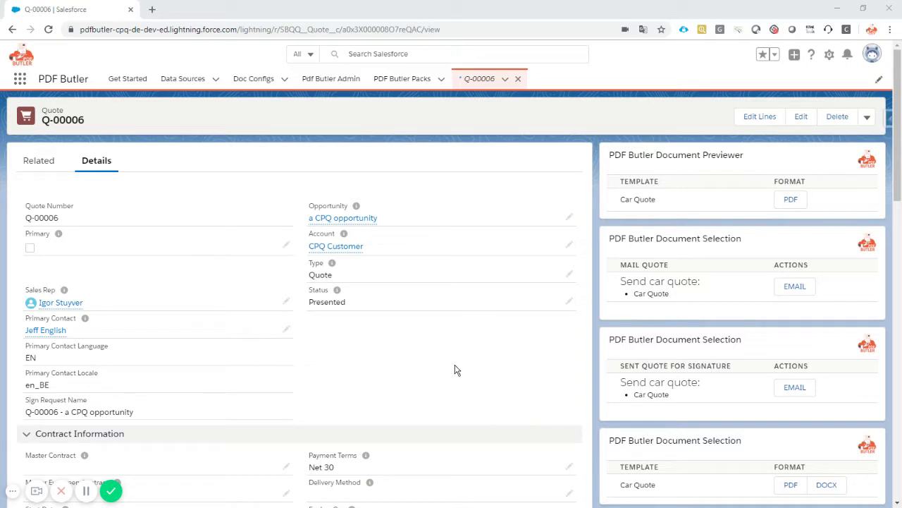
# Step: Review the products, option packs and prices in the quote's line editor, leaving it without saving
pyautogui.click(764, 118)
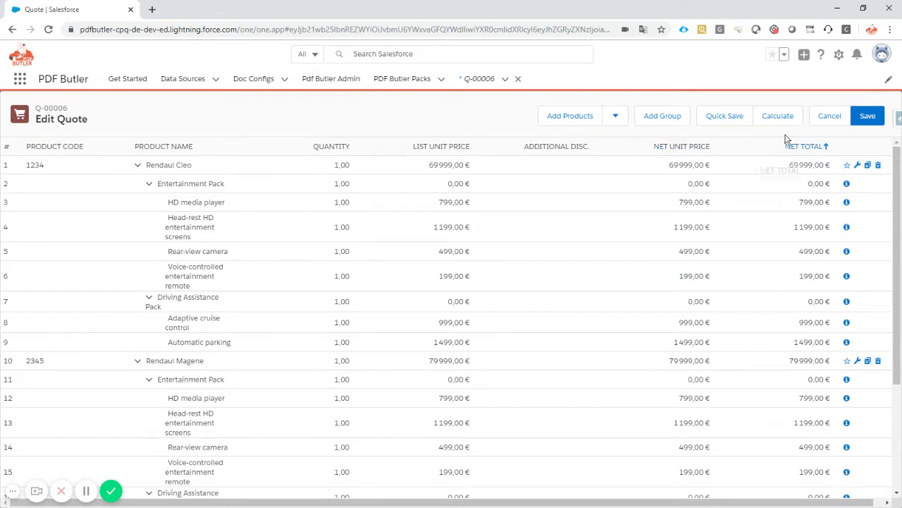
pyautogui.click(822, 117)
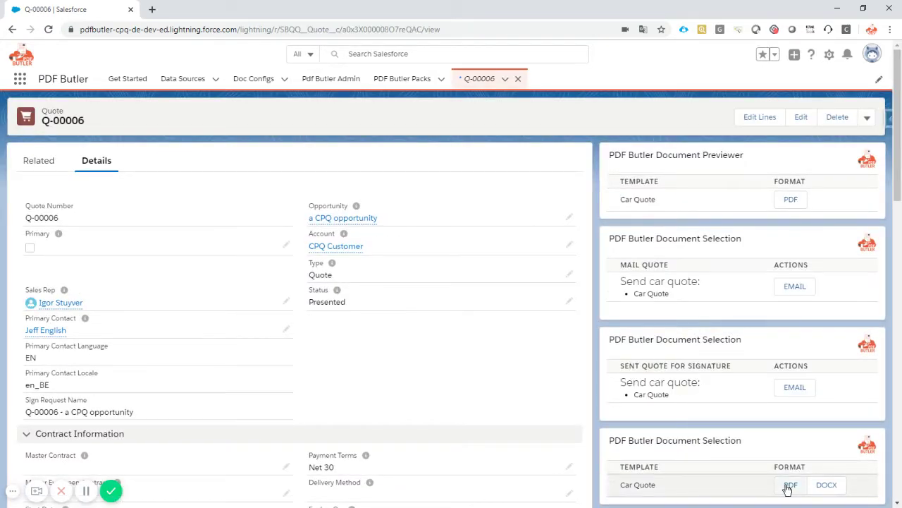
# Step: Generate the Car Quote document as a PDF from the quote record and open the downloaded file
pyautogui.click(790, 486)
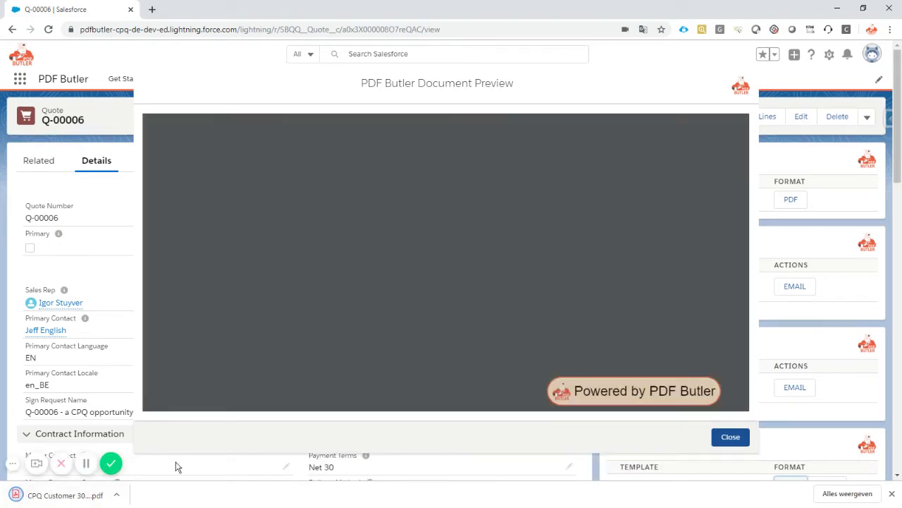
pyautogui.scroll(-5, 475, 244)
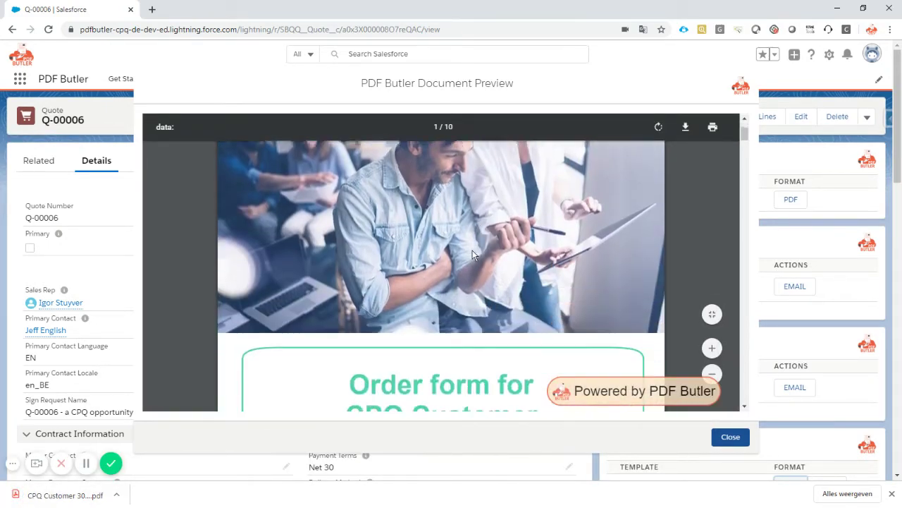
pyautogui.click(64, 495)
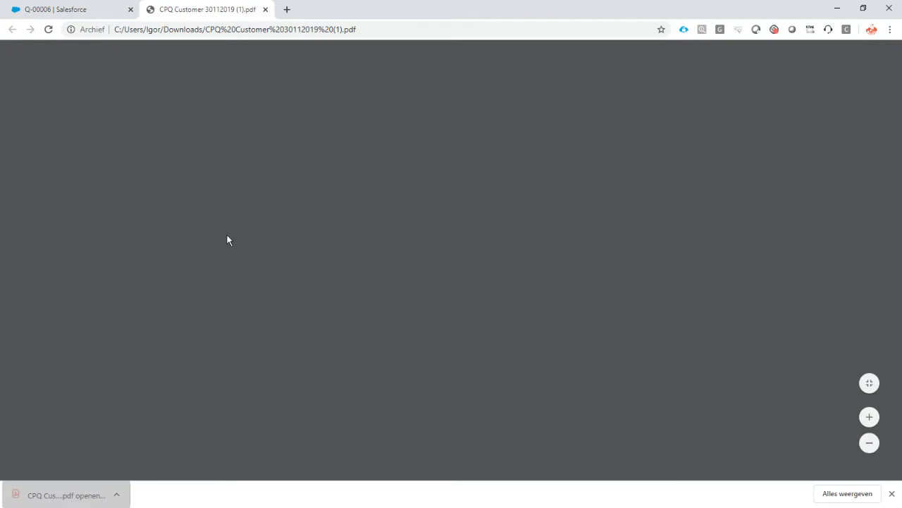
# Step: Examine the Rendaul Cleo section in the order details of the generated PDF, including its Entertainment Pack option table
pyautogui.scroll(-8, 353, 204)
pyautogui.scroll(-15, 352, 209)
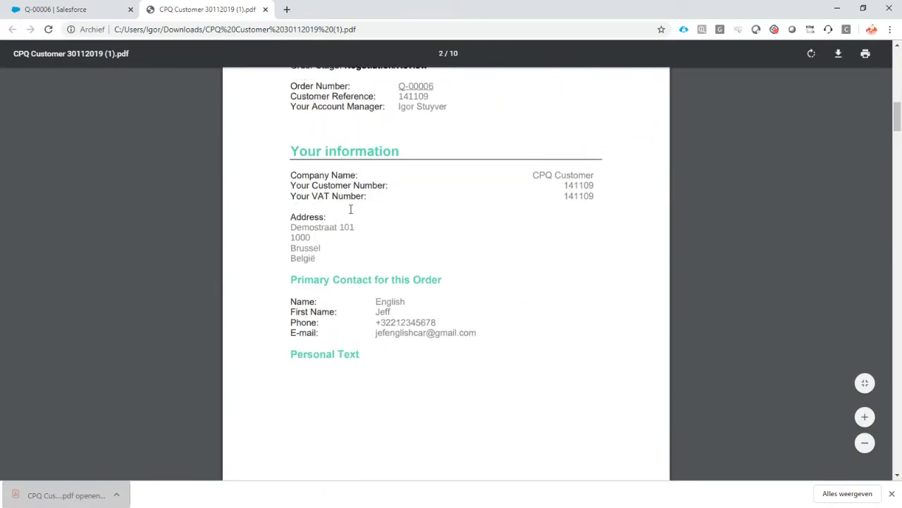
pyautogui.scroll(1, 317, 197)
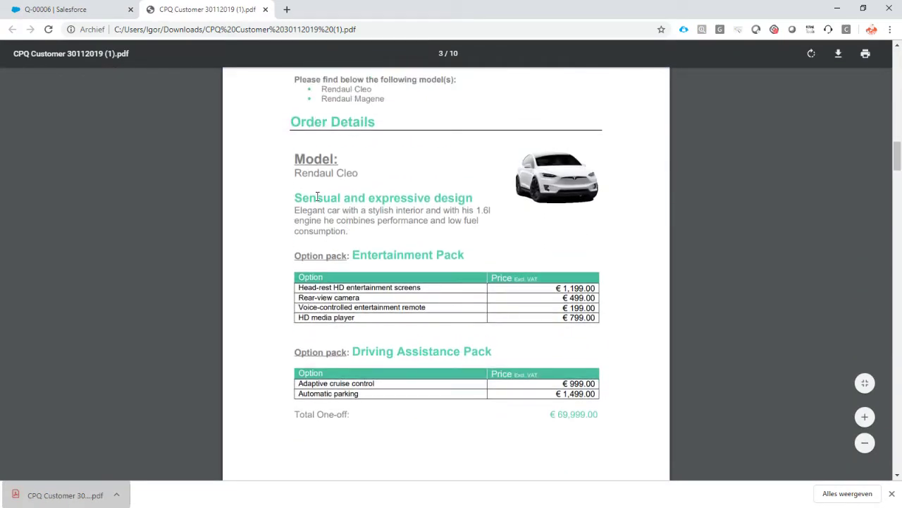
pyautogui.moveTo(295, 160); pyautogui.dragTo(604, 414)
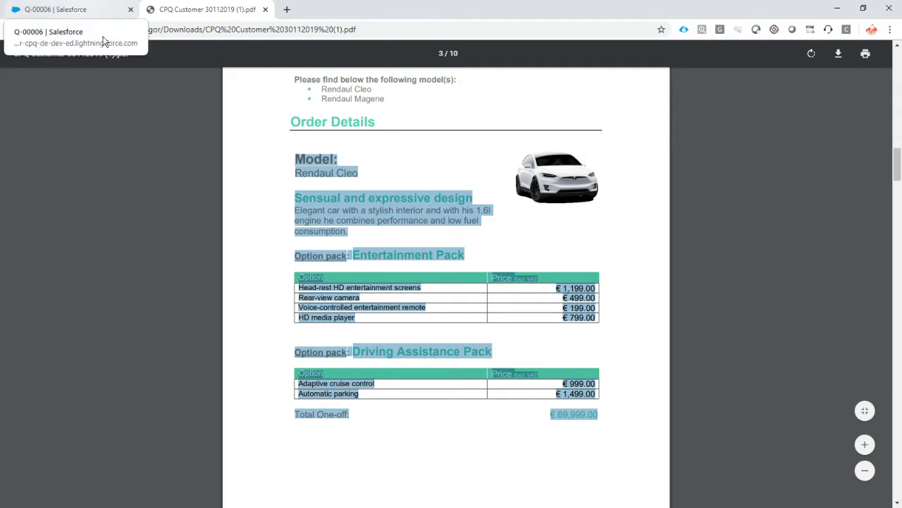
pyautogui.click(313, 177)
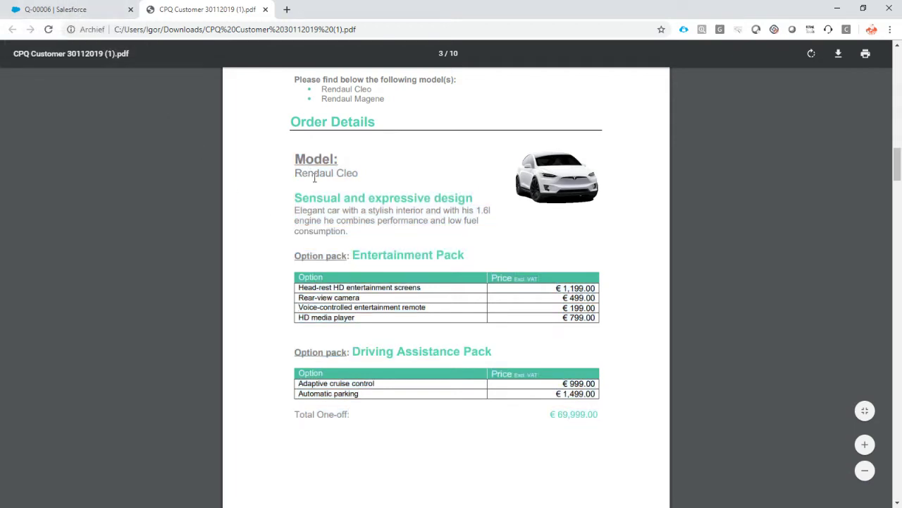
pyautogui.moveTo(297, 172); pyautogui.dragTo(352, 171)
pyautogui.moveTo(291, 255); pyautogui.dragTo(470, 255)
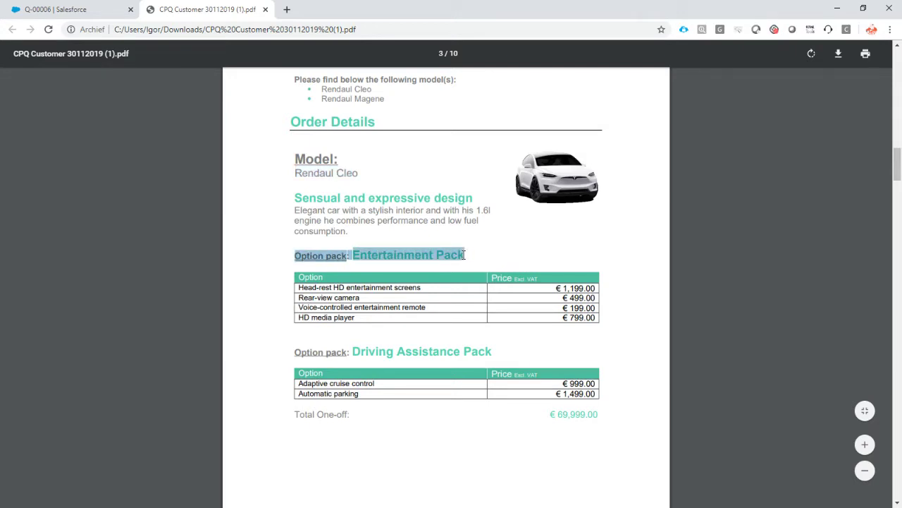
pyautogui.moveTo(296, 286); pyautogui.dragTo(597, 318)
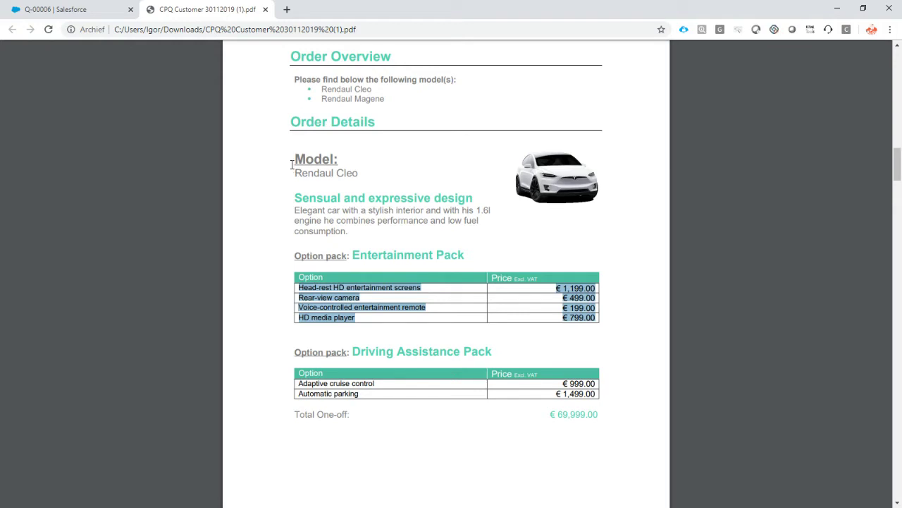
# Step: Review the PDF's cover and customer information pages, and check the full extent of the Rendaul Cleo model block
pyautogui.scroll(10, 342, 168)
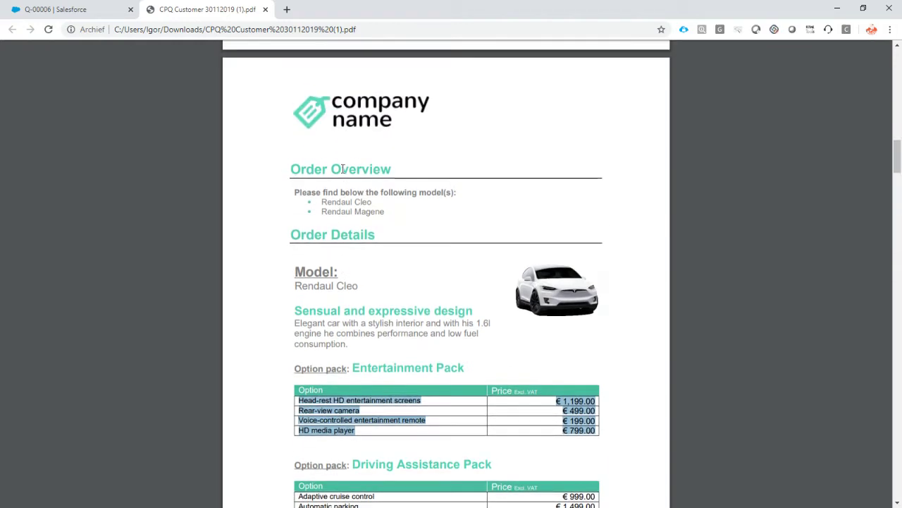
pyautogui.scroll(5, 344, 169)
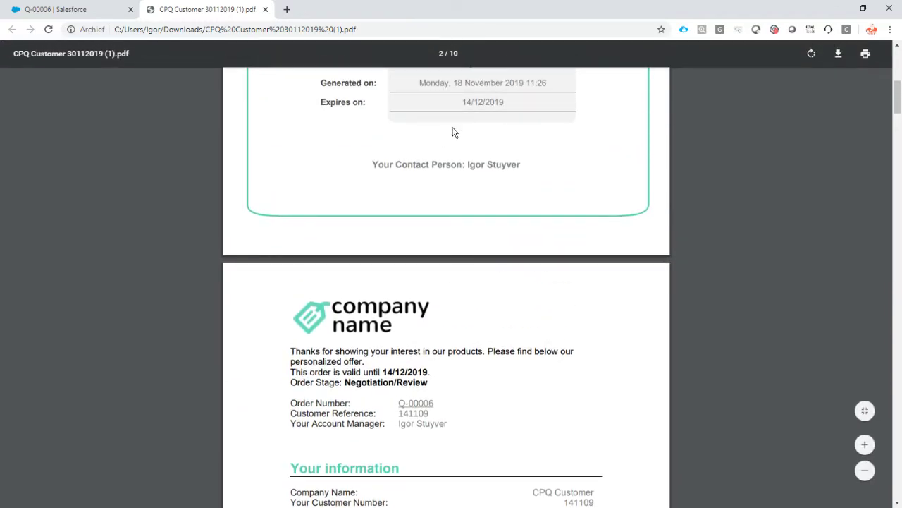
pyautogui.scroll(-3, 421, 190)
pyautogui.scroll(-10, 378, 204)
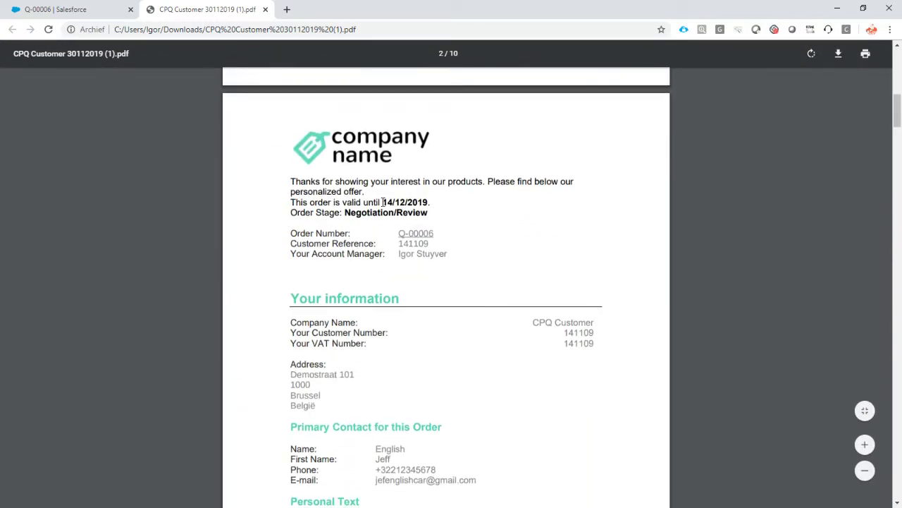
pyautogui.scroll(-2, 375, 203)
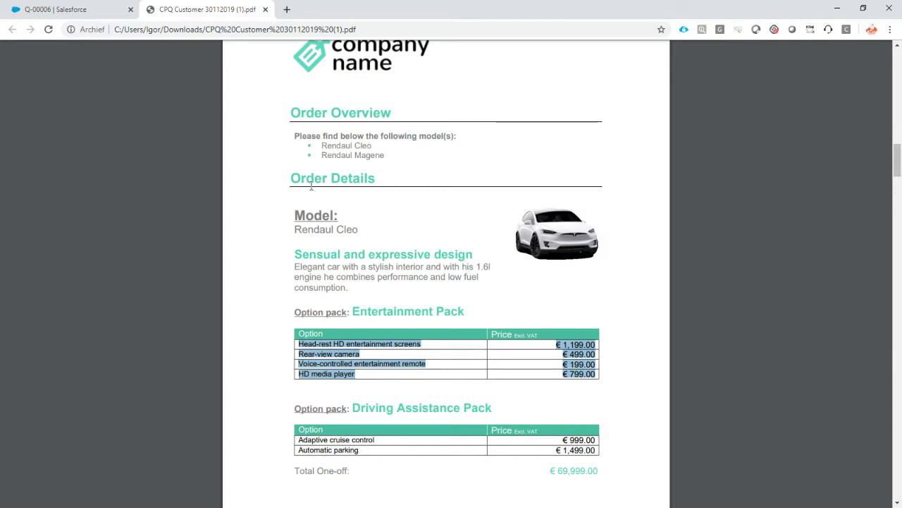
pyautogui.scroll(-1, 314, 200)
pyautogui.moveTo(297, 157); pyautogui.dragTo(604, 413)
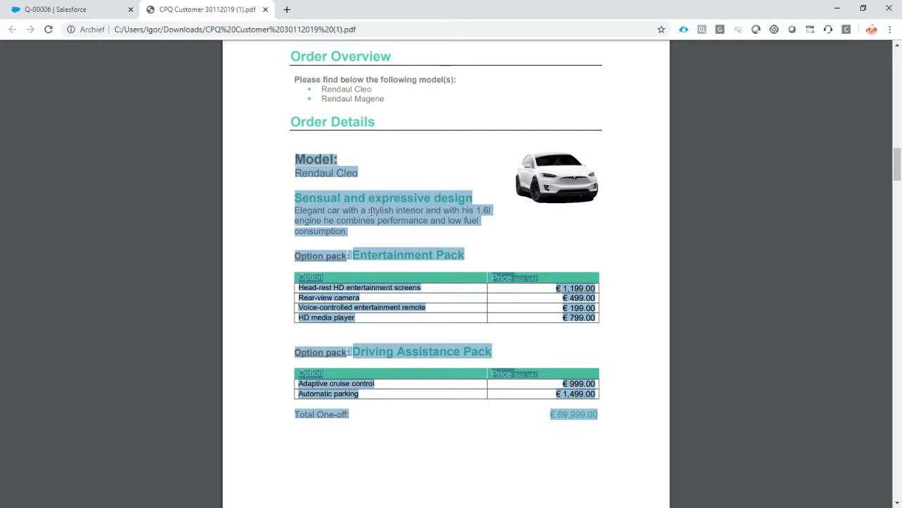
pyautogui.click(345, 186)
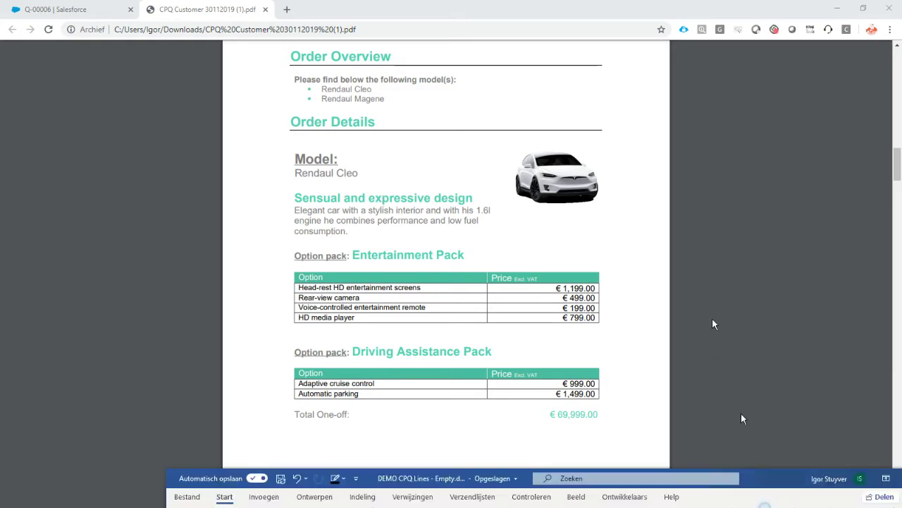
# Step: Switch to the Word document DEMO CPQ Lines - Empty and insert a 1x1 table below the header
pyautogui.click(402, 493)
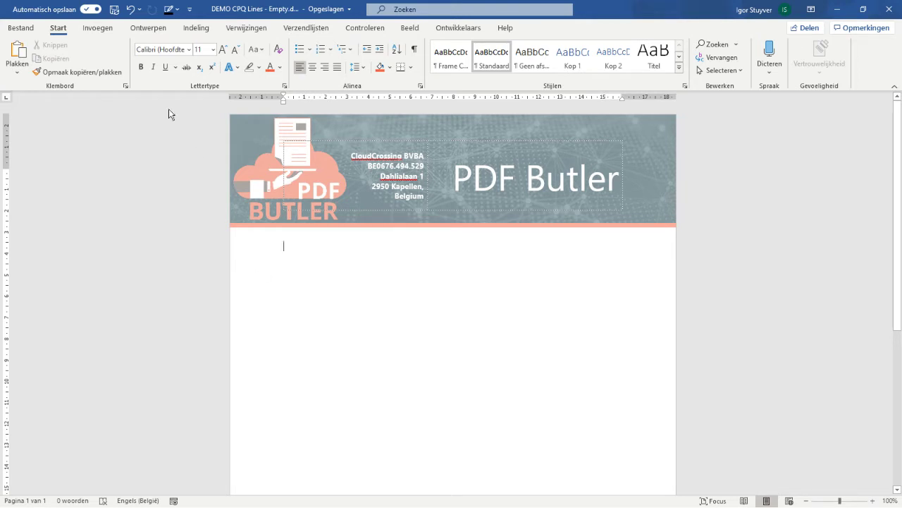
pyautogui.click(96, 28)
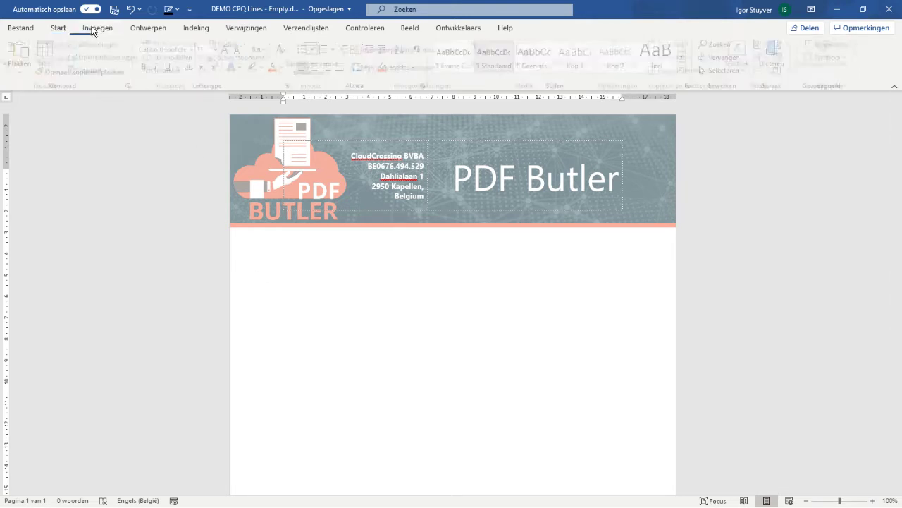
pyautogui.click(53, 69)
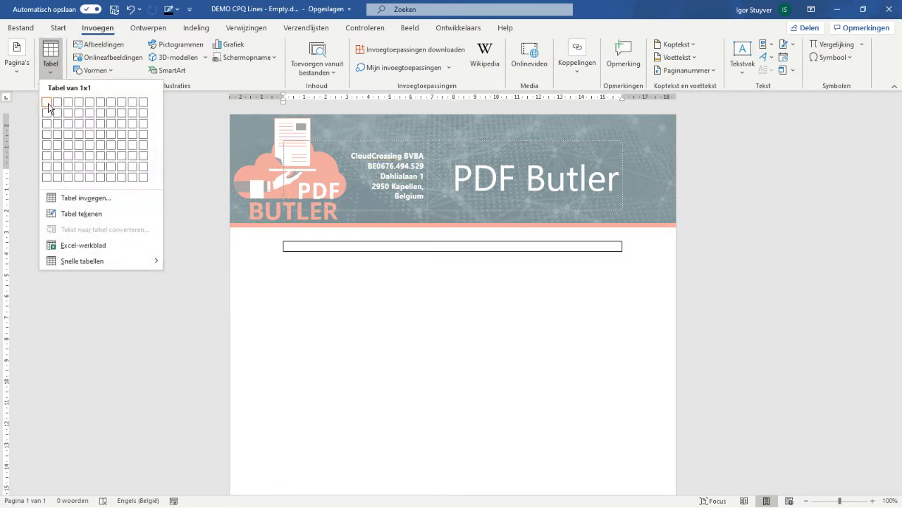
pyautogui.click(48, 103)
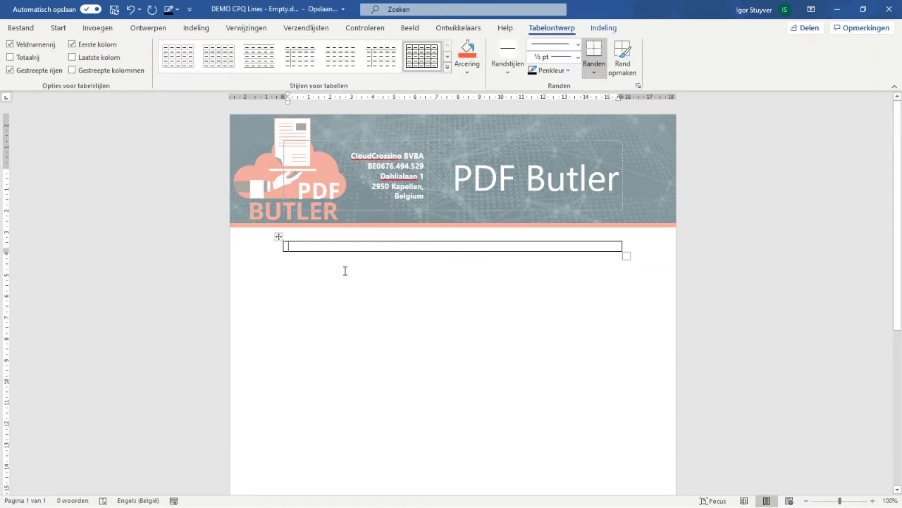
# Step: Set the table's default left and right cell margins to 0 cm
pyautogui.rightClick(300, 246)
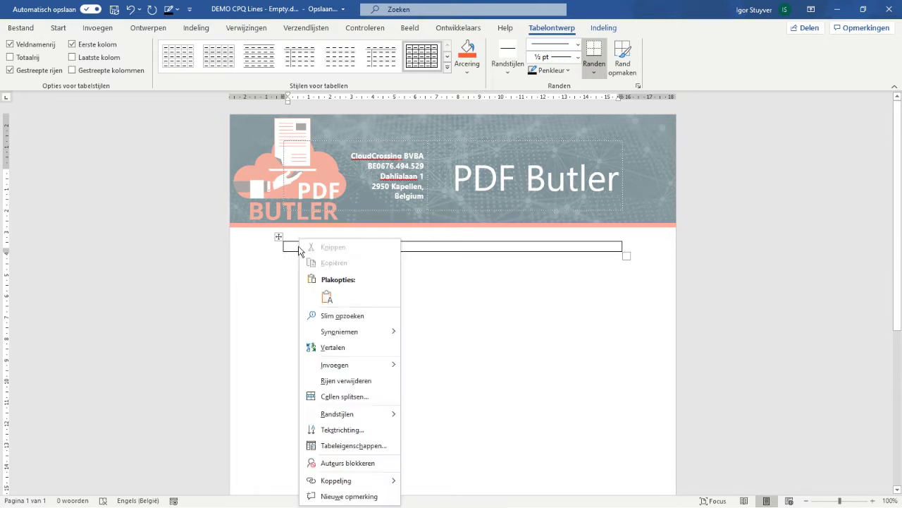
pyautogui.click(364, 443)
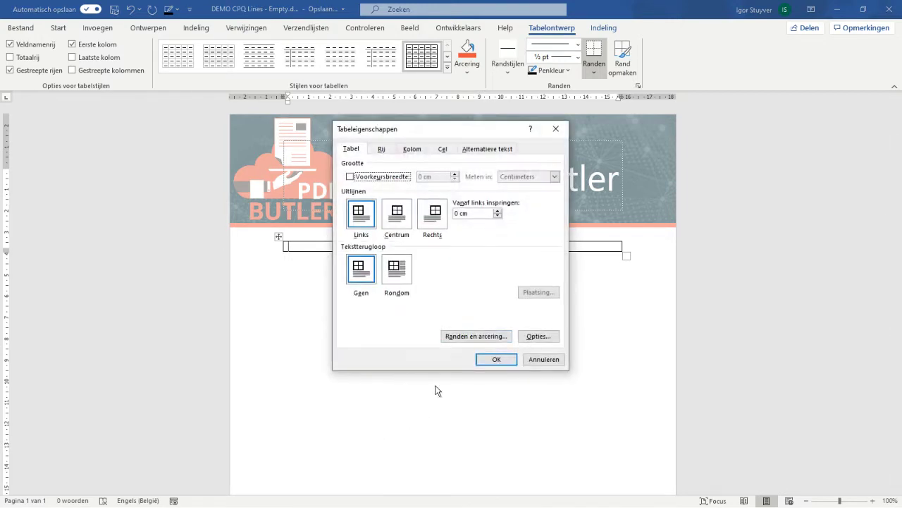
pyautogui.click(541, 338)
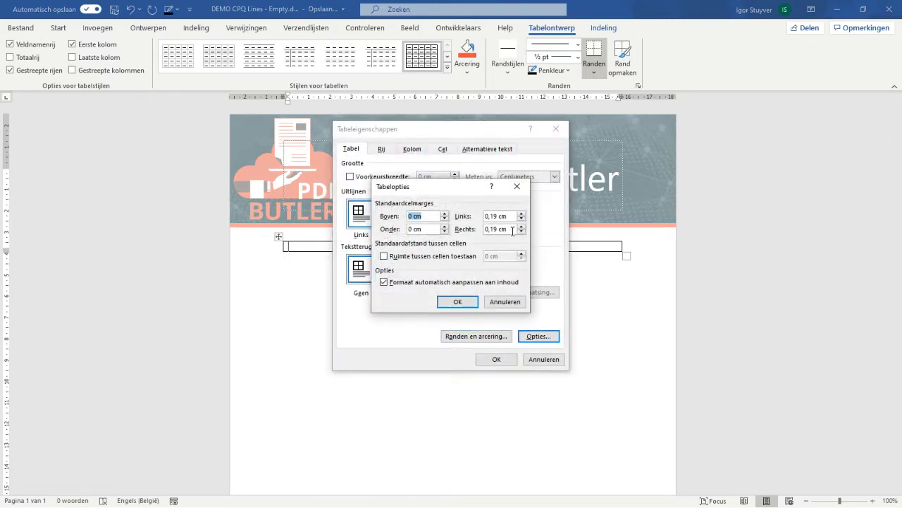
pyautogui.click(521, 219)
pyautogui.click(521, 219)
pyautogui.click(521, 231)
pyautogui.click(521, 231)
pyautogui.click(457, 301)
pyautogui.click(492, 359)
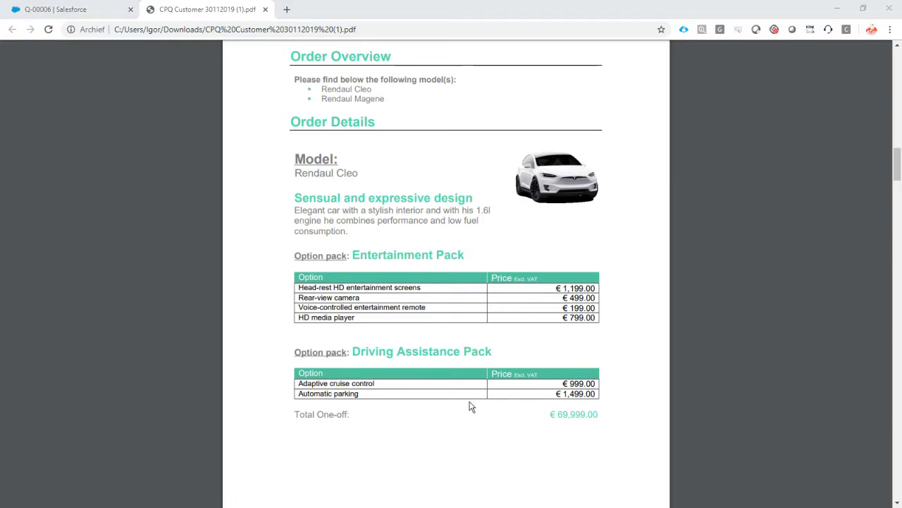
# Step: Return to the Word document and remove all borders from the table
pyautogui.hotkey('alt', 'Tab')
pyautogui.click(279, 237)
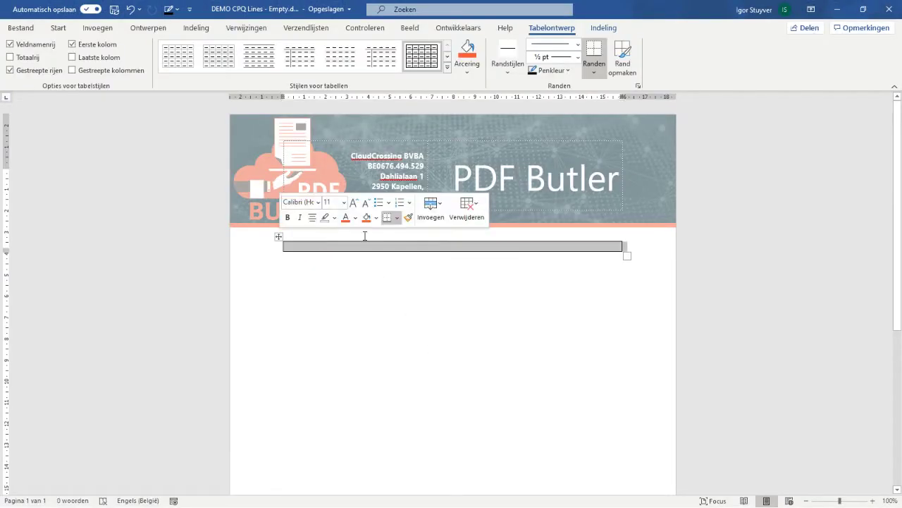
pyautogui.click(594, 70)
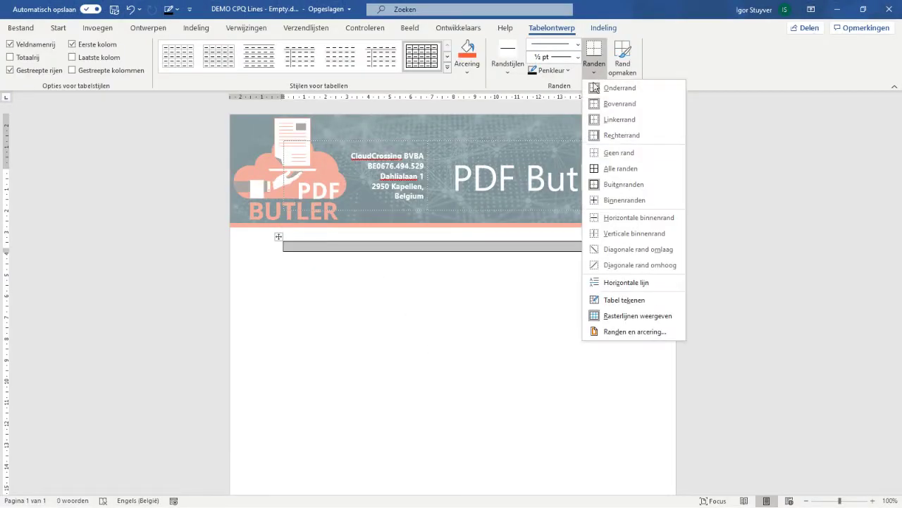
pyautogui.click(637, 152)
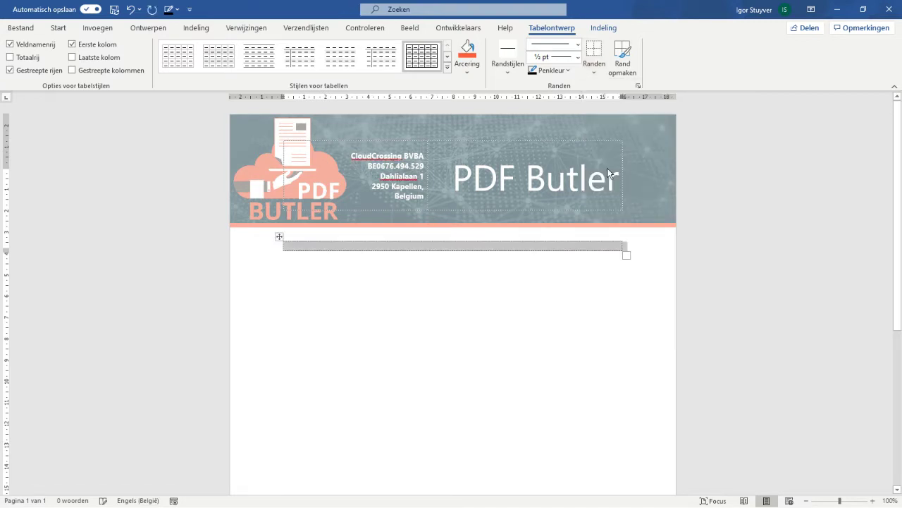
pyautogui.click(450, 254)
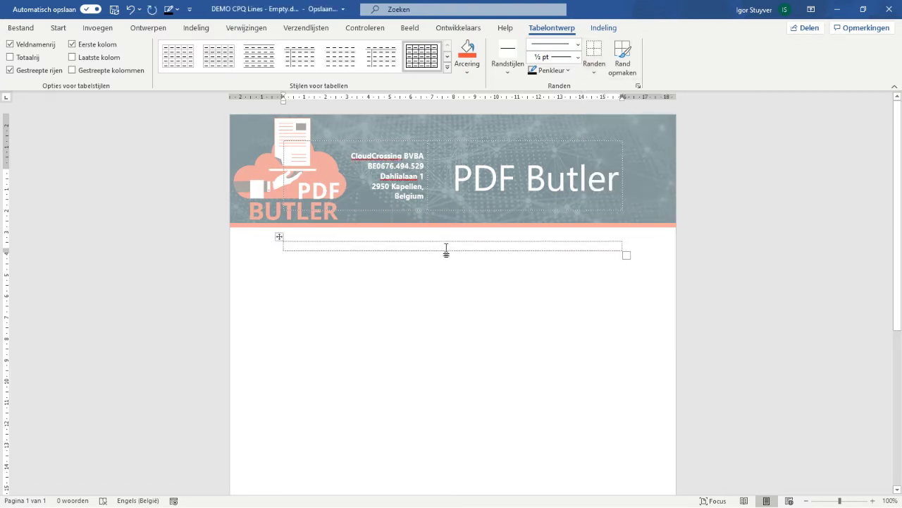
# Step: Copy the "Model:" heading from the PDF into the table cell in Word and add the placeholder "[[!!]]" on a new line below it
pyautogui.rightClick(308, 240)
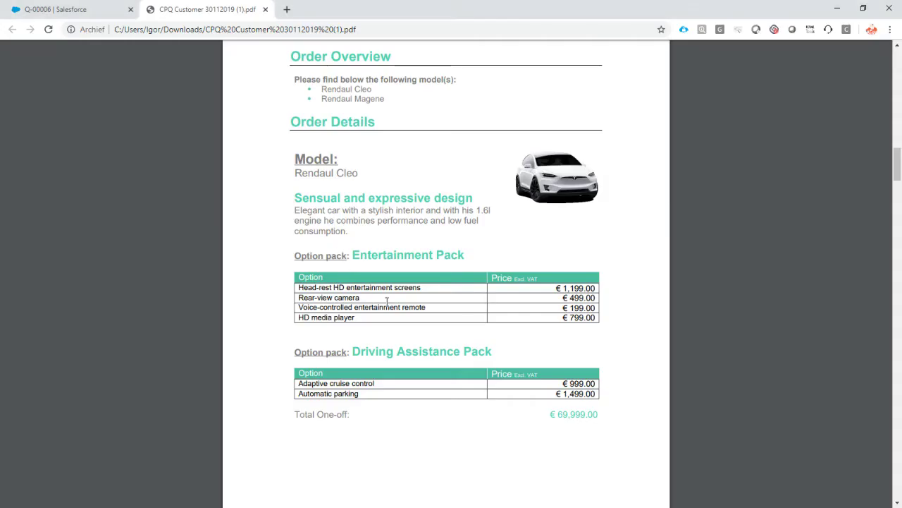
pyautogui.moveTo(296, 159); pyautogui.dragTo(338, 161)
pyautogui.hotkey('ctrl', 'c')
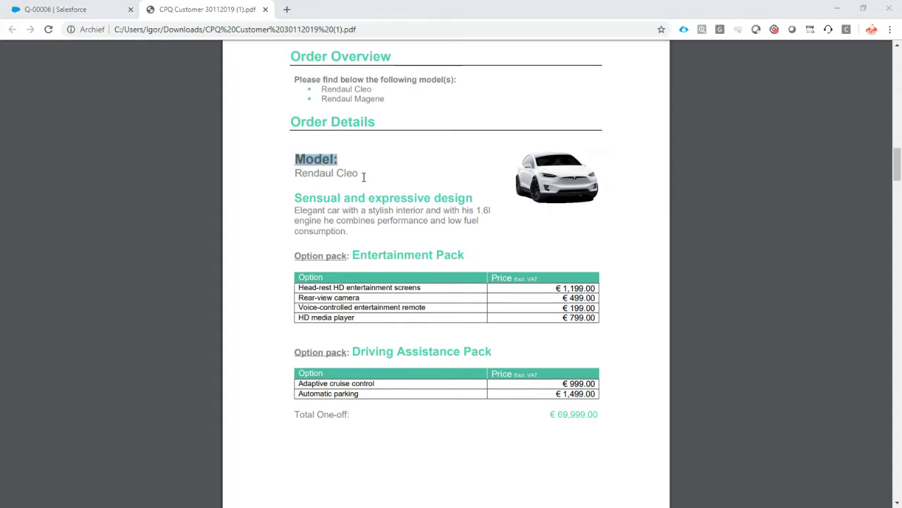
pyautogui.hotkey('alt', 'Tab')
pyautogui.hotkey('ctrl', 'v')
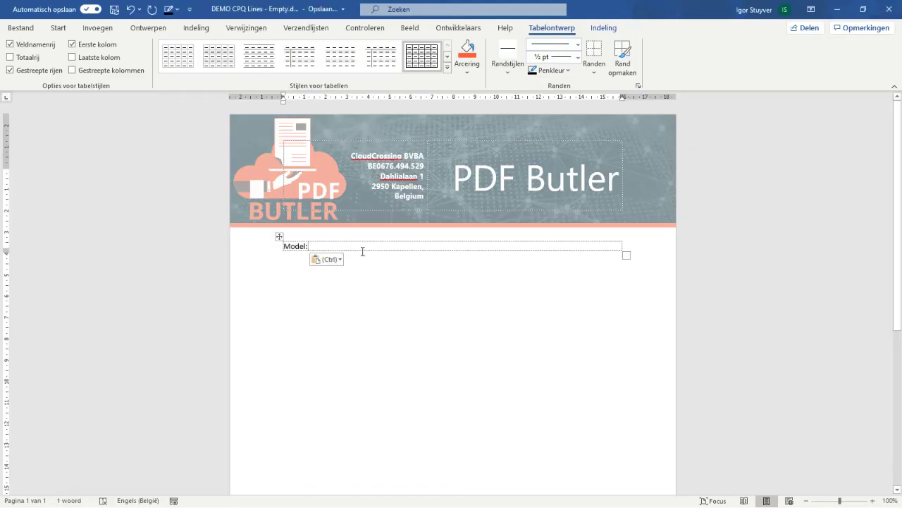
pyautogui.press('Return')
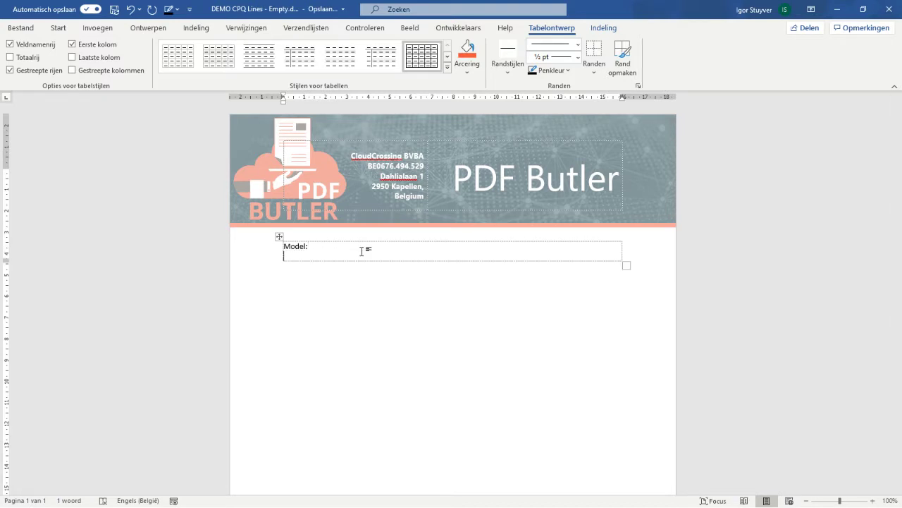
pyautogui.write('[[!!]')
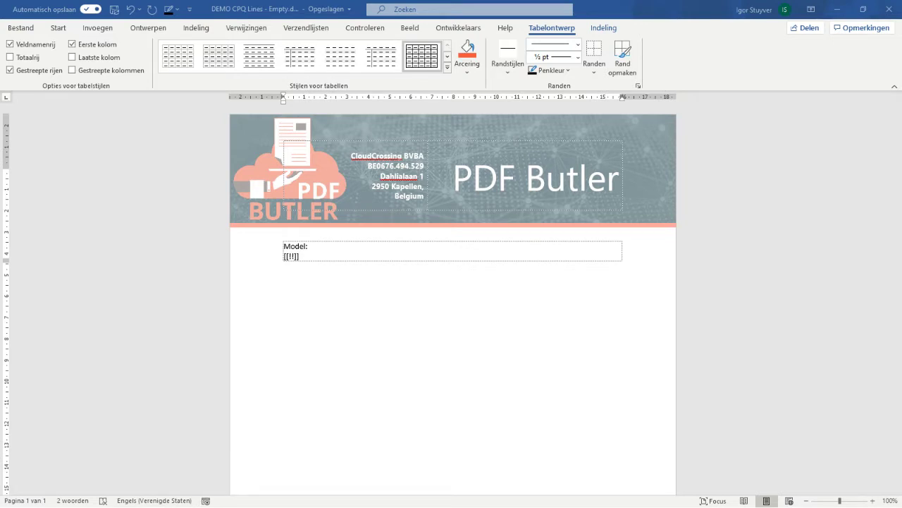
# Step: Replace the table cell's content with the copied "Model:" block containing the placeholders [[!ProductNameDetail!]], [[!ProductOneLiner!]] and [[!ProductDescription!]]
pyautogui.moveTo(303, 256); pyautogui.dragTo(285, 246)
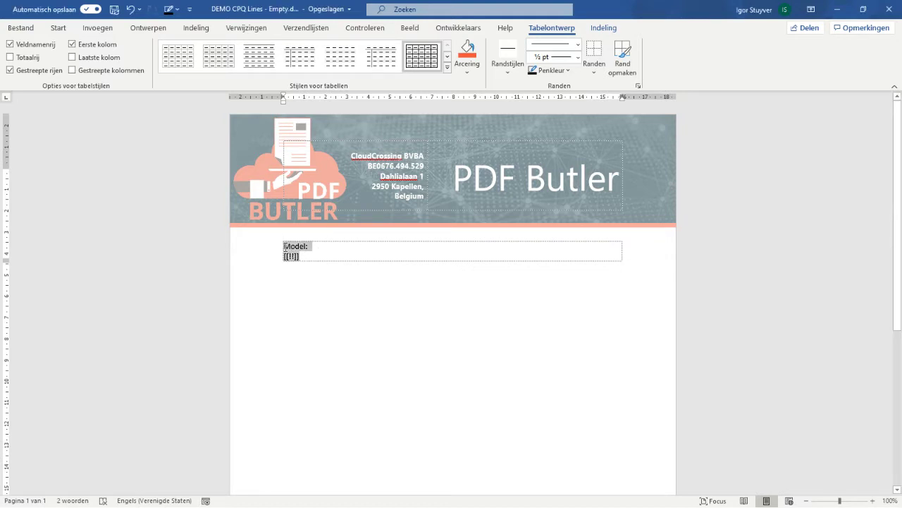
pyautogui.hotkey('ctrl', 'v')
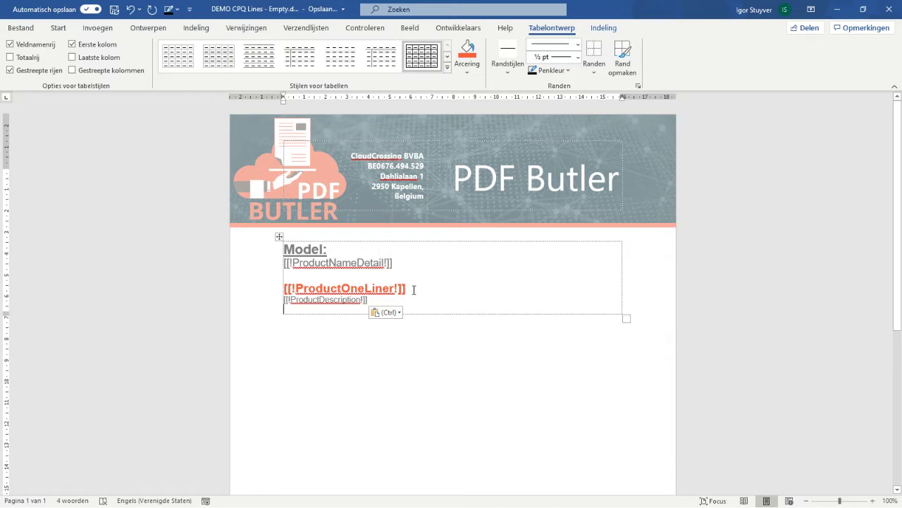
pyautogui.click(279, 236)
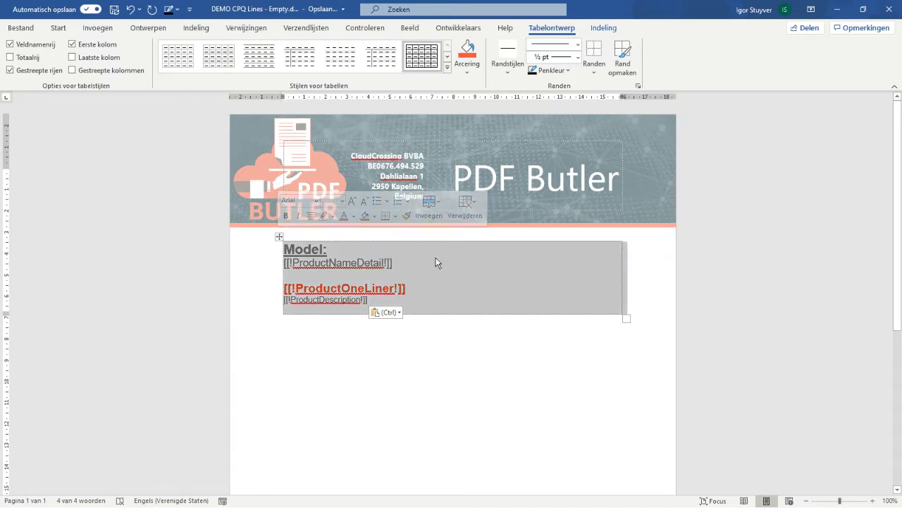
pyautogui.click(439, 263)
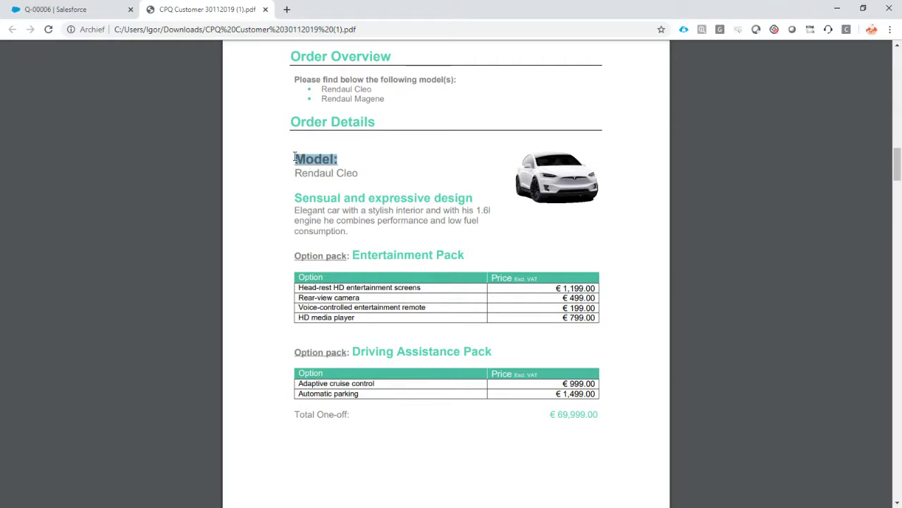
# Step: Switch to the quote PDF and compare the model name, tagline and description blocks of Rendaul Cleo and Rendaul Magene
pyautogui.moveTo(294, 157); pyautogui.dragTo(348, 231)
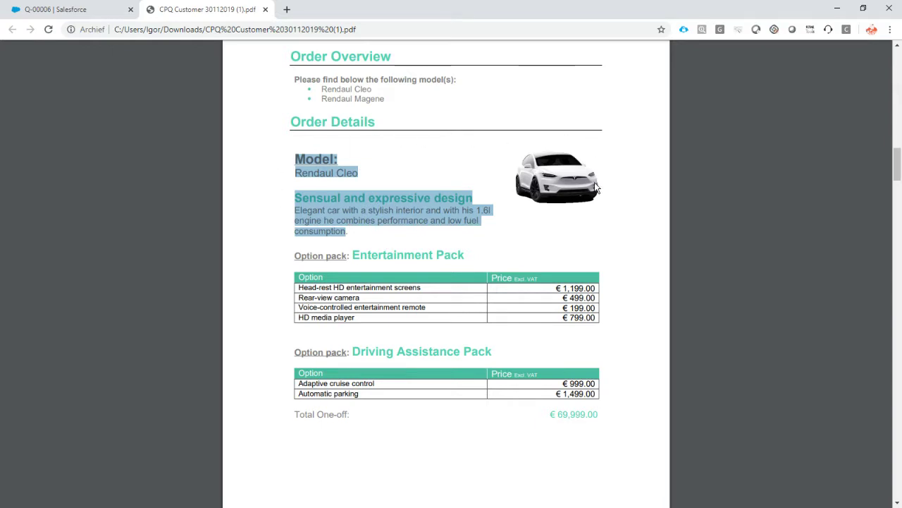
pyautogui.scroll(-4, 583, 201)
pyautogui.scroll(-1, 557, 225)
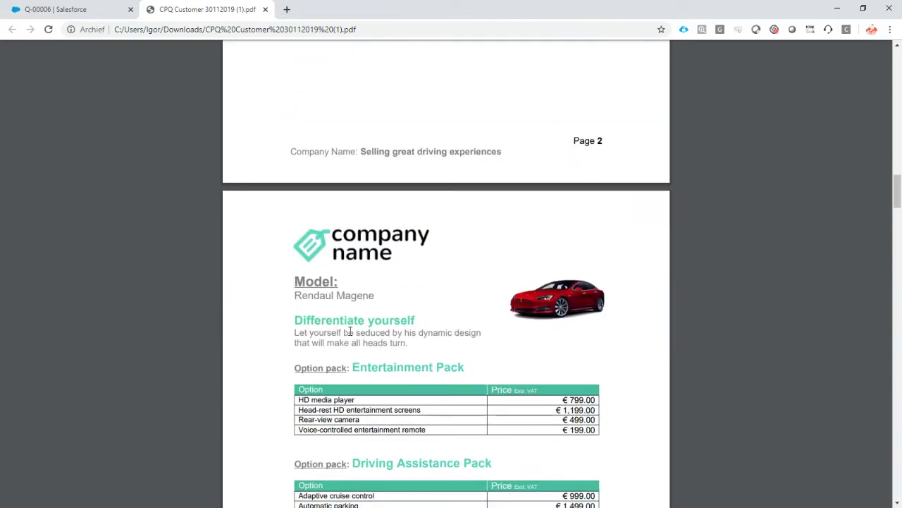
pyautogui.moveTo(301, 283); pyautogui.dragTo(411, 332)
pyautogui.scroll(5, 411, 333)
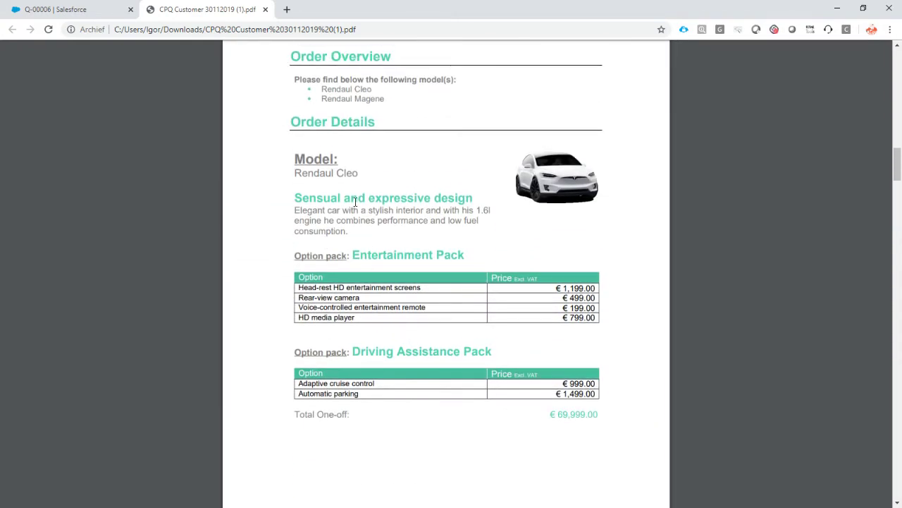
pyautogui.scroll(-2, 373, 249)
pyautogui.scroll(-4, 384, 349)
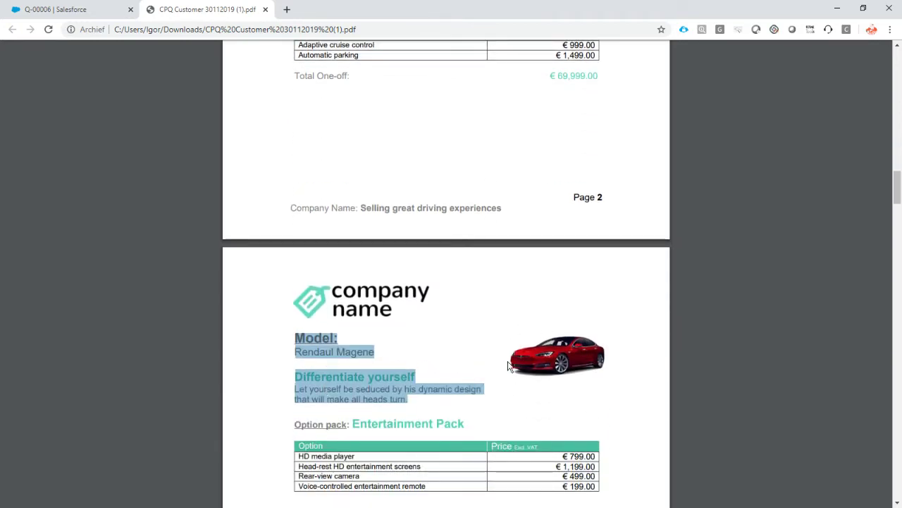
pyautogui.scroll(2, 508, 366)
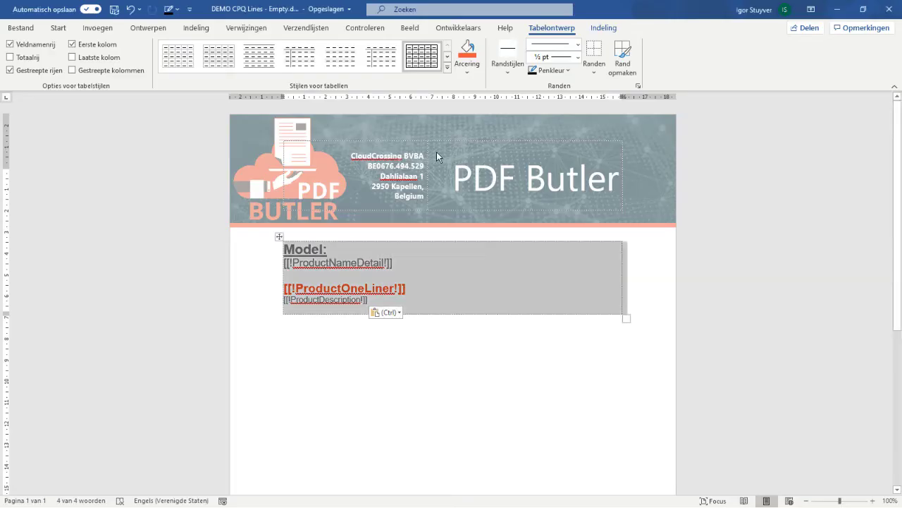
# Step: Return to the Word template and disallow the table row from breaking across pages
pyautogui.rightClick(439, 260)
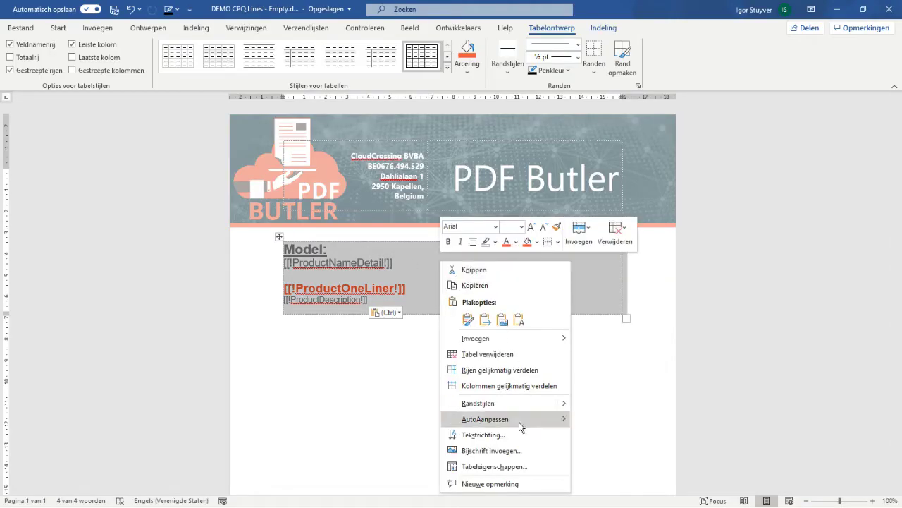
pyautogui.click(525, 467)
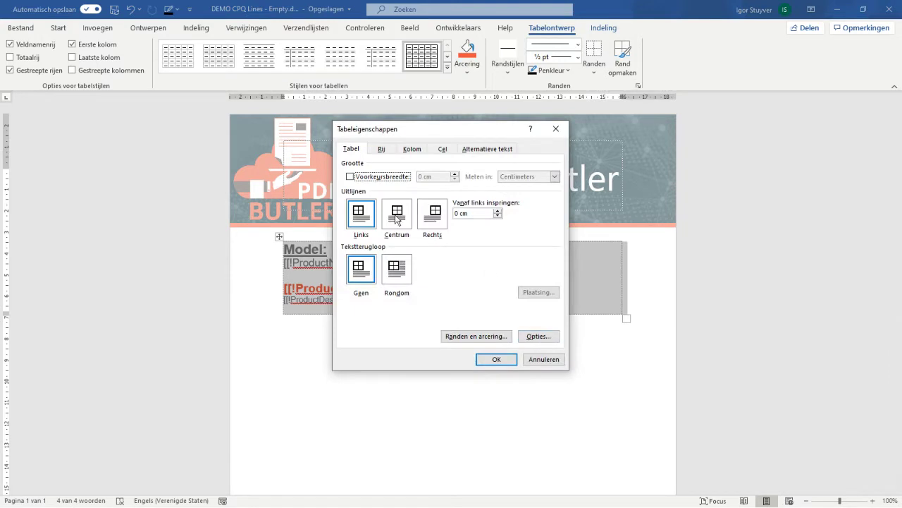
pyautogui.click(385, 150)
pyautogui.click(392, 212)
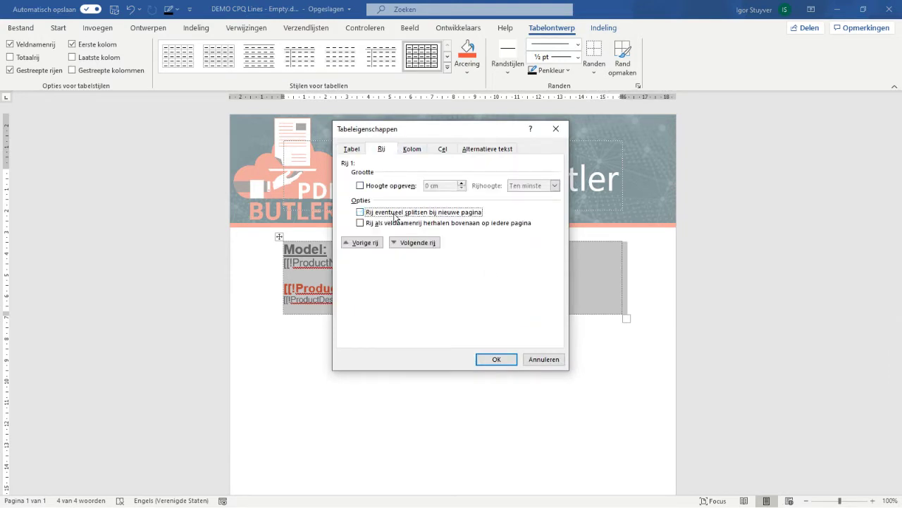
pyautogui.click(498, 361)
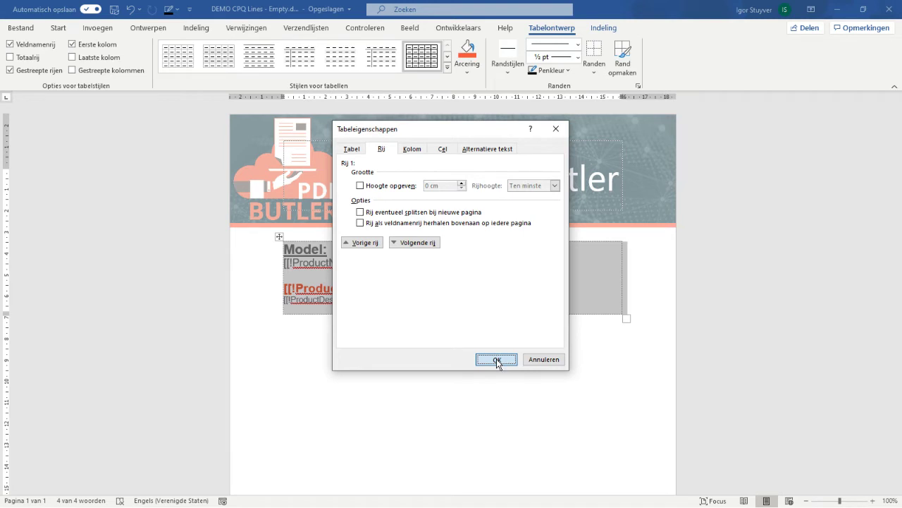
pyautogui.click(365, 263)
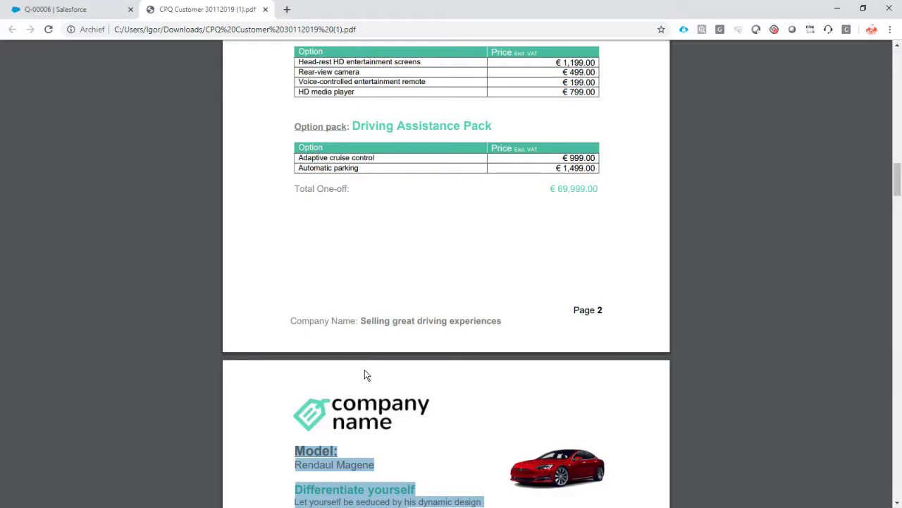
# Step: Switch to the quote PDF and examine how each model's description, option packs and total are laid out across the pages
pyautogui.scroll(-1, 356, 381)
pyautogui.scroll(-3, 349, 384)
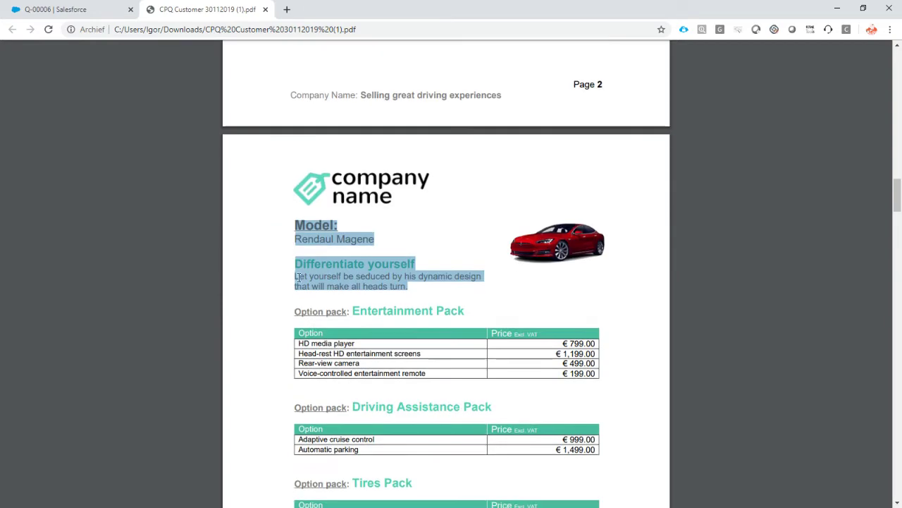
pyautogui.keyDown('shift'); pyautogui.click(531, 375); pyautogui.keyUp('shift')
pyautogui.moveTo(531, 375); pyautogui.dragTo(599, 474)
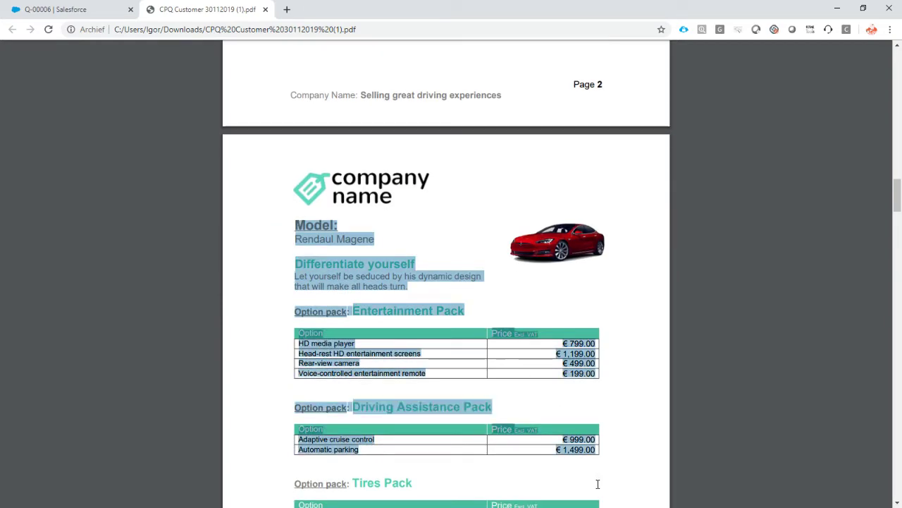
pyautogui.scroll(-2, 603, 476)
pyautogui.moveTo(604, 431); pyautogui.dragTo(298, 114)
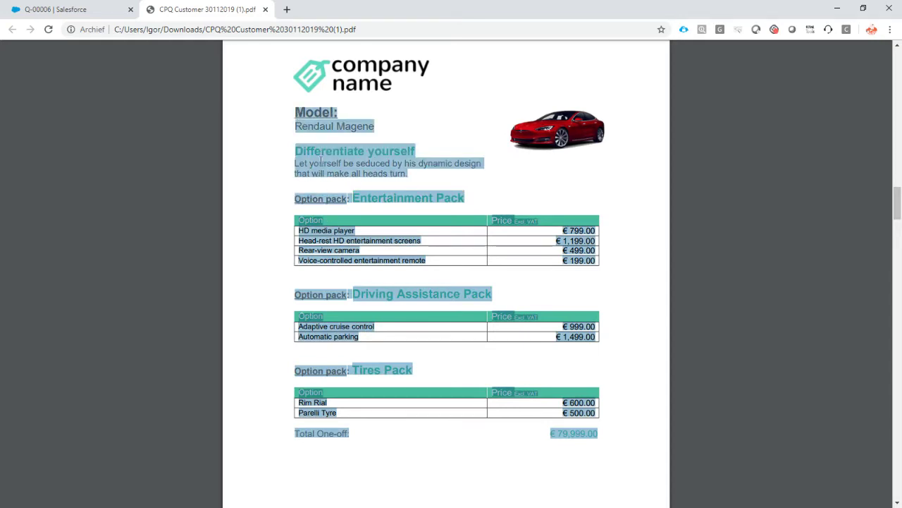
pyautogui.scroll(4, 390, 225)
pyautogui.scroll(2, 390, 233)
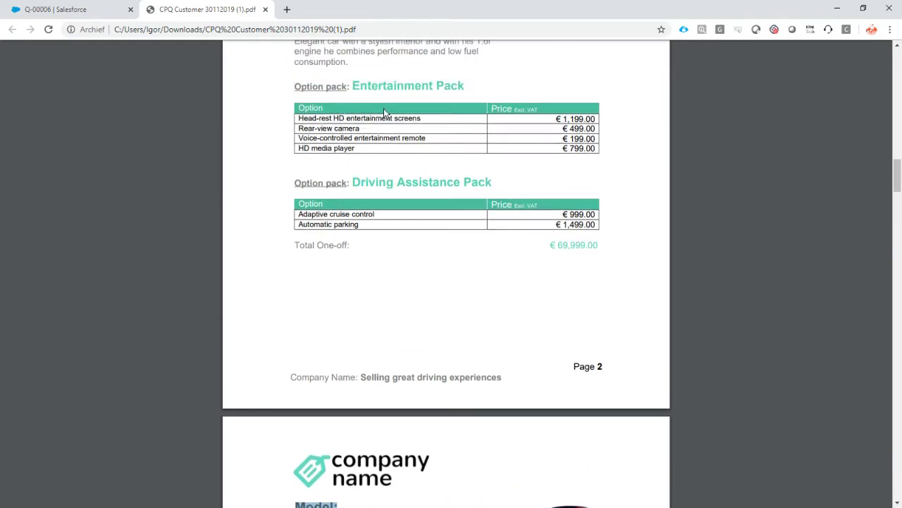
pyautogui.scroll(1, 383, 163)
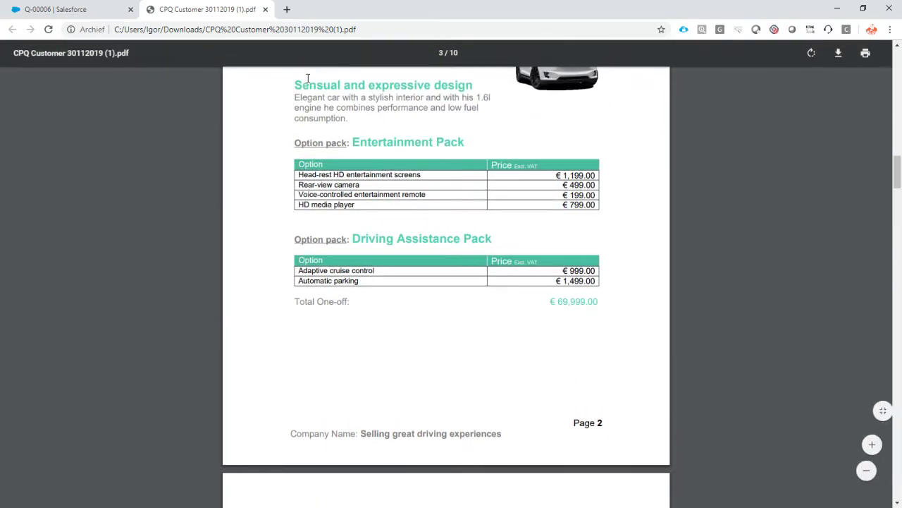
pyautogui.moveTo(353, 110); pyautogui.dragTo(308, 97)
pyautogui.scroll(2, 308, 98)
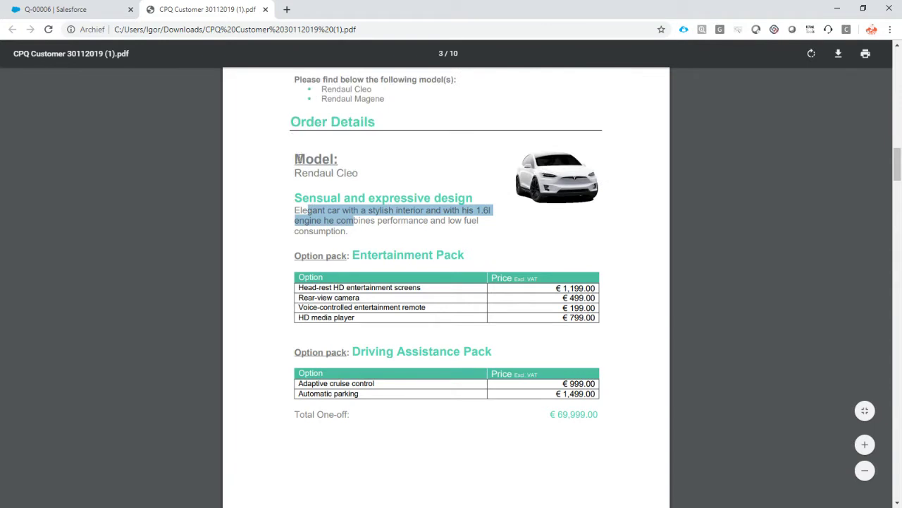
pyautogui.moveTo(299, 159); pyautogui.dragTo(352, 235)
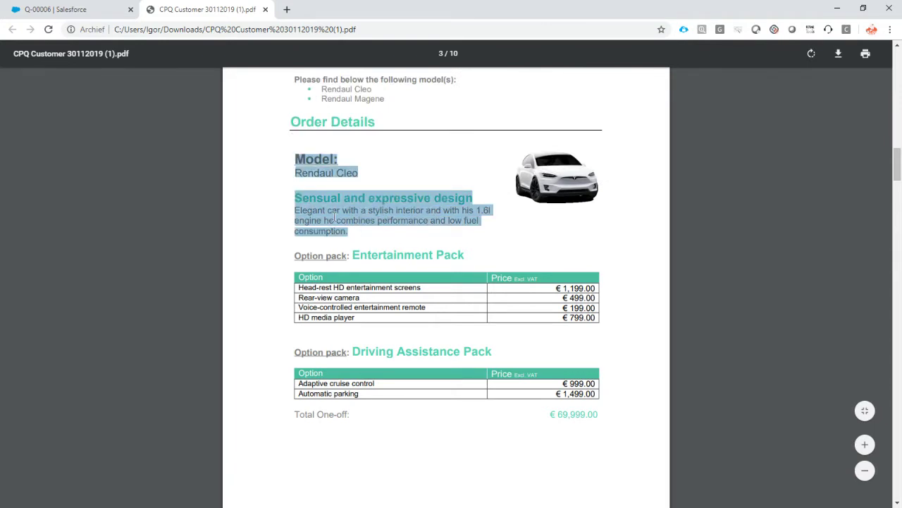
# Step: Switch to the Salesforce quote, close the document preview and start a new Doc Config of record type Main Word Document
pyautogui.click(71, 12)
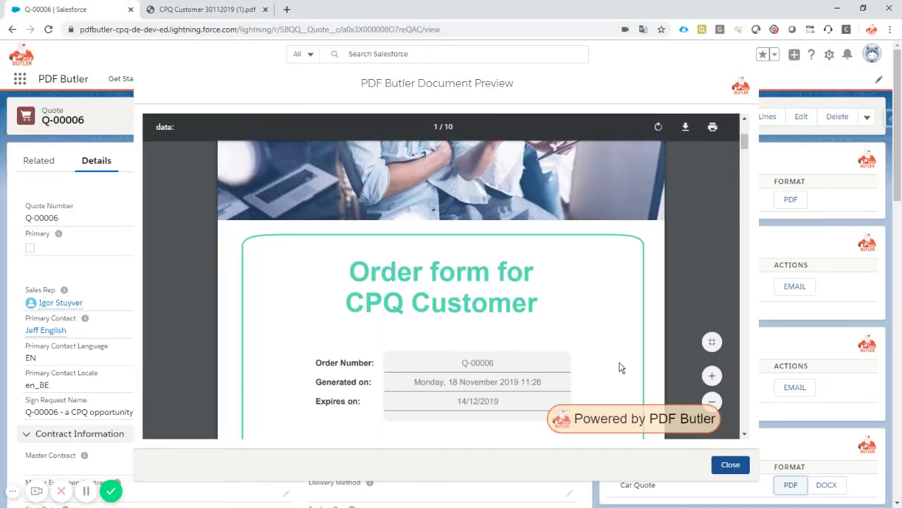
pyautogui.click(731, 465)
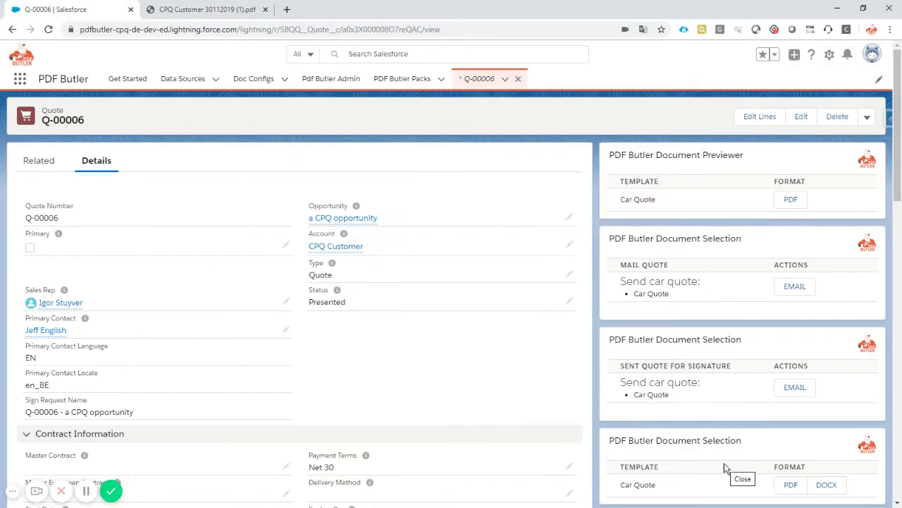
pyautogui.click(284, 79)
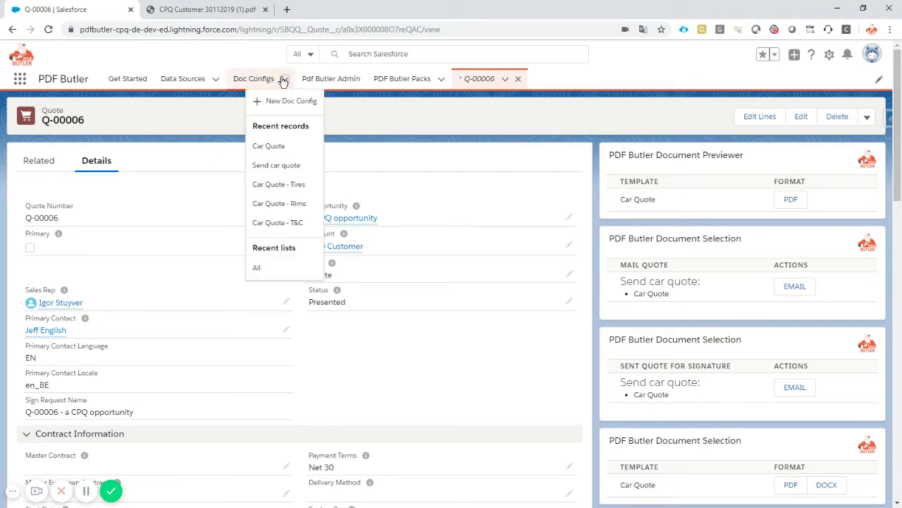
pyautogui.click(285, 101)
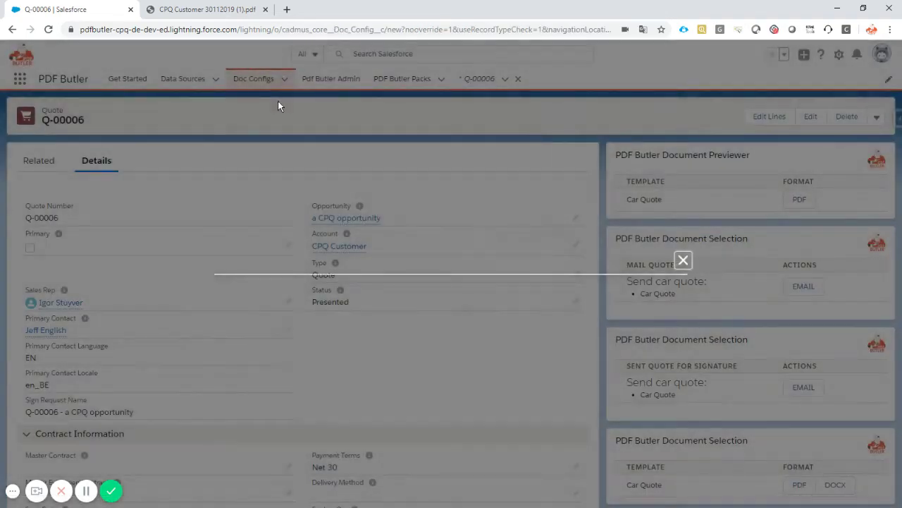
pyautogui.click(438, 275)
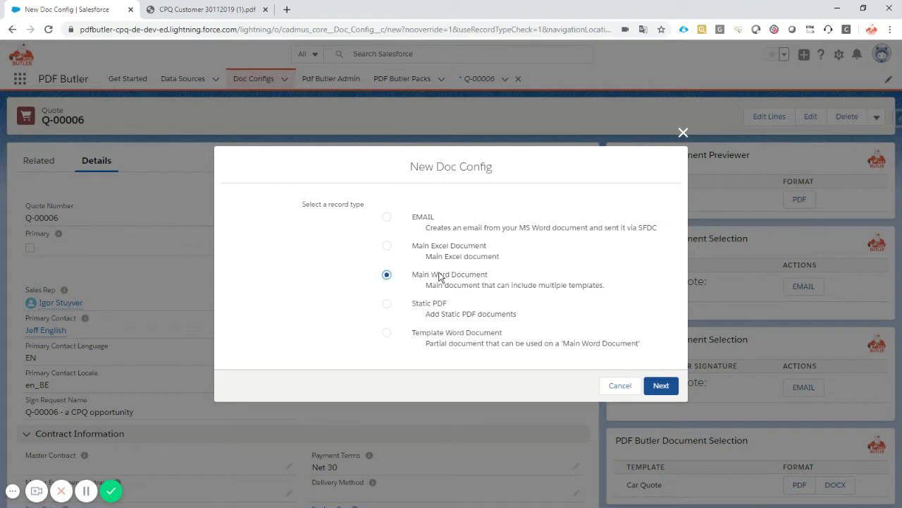
pyautogui.click(662, 386)
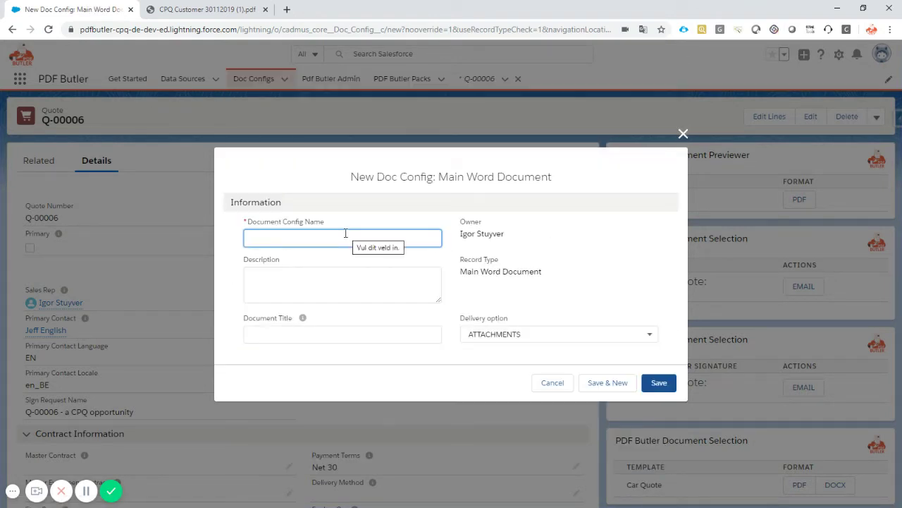
# Step: Name the Doc Config "Academy - CPQ training 1" and set its document title to "Academy - CPQ training 1 - [[!QuoteNumberTitle!]]"
pyautogui.click(346, 233)
pyautogui.write('Academy - CPQ training 1')
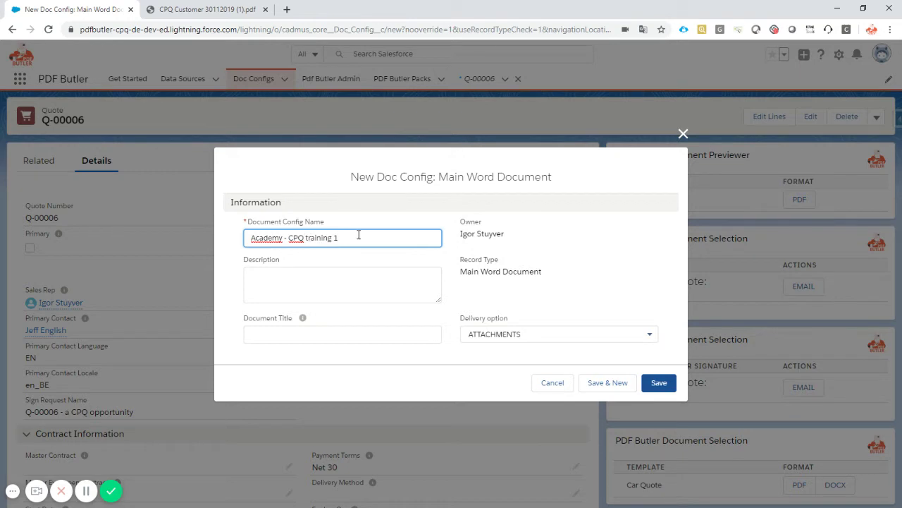
pyautogui.hotkey('ctrl', 'a')
pyautogui.hotkey('ctrl', 'c')
pyautogui.click(274, 333)
pyautogui.hotkey('ctrl', 'v')
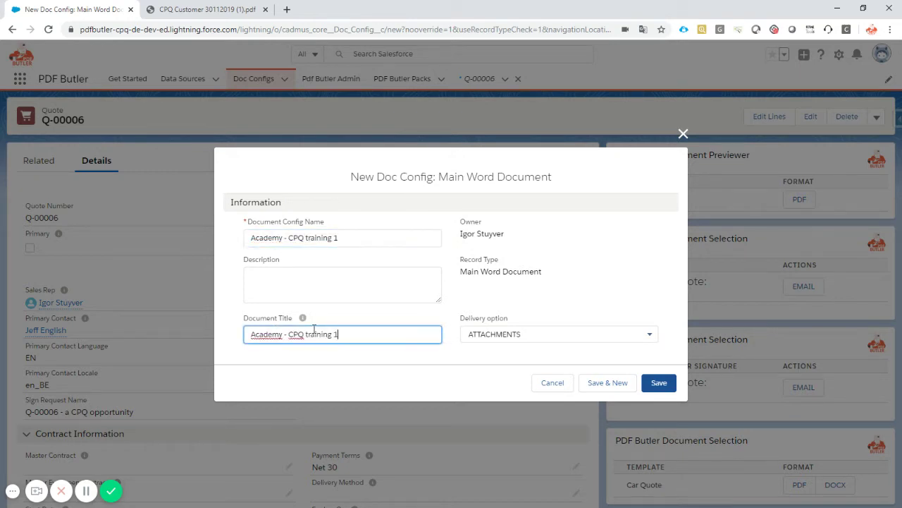
pyautogui.write('- [[!QuoteNumberTitle!')
# Step: Set the Doc Config's delivery option to BASE64 and save the record
pyautogui.click(519, 335)
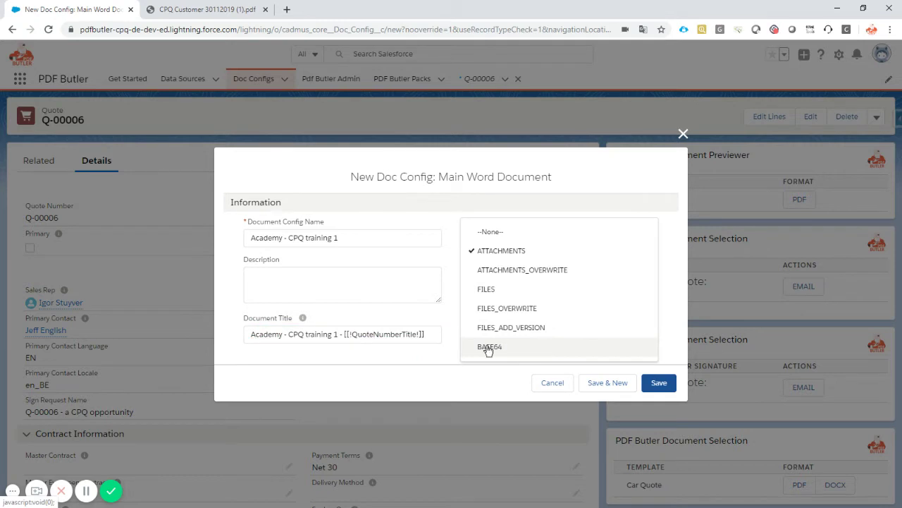
pyautogui.click(505, 350)
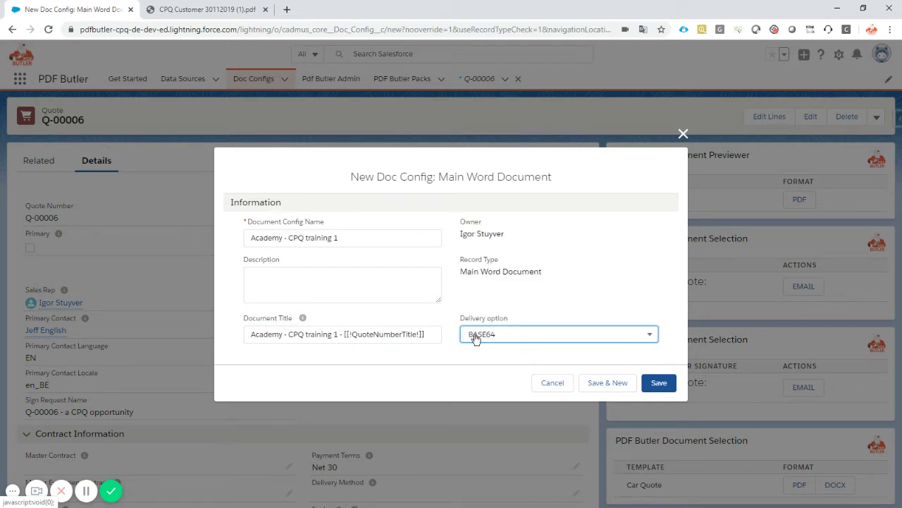
pyautogui.click(662, 385)
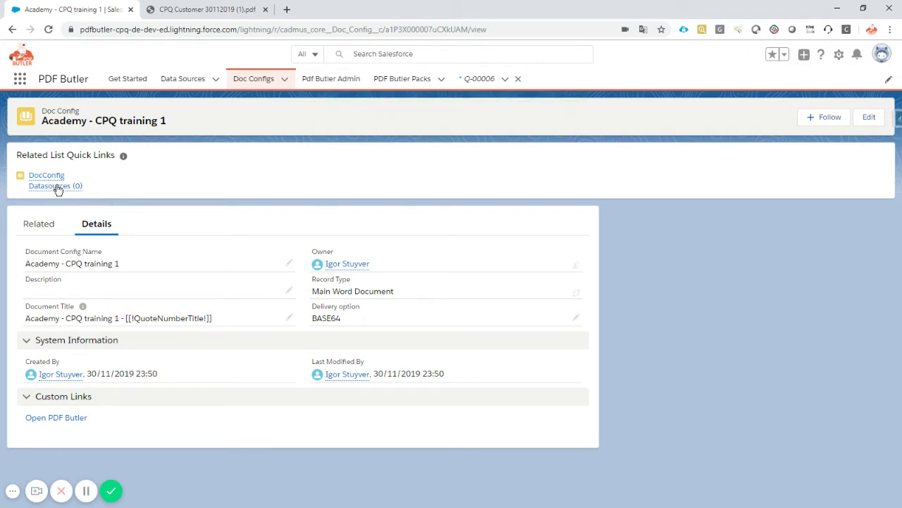
pyautogui.moveTo(56, 187)
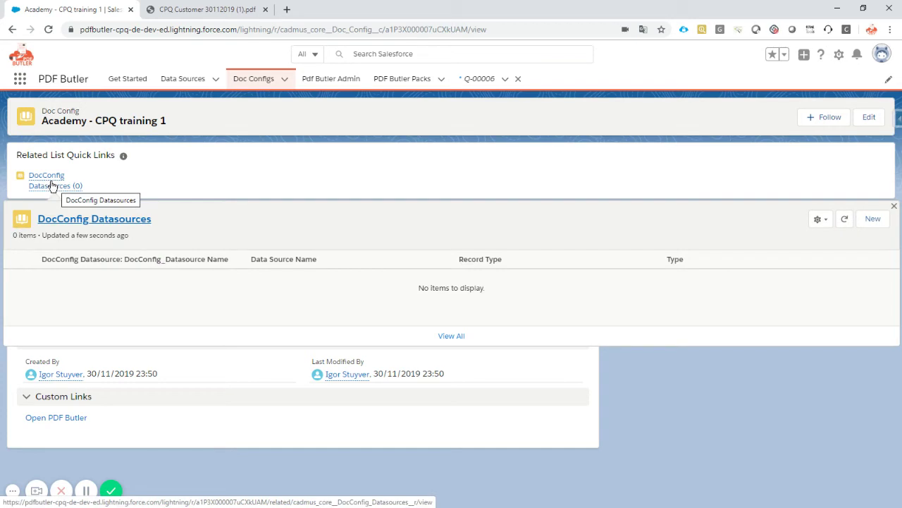
pyautogui.click(873, 219)
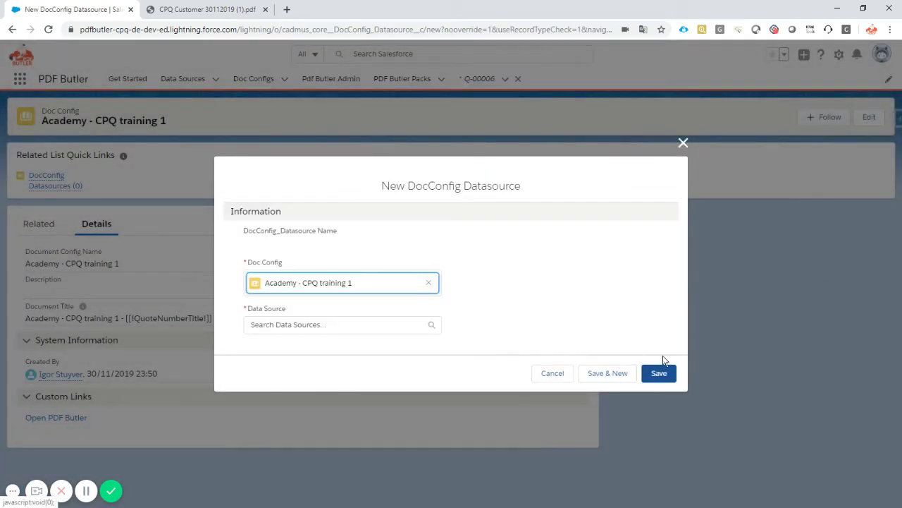
pyautogui.click(553, 379)
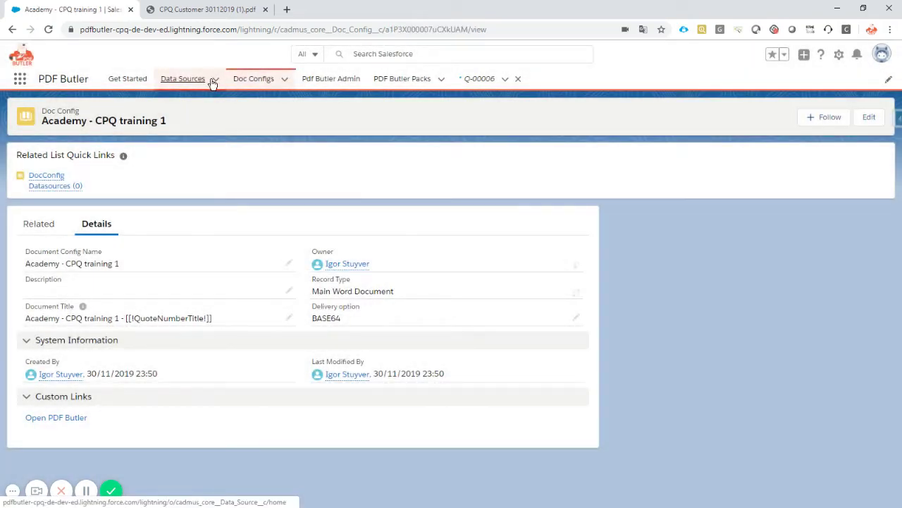
# Step: Start a new Data Source of record type SOQL
pyautogui.click(211, 81)
pyautogui.click(217, 80)
pyautogui.click(209, 101)
pyautogui.click(416, 303)
pyautogui.click(648, 363)
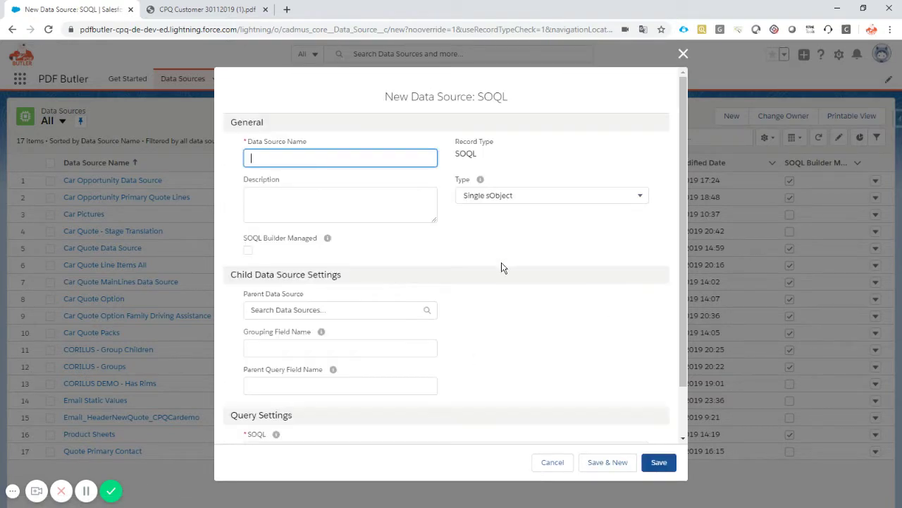
# Step: Name the data source "Academy - Main Quote Lines - Training 1", set its type to List of sObjects and save it
pyautogui.write('Academy - Main Quote LIn')
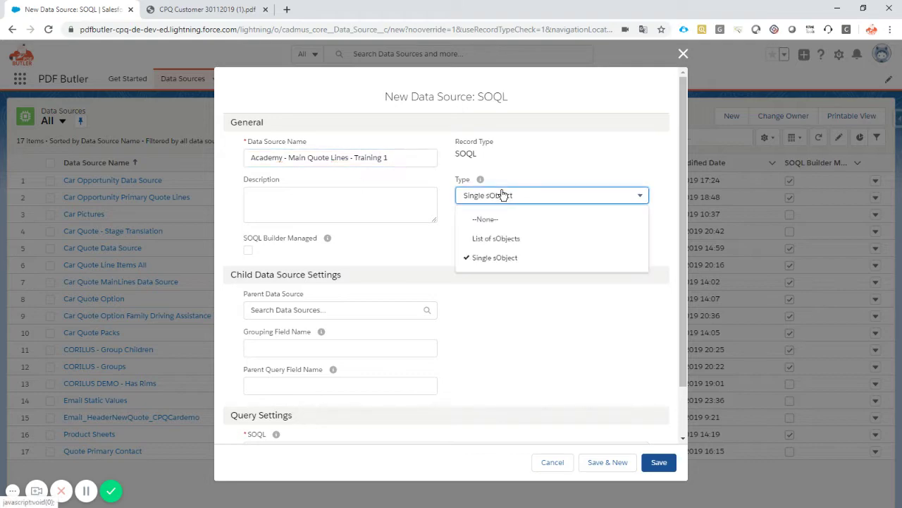
pyautogui.click(496, 239)
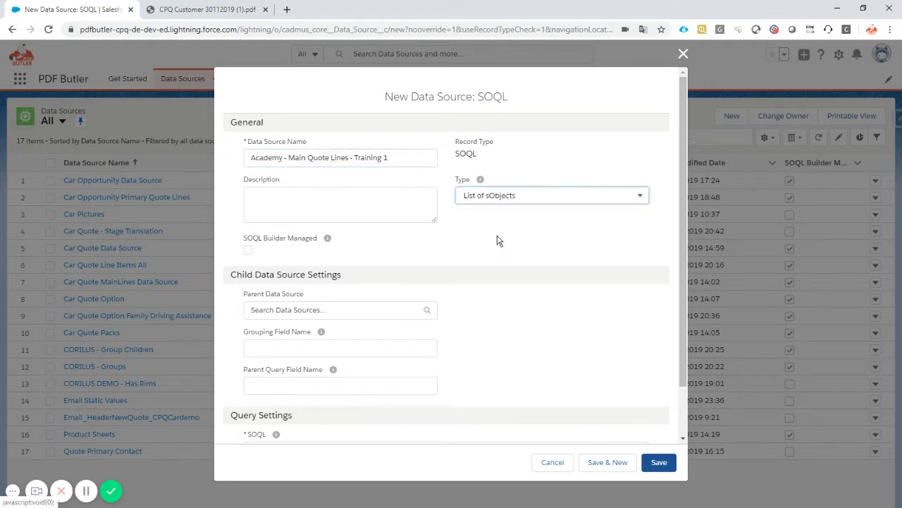
pyautogui.click(658, 459)
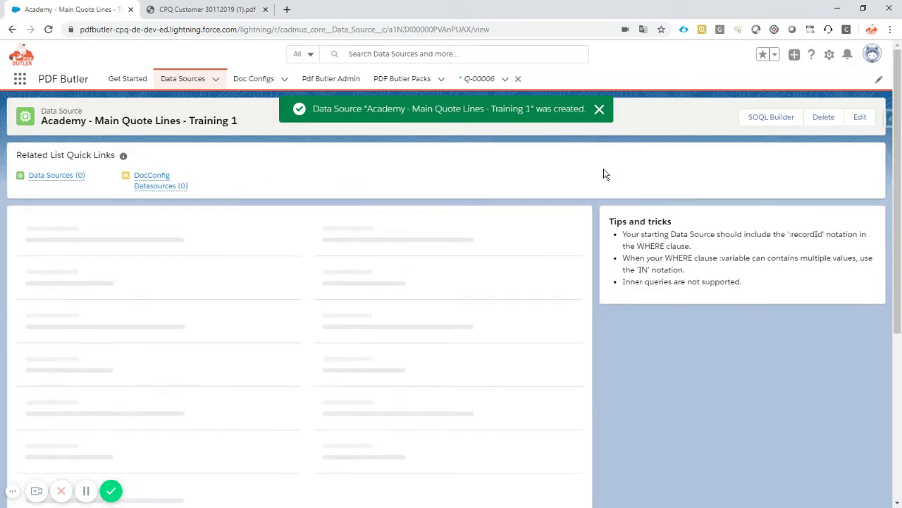
pyautogui.click(600, 111)
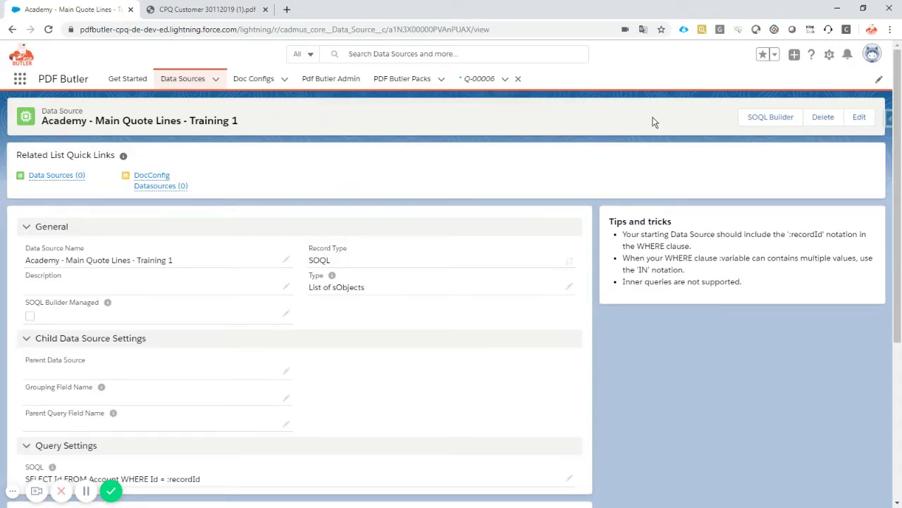
# Step: Open the data source's SOQL Builder and select Quote Line as the sObject to query
pyautogui.click(776, 118)
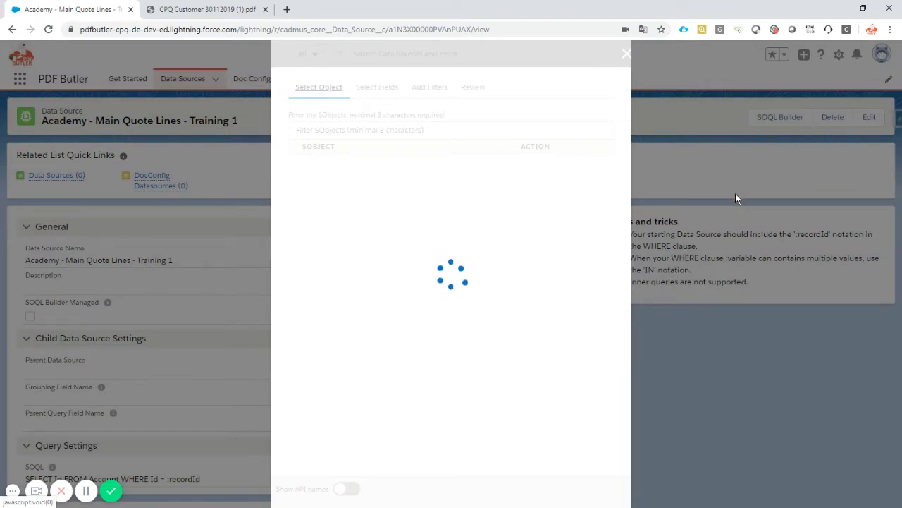
pyautogui.click(451, 127)
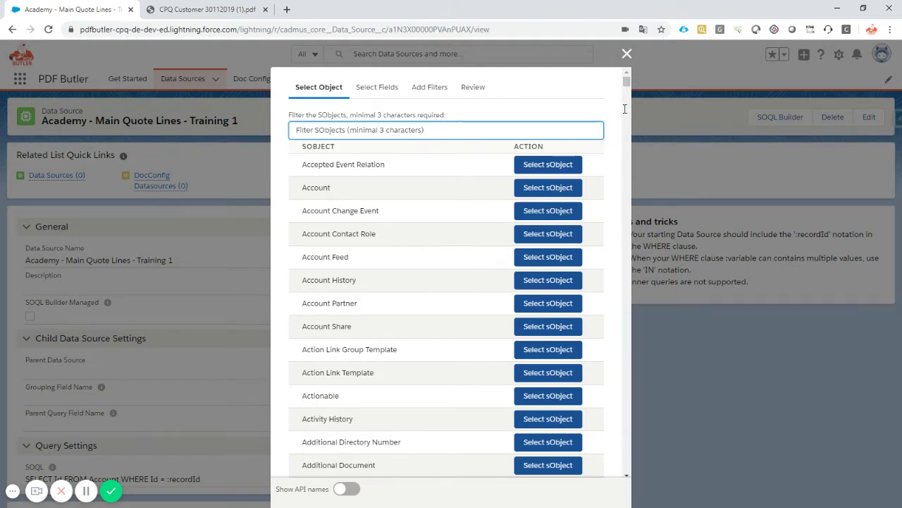
pyautogui.write('quote')
pyautogui.scroll(-3, 426, 333)
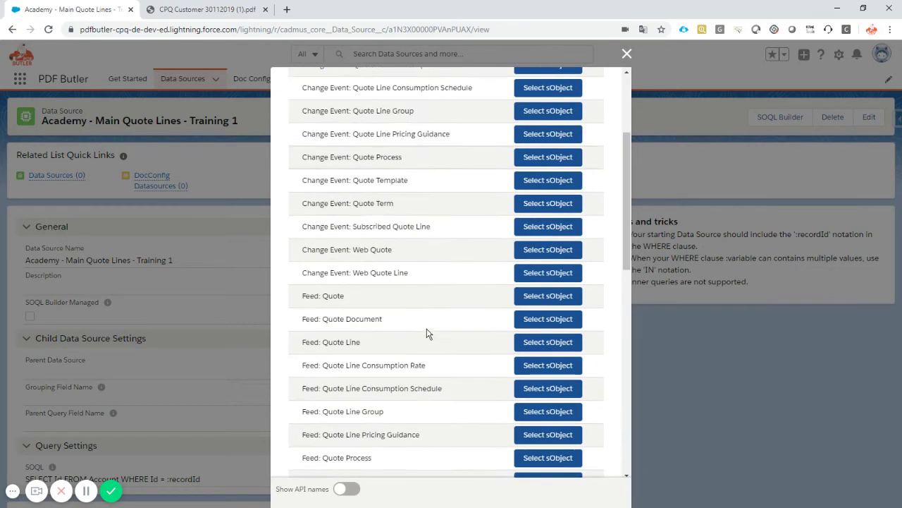
pyautogui.scroll(-3, 426, 333)
pyautogui.scroll(-6, 363, 233)
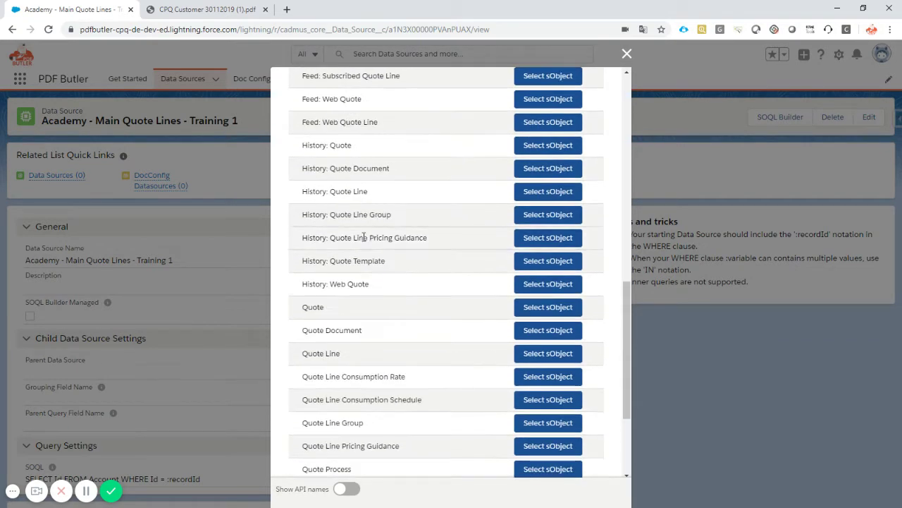
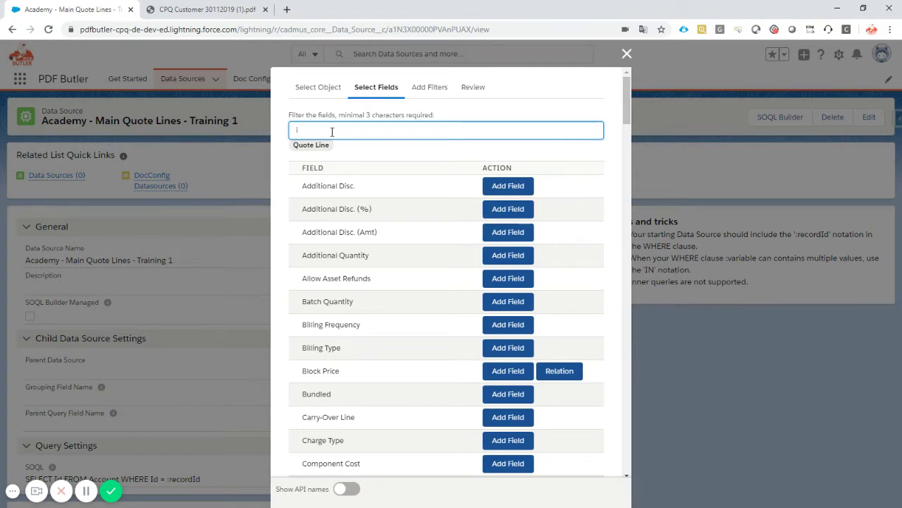
# Step: Add the Quote Line's Record ID and Net Unit Price fields to the query
pyautogui.write('rec')
pyautogui.click(497, 186)
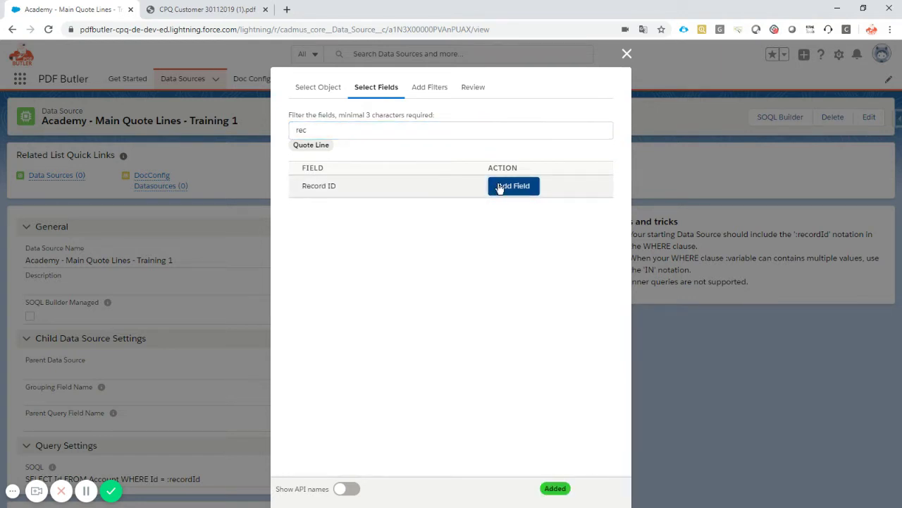
pyautogui.click(325, 129)
pyautogui.doubleClick(329, 130)
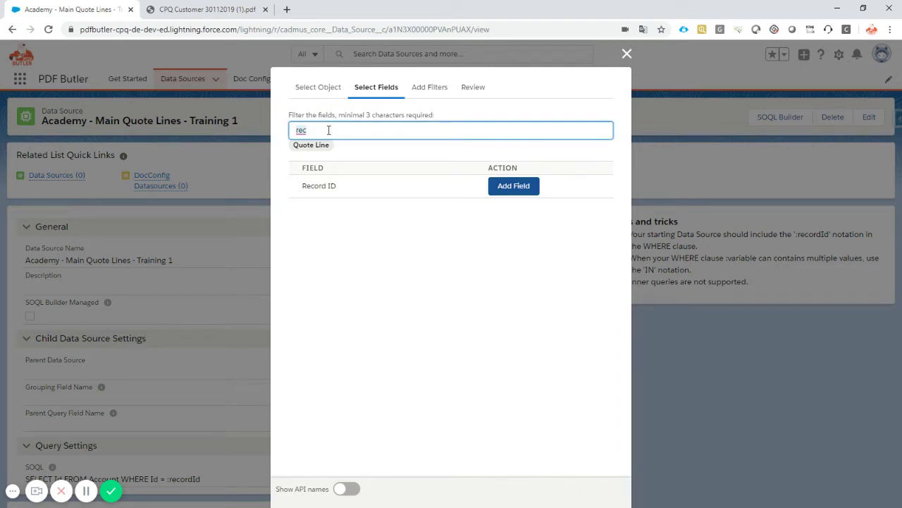
pyautogui.write('p')
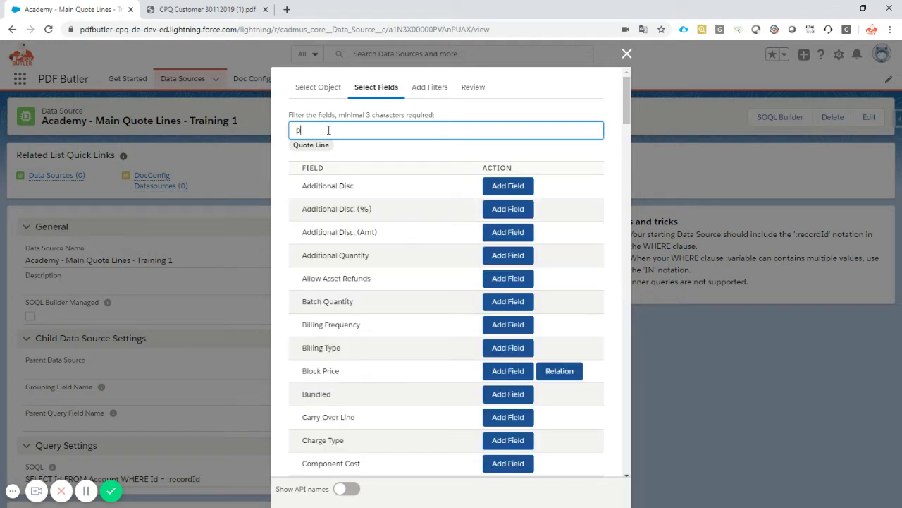
pyautogui.write('ric')
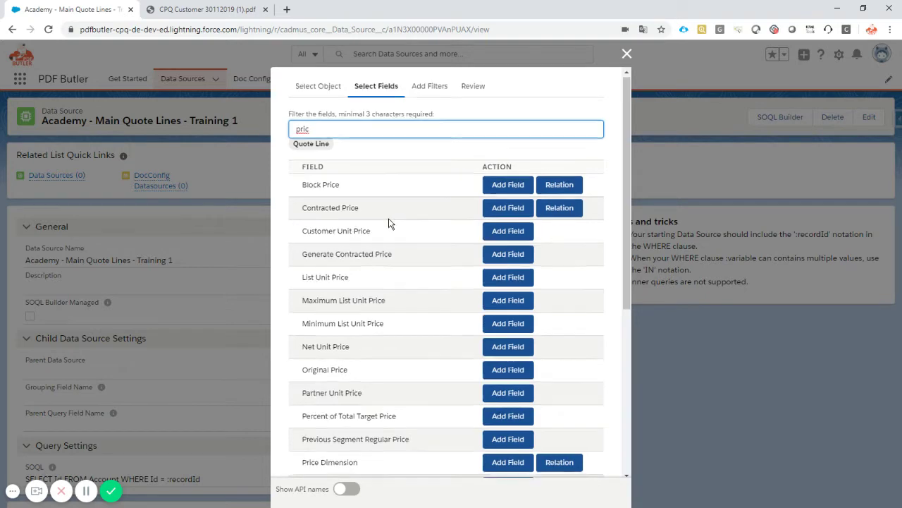
pyautogui.scroll(-2, 388, 222)
pyautogui.scroll(-2, 389, 222)
pyautogui.scroll(-1, 388, 224)
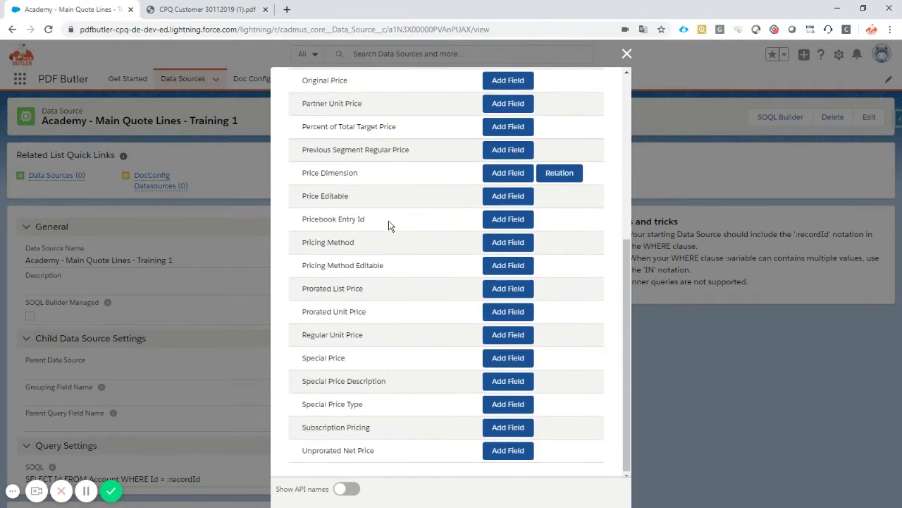
pyautogui.scroll(5, 389, 262)
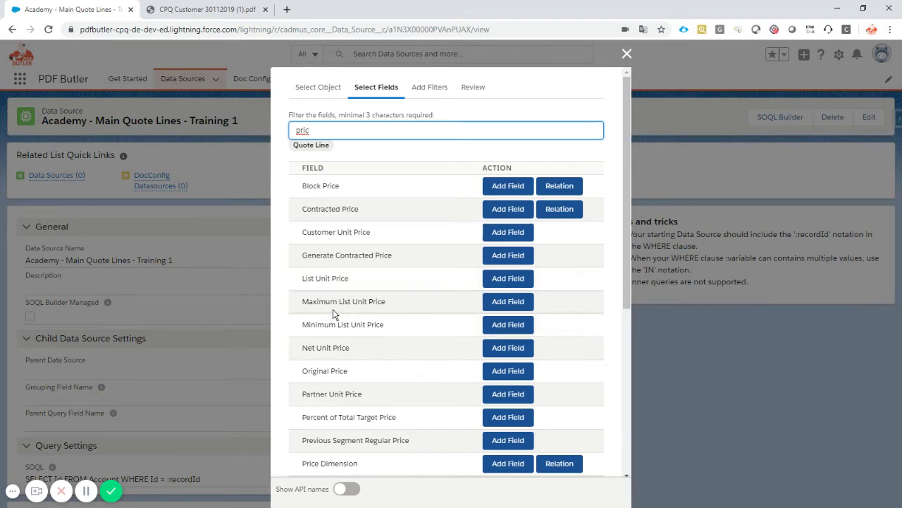
pyautogui.click(502, 353)
# Step: Add the Quote Line's Net Total field to the query
pyautogui.click(357, 129)
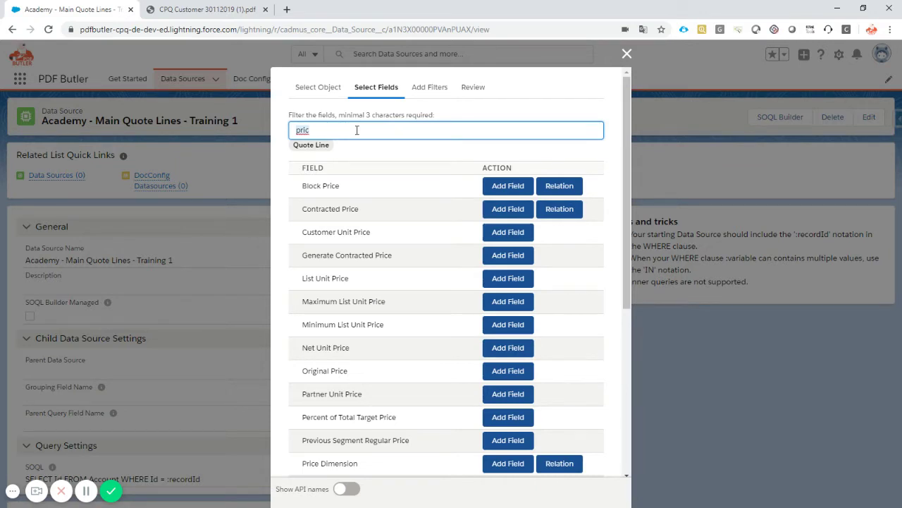
pyautogui.write('tota')
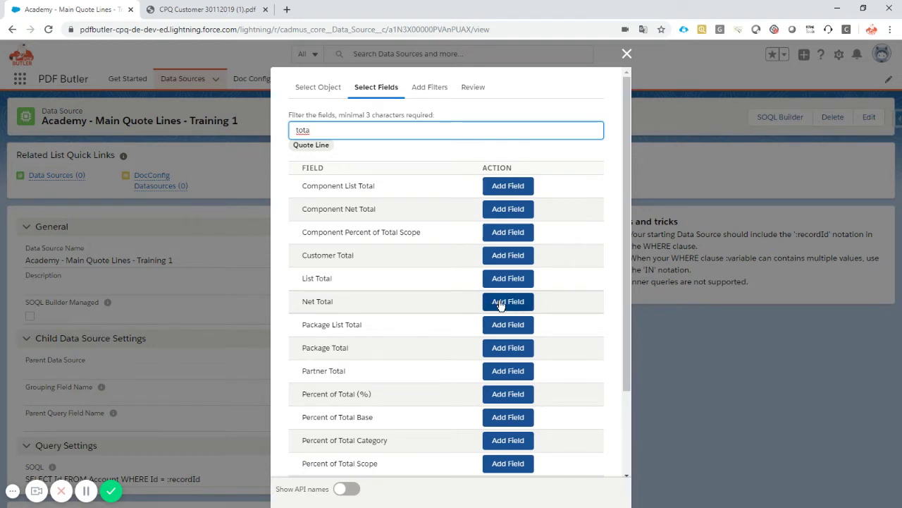
pyautogui.scroll(-2, 501, 303)
pyautogui.scroll(2, 497, 302)
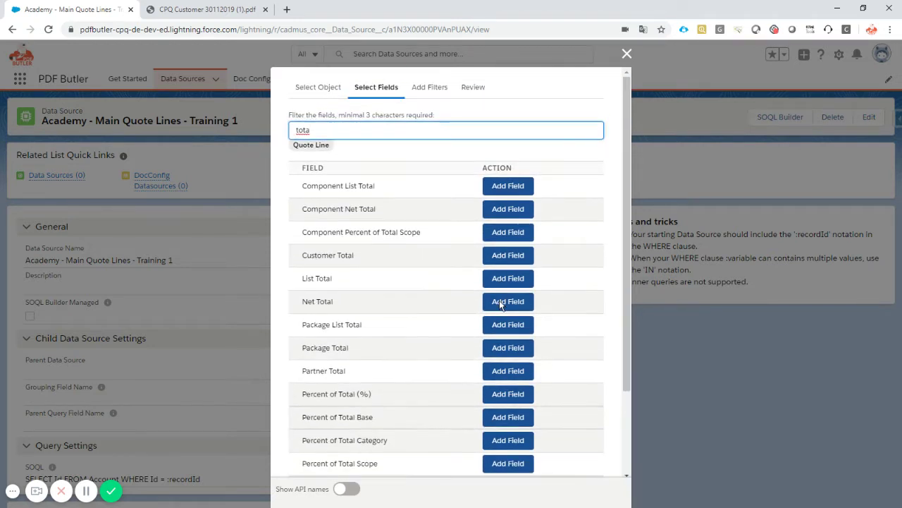
pyautogui.click(505, 303)
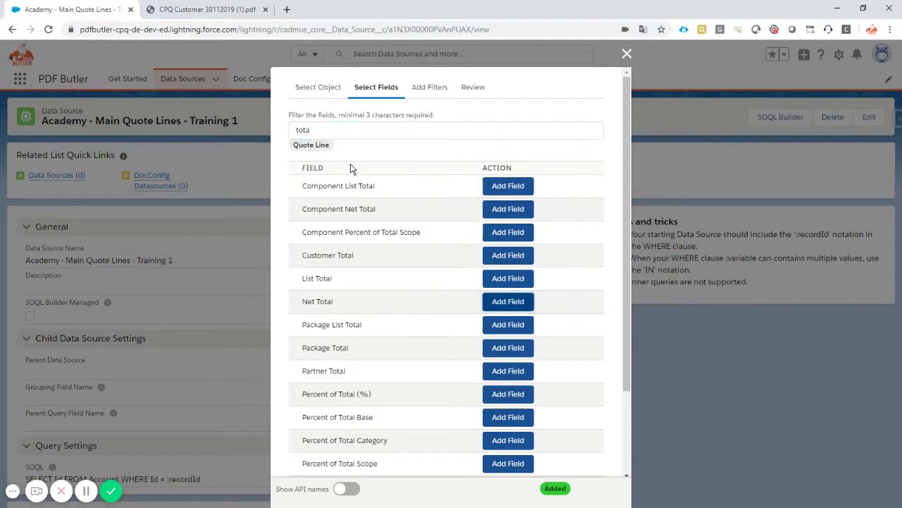
pyautogui.click(351, 130)
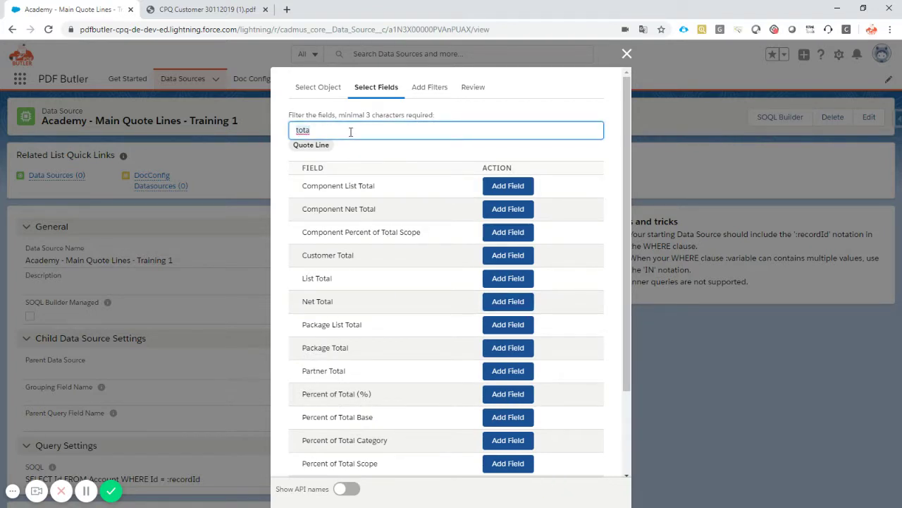
pyautogui.click(487, 232)
# Step: Add the Quote Line's Required By field itself to the query, without following its relation
pyautogui.click(345, 128)
pyautogui.write('requi')
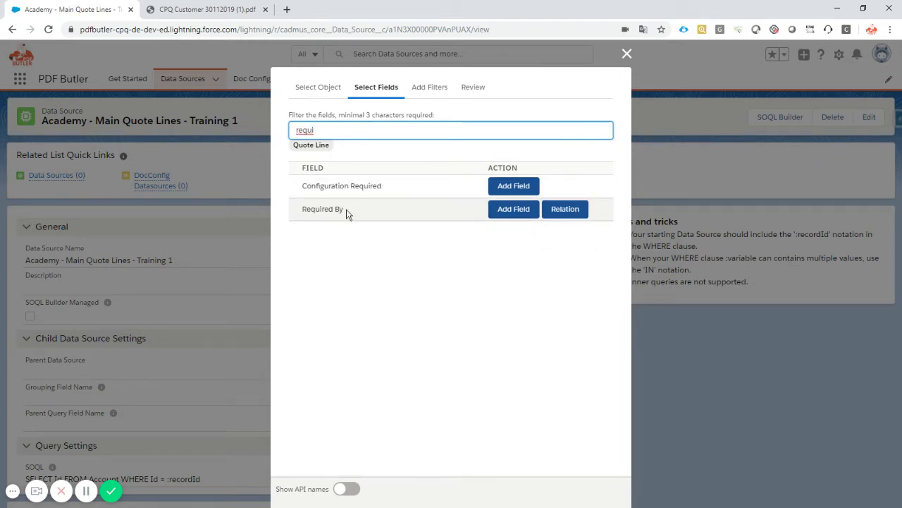
pyautogui.moveTo(302, 208); pyautogui.dragTo(328, 209)
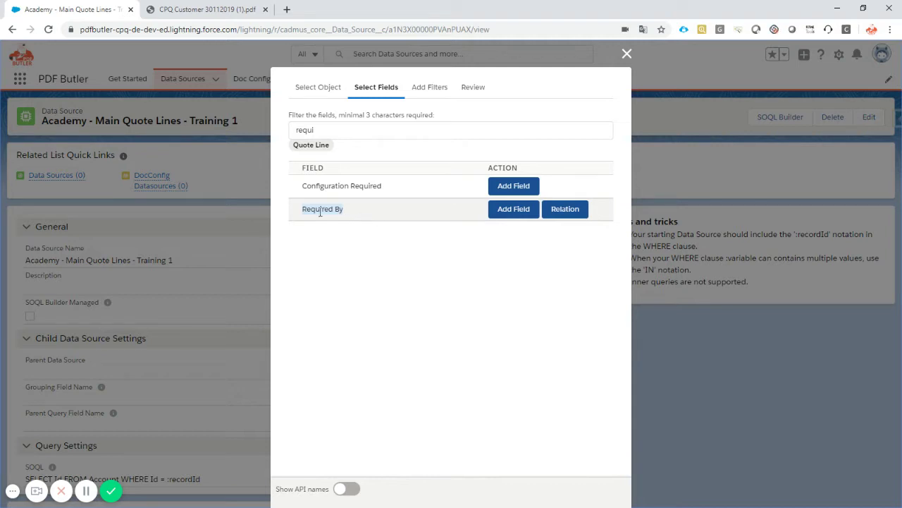
pyautogui.click(498, 209)
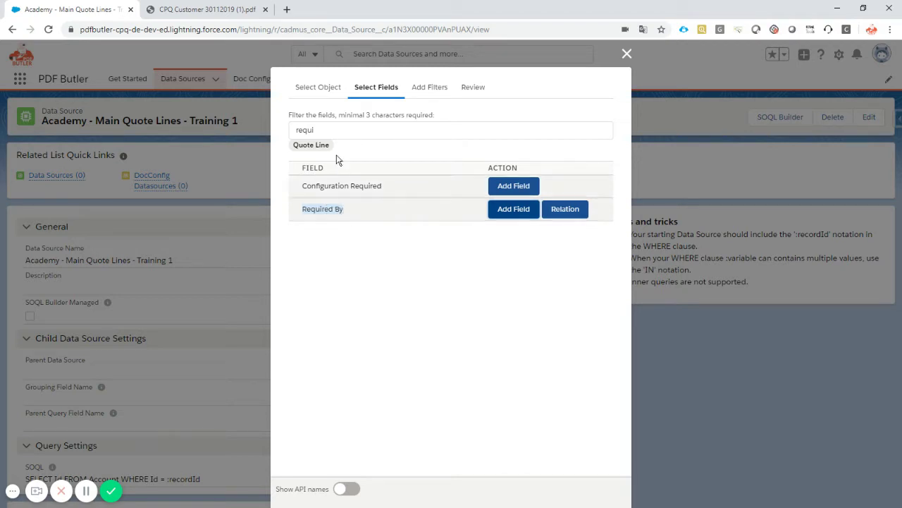
# Step: Follow the Quote Line's Product relation and add its Product Name field to the query
pyautogui.click(337, 132)
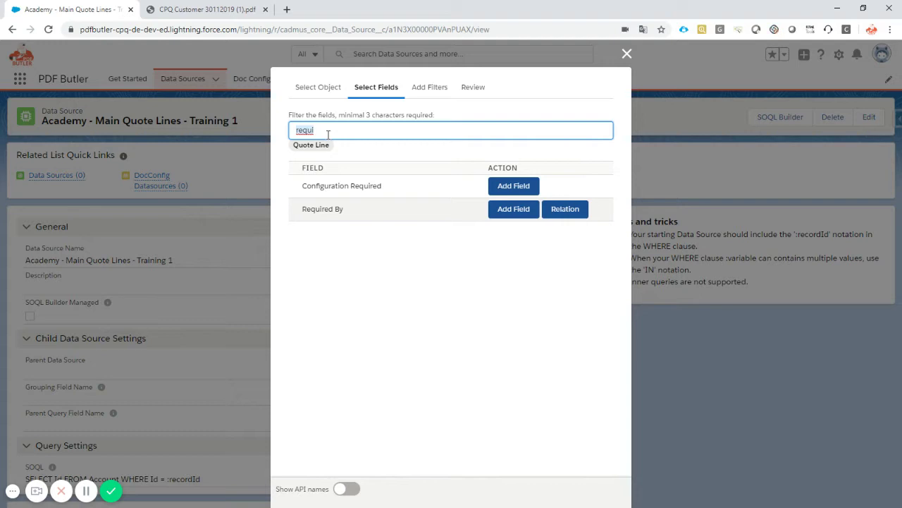
pyautogui.write('pro')
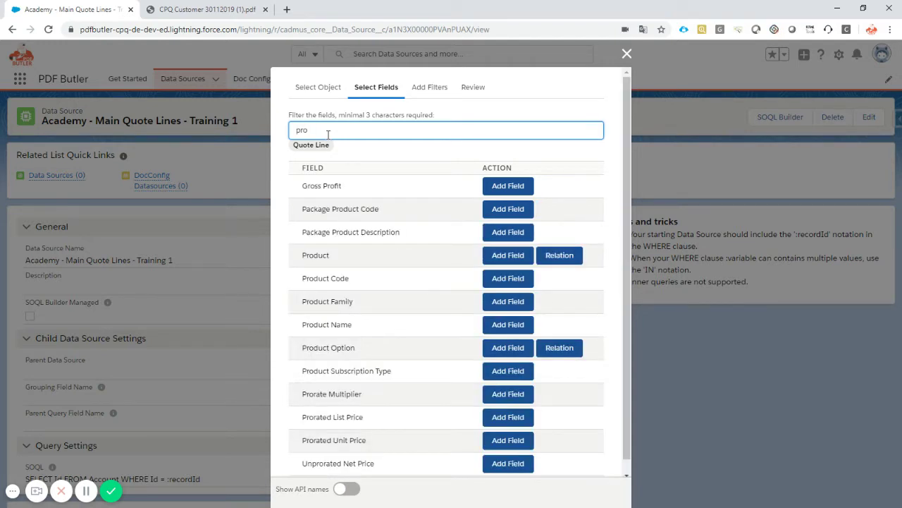
pyautogui.write('d')
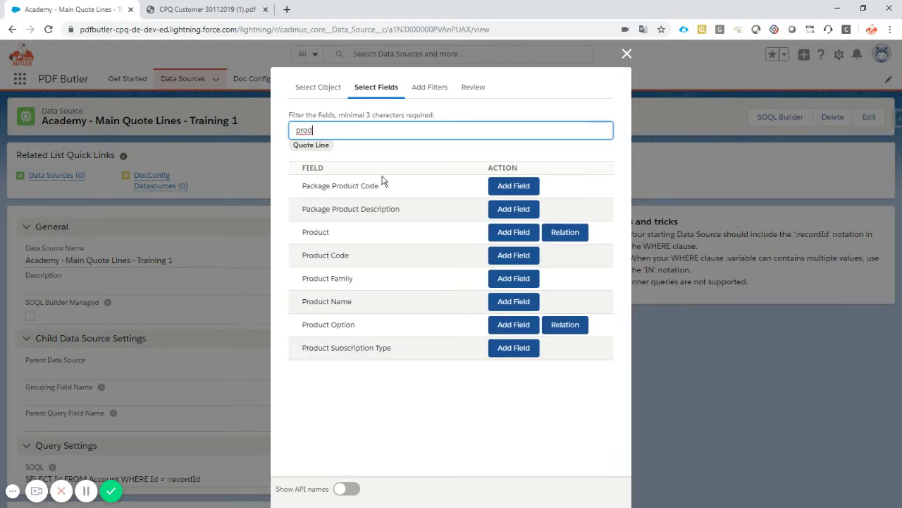
pyautogui.doubleClick(317, 232)
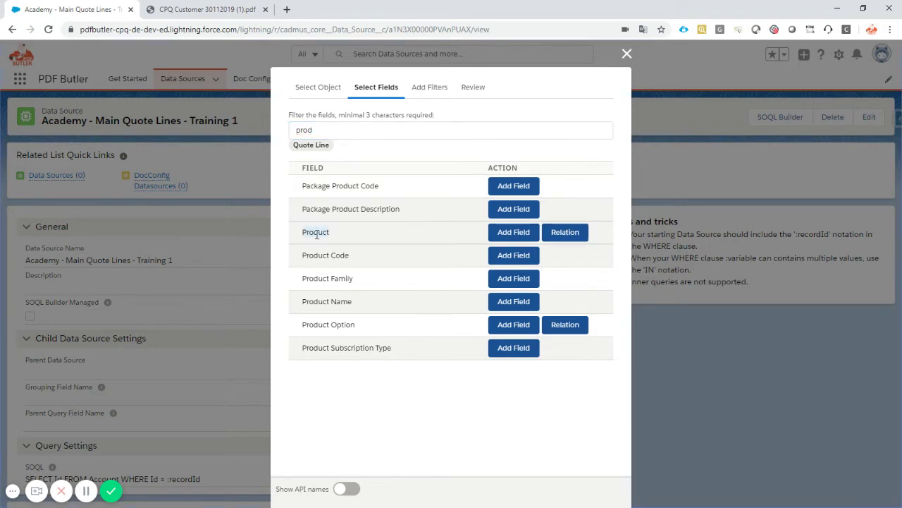
pyautogui.click(568, 233)
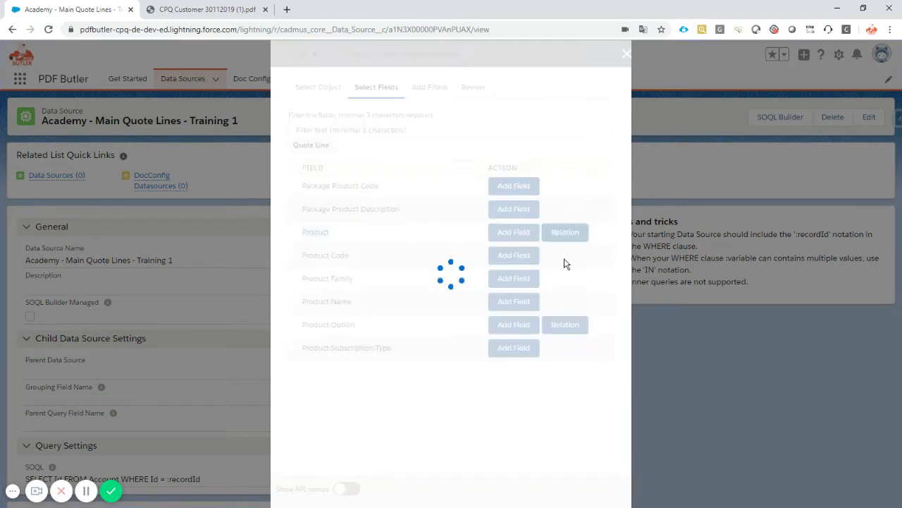
pyautogui.click(320, 129)
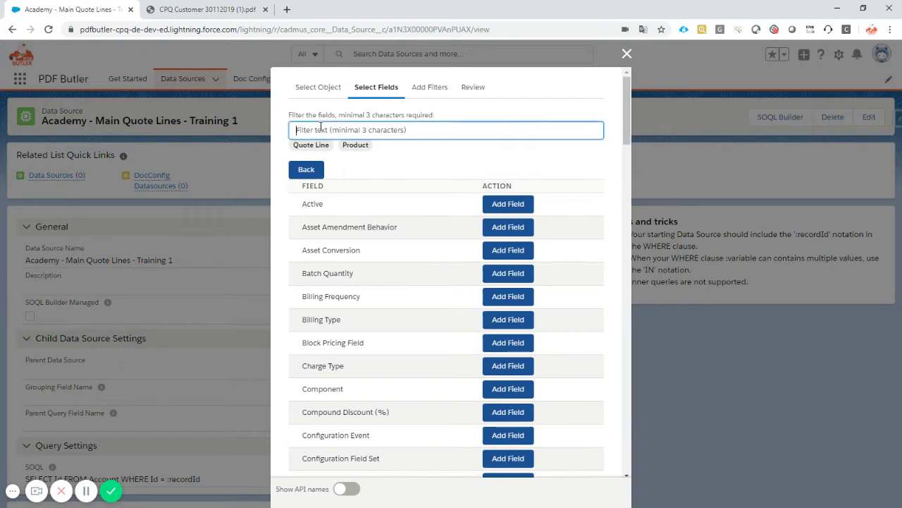
pyautogui.write('nam')
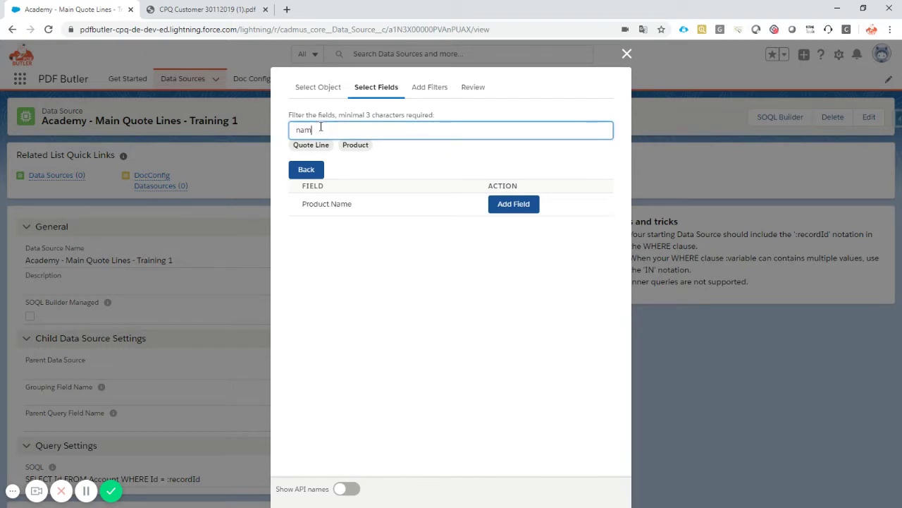
pyautogui.click(517, 208)
# Step: Add the related product's Product Description Oneliner EN field to the query
pyautogui.click(316, 128)
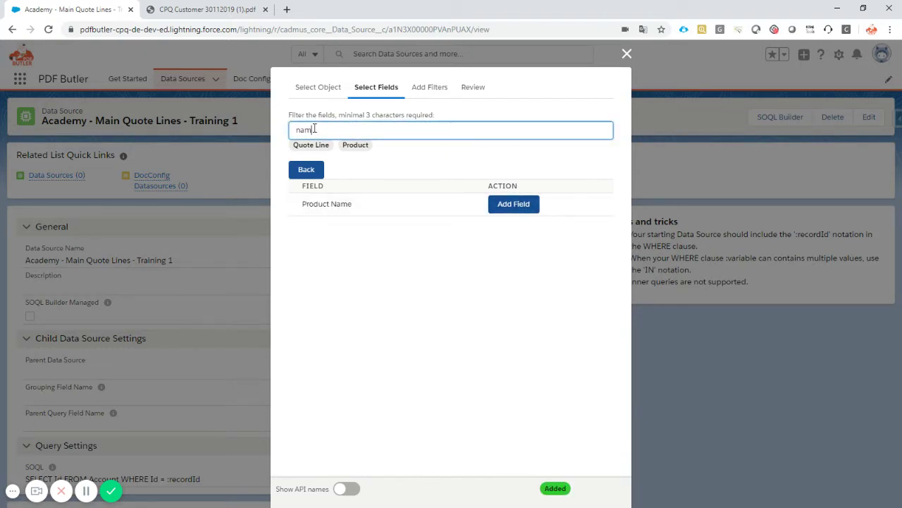
pyautogui.doubleClick(314, 128)
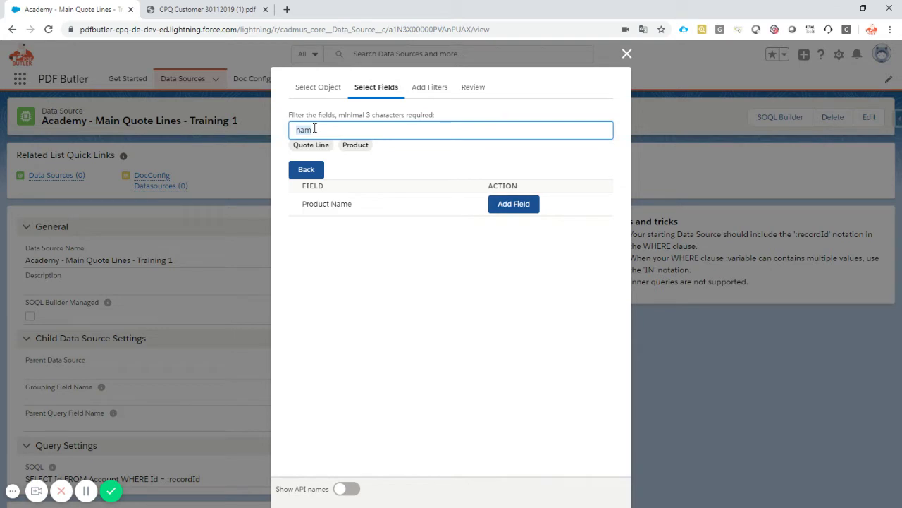
pyautogui.write('one')
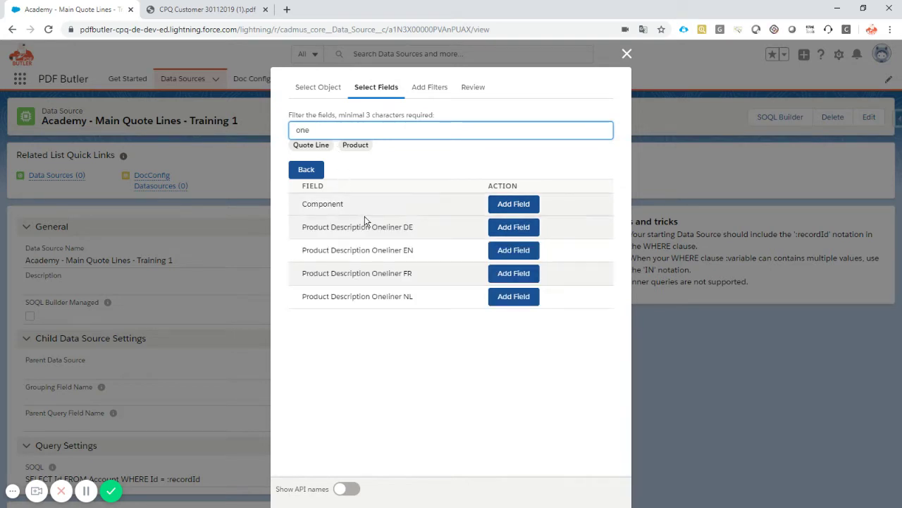
pyautogui.click(503, 250)
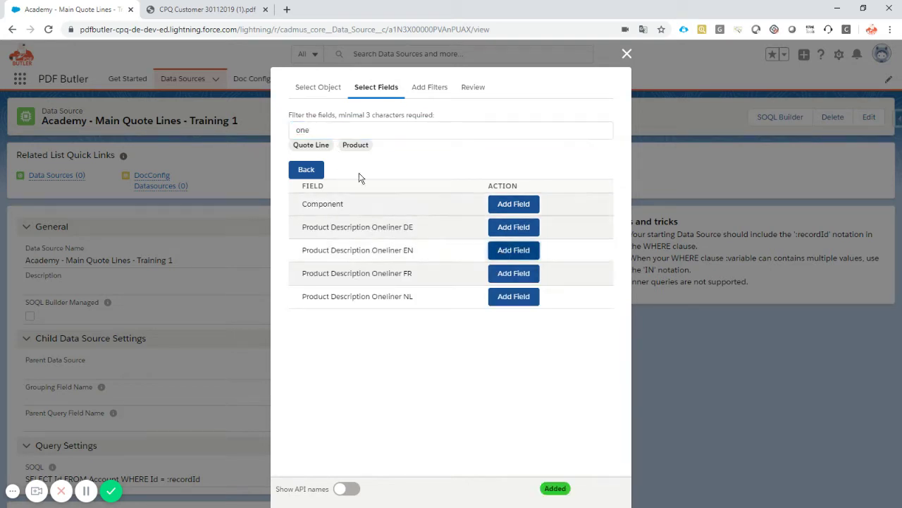
# Step: Filter the related product's fields for "desc" and add its Product Description EN field to the query
pyautogui.doubleClick(339, 129)
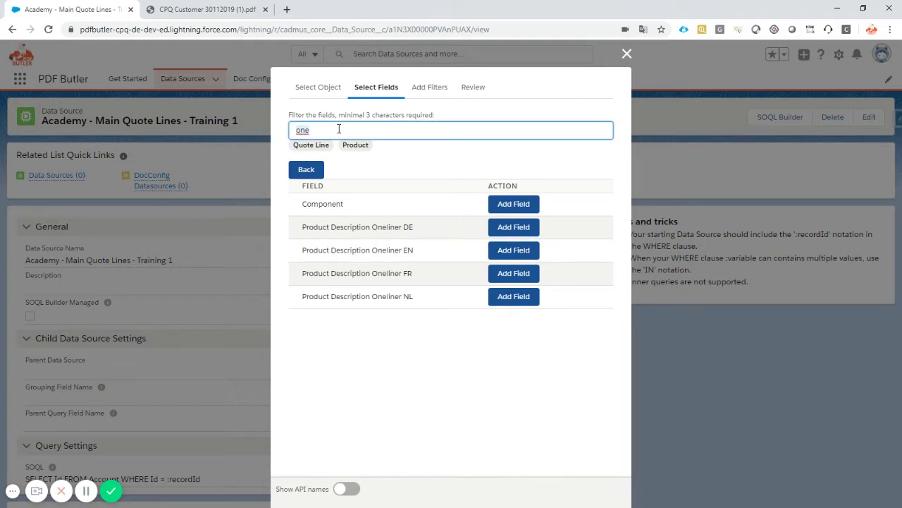
pyautogui.write('desc')
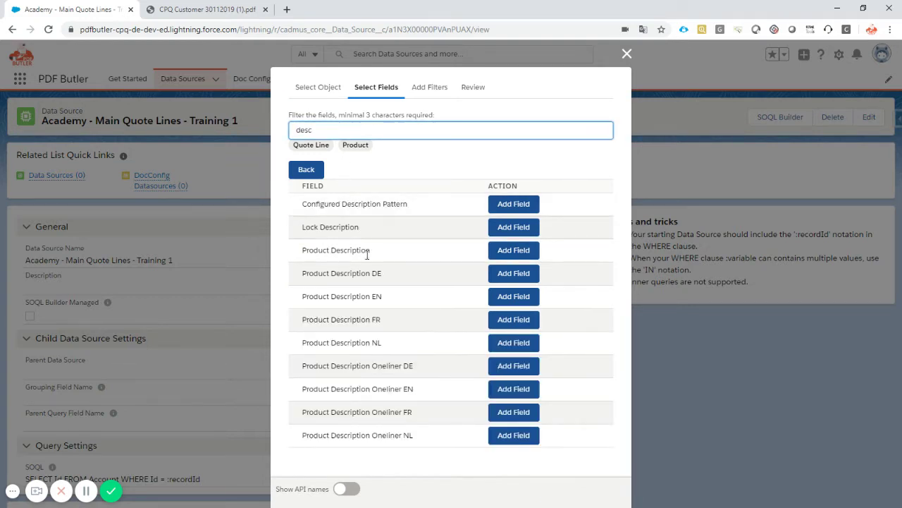
pyautogui.moveTo(316, 296); pyautogui.dragTo(354, 297)
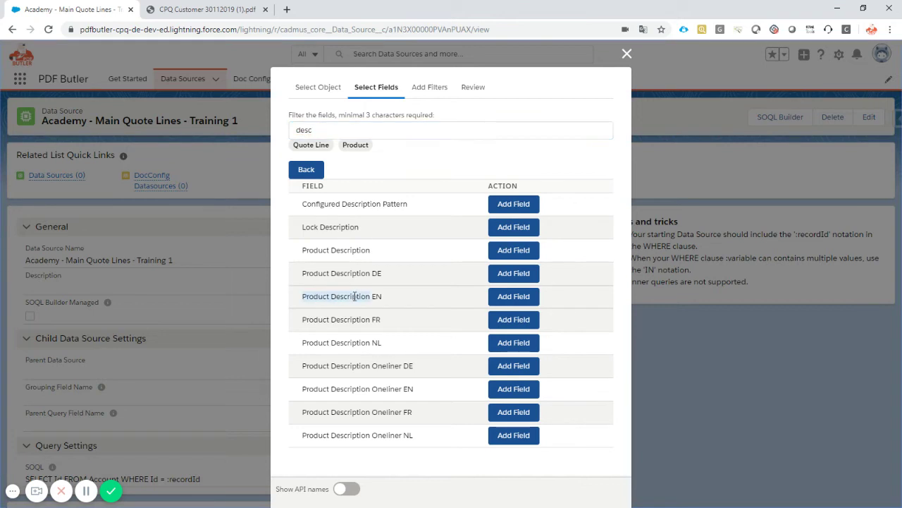
pyautogui.click(515, 296)
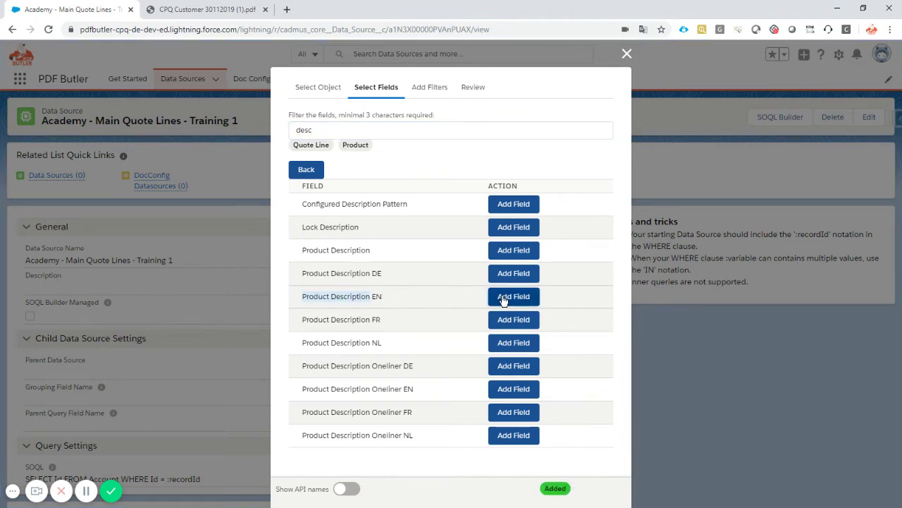
# Step: Add a Where clause that matches the Quote field to the recordId using the = operator
pyautogui.click(437, 88)
pyautogui.click(339, 162)
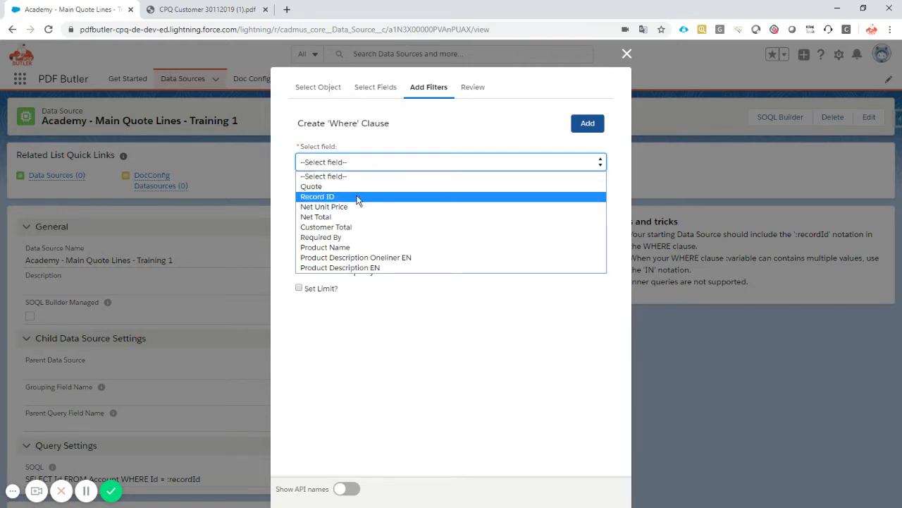
pyautogui.click(353, 187)
pyautogui.click(346, 195)
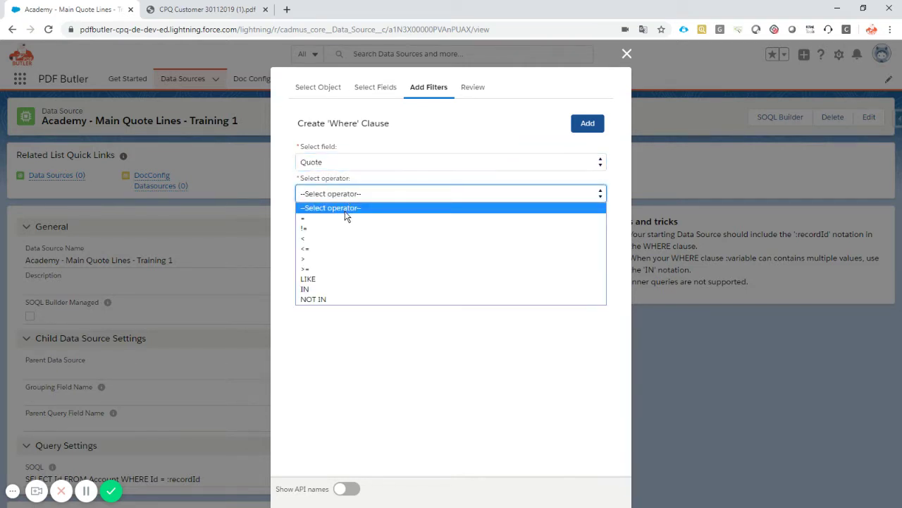
pyautogui.click(346, 218)
pyautogui.doubleClick(340, 235)
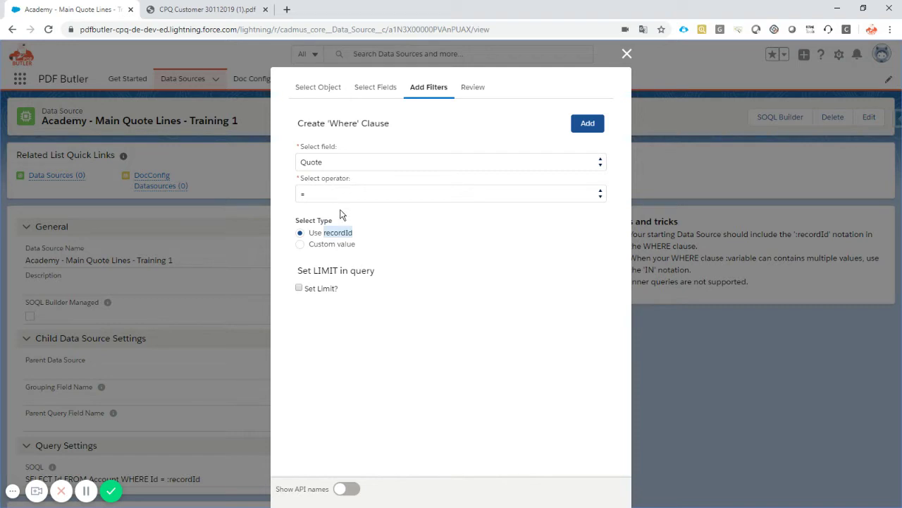
pyautogui.click(592, 125)
# Step: Add a second Where clause on Required By with the = operator and an empty custom value
pyautogui.click(355, 163)
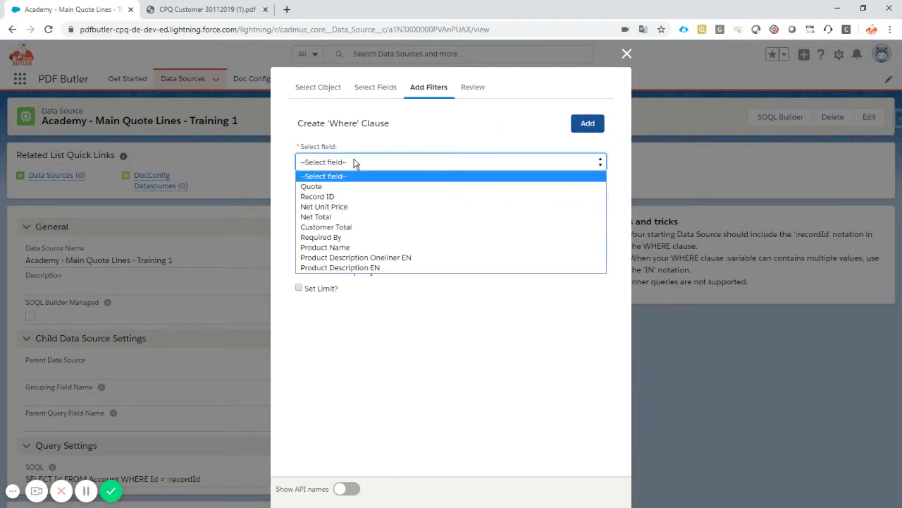
pyautogui.click(389, 236)
pyautogui.click(373, 195)
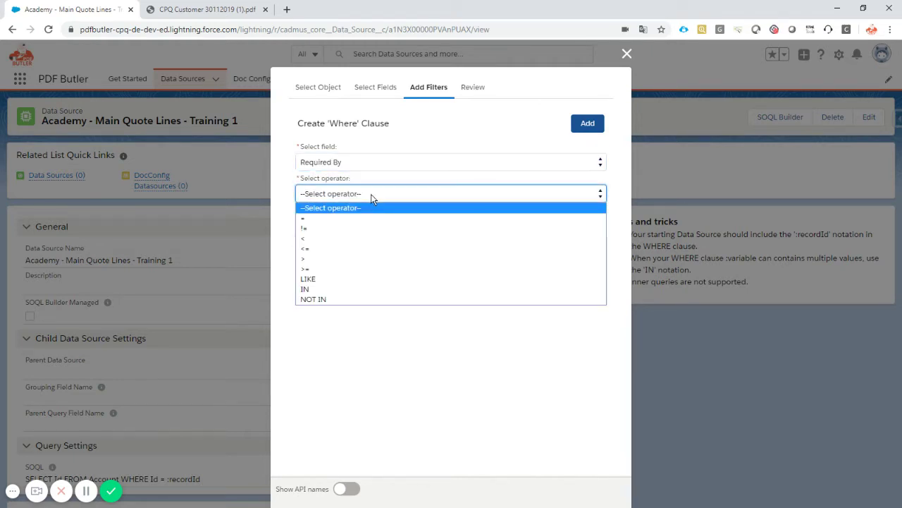
pyautogui.click(369, 218)
pyautogui.click(347, 243)
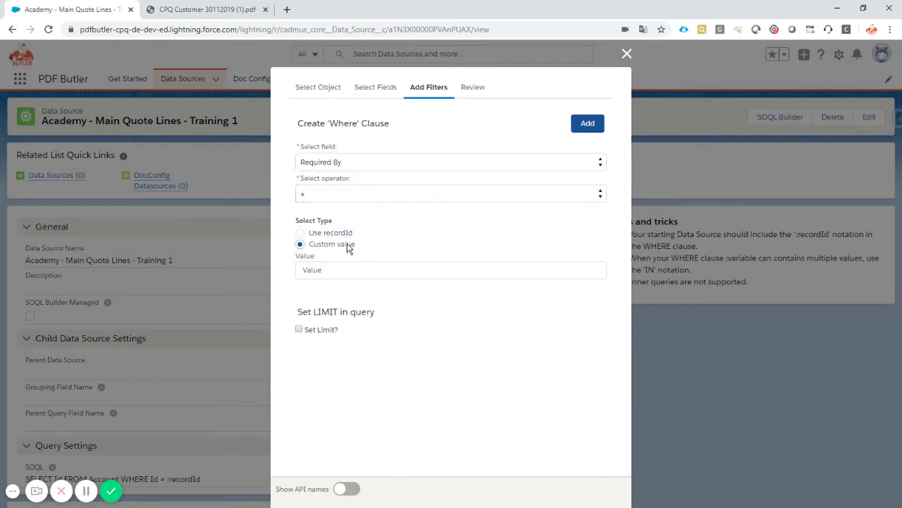
pyautogui.click(579, 126)
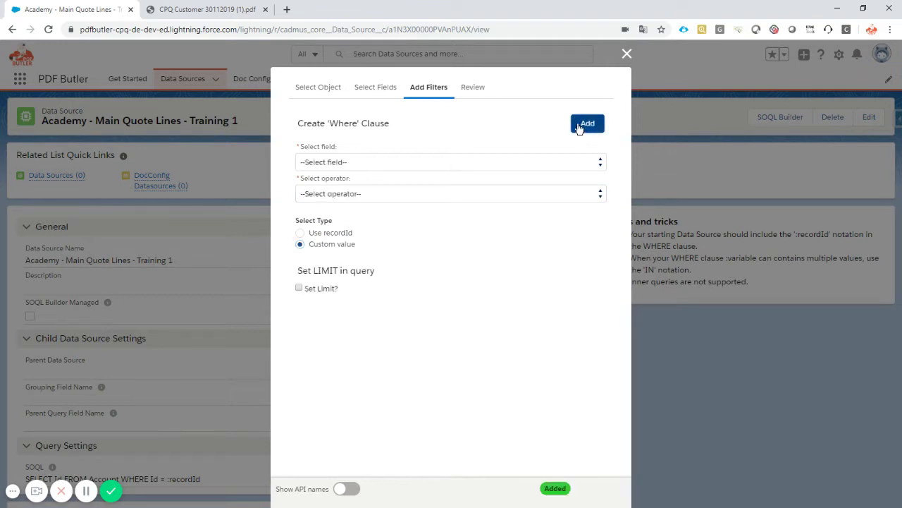
# Step: Review the generated SOQL with its Quote and Required By conditions and save the query
pyautogui.click(486, 89)
pyautogui.scroll(-3, 479, 176)
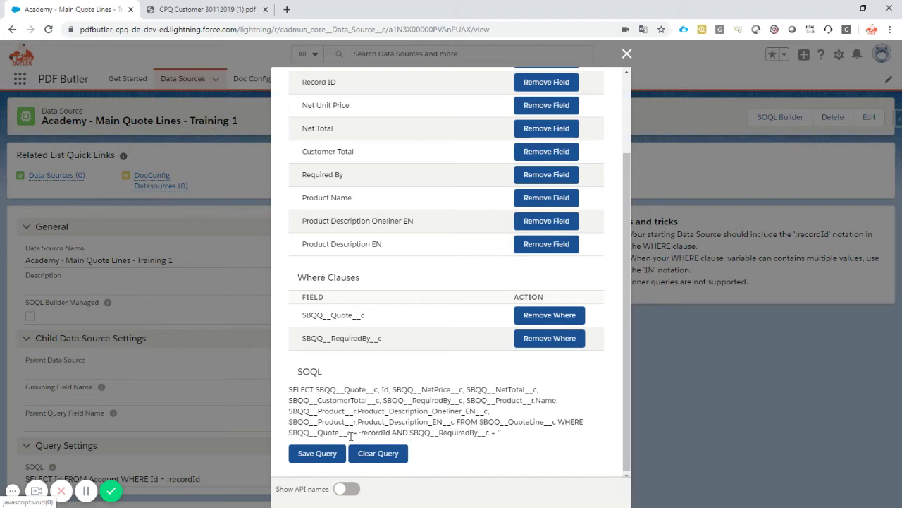
pyautogui.moveTo(290, 434); pyautogui.dragTo(512, 435)
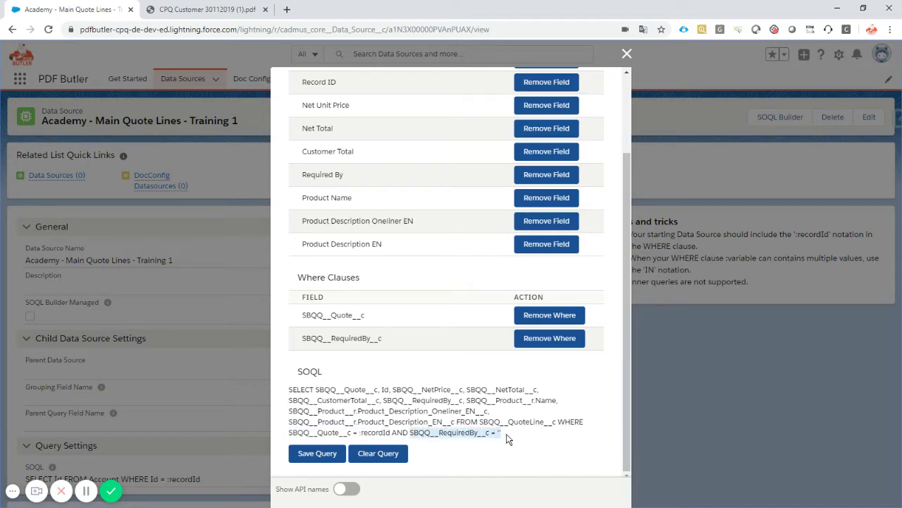
pyautogui.click(317, 453)
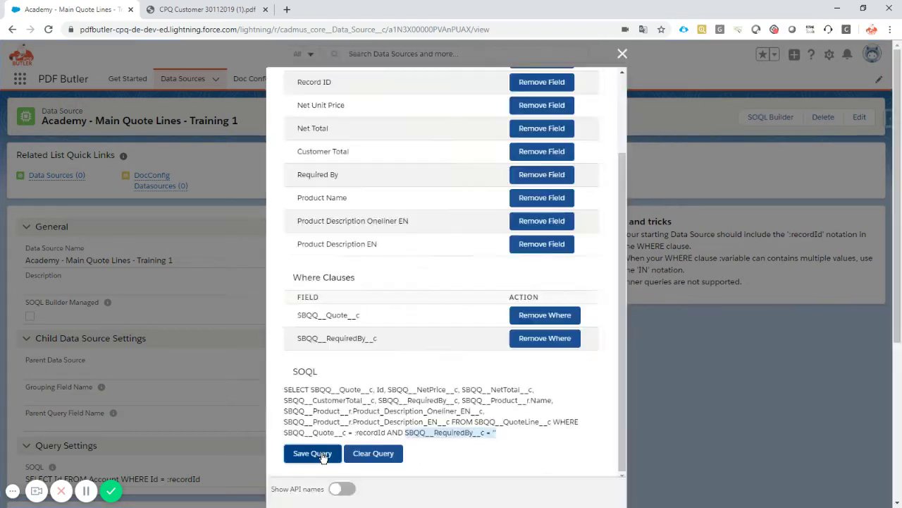
# Step: Examine the Required By field on the quote's Rendaul Cleo quote line and return to the quote
pyautogui.click(481, 81)
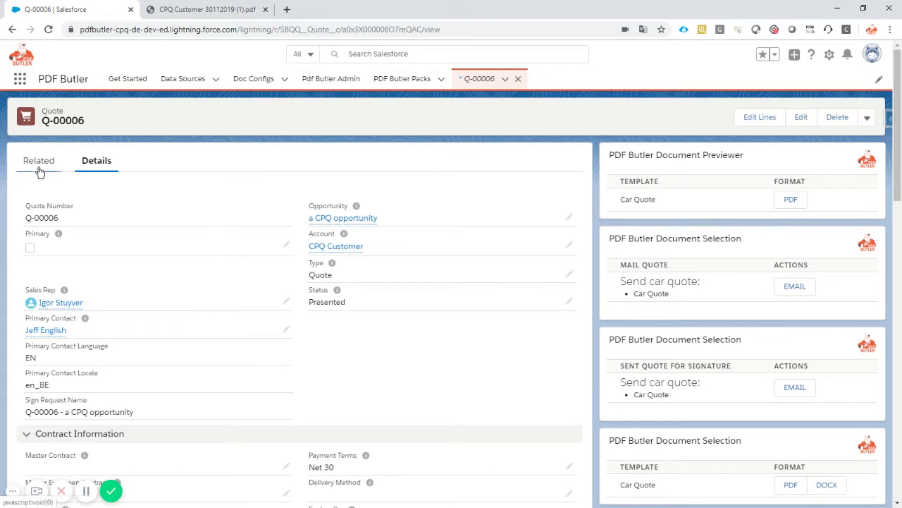
pyautogui.click(35, 168)
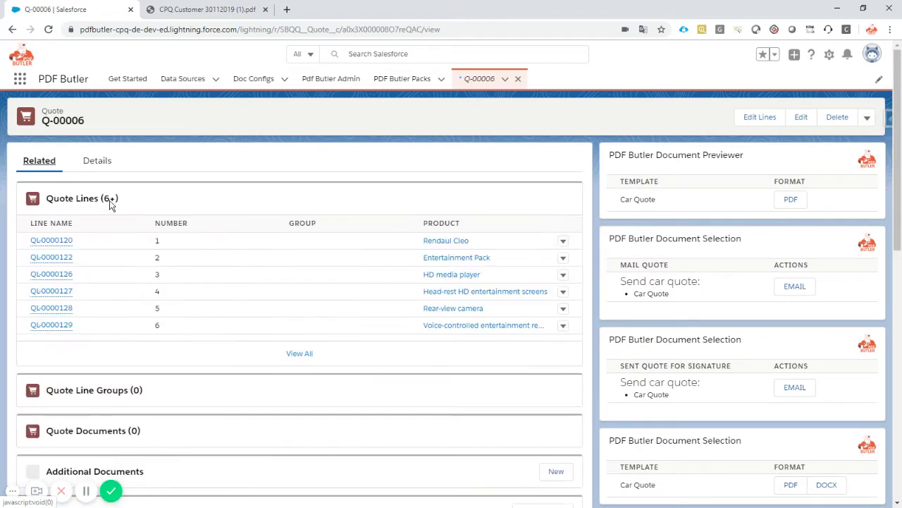
pyautogui.moveTo(55, 242)
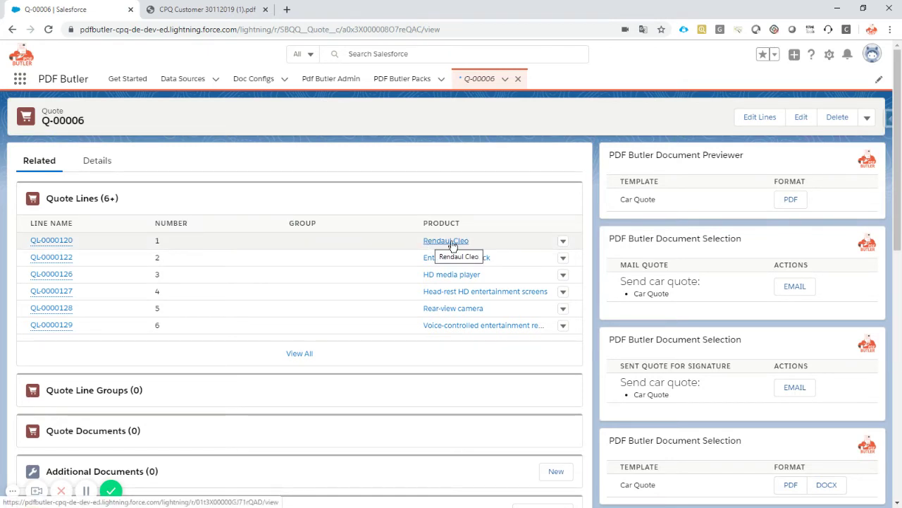
pyautogui.click(69, 241)
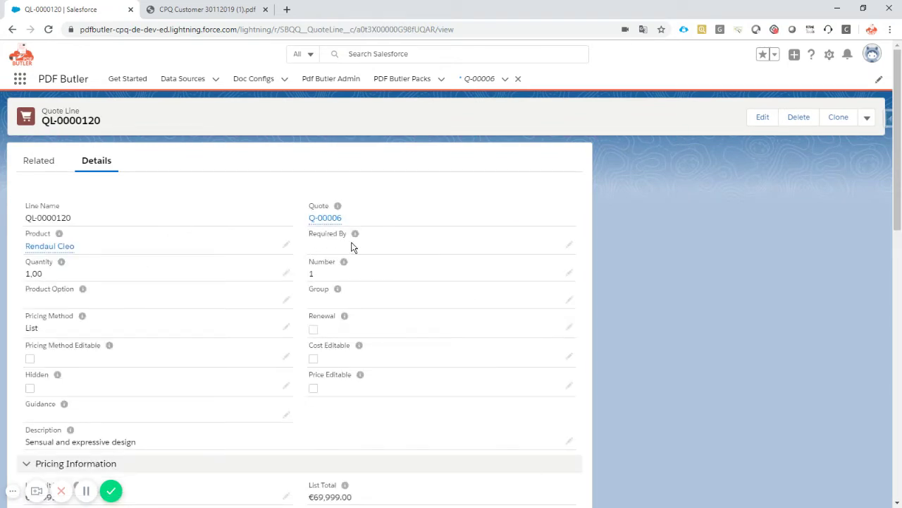
pyautogui.click(12, 29)
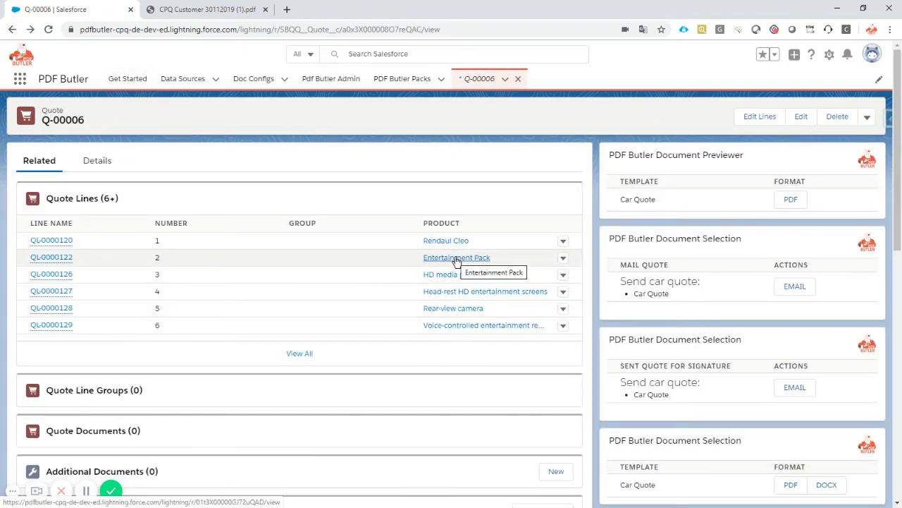
# Step: Examine the Entertainment Pack quote line's Required By field, follow it to the parent line, and return to the quote
pyautogui.click(456, 258)
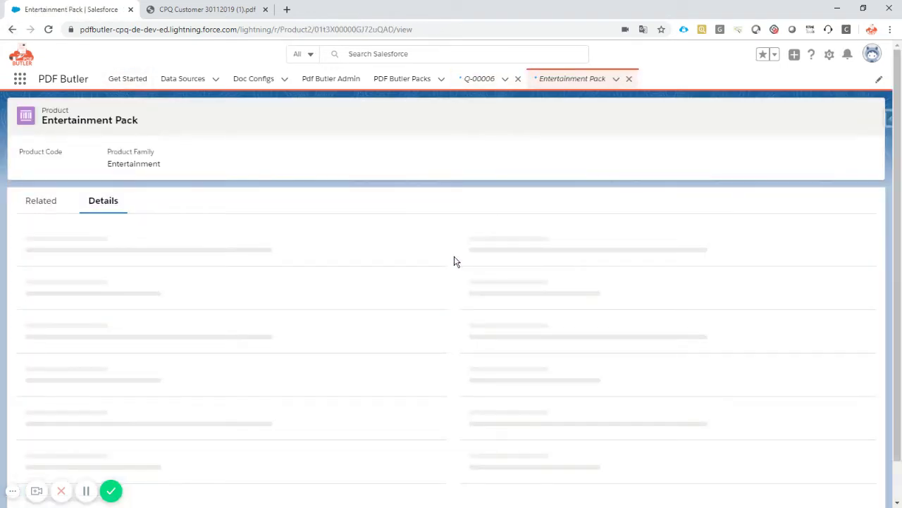
pyautogui.click(13, 30)
pyautogui.click(53, 258)
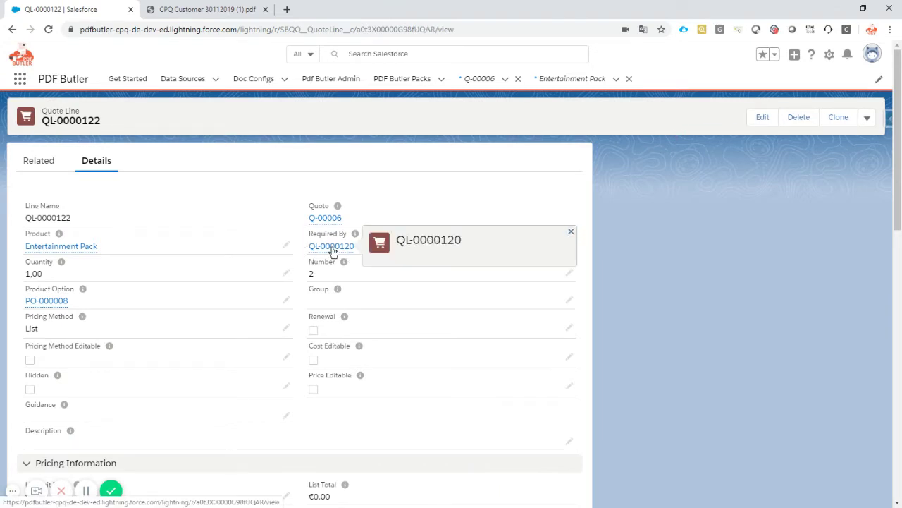
pyautogui.click(332, 249)
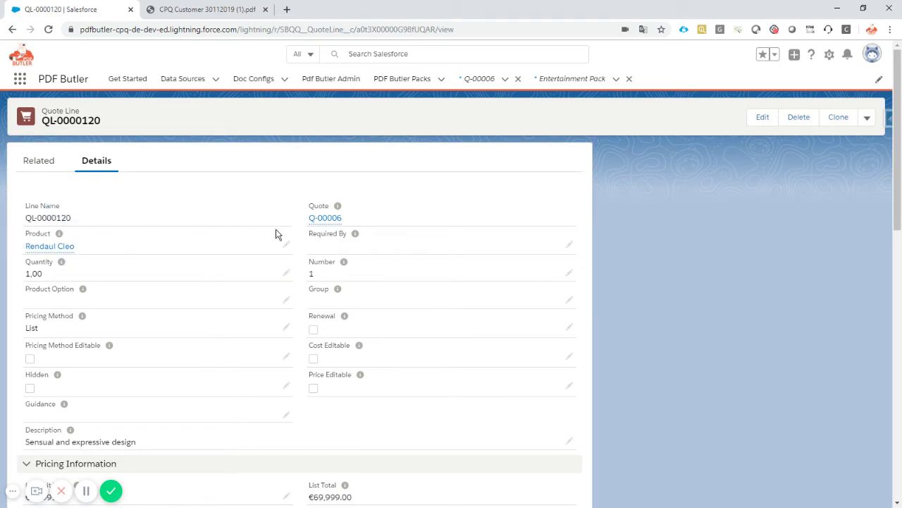
pyautogui.click(319, 219)
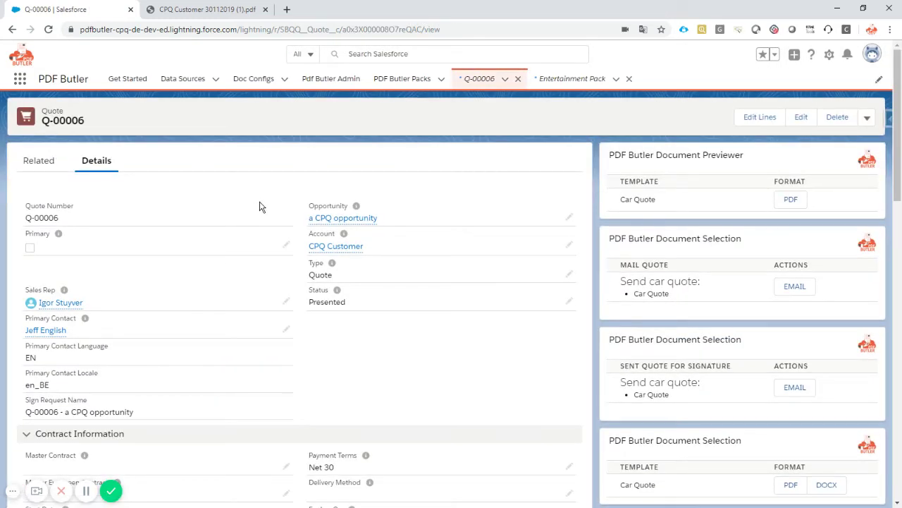
# Step: Open the Academy - CPQ training 1 Doc Config in its configuration editor and expand the Doc Config Documents section
pyautogui.click(285, 83)
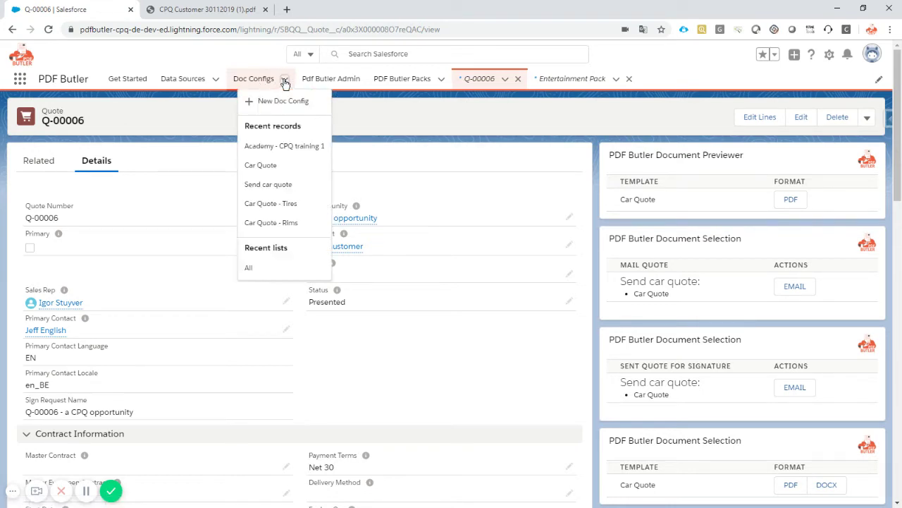
pyautogui.click(308, 146)
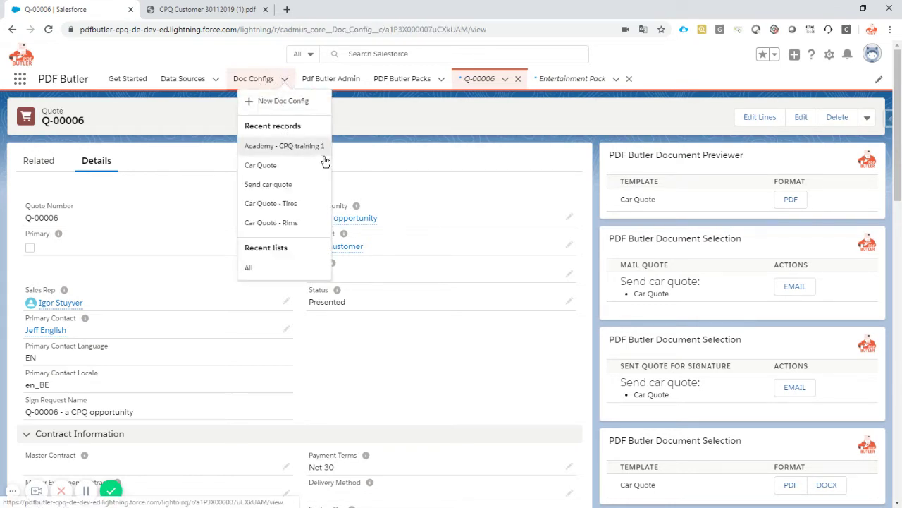
pyautogui.click(75, 418)
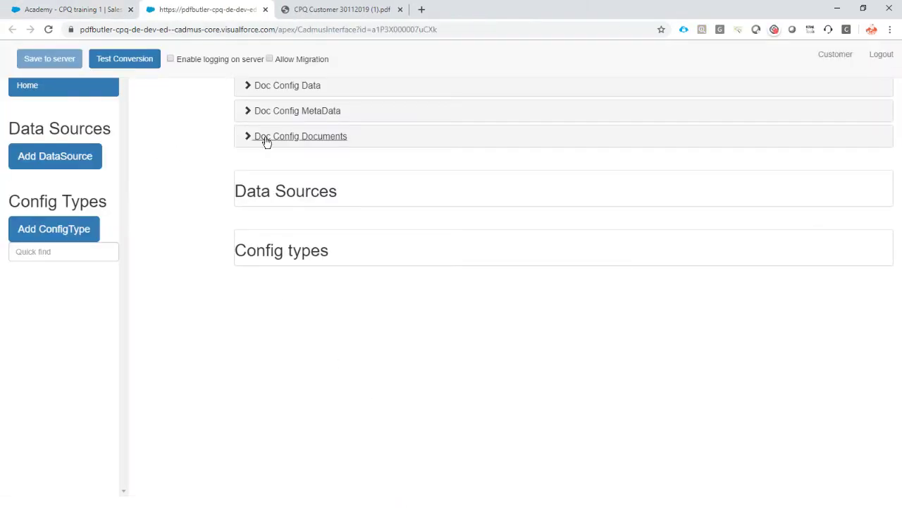
pyautogui.click(266, 138)
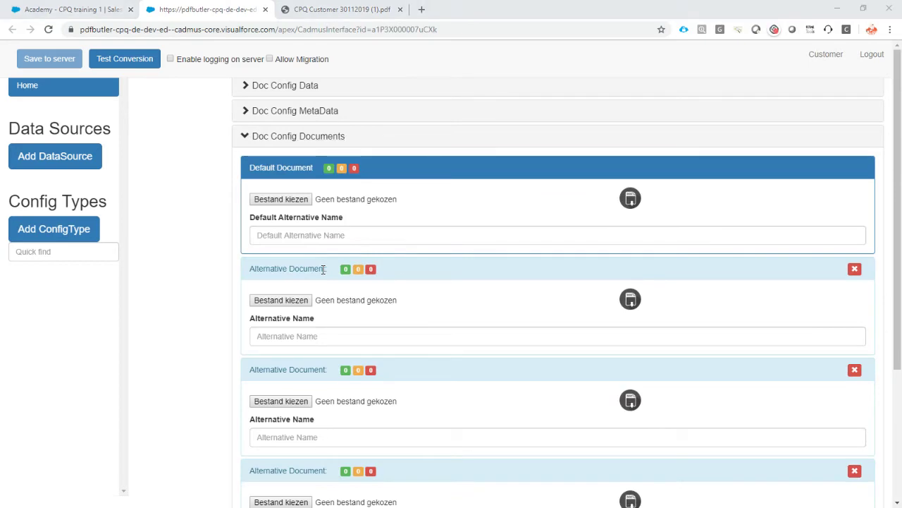
# Step: Switch to Word, copy the file path of DEMO CPQ Lines - Empty.docx, and close the document
pyautogui.hotkey('alt', 'Tab')
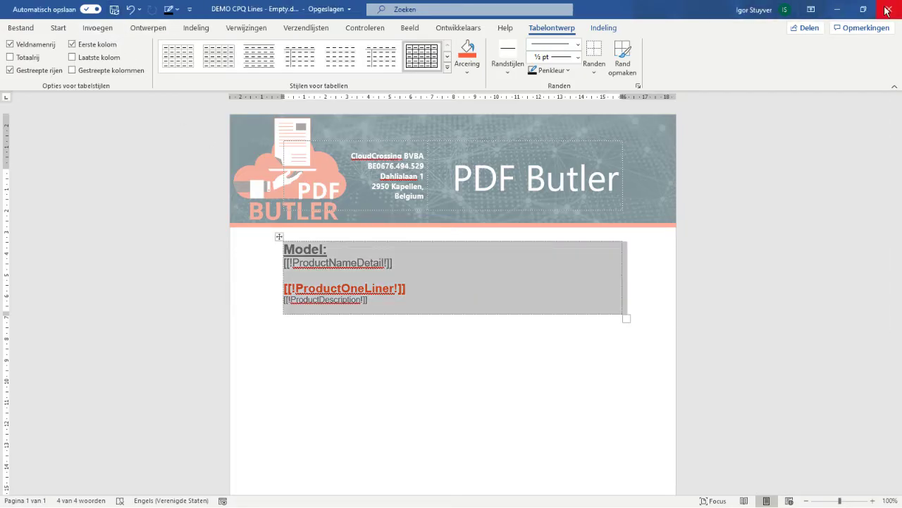
pyautogui.click(21, 28)
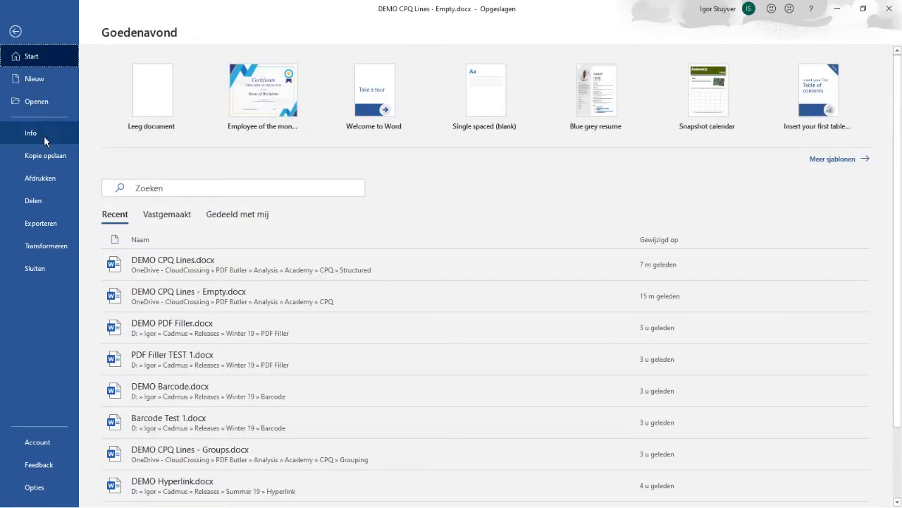
pyautogui.click(44, 135)
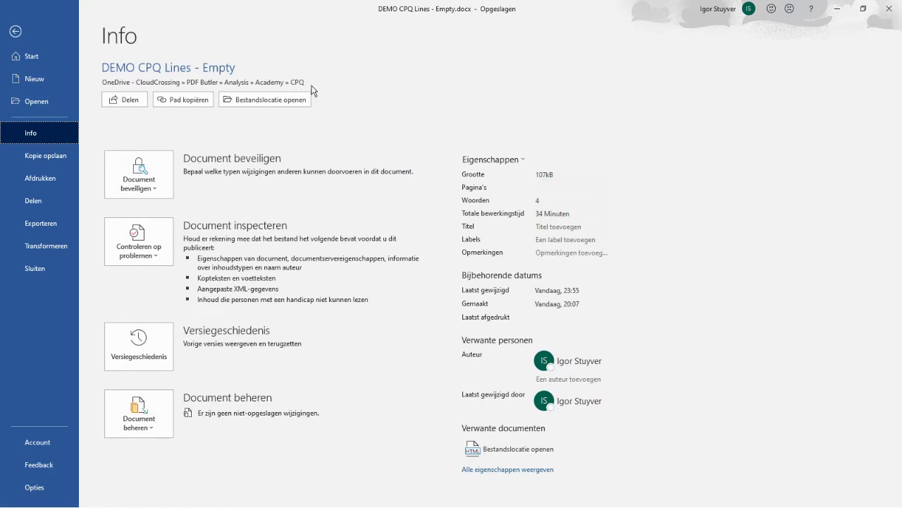
pyautogui.click(262, 103)
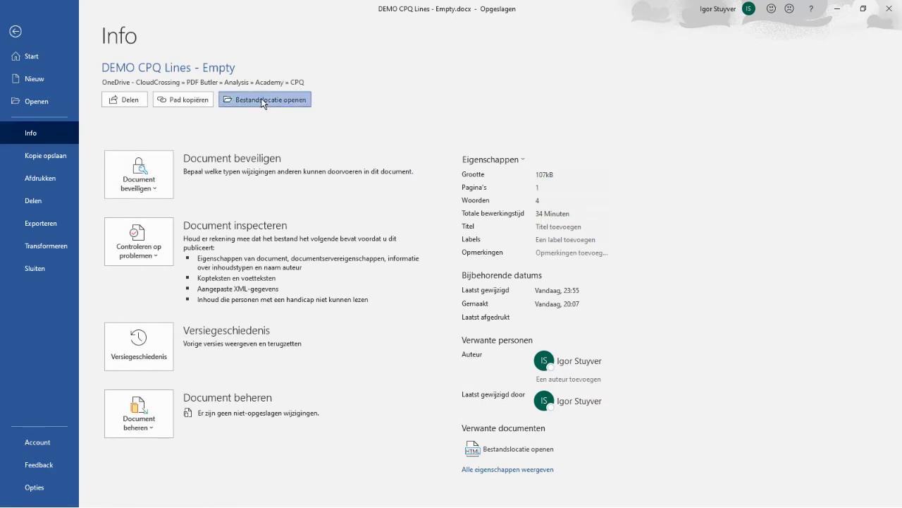
pyautogui.click(183, 98)
pyautogui.click(889, 9)
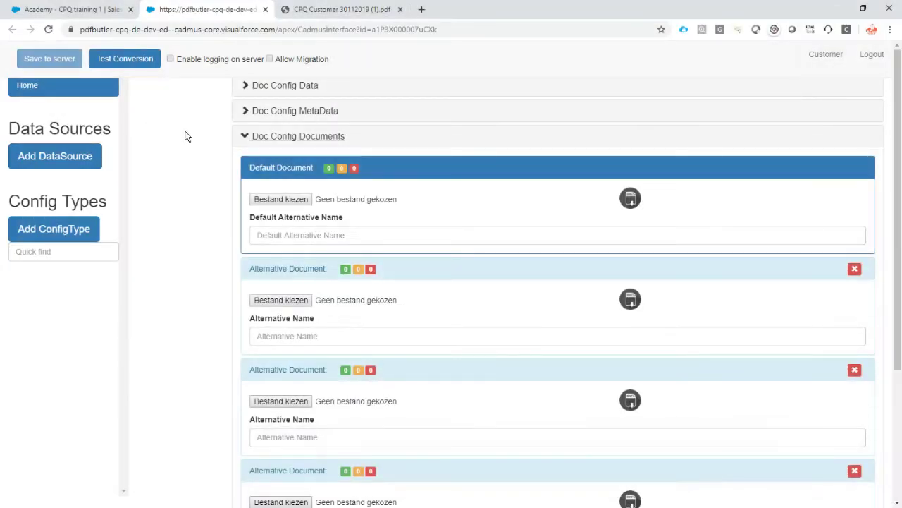
# Step: Try to load the Doc Config's default document using the copied path of DEMO CPQ Lines - Empty.docx
pyautogui.click(287, 202)
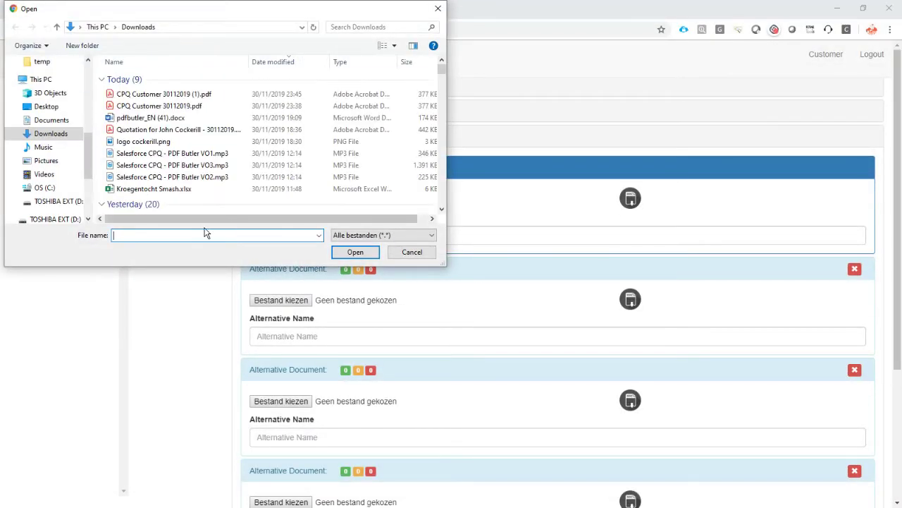
pyautogui.hotkey('ctrl', 'v')
pyautogui.click(362, 257)
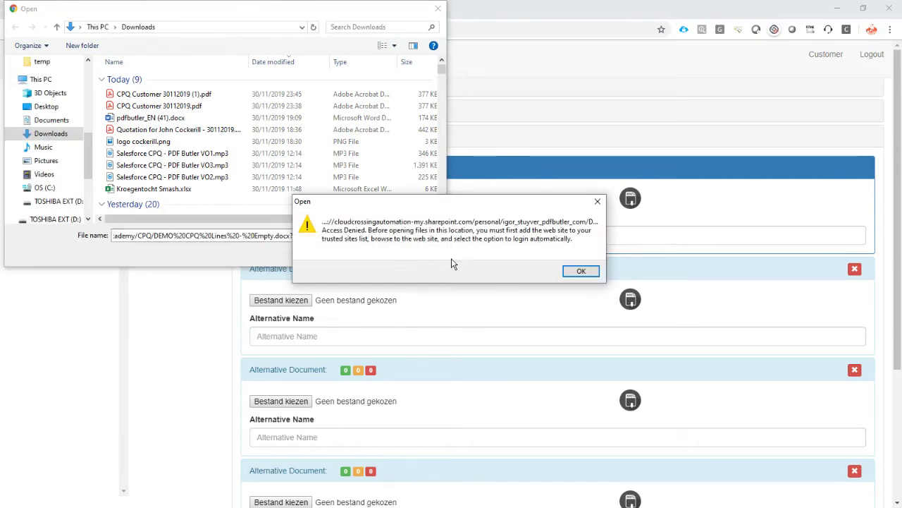
pyautogui.click(577, 272)
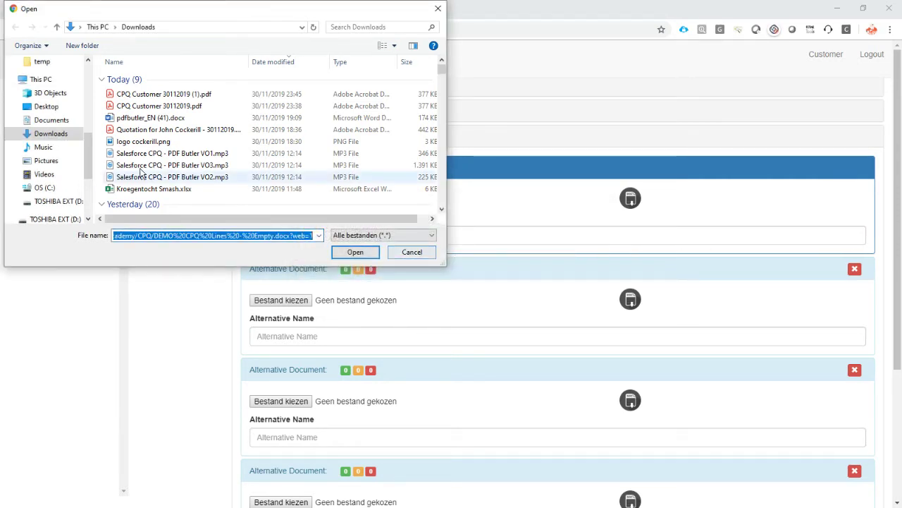
# Step: Switch to Word and save a copy of DEMO CPQ Lines - Empty.docx in the Downloads folder
pyautogui.click(411, 254)
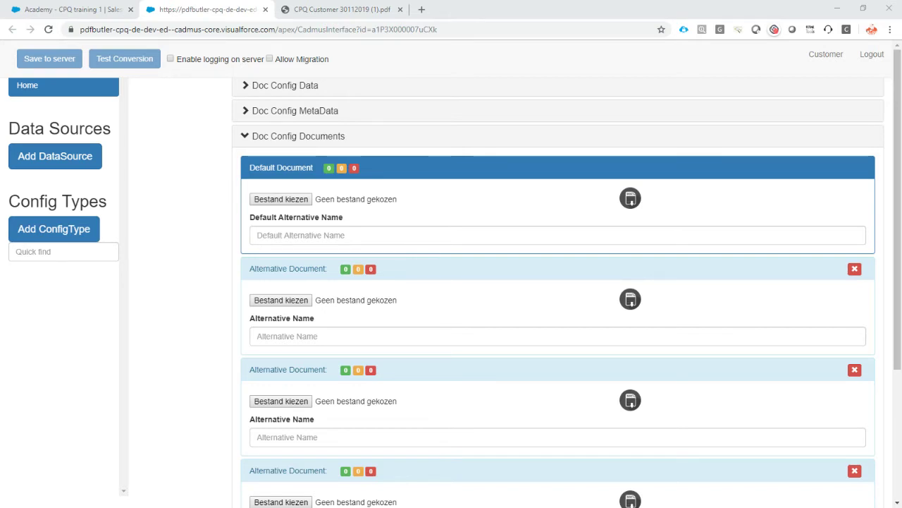
pyautogui.hotkey('alt', 'Tab')
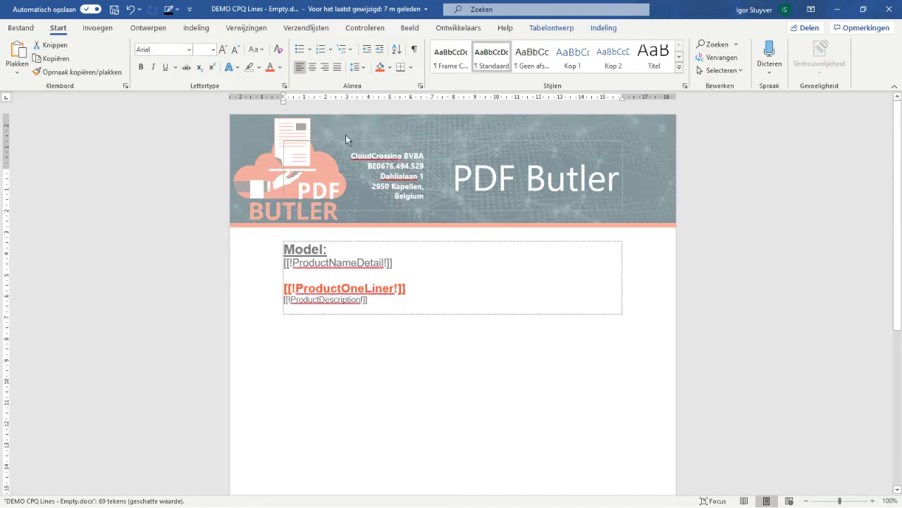
pyautogui.click(8, 29)
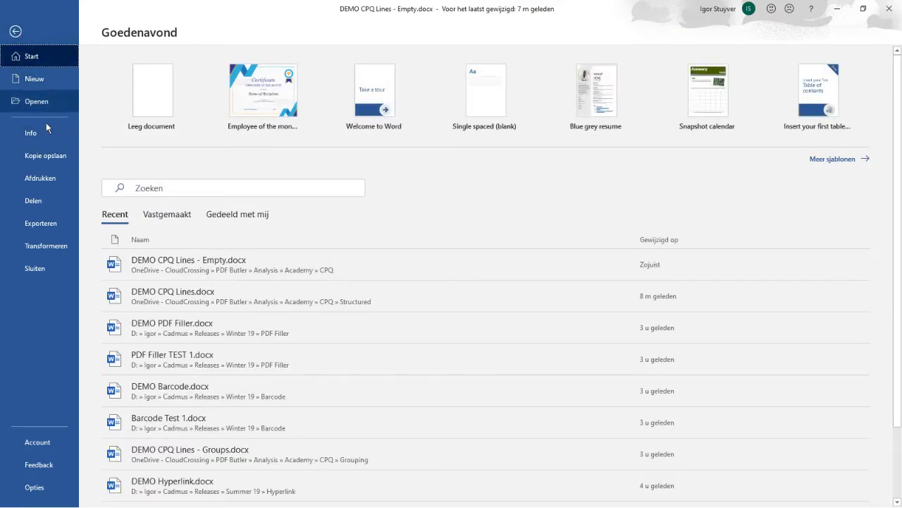
pyautogui.click(61, 159)
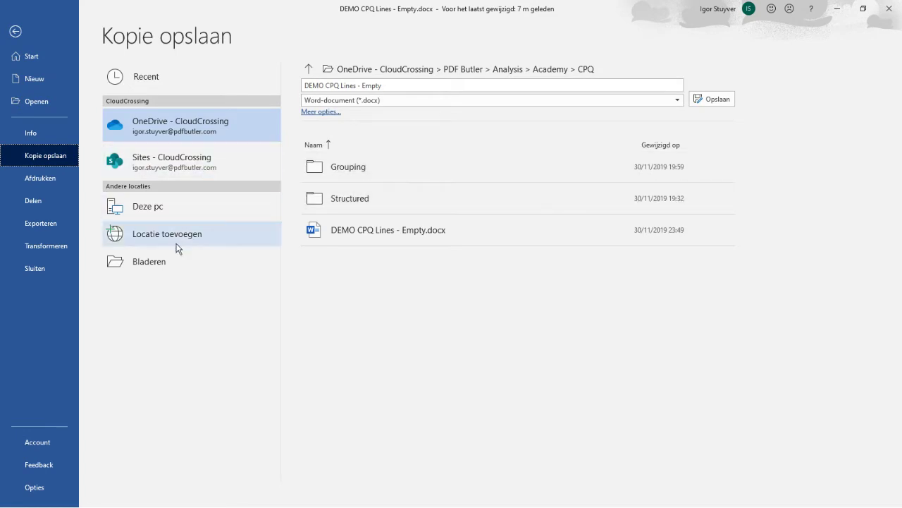
pyautogui.click(315, 114)
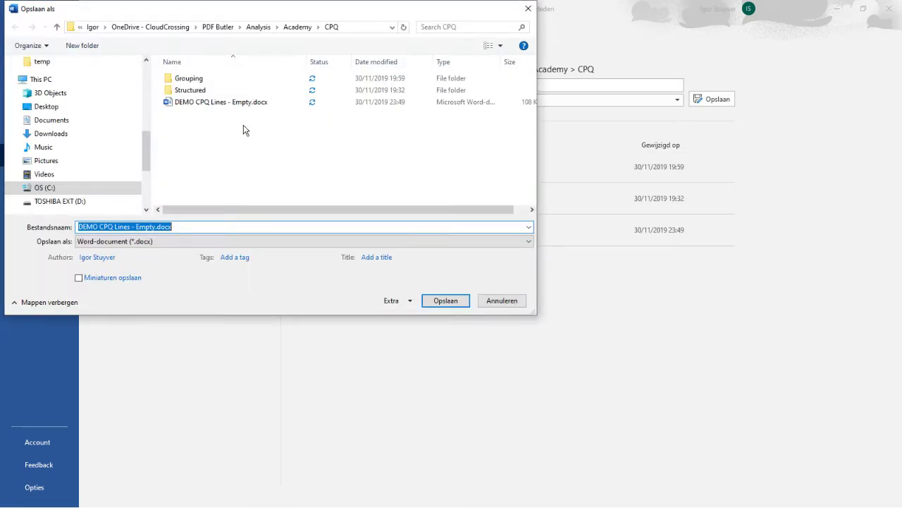
pyautogui.scroll(7, 126, 127)
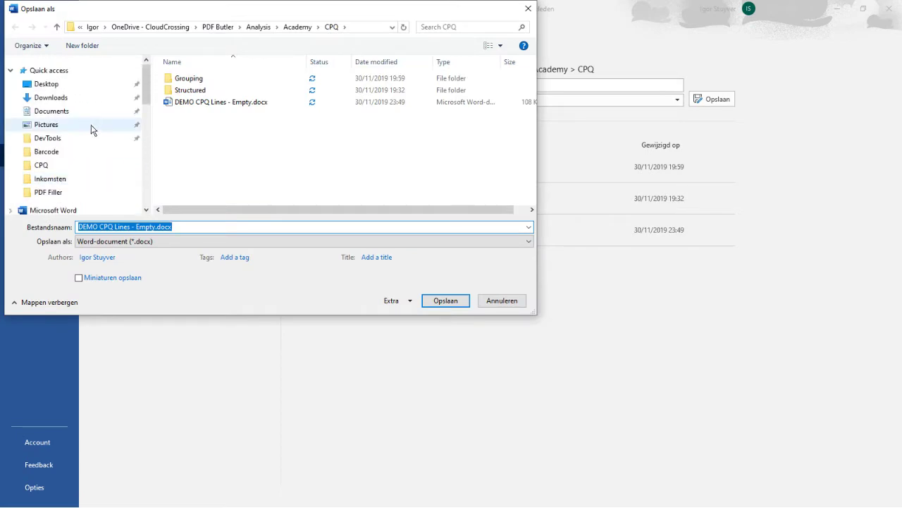
pyautogui.click(51, 97)
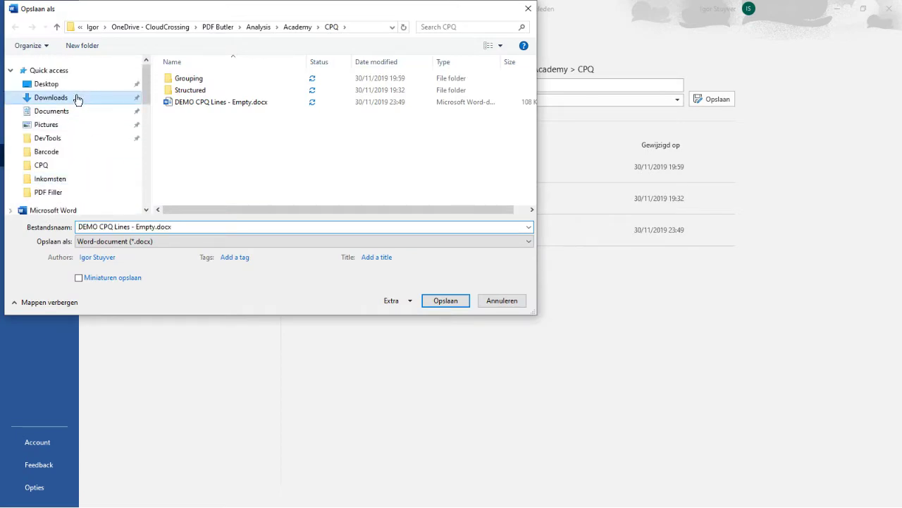
pyautogui.click(445, 300)
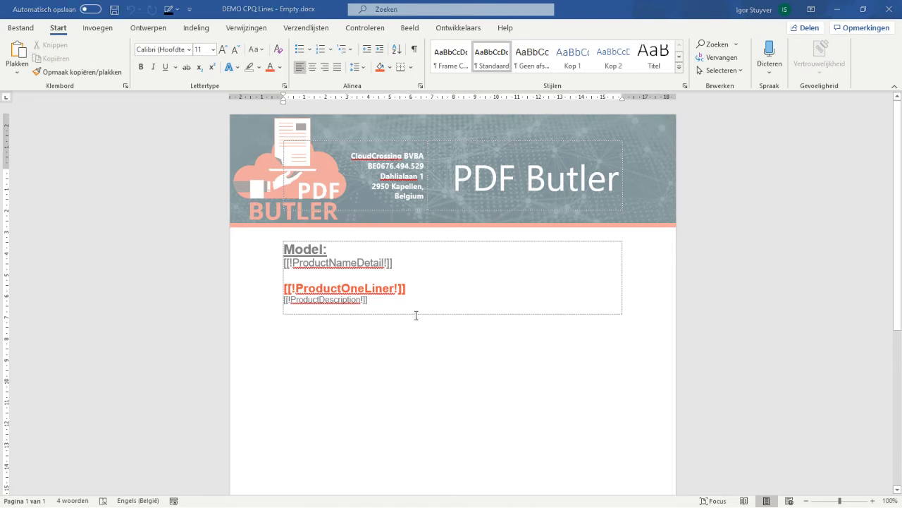
# Step: Return to the browser and load DEMO CPQ Lines - Empty.docx from Downloads as the Doc Config's default document
pyautogui.hotkey('alt', 'Tab')
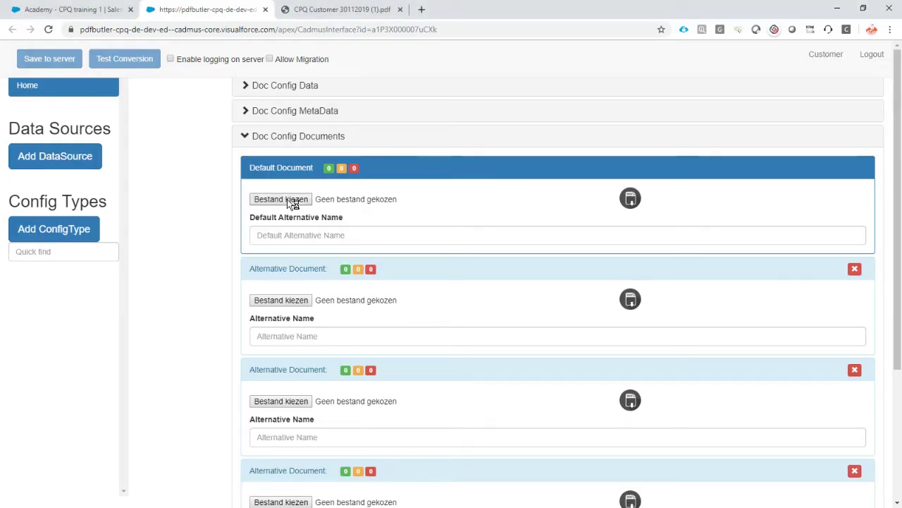
pyautogui.click(336, 205)
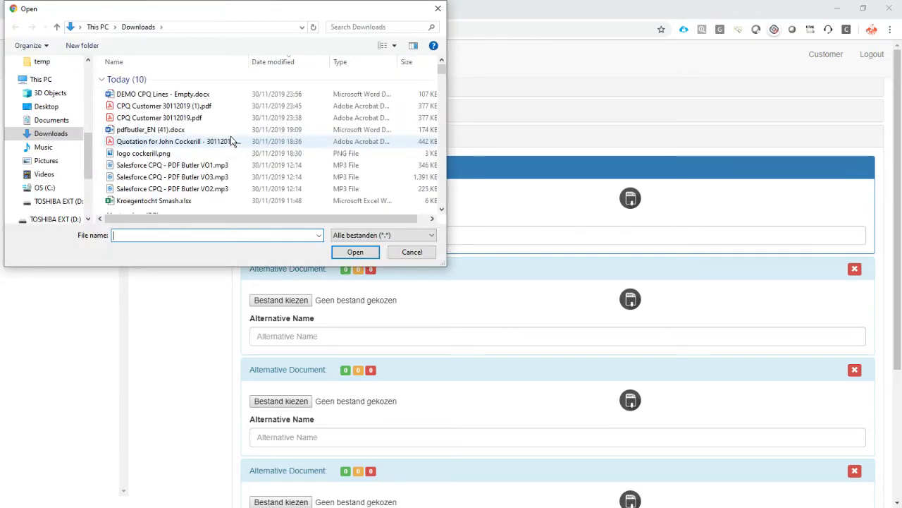
pyautogui.doubleClick(189, 97)
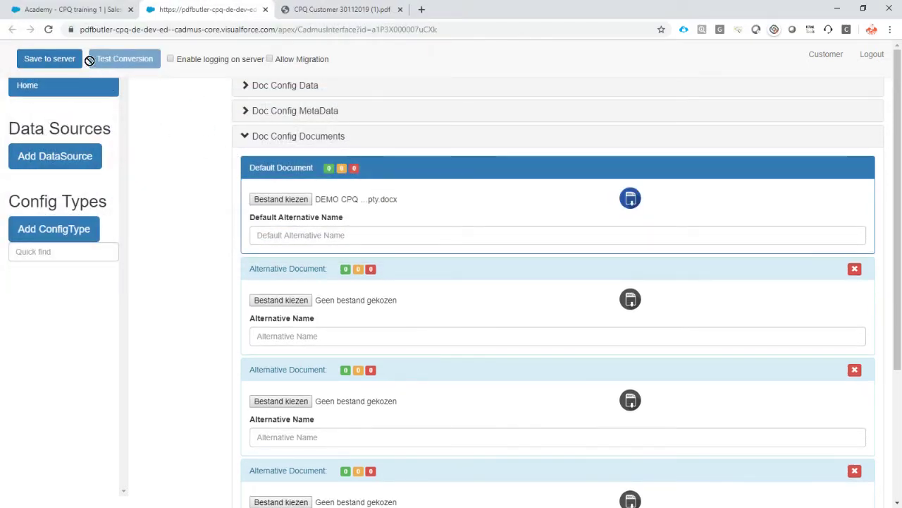
# Step: Set the default document's alternative name to EN and save the Doc Config to the server
pyautogui.click(63, 61)
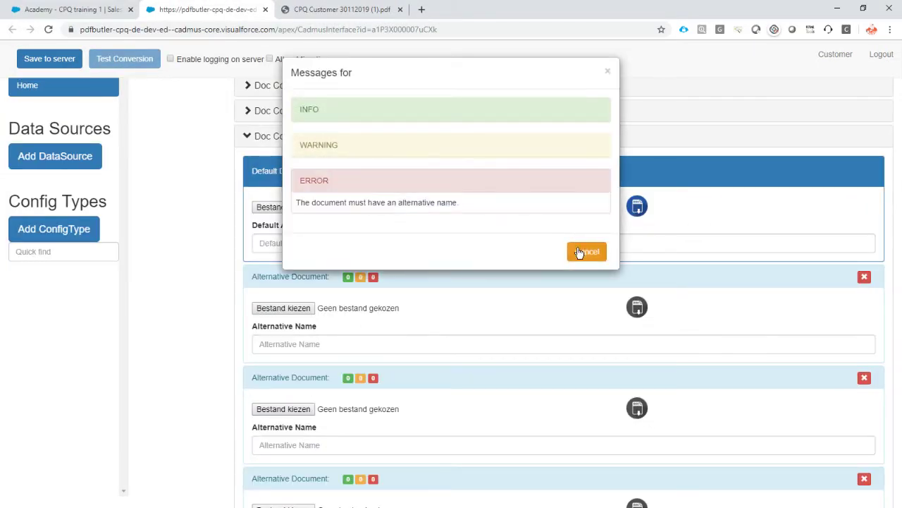
pyautogui.click(578, 253)
pyautogui.click(344, 244)
pyautogui.write('v')
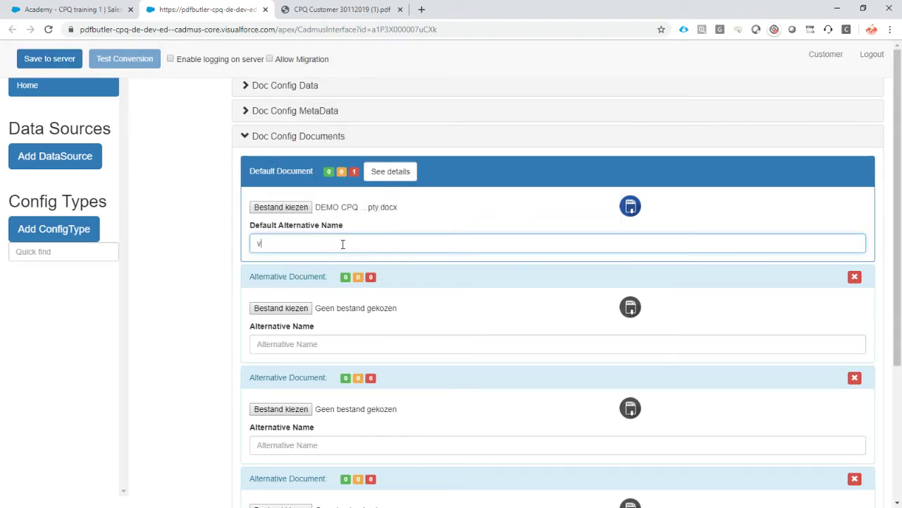
pyautogui.press('BackSpace')
pyautogui.write('EN')
pyautogui.click(41, 60)
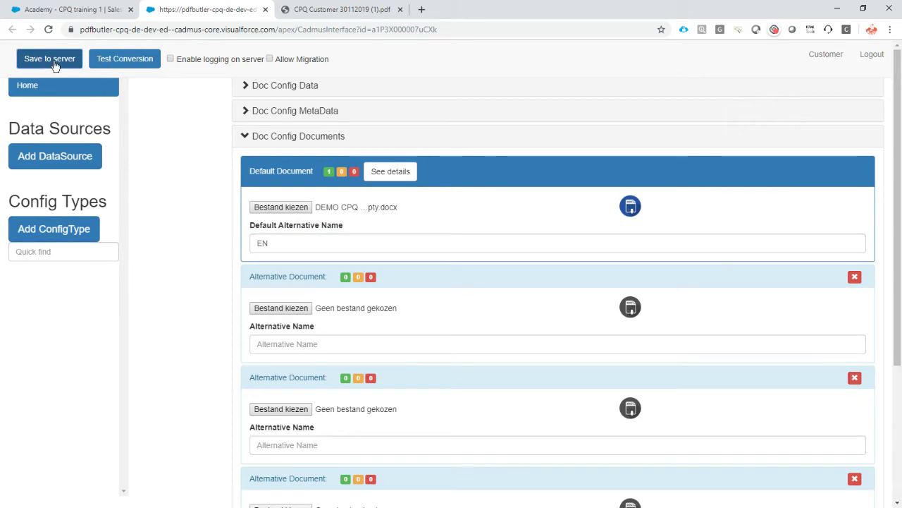
# Step: Add the Academy - Main Quote Lines - Training 1 data source with its listed fields to the Doc Config
pyautogui.click(55, 158)
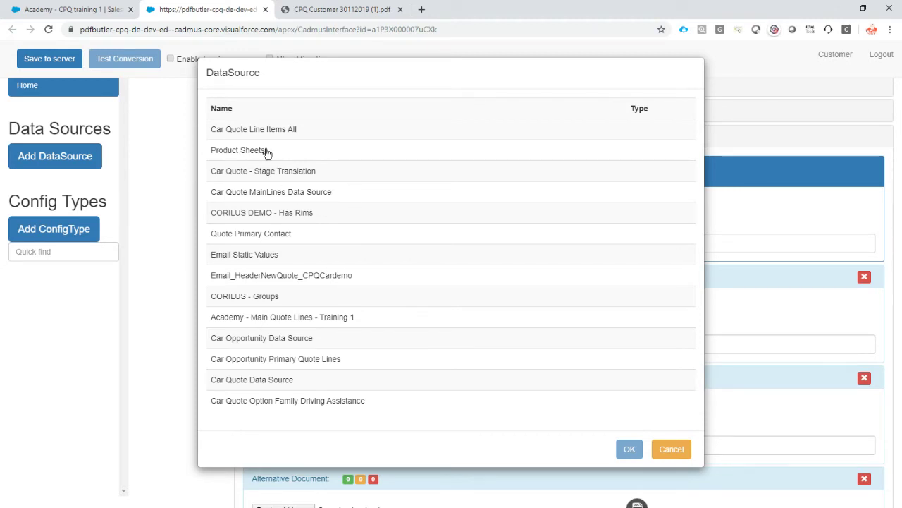
pyautogui.click(280, 317)
pyautogui.scroll(-1, 413, 245)
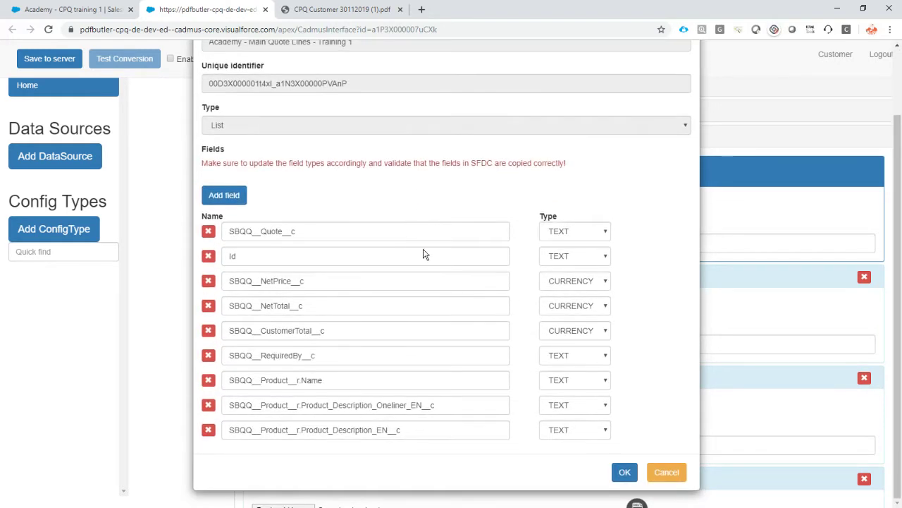
pyautogui.click(624, 472)
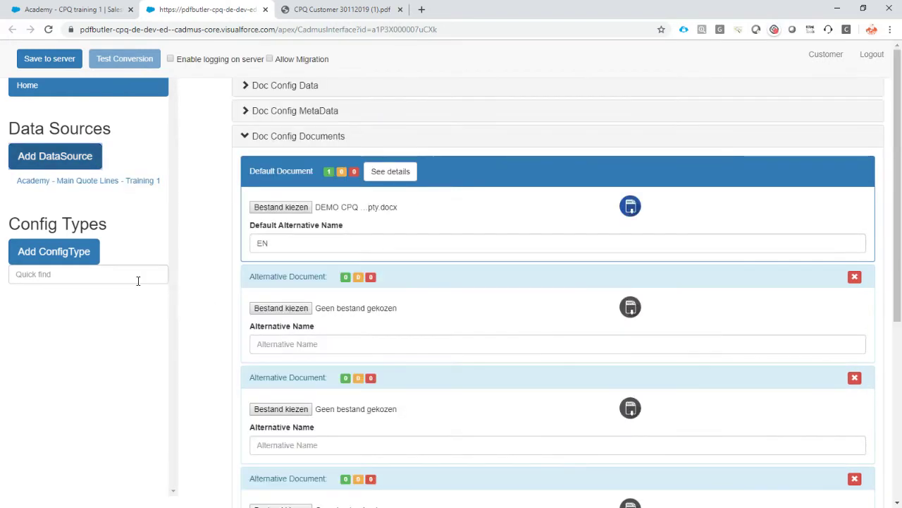
# Step: Start a new config type and copy the merge field name ProductNameDetail from the model table in the Word template
pyautogui.click(63, 253)
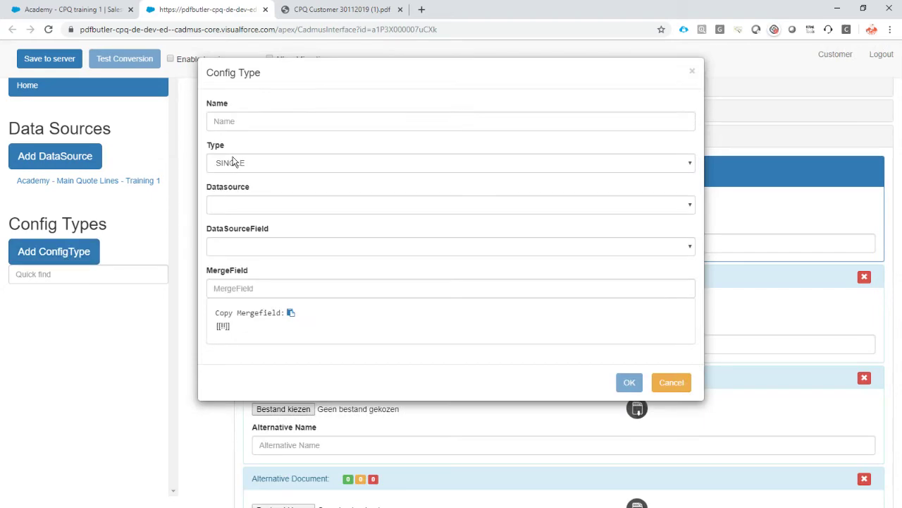
pyautogui.hotkey('alt', 'Tab')
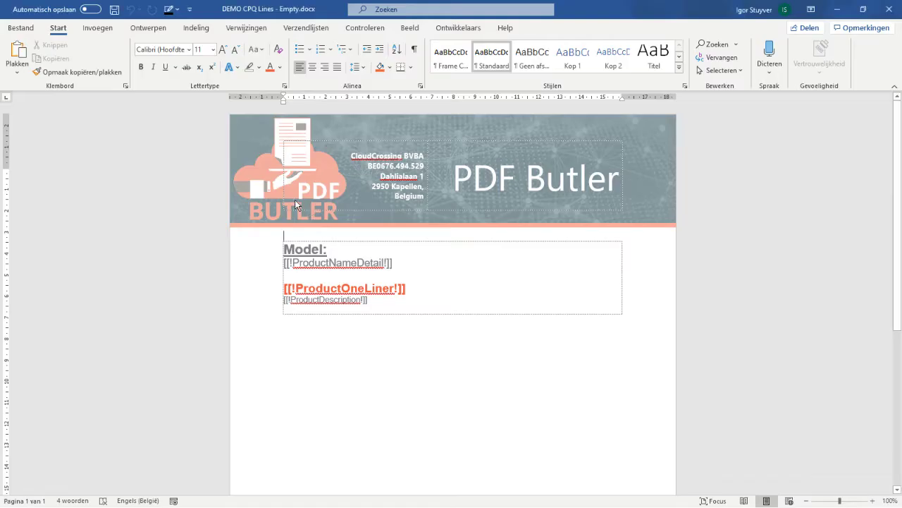
pyautogui.doubleClick(334, 263)
pyautogui.hotkey('ctrl', 'c')
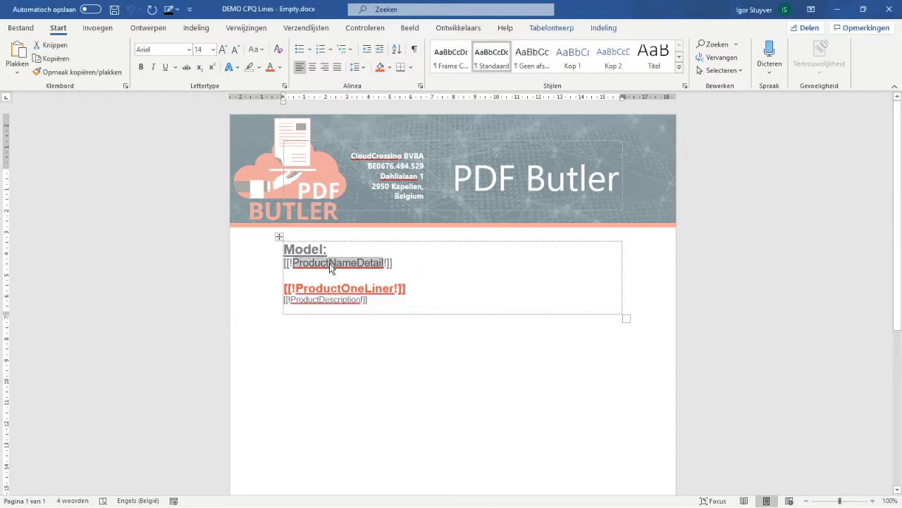
pyautogui.click(280, 237)
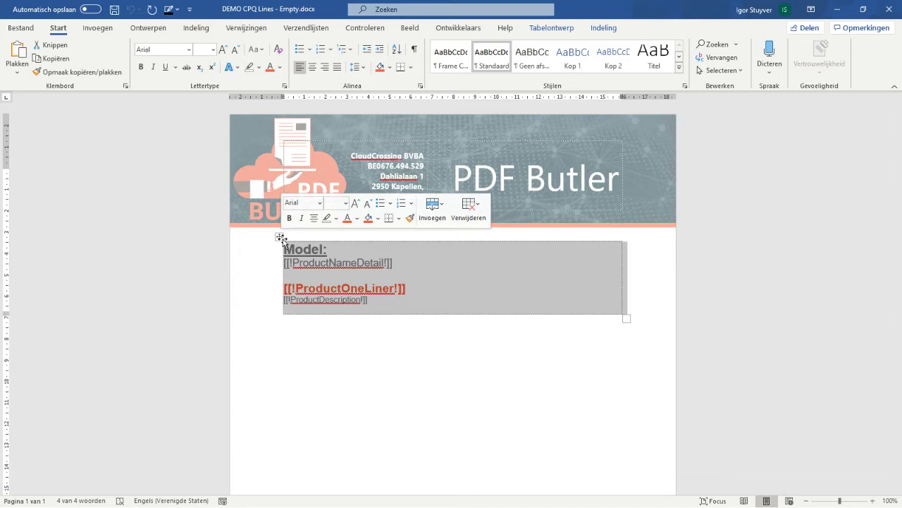
pyautogui.click(283, 243)
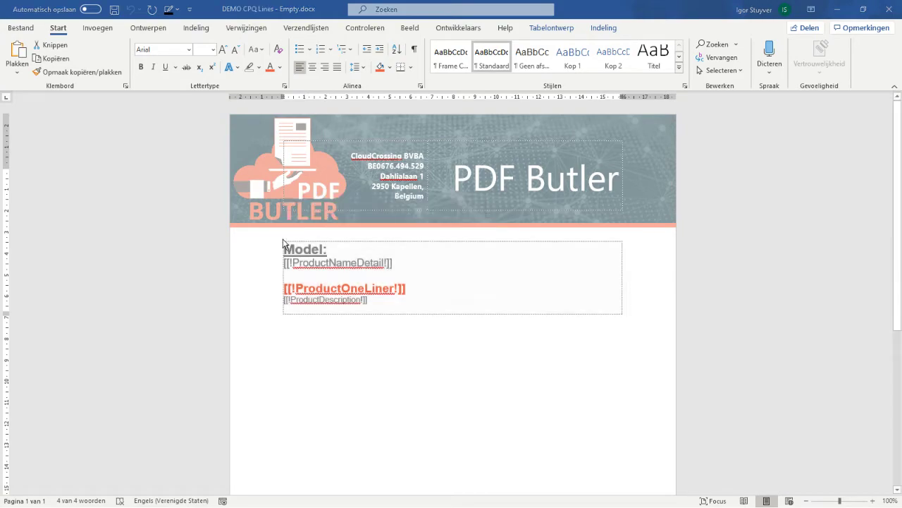
# Step: Name the new config type Table ProductNameDetail in the browser and set its type to TABLE
pyautogui.hotkey('alt', 'Tab')
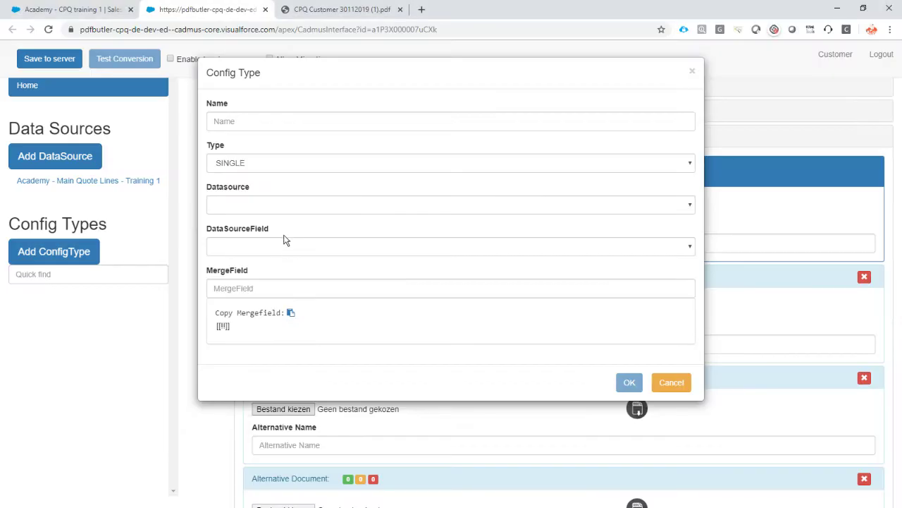
pyautogui.click(230, 120)
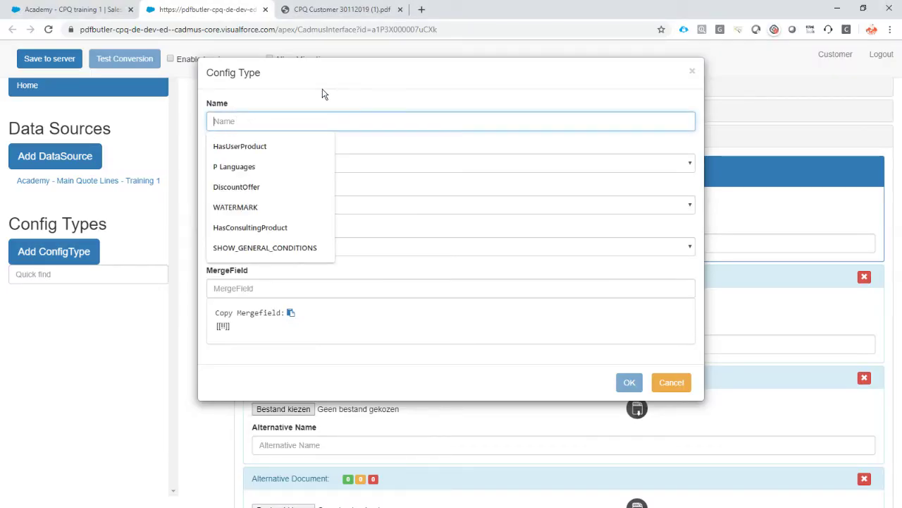
pyautogui.hotkey('ctrl', 'v')
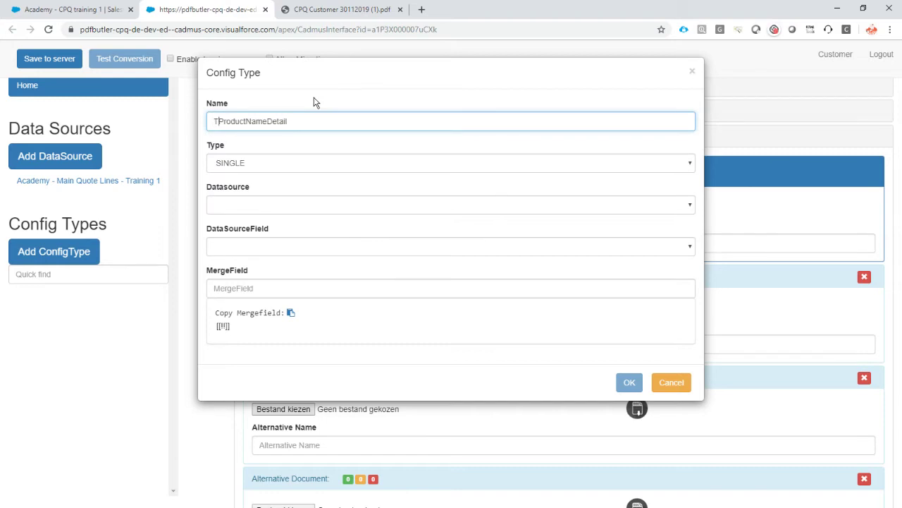
pyautogui.write('Table')
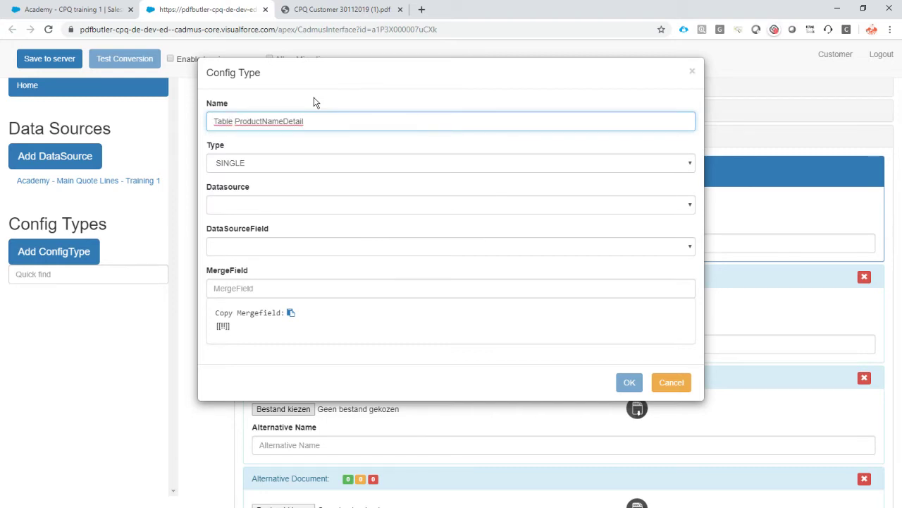
pyautogui.doubleClick(279, 125)
pyautogui.hotkey('ctrl', 'c')
pyautogui.click(245, 170)
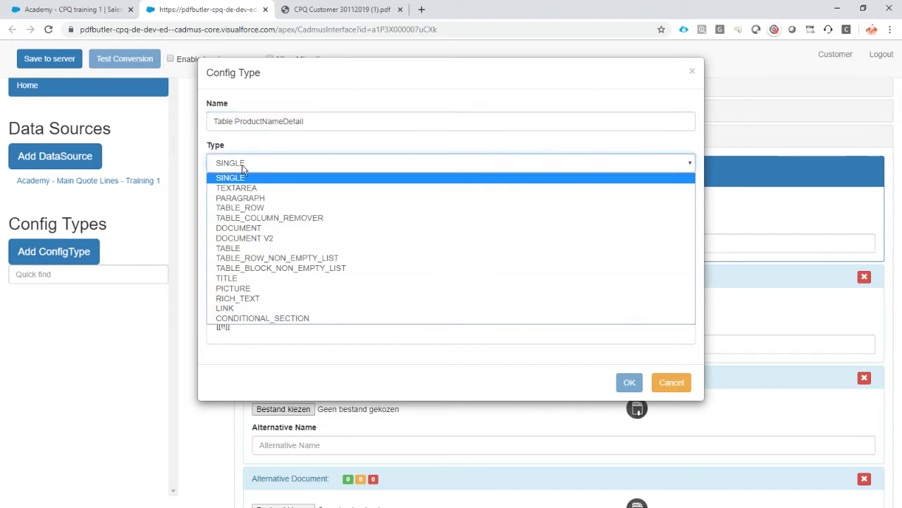
pyautogui.click(253, 248)
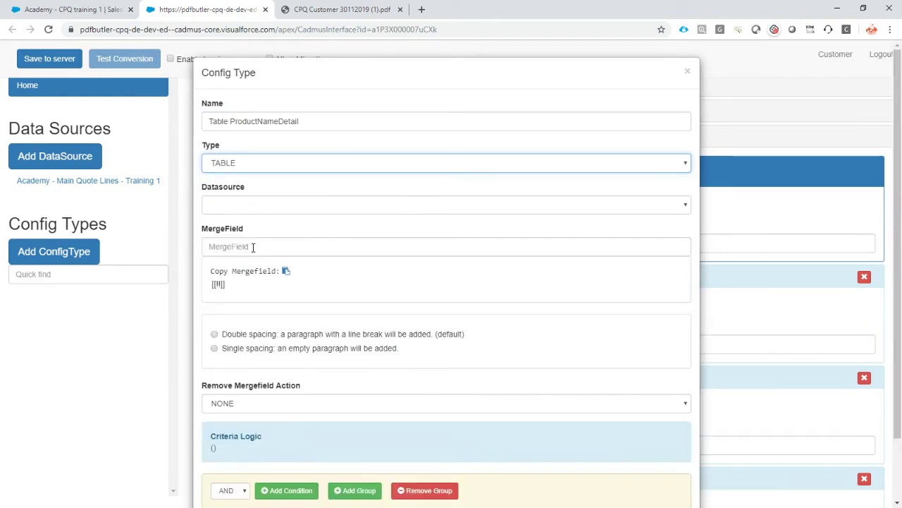
# Step: Give the table config type the Academy - Main Quote Lines - Training 1 data source, merge field ProductNameDetail and single spacing, and confirm it
pyautogui.click(239, 205)
pyautogui.click(265, 239)
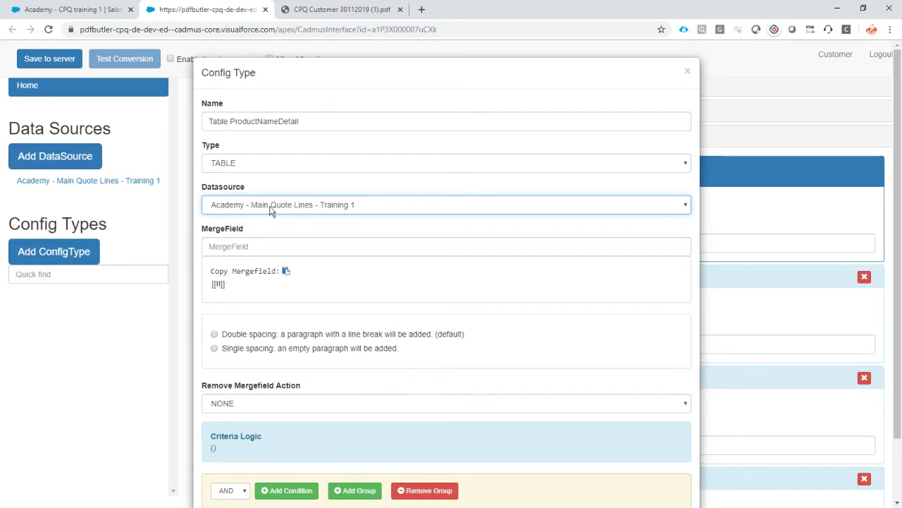
pyautogui.click(248, 246)
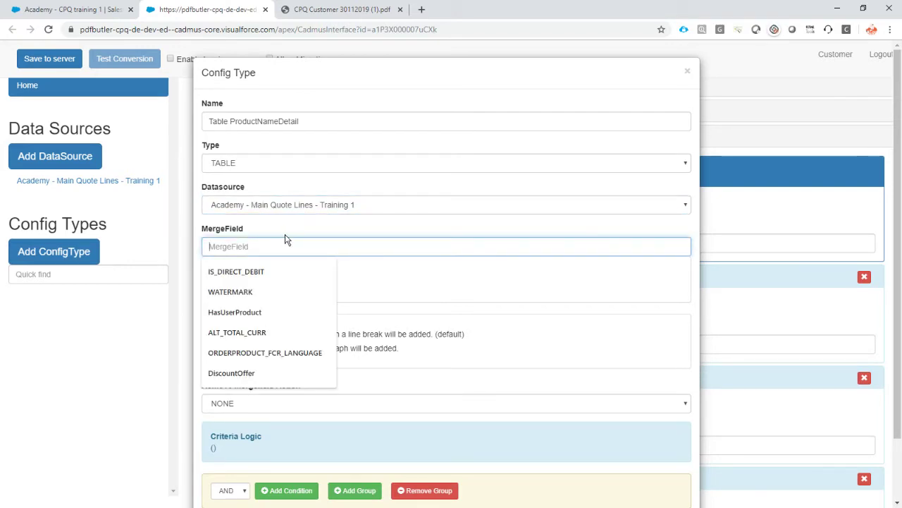
pyautogui.hotkey('ctrl', 'v')
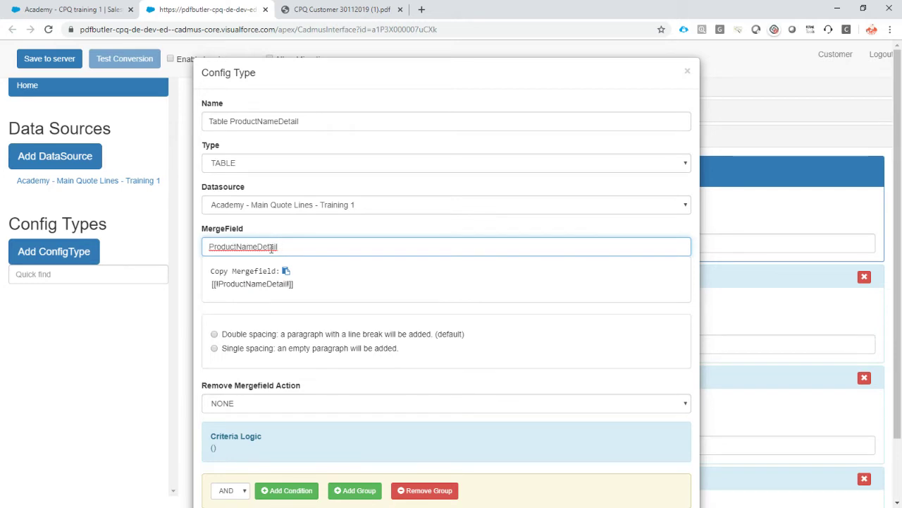
pyautogui.scroll(-2, 271, 249)
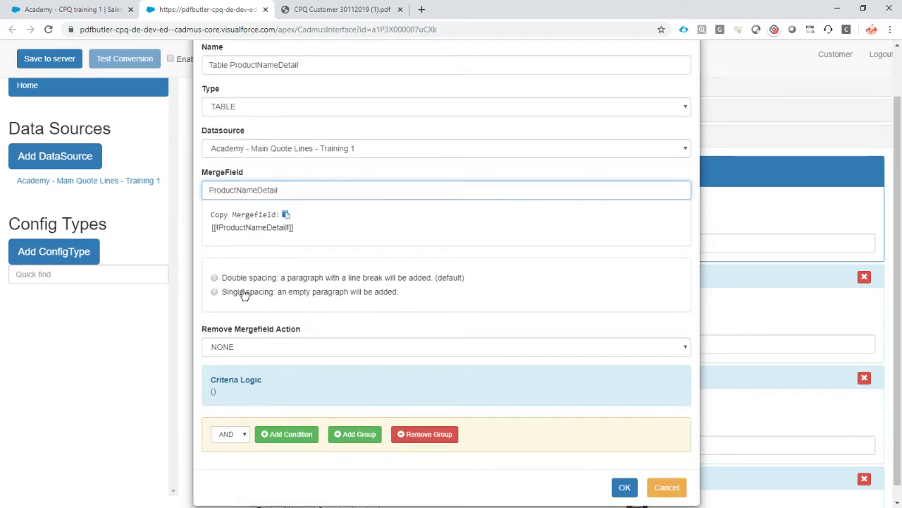
pyautogui.click(243, 293)
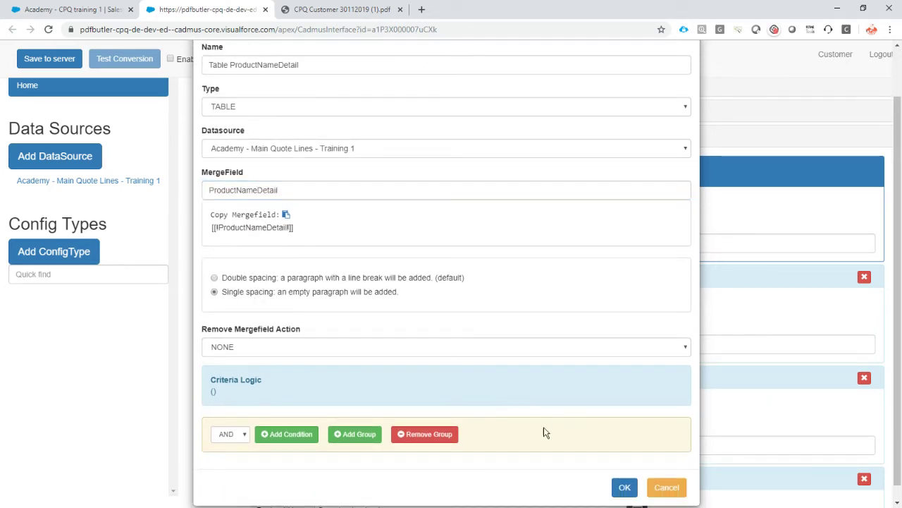
pyautogui.click(624, 487)
# Step: Add a SINGLE config type ProductNameDetail under Table ProductNameDetail, with data source field SBQQ__Product__r.Name and merge field ProductNameDetail
pyautogui.click(103, 296)
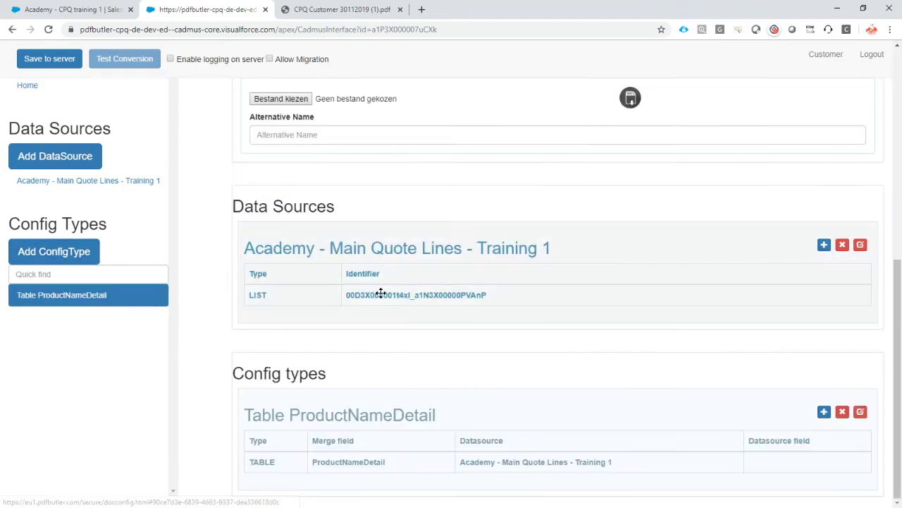
pyautogui.click(825, 411)
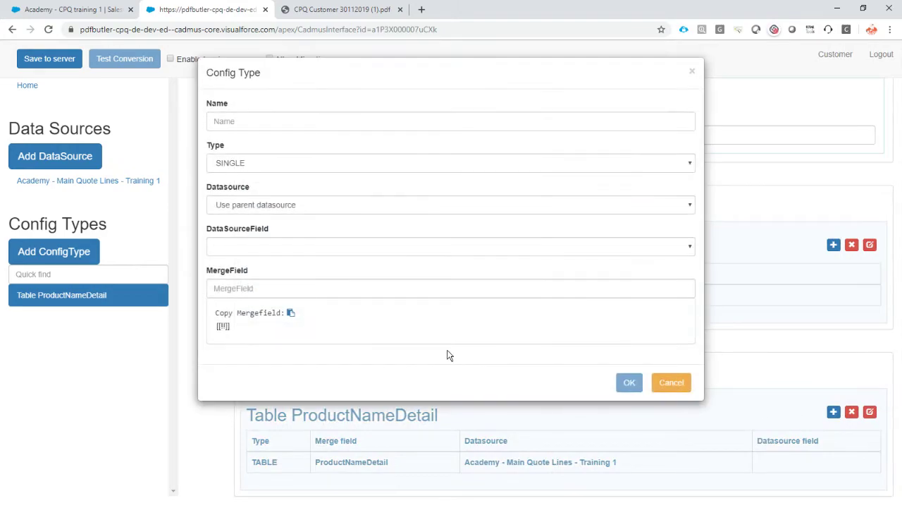
pyautogui.hotkey('alt', 'Tab')
pyautogui.hotkey('alt', 'Tab')
pyautogui.click(232, 120)
pyautogui.hotkey('ctrl', 'v')
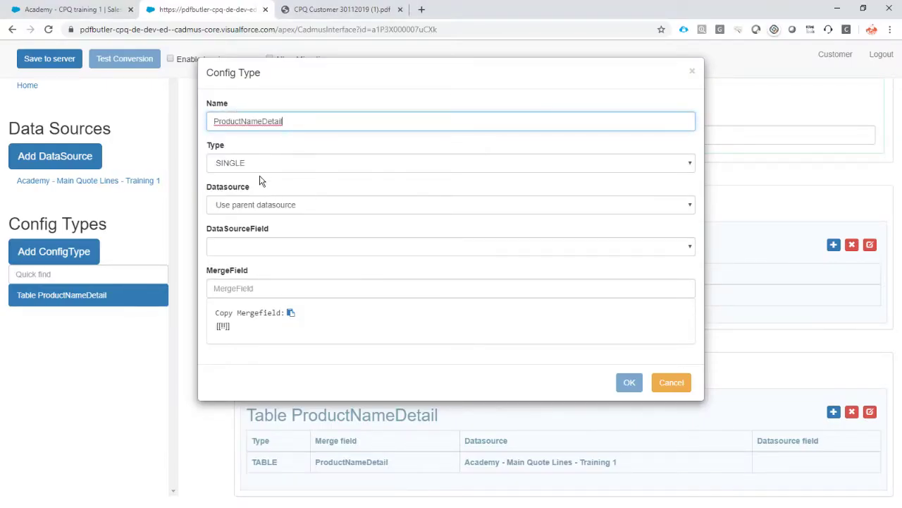
pyautogui.click(253, 245)
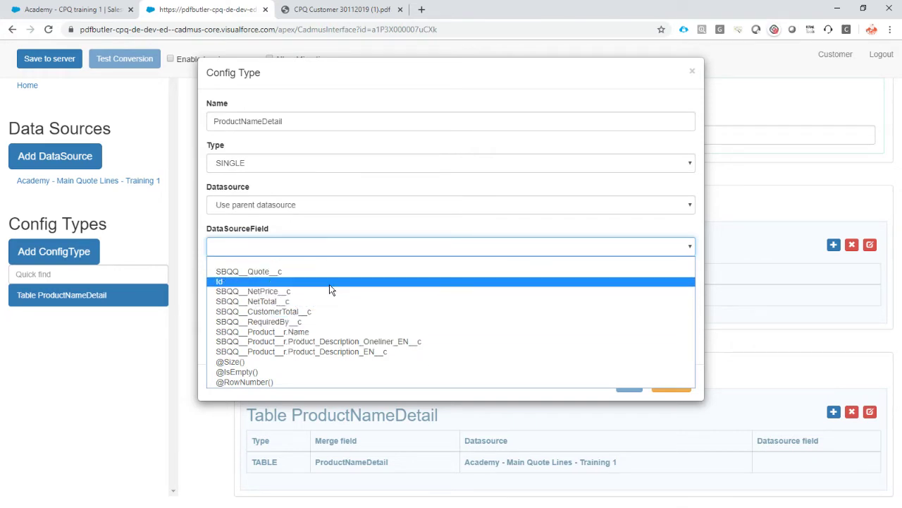
pyautogui.click(333, 331)
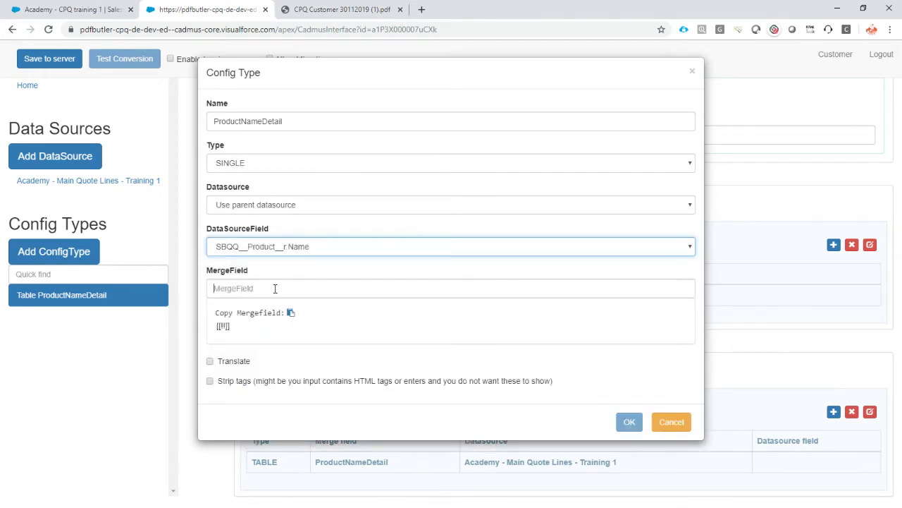
pyautogui.hotkey('ctrl', 'v')
pyautogui.click(629, 422)
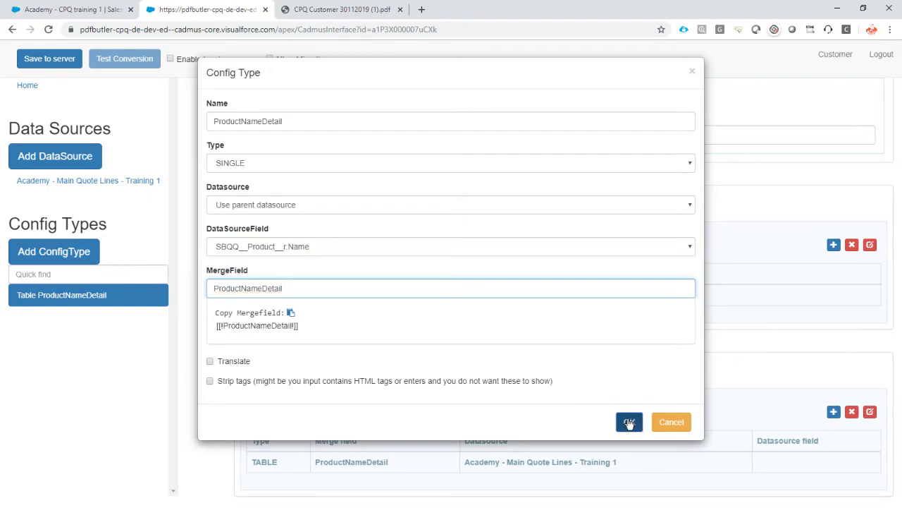
# Step: Copy the merge field name ProductOneLiner from the model table in the Word template
pyautogui.hotkey('alt', 'Tab')
pyautogui.click(346, 281)
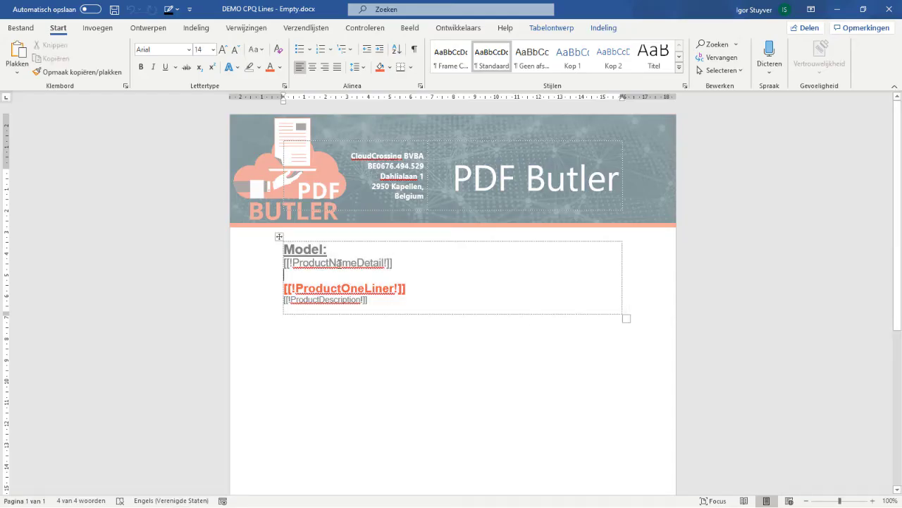
pyautogui.doubleClick(322, 262)
pyautogui.doubleClick(324, 286)
pyautogui.hotkey('ctrl', 'c')
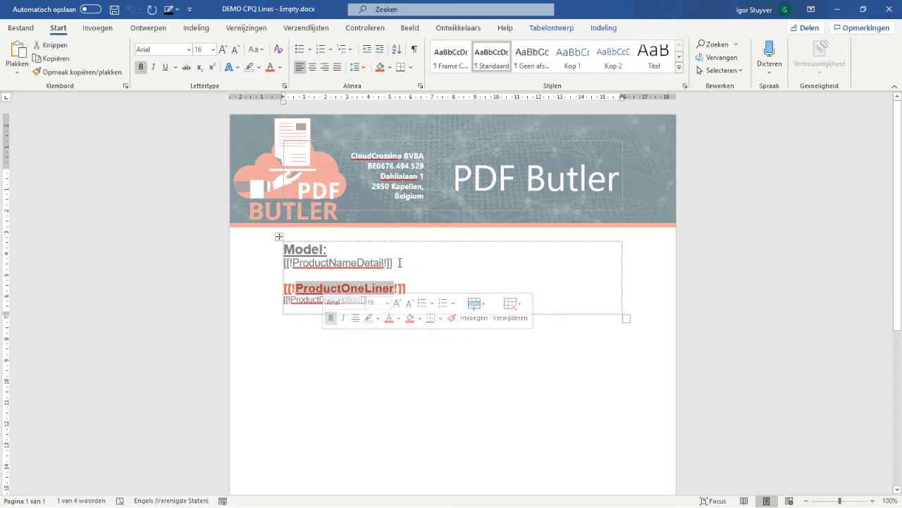
# Step: In the browser, add a SINGLE config type ProductOneLiner under Table ProductNameDetail, with field SBQQ__Product__r.Product_Description_Oneliner_EN__c and merge field ProductOneLiner
pyautogui.hotkey('alt', 'Tab')
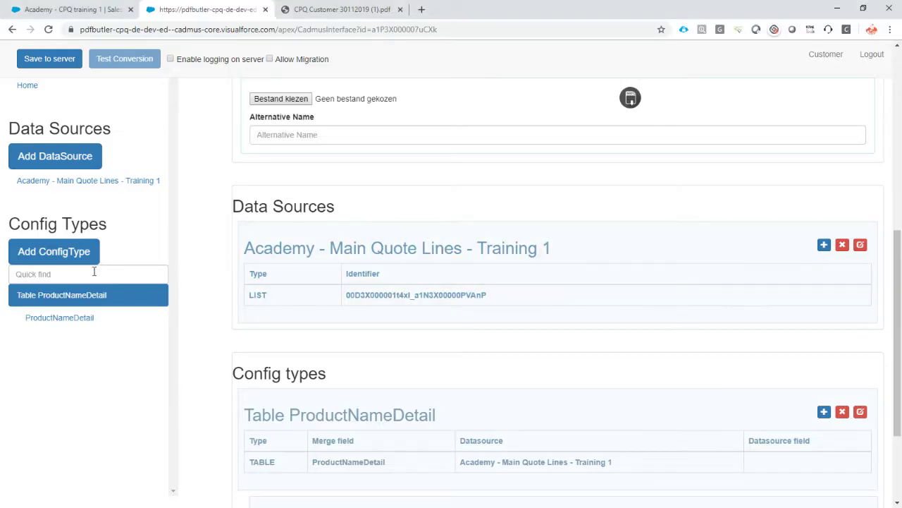
pyautogui.click(161, 301)
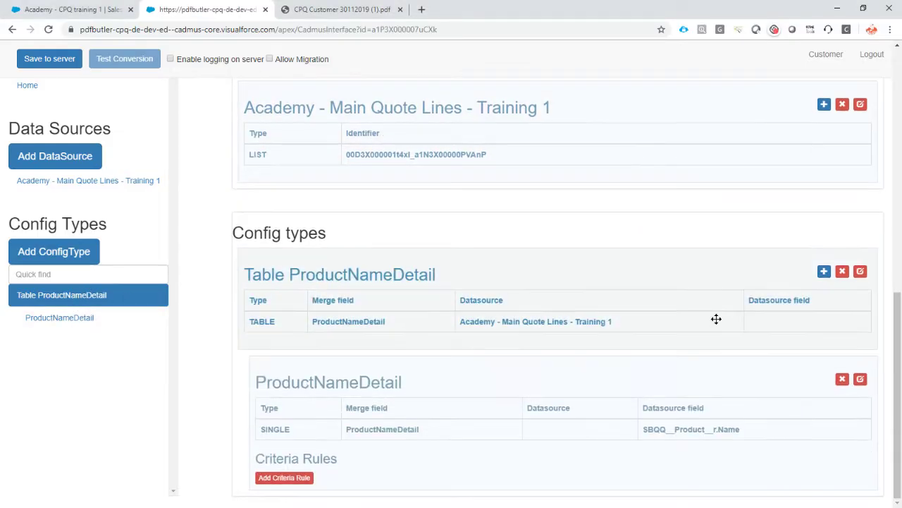
pyautogui.click(823, 270)
pyautogui.click(246, 123)
pyautogui.hotkey('ctrl', 'v')
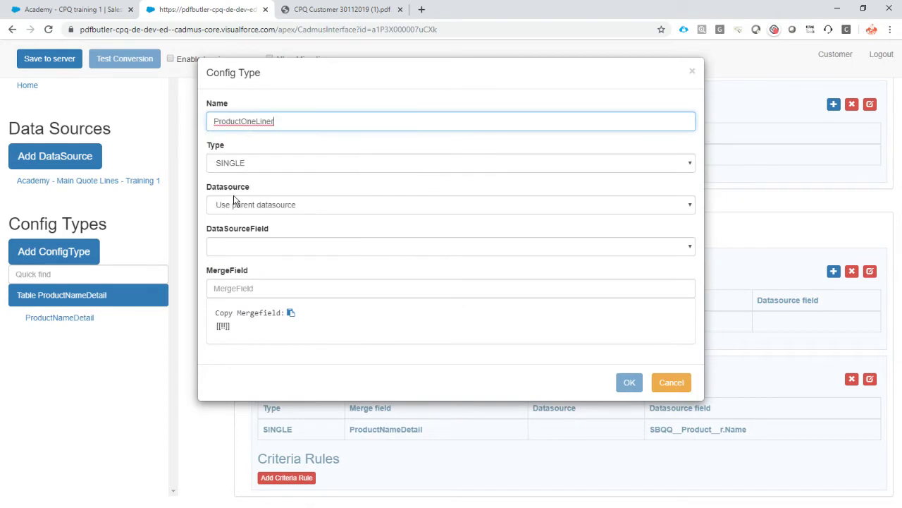
pyautogui.click(245, 246)
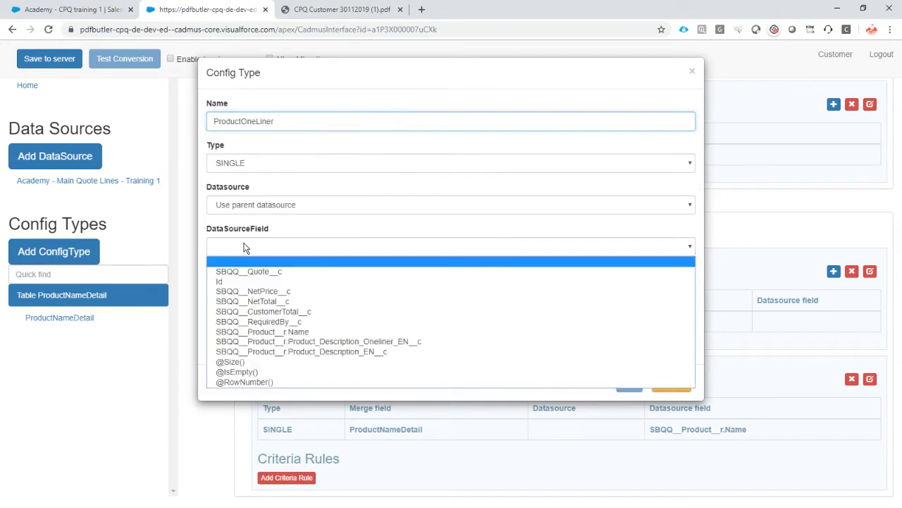
pyautogui.click(439, 341)
pyautogui.click(292, 287)
pyautogui.hotkey('ctrl', 'v')
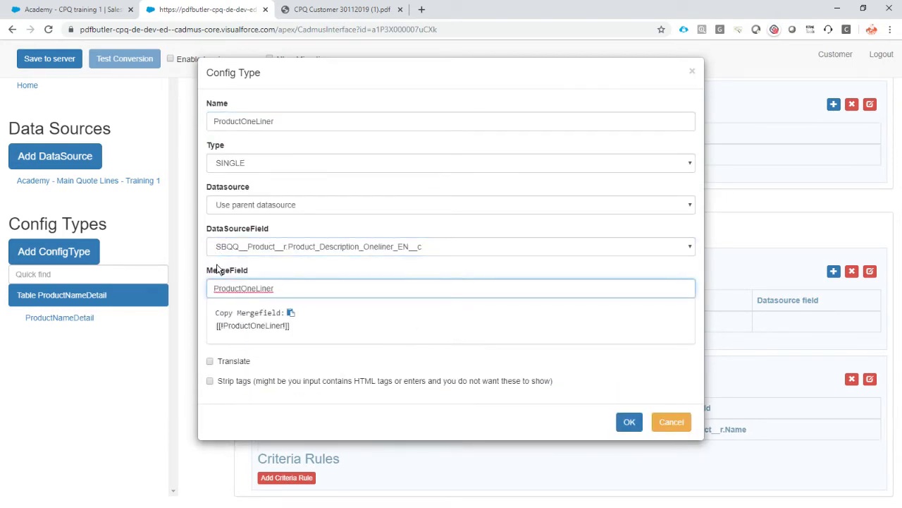
pyautogui.click(629, 423)
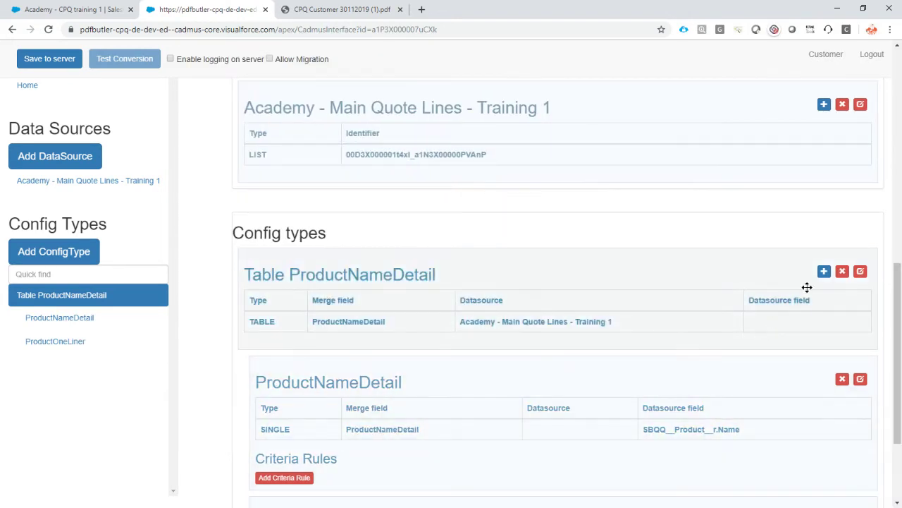
# Step: Start another config type under Table ProductNameDetail and name it ProductDescription, copying the merge field name from the Word template
pyautogui.click(824, 273)
pyautogui.hotkey('alt', 'Tab')
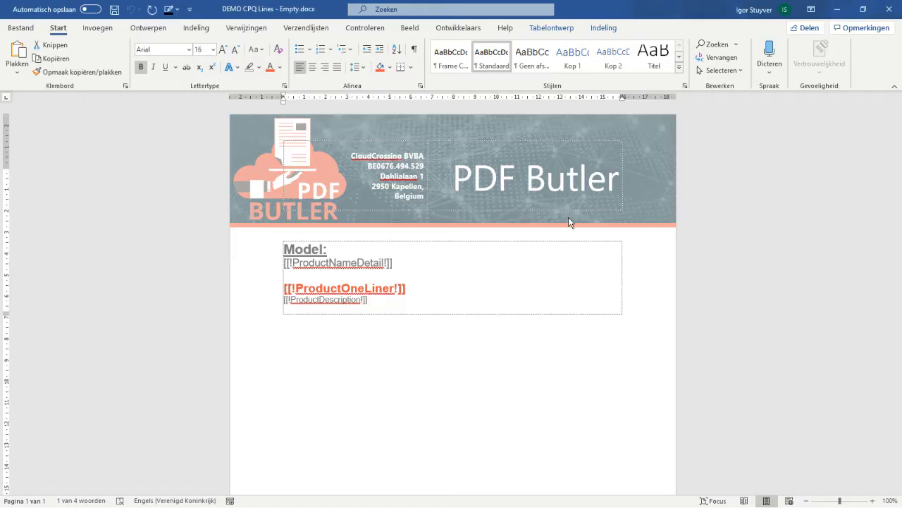
pyautogui.doubleClick(317, 300)
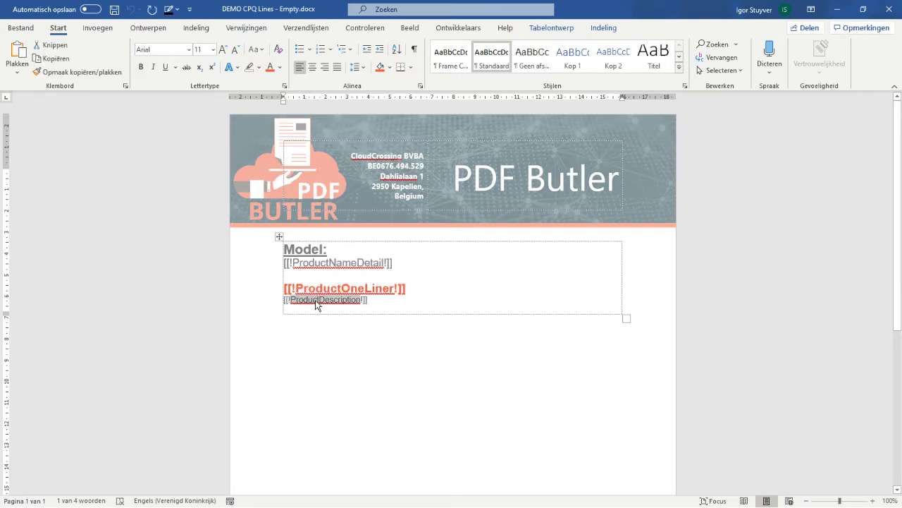
pyautogui.hotkey('ctrl', 'c')
pyautogui.hotkey('alt', 'Tab')
pyautogui.click(270, 119)
pyautogui.hotkey('ctrl', 'v')
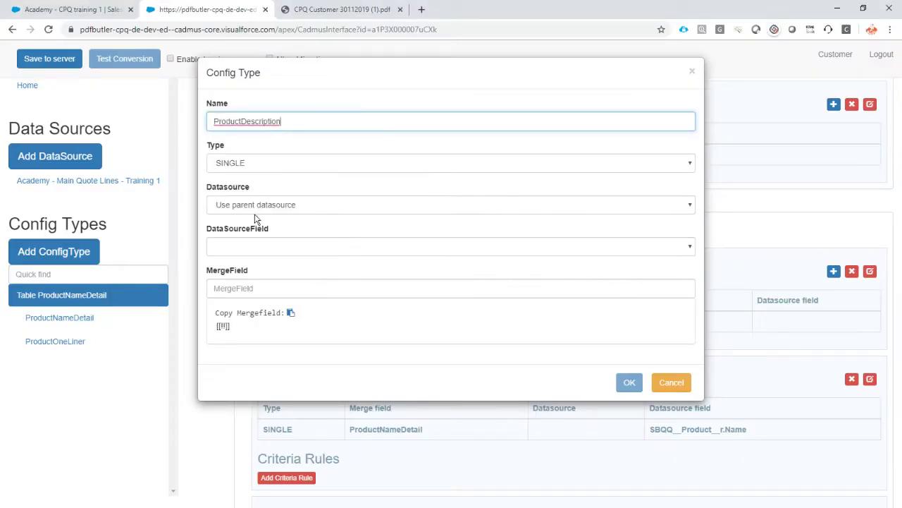
# Step: Give the config type data source field SBQQ__Product__r.Product_Description_EN__c and merge field ProductDescription, and confirm it
pyautogui.click(258, 246)
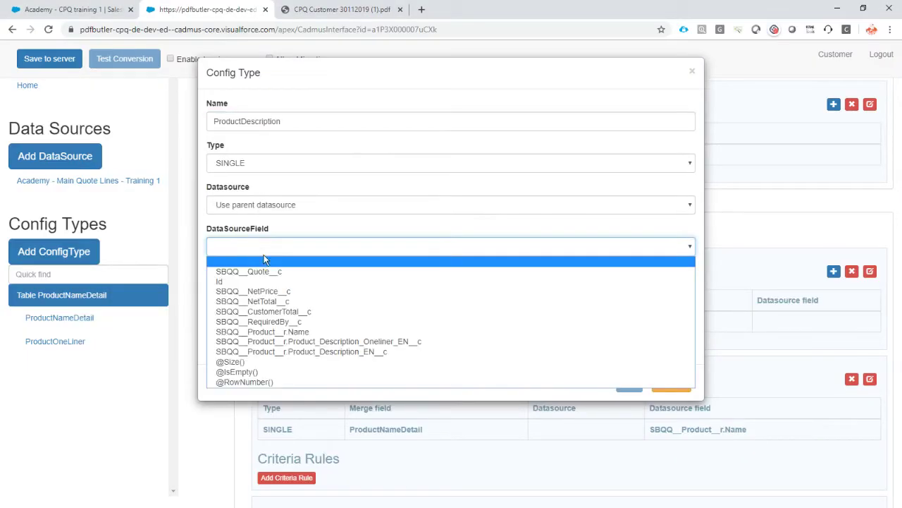
pyautogui.click(434, 351)
pyautogui.click(278, 290)
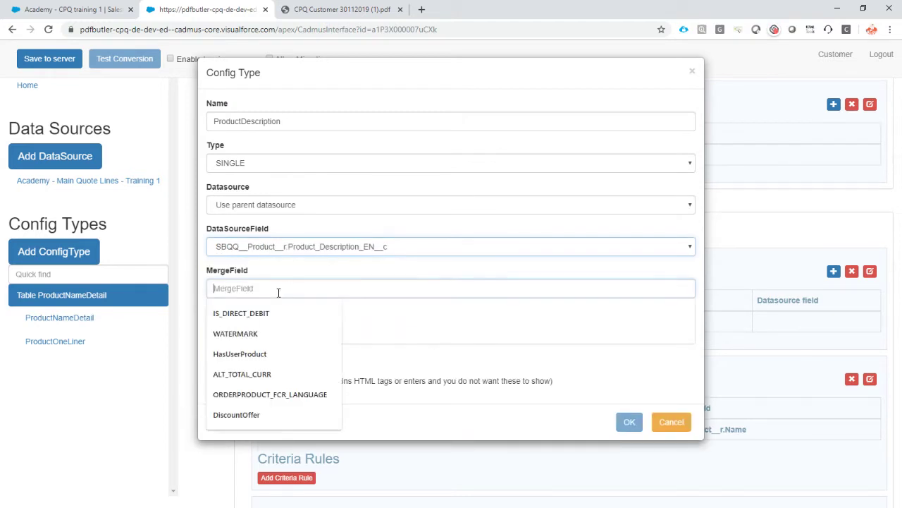
pyautogui.hotkey('ctrl', 'v')
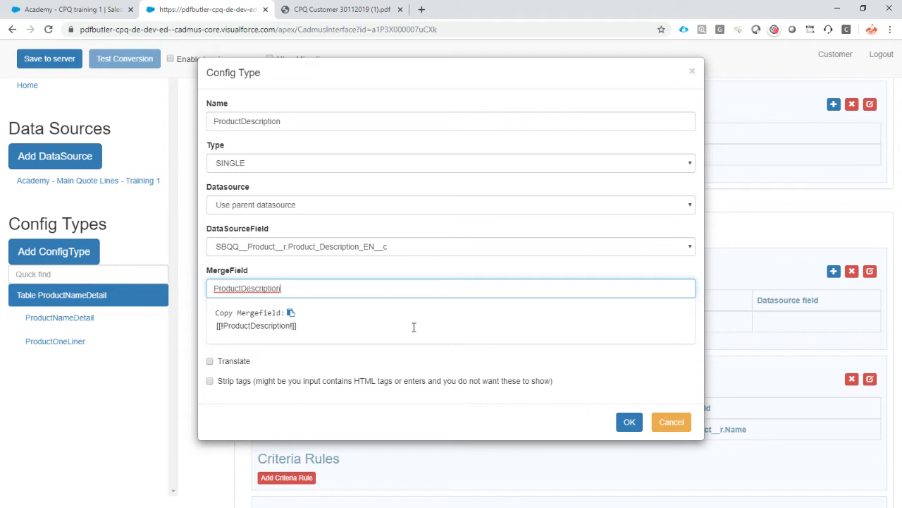
pyautogui.click(628, 423)
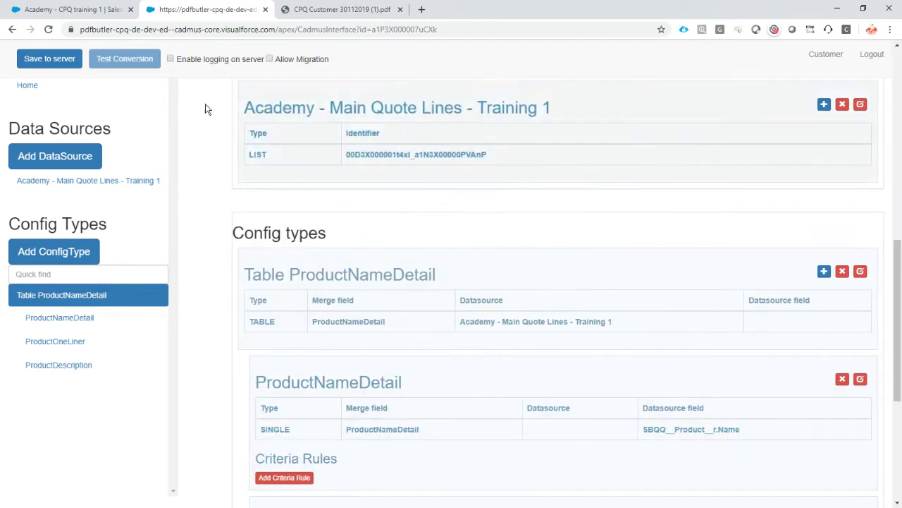
# Step: Save the Doc Config to the server and select its record ID in the Salesforce record's web address for copying
pyautogui.click(62, 62)
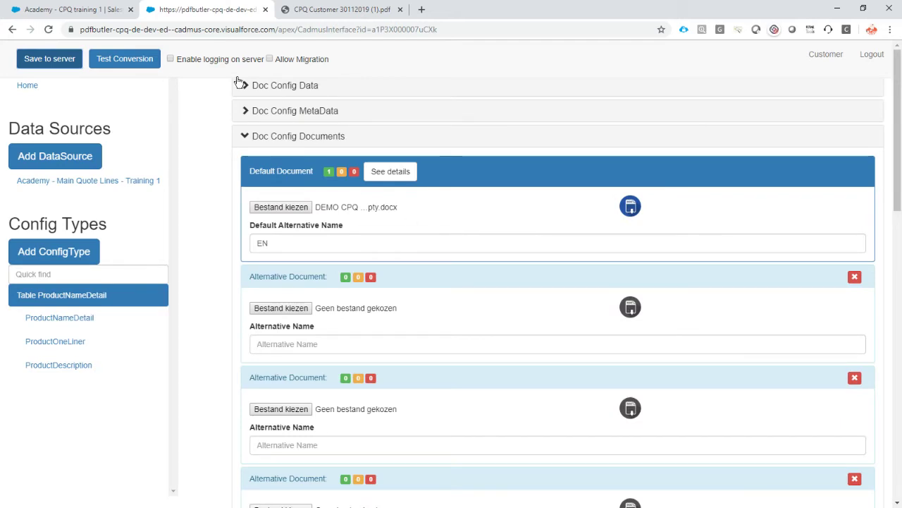
pyautogui.click(107, 10)
pyautogui.doubleClick(414, 29)
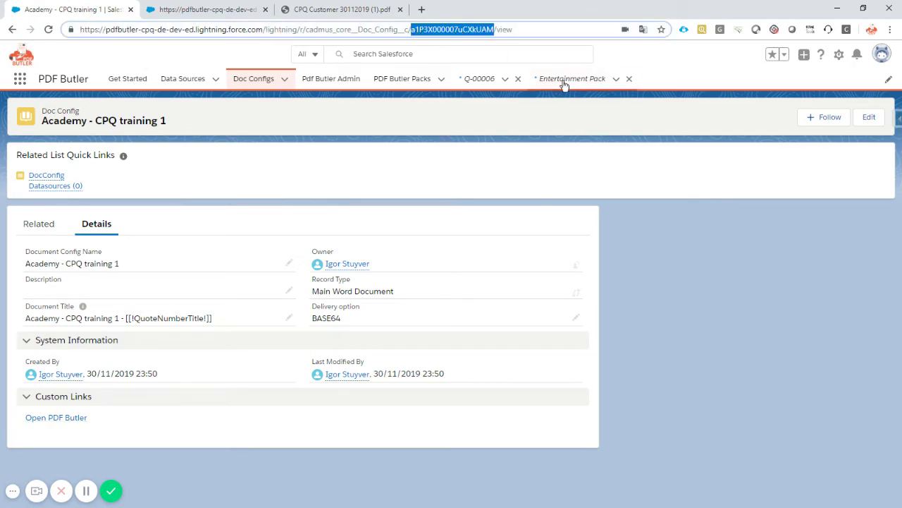
# Step: Open the quote's record page for editing in Lightning App Builder and select the PDF Butler Document Selection component offering PDF and DOCX
pyautogui.click(482, 79)
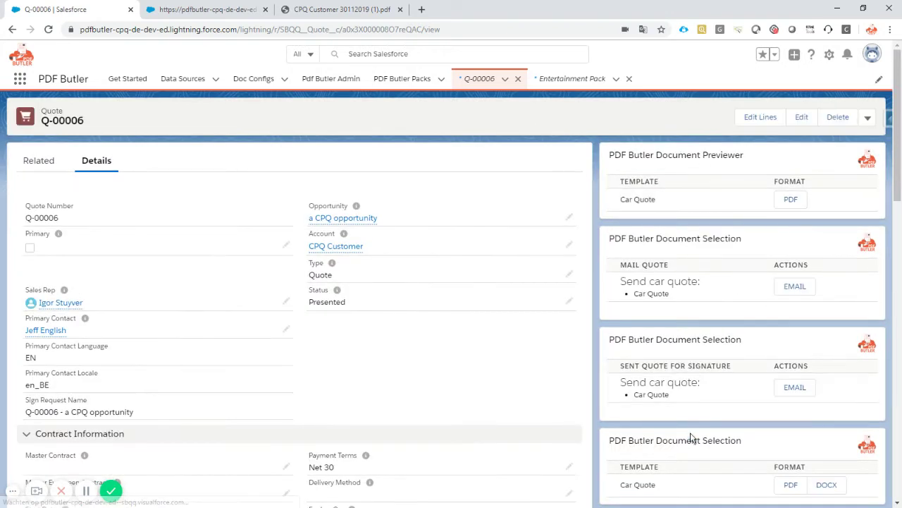
pyautogui.click(829, 54)
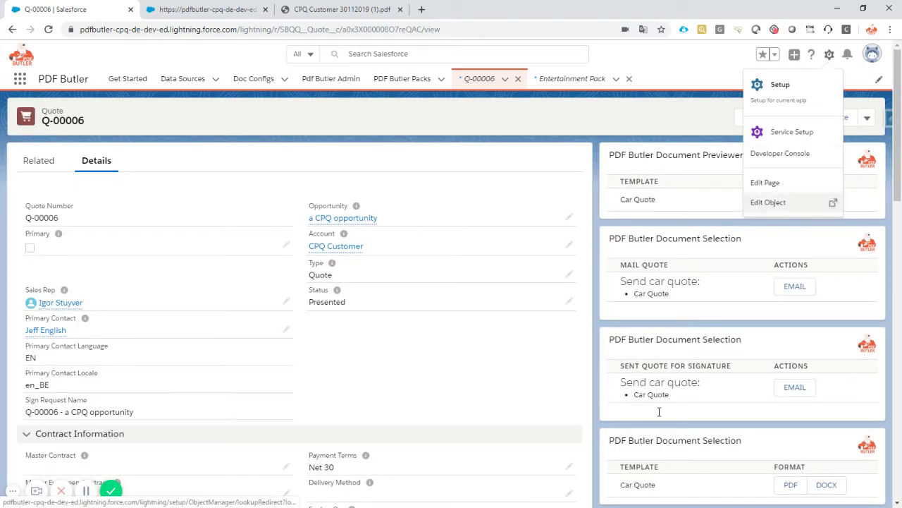
pyautogui.click(783, 181)
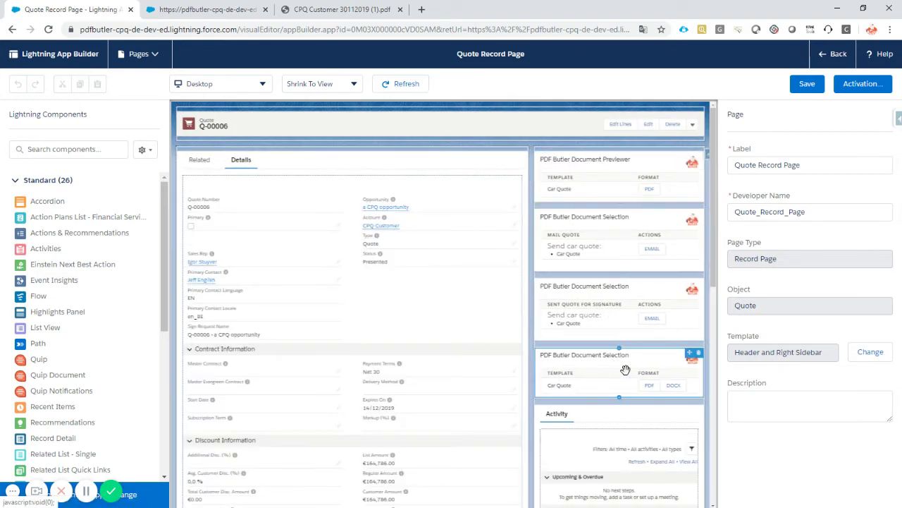
pyautogui.click(625, 369)
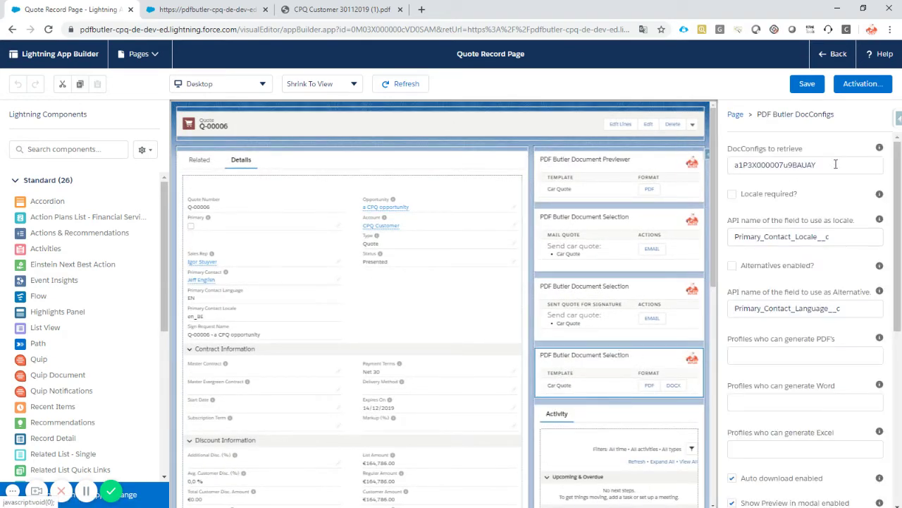
# Step: Append the copied Doc Config ID, comma-separated, to DocConfigs to retrieve, save the page and return to the quote
pyautogui.click(836, 163)
pyautogui.hotkey('ctrl', 'v')
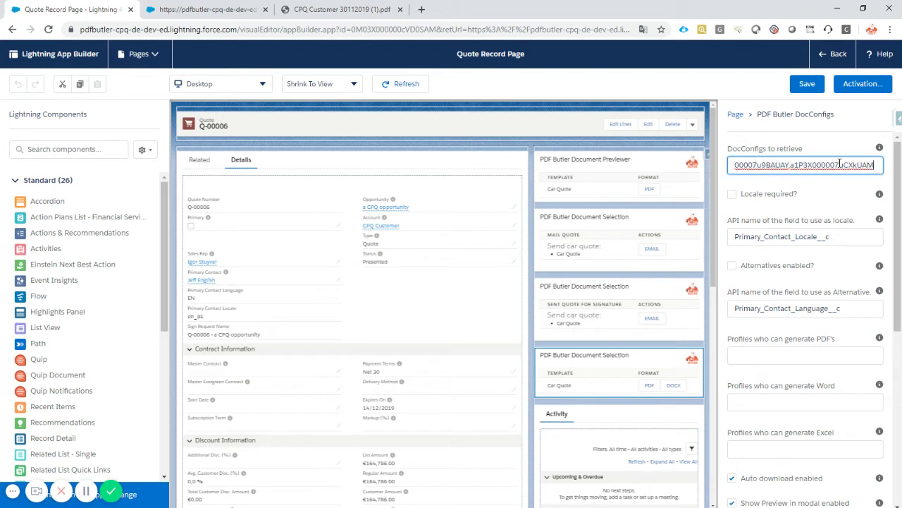
pyautogui.click(807, 84)
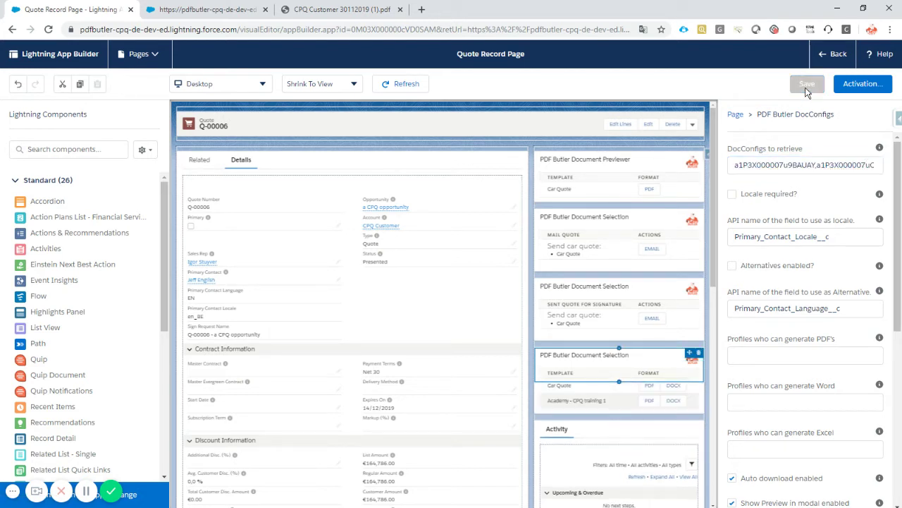
pyautogui.click(832, 55)
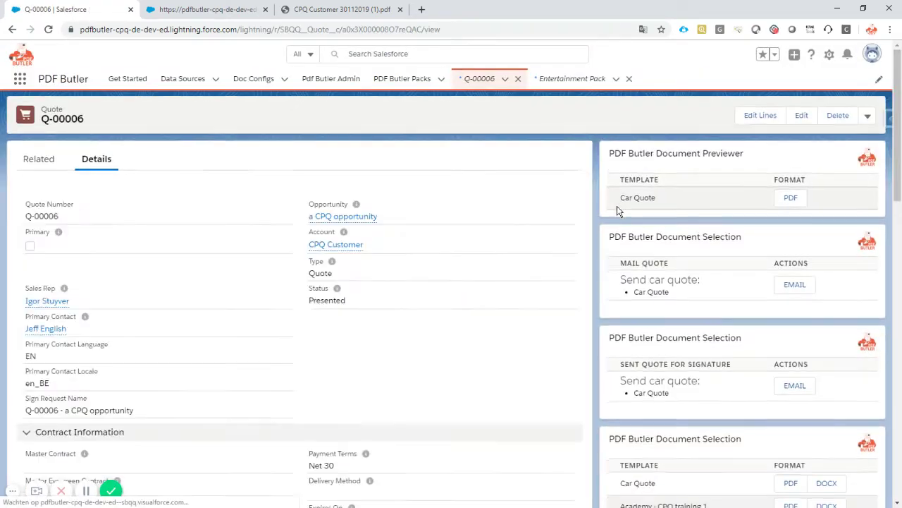
# Step: Generate the Academy - CPQ training 1 document as PDF from the quote and examine the model blocks in its preview
pyautogui.scroll(-2, 604, 354)
pyautogui.click(791, 394)
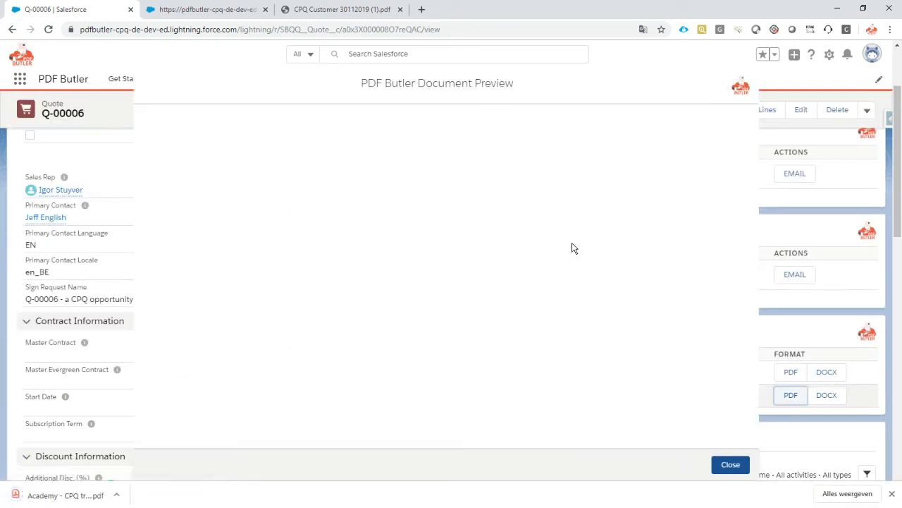
pyautogui.scroll(-2, 556, 228)
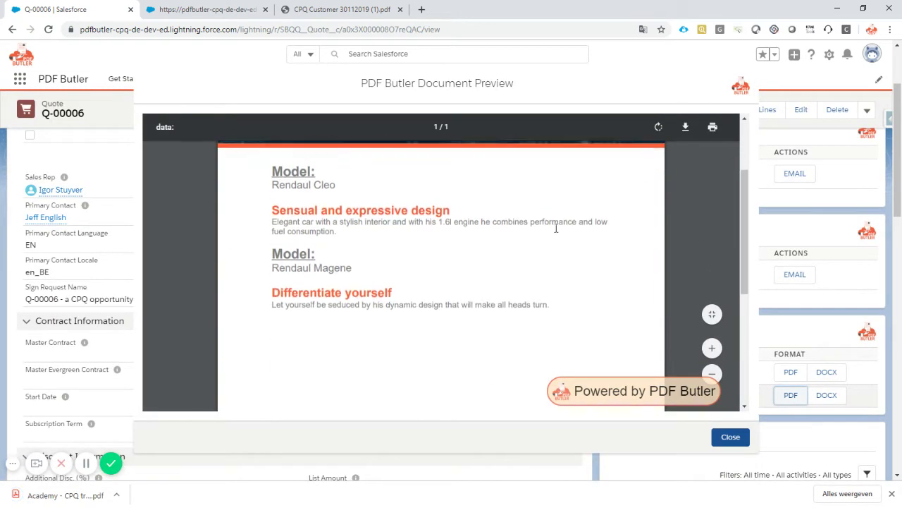
pyautogui.moveTo(270, 169); pyautogui.dragTo(343, 235)
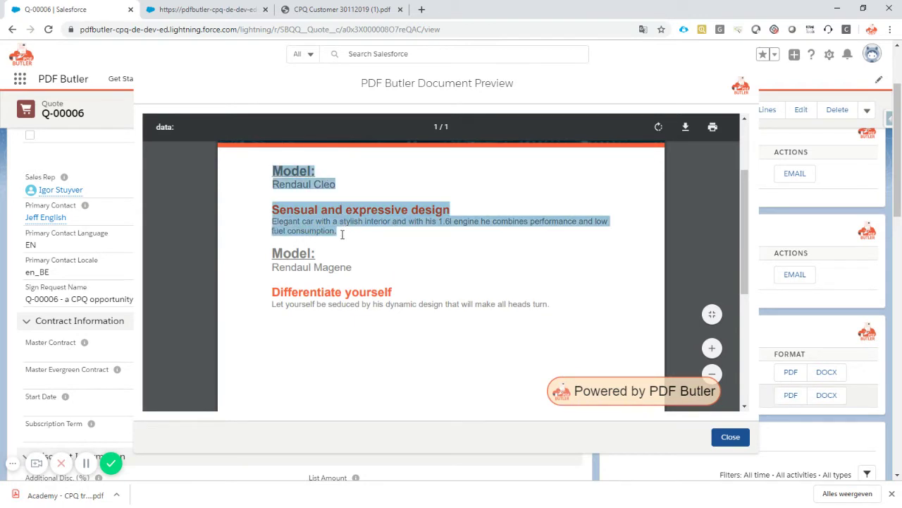
pyautogui.moveTo(277, 254); pyautogui.dragTo(564, 303)
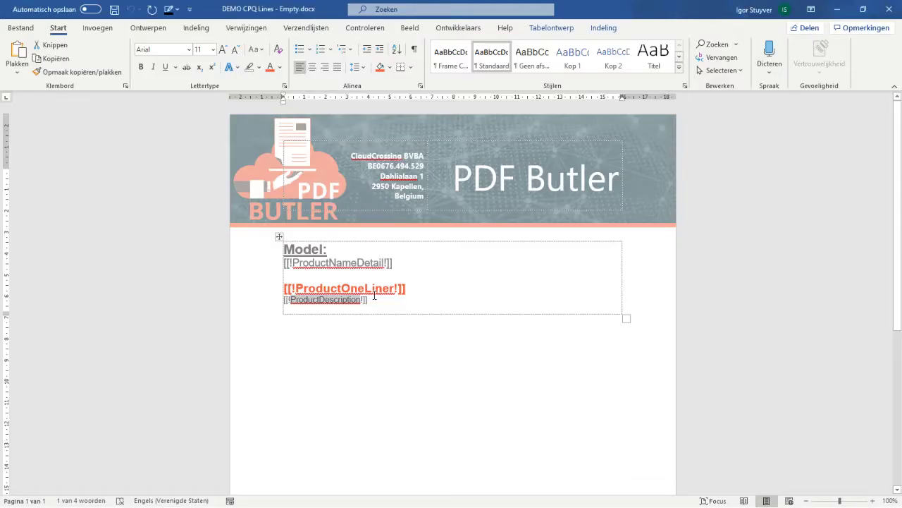
# Step: Add blank lines below the ProductDescription placeholder and insert a 1x1 table there, nested inside the model table
pyautogui.click(382, 306)
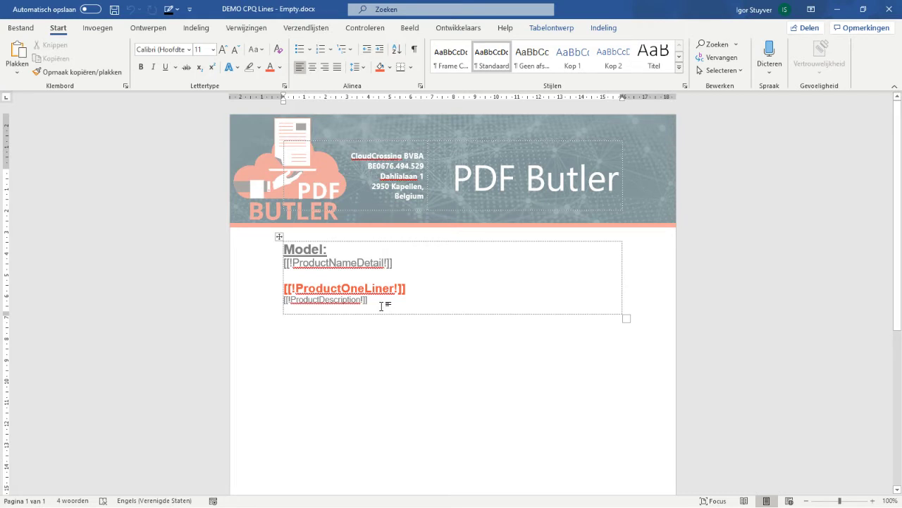
pyautogui.press('Return')
pyautogui.press('Return')
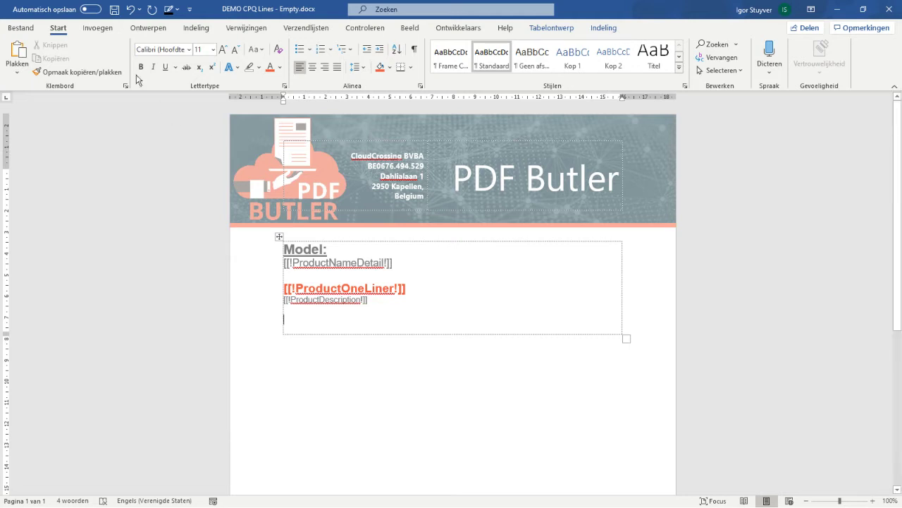
pyautogui.click(98, 27)
pyautogui.click(49, 76)
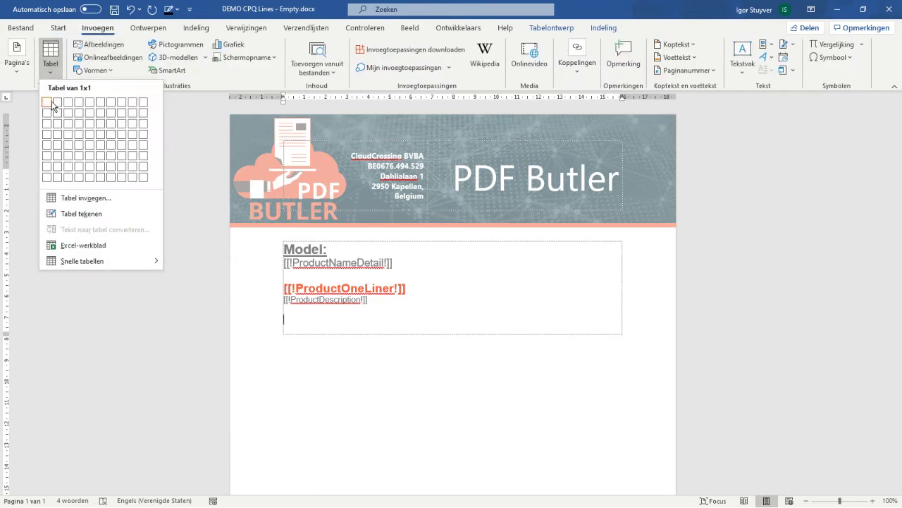
pyautogui.click(48, 103)
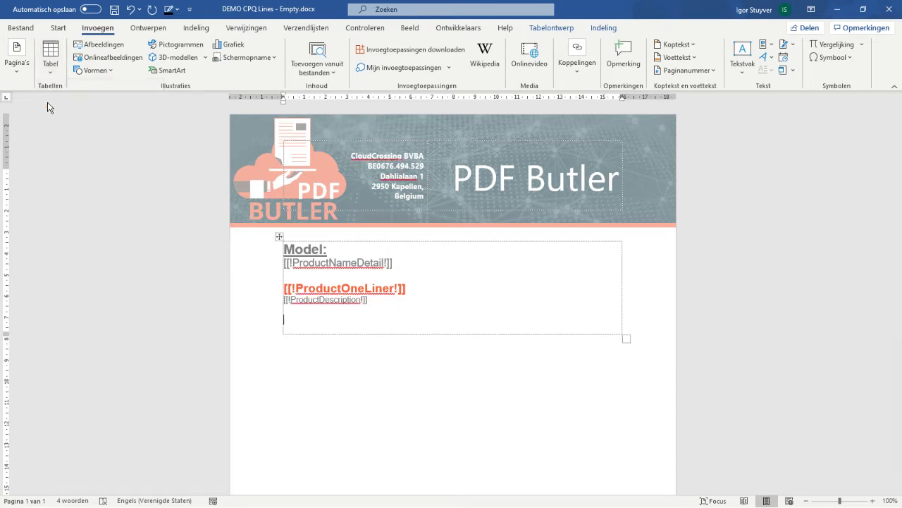
# Step: Reduce the nested table's default left and right cell margins in its table options
pyautogui.rightClick(302, 321)
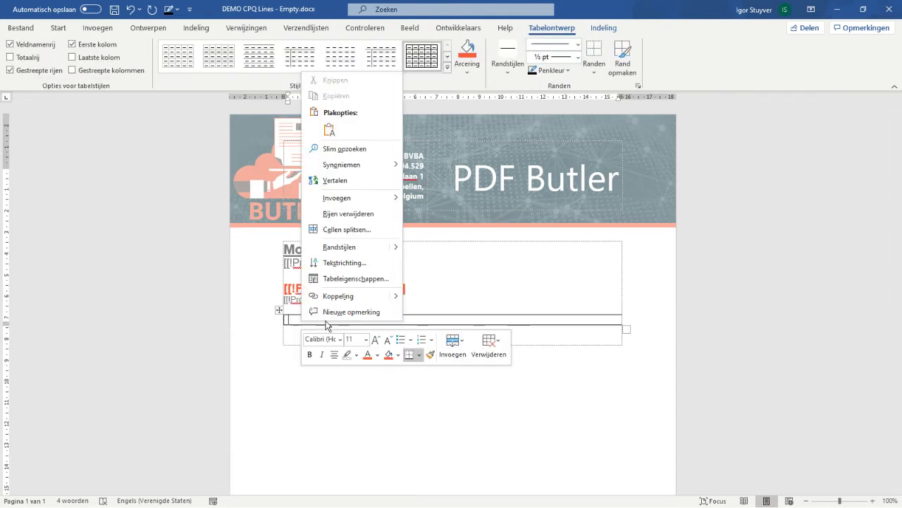
pyautogui.click(371, 283)
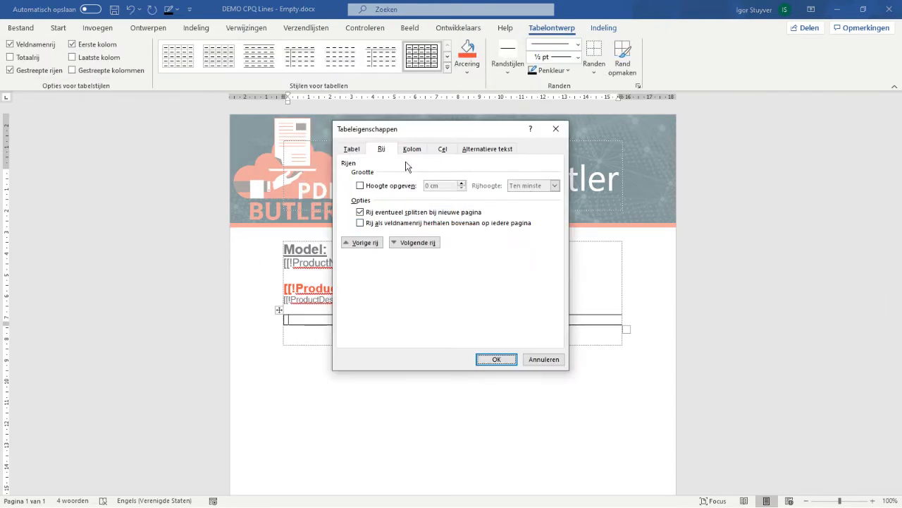
pyautogui.click(346, 150)
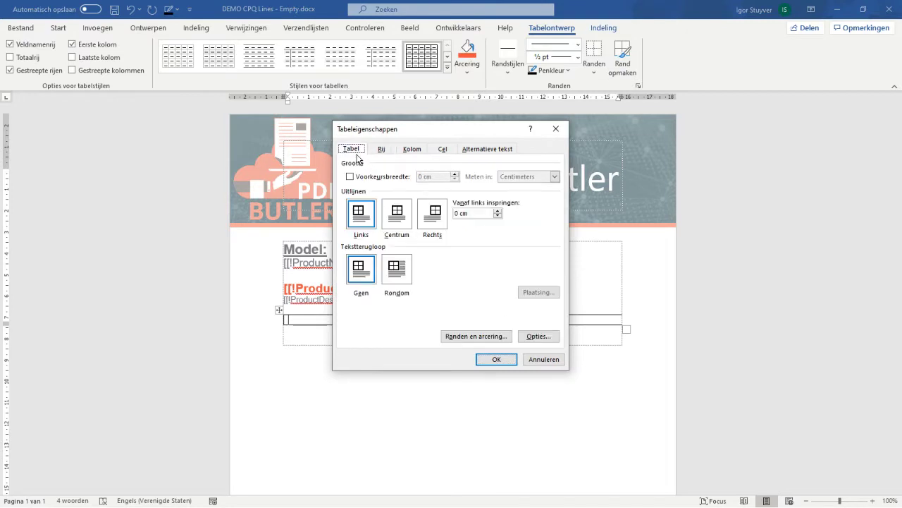
pyautogui.click(539, 335)
pyautogui.click(521, 219)
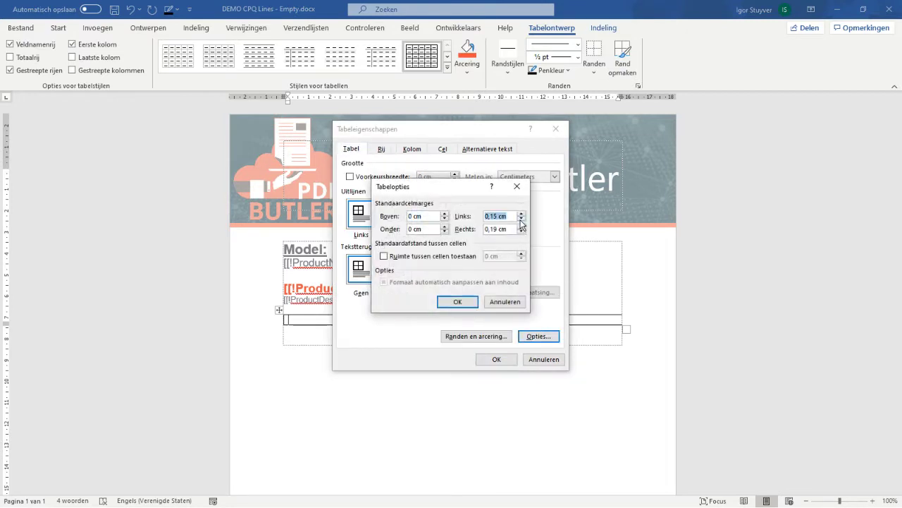
pyautogui.click(521, 219)
pyautogui.click(521, 232)
pyautogui.click(458, 301)
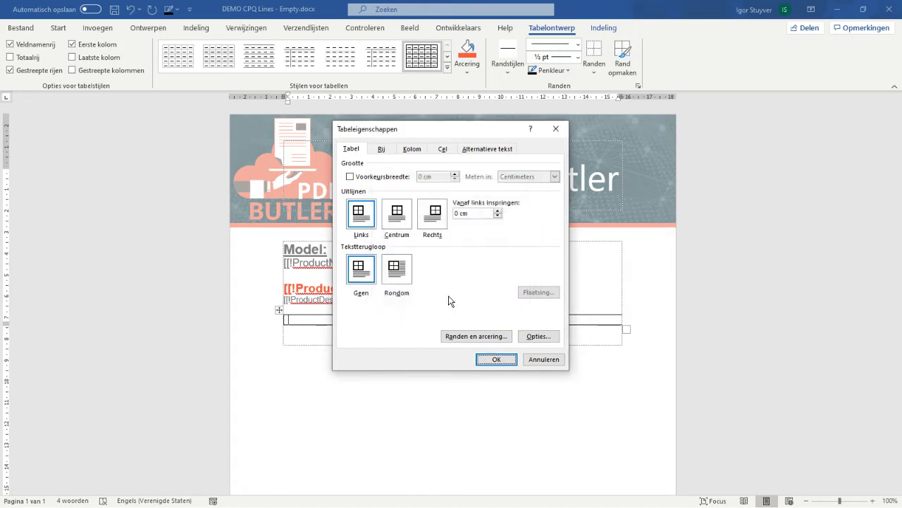
pyautogui.click(497, 360)
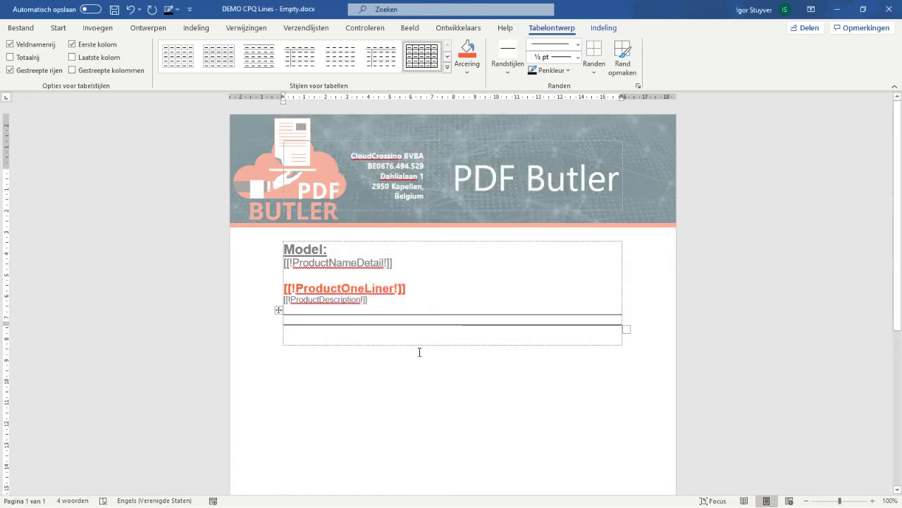
# Step: Remove the nested table's borders and enter "Option pack: [[!OptionFamily!]]" in it, followed by a blank line
pyautogui.click(281, 318)
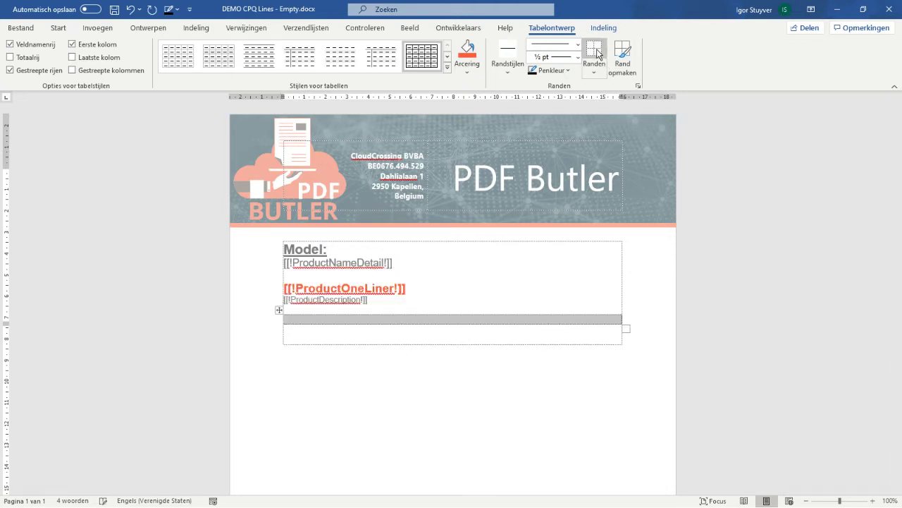
pyautogui.click(341, 319)
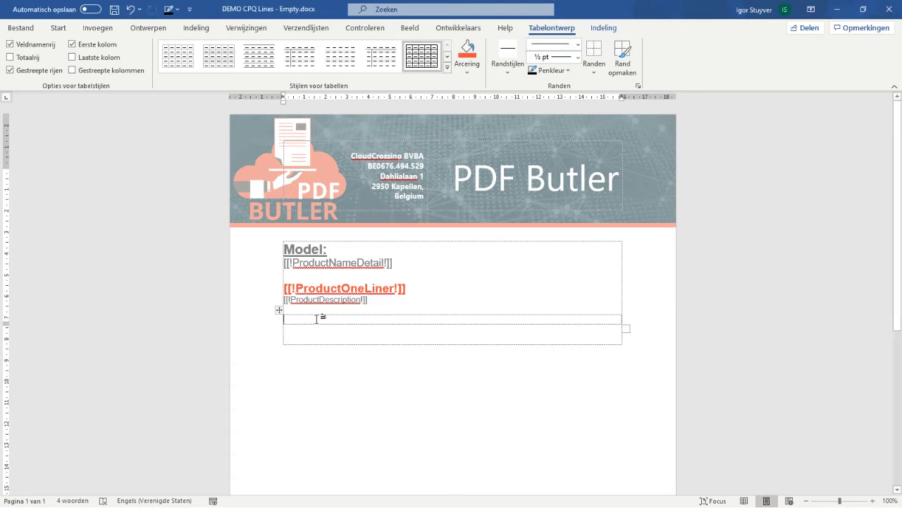
pyautogui.write('Option pack: [[!OptionFamily!]]')
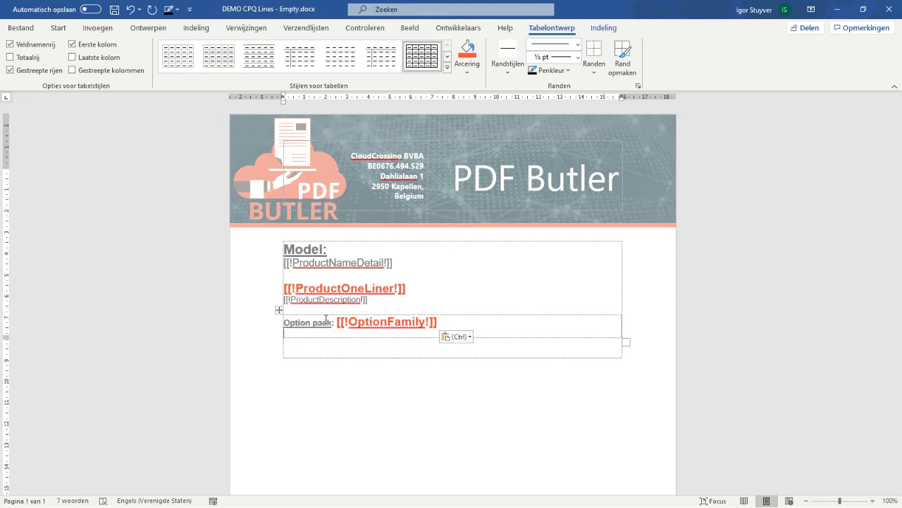
pyautogui.press('Return')
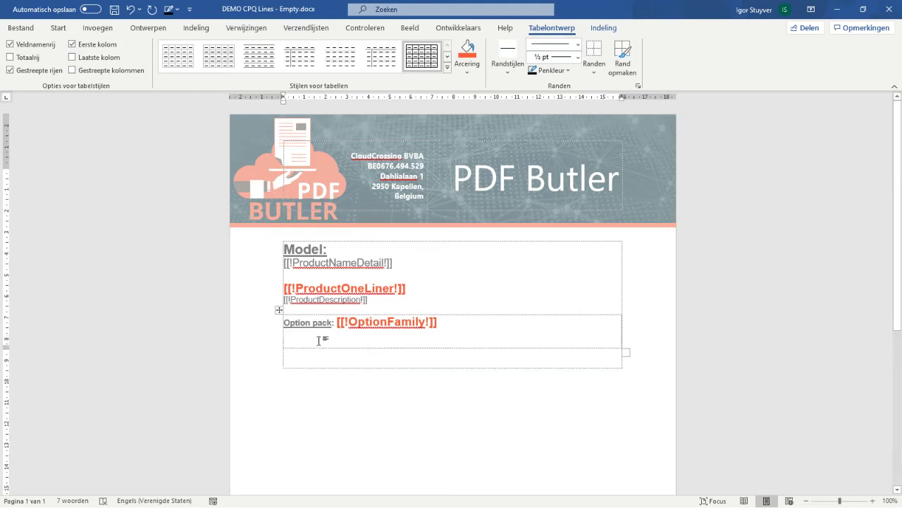
# Step: Add the line "Total One-off: [[!TotalPrice!]]" at the end of the model table, below the nested table
pyautogui.click(316, 363)
pyautogui.press('Return')
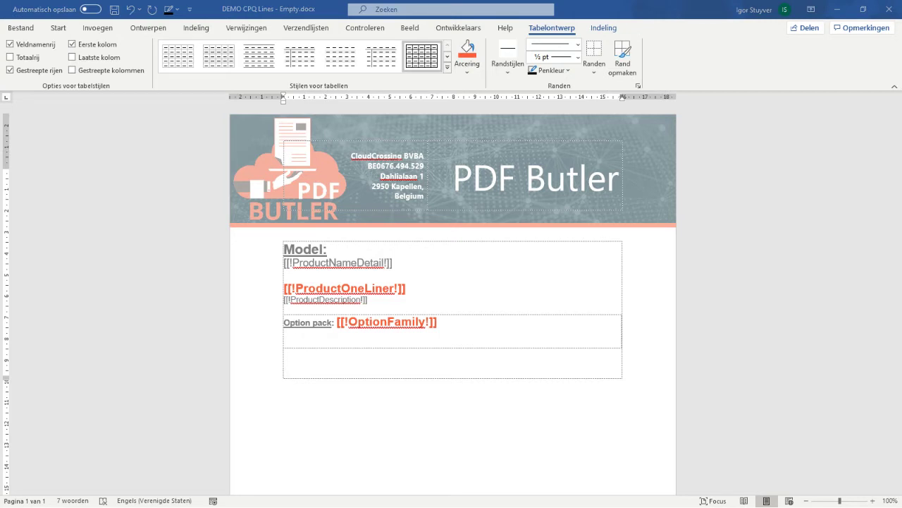
pyautogui.write('Total One-off:')
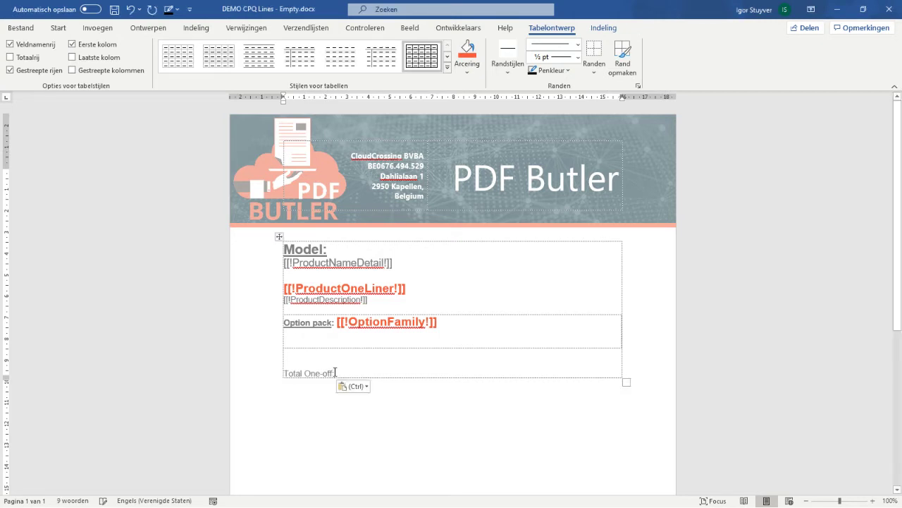
pyautogui.press('Escape')
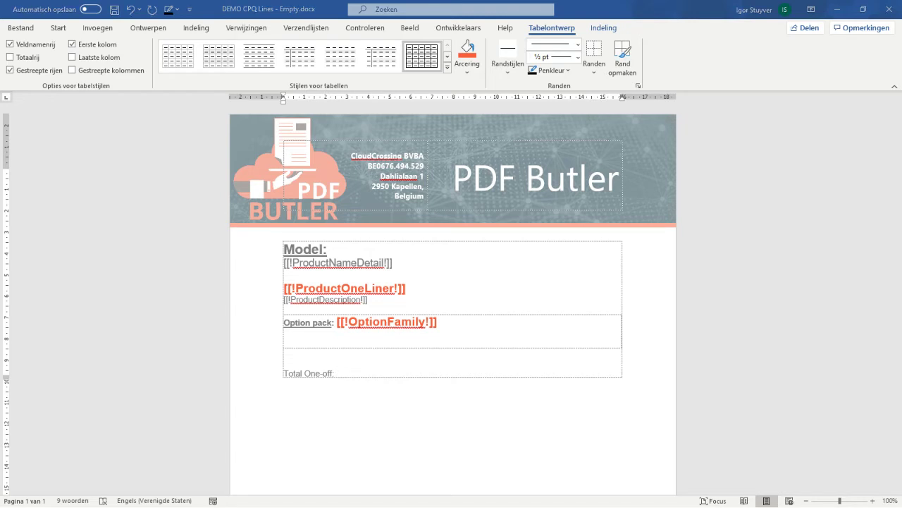
pyautogui.write('[[!TotalPrice!]]')
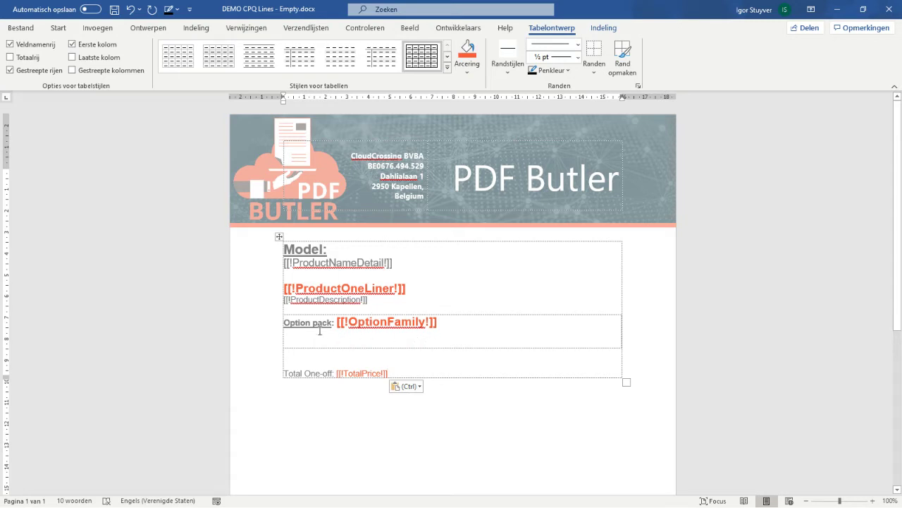
# Step: Highlight the outer model table and the nested Option pack table in turn to examine the template's structure
pyautogui.click(281, 237)
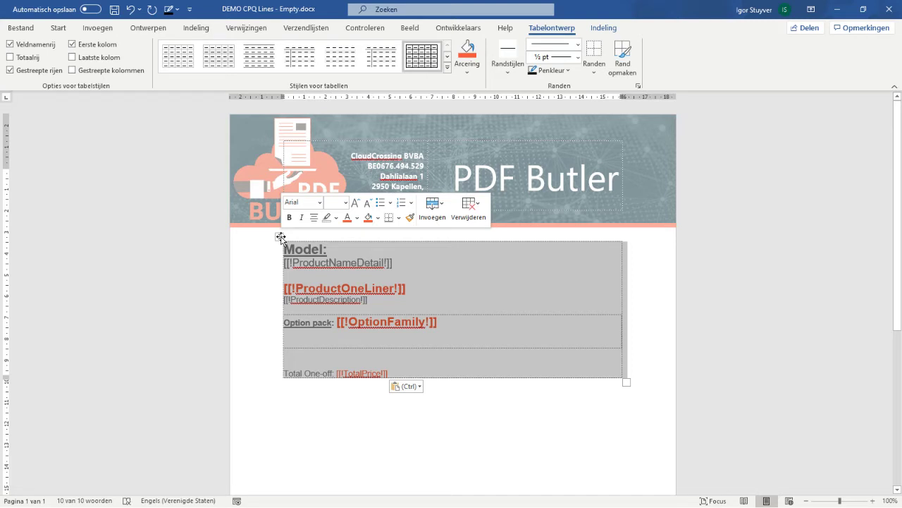
pyautogui.click(334, 341)
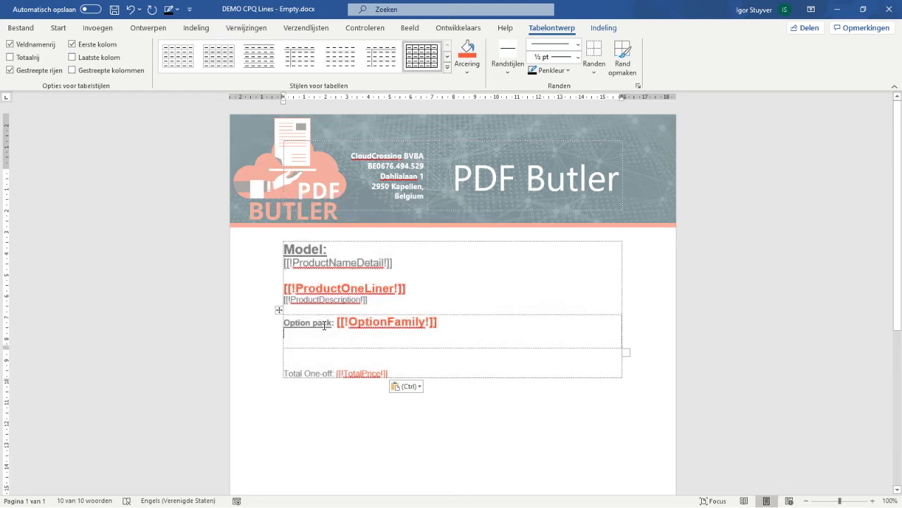
pyautogui.click(279, 310)
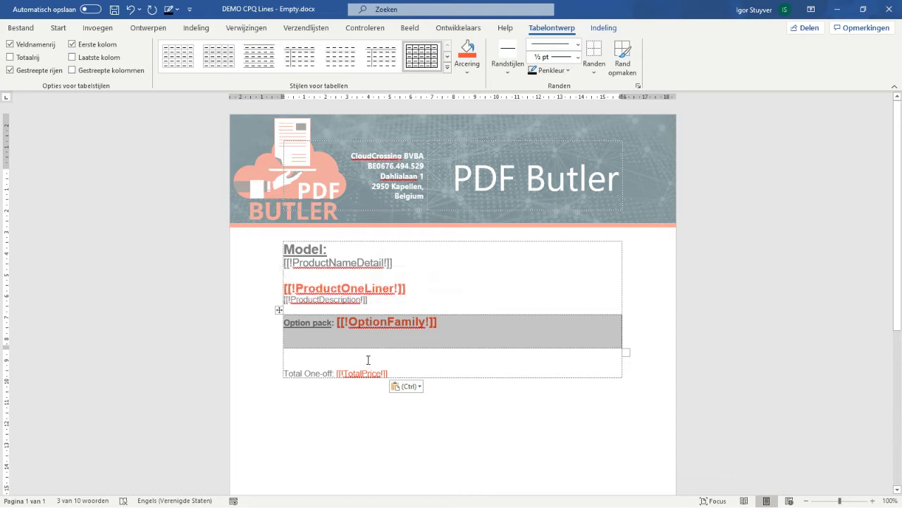
pyautogui.click(418, 336)
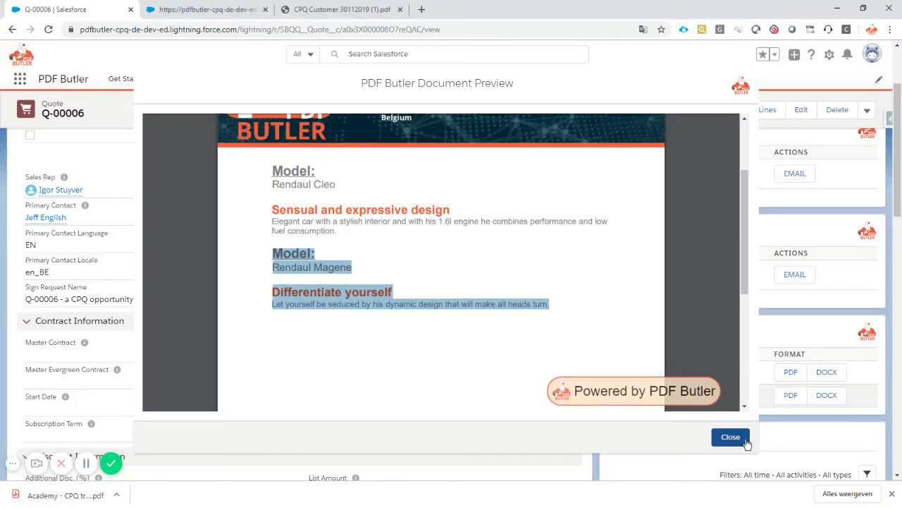
# Step: In the browser, close the document preview, open the quote's line editor and compare its option packs with the Word template's nested table
pyautogui.click(730, 435)
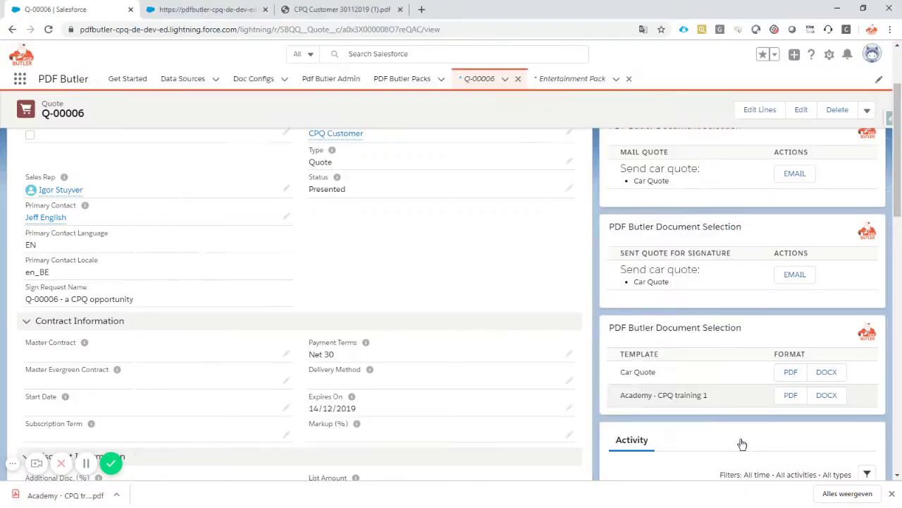
pyautogui.click(758, 108)
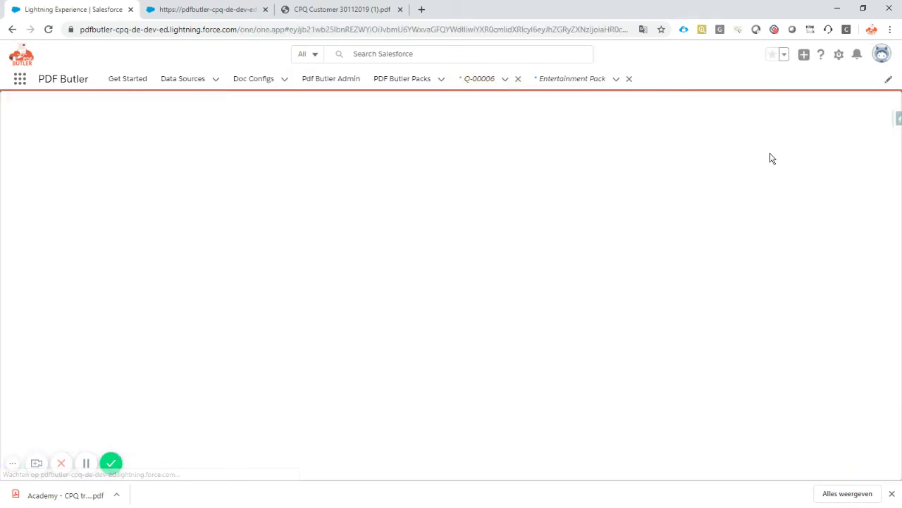
pyautogui.click(892, 494)
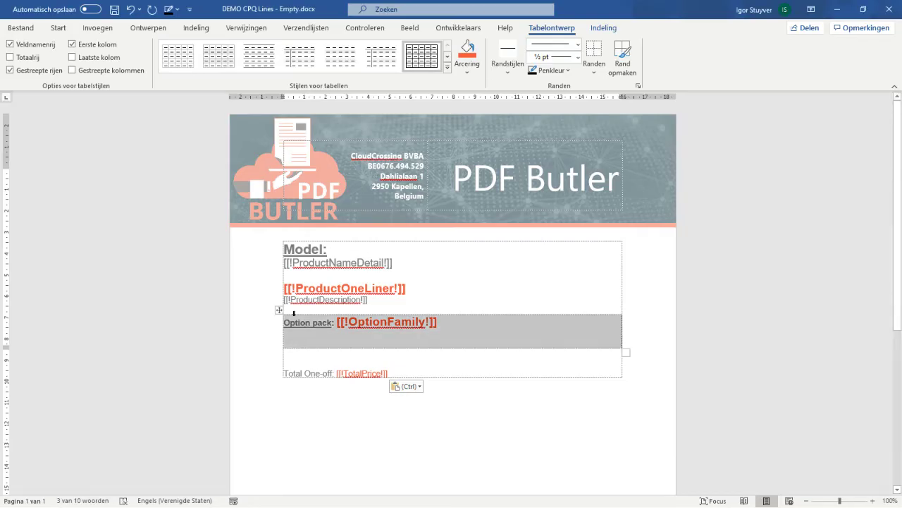
pyautogui.click(280, 318)
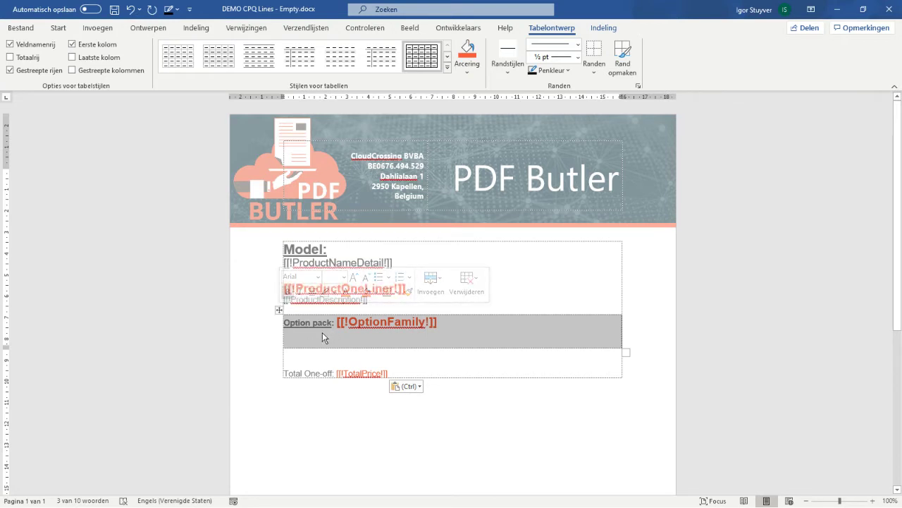
pyautogui.click(415, 328)
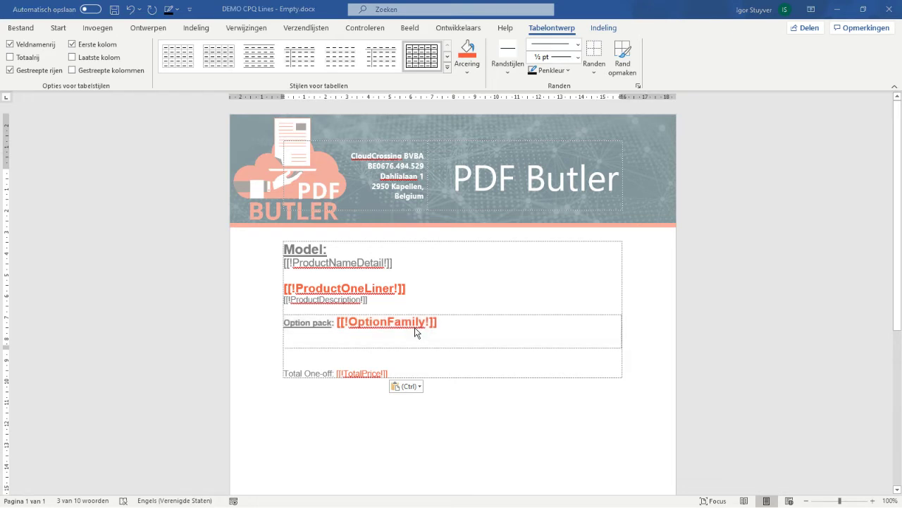
pyautogui.hotkey('alt', 'Tab')
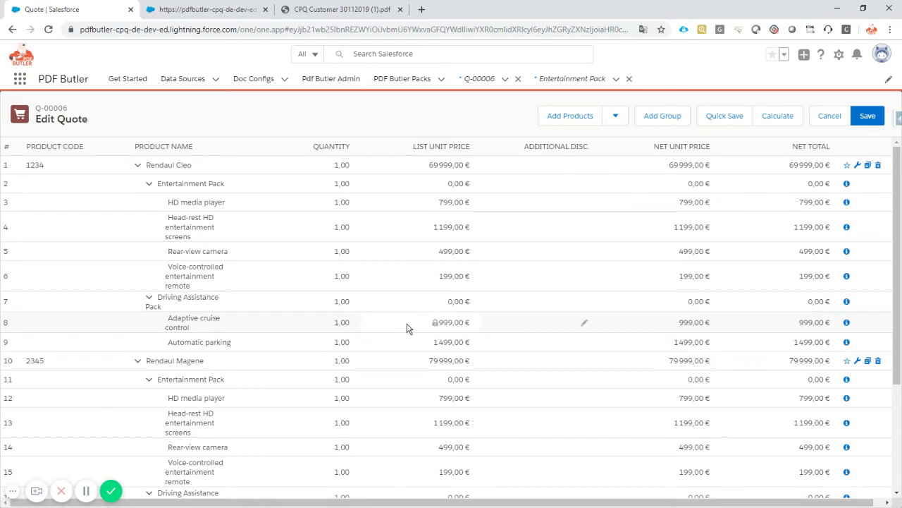
# Step: Open the Academy - Main Quote Lines - Training 1 data source and start a new child data source of record type SOQL
pyautogui.click(216, 79)
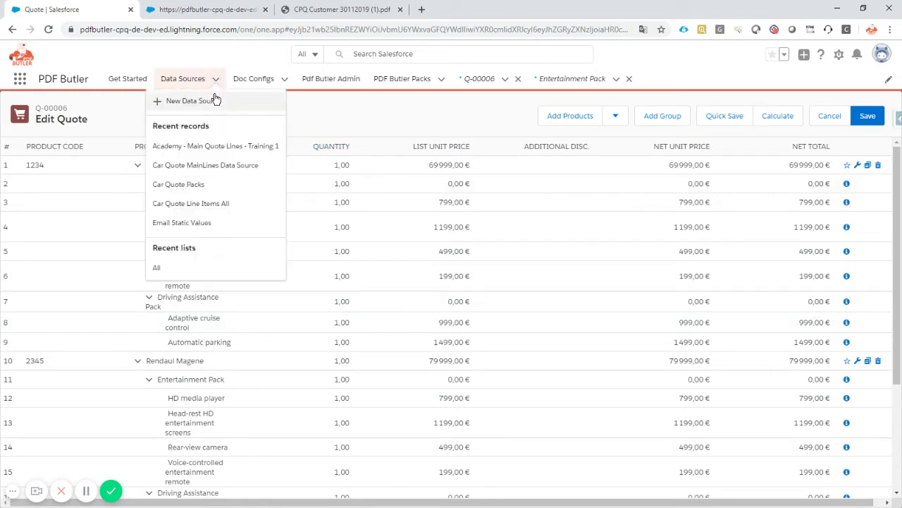
pyautogui.click(222, 148)
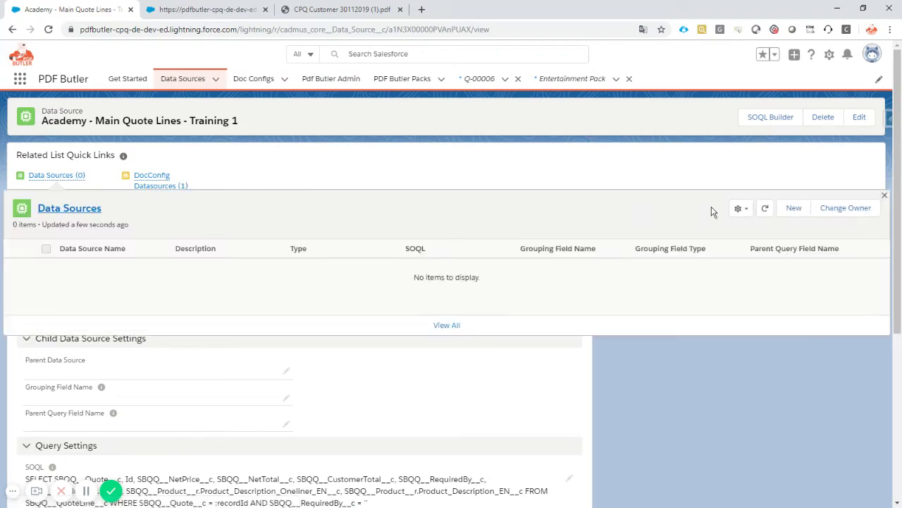
pyautogui.click(797, 210)
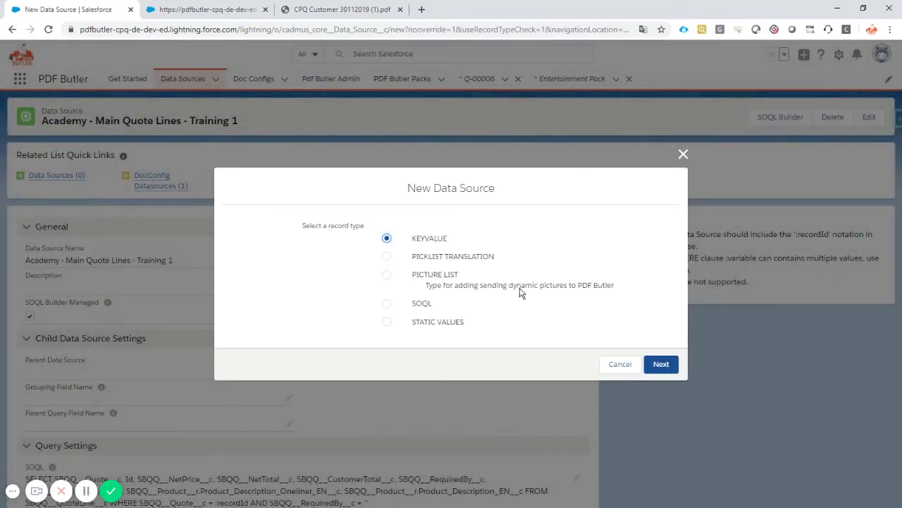
pyautogui.click(425, 304)
pyautogui.click(662, 364)
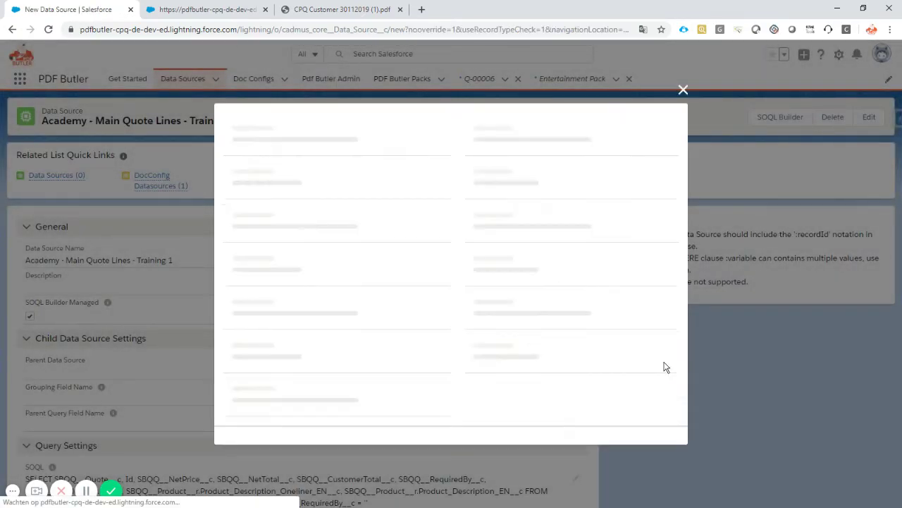
# Step: Name the new data source "Academy - Option Packs - Training 1" and set its type to List of sObjects
pyautogui.write('A')
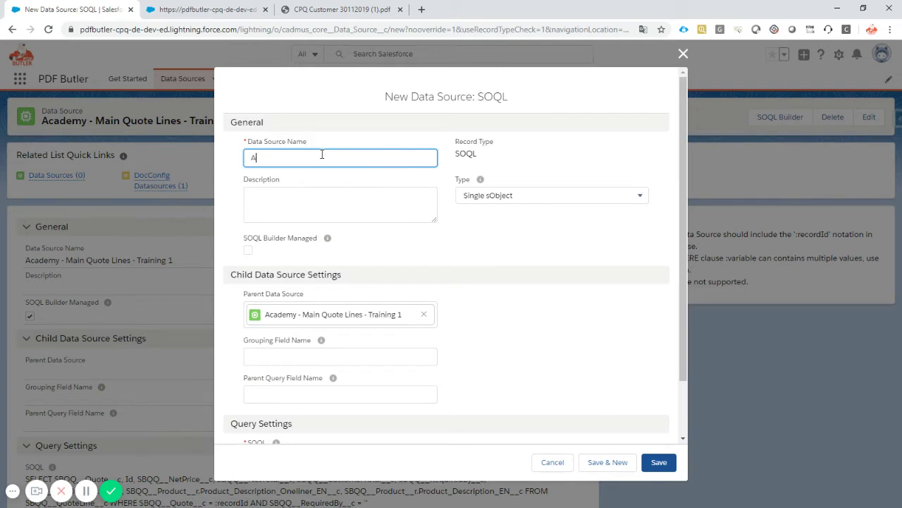
pyautogui.write('cademy - Option Packs')
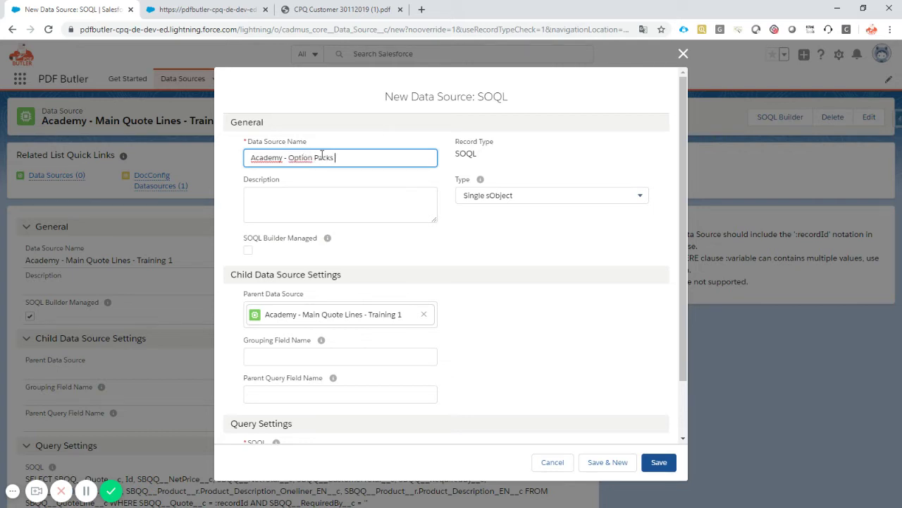
pyautogui.write(' - Training 1')
pyautogui.click(528, 197)
pyautogui.click(490, 240)
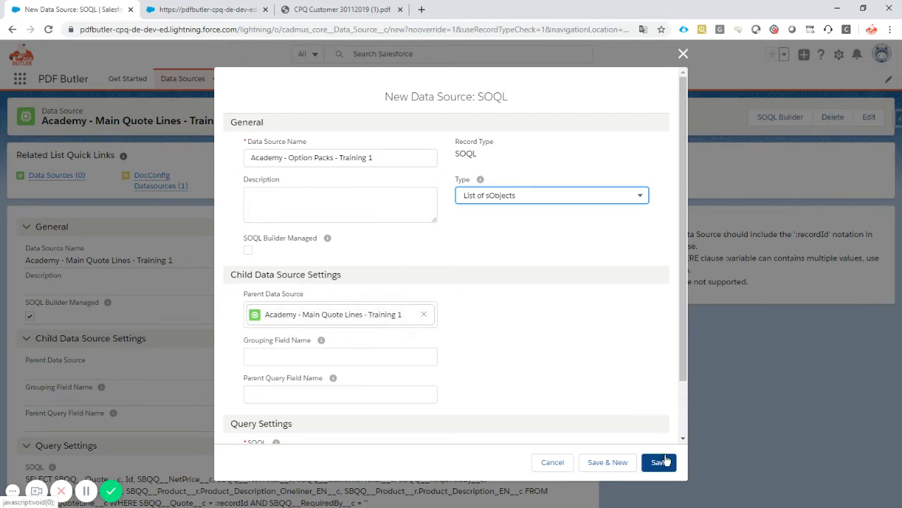
# Step: Save the new data source and open its record in the SOQL Builder
pyautogui.click(658, 461)
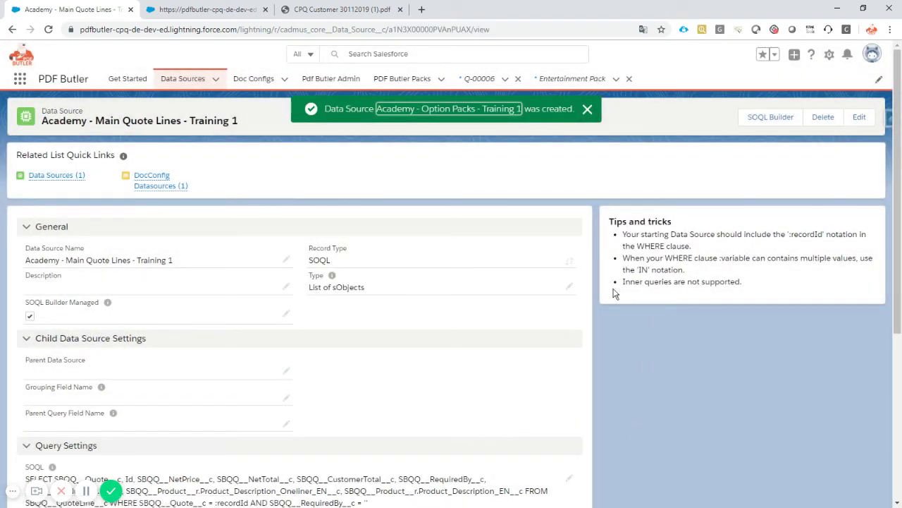
pyautogui.click(491, 110)
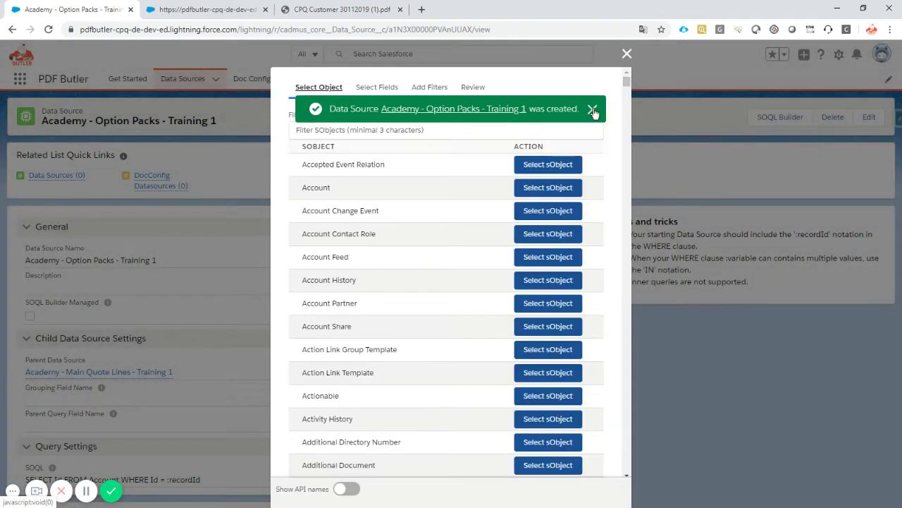
pyautogui.click(593, 110)
# Step: Filter the sObjects by "quote" and select Quote Line as the object to query
pyautogui.click(376, 129)
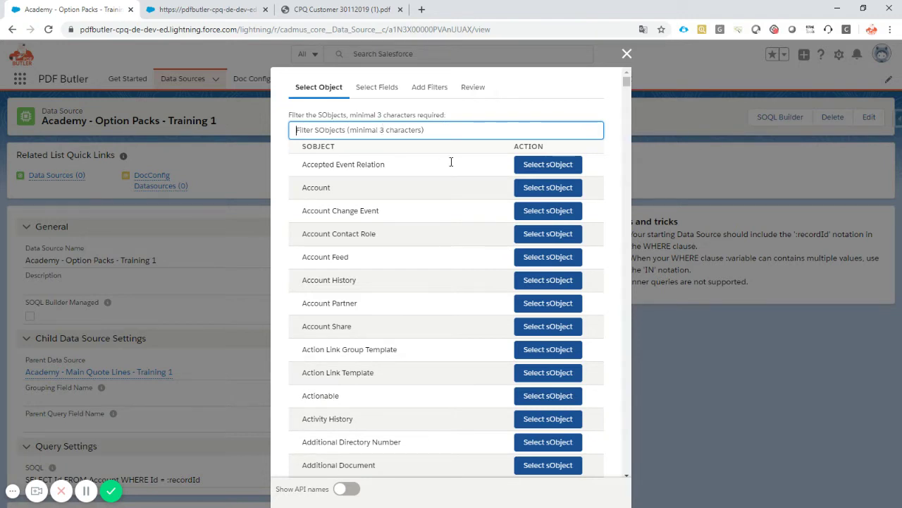
pyautogui.write('quote')
pyautogui.scroll(-9, 465, 210)
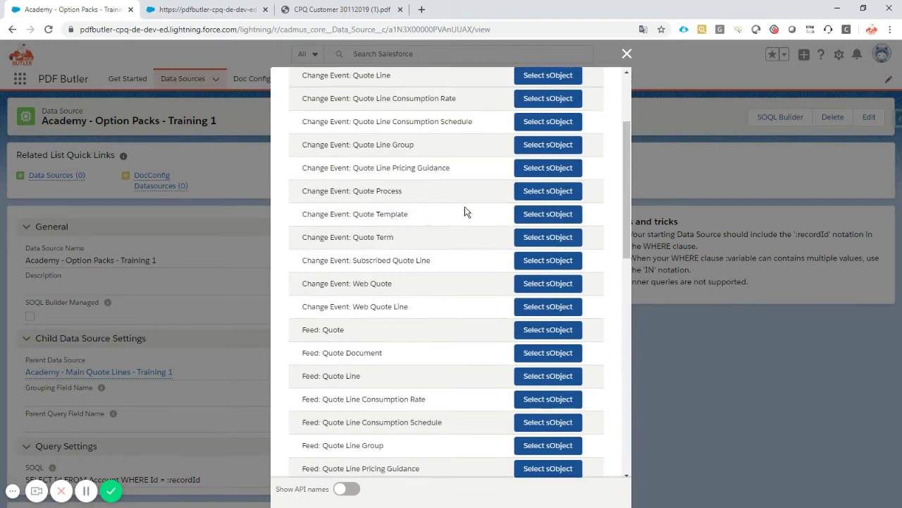
pyautogui.scroll(-5, 462, 211)
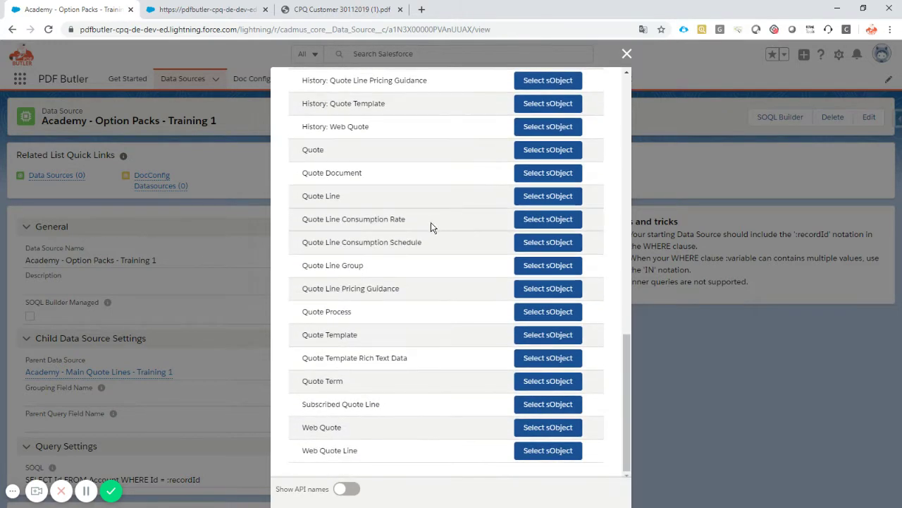
pyautogui.click(353, 489)
pyautogui.click(353, 489)
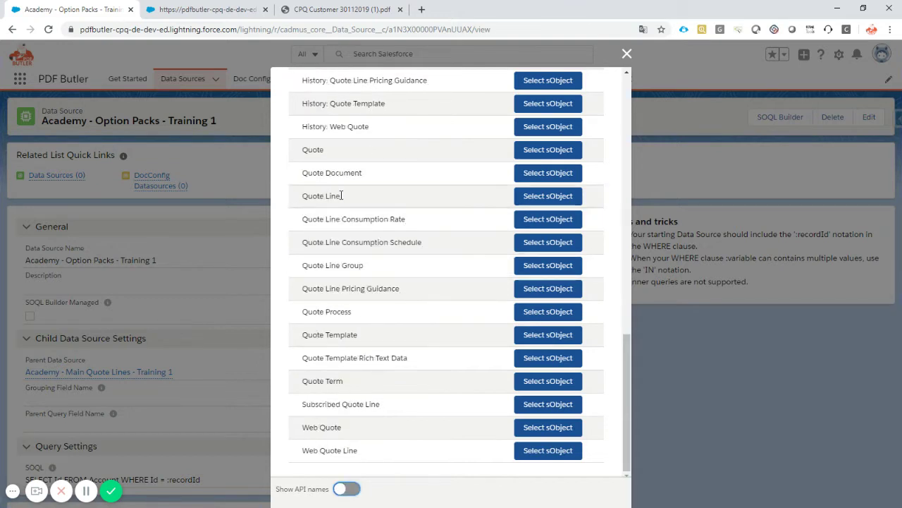
pyautogui.click(562, 197)
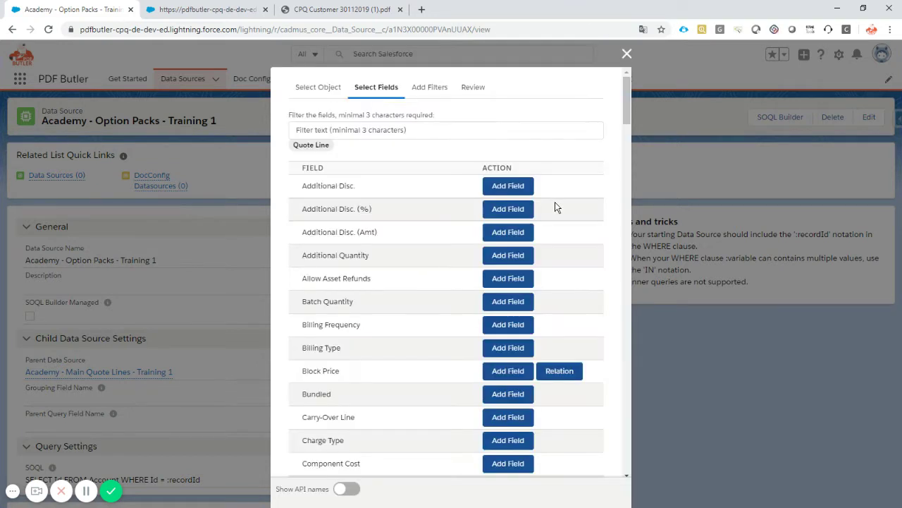
# Step: Add the Quote and Record ID fields of Quote Line to the query
pyautogui.click(425, 131)
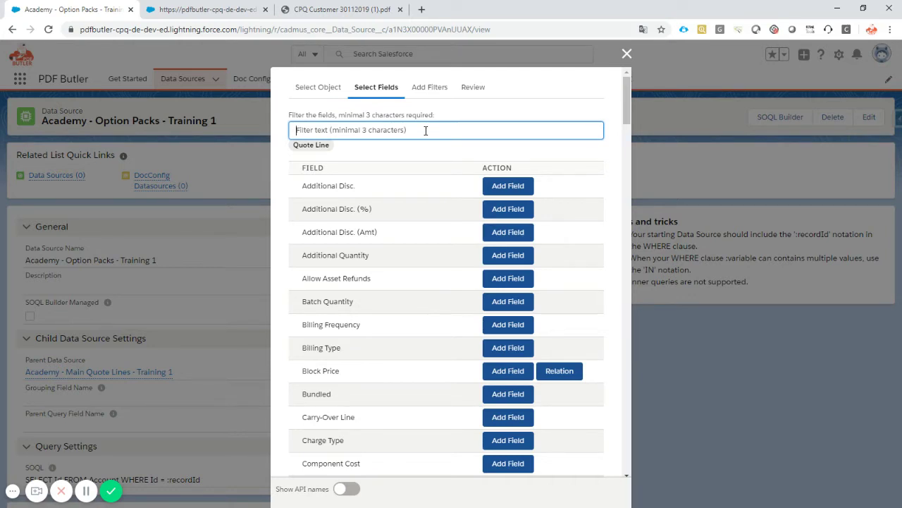
pyautogui.write('qoute')
pyautogui.press('BackSpace')
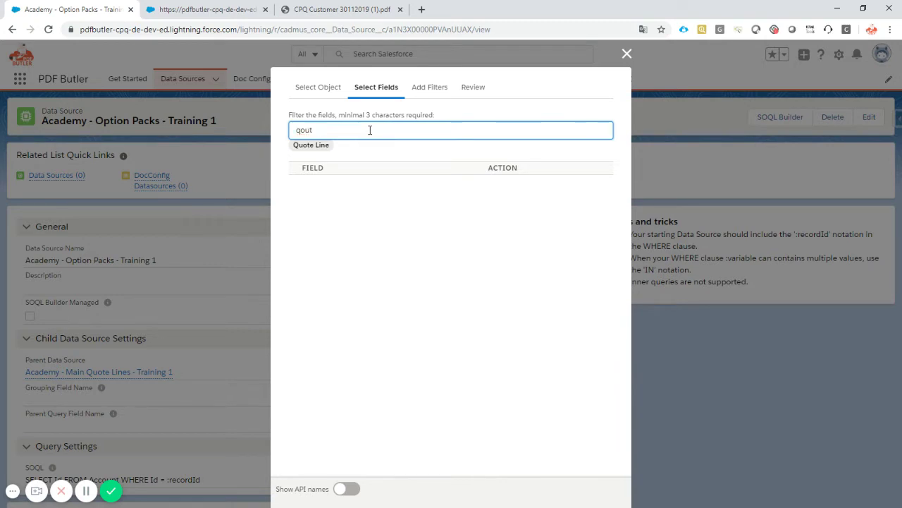
pyautogui.press('BackSpace')
pyautogui.press('BackSpace')
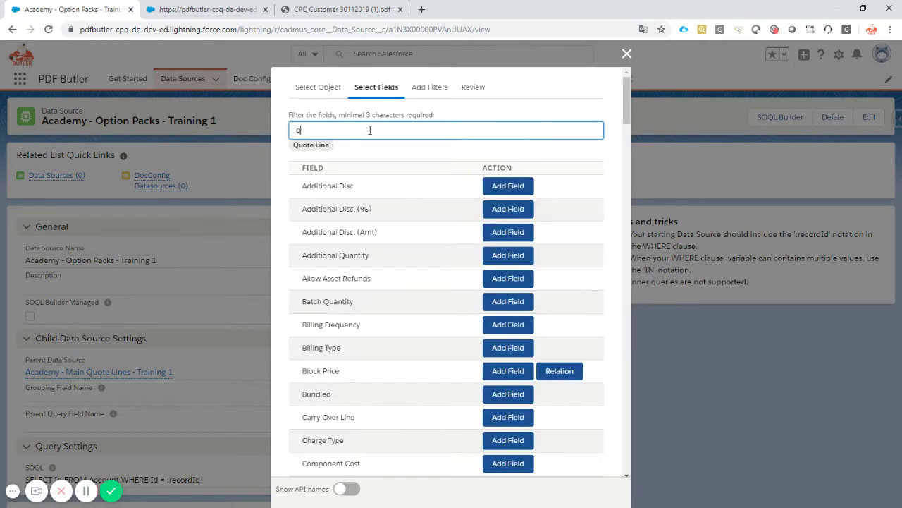
pyautogui.write('uot')
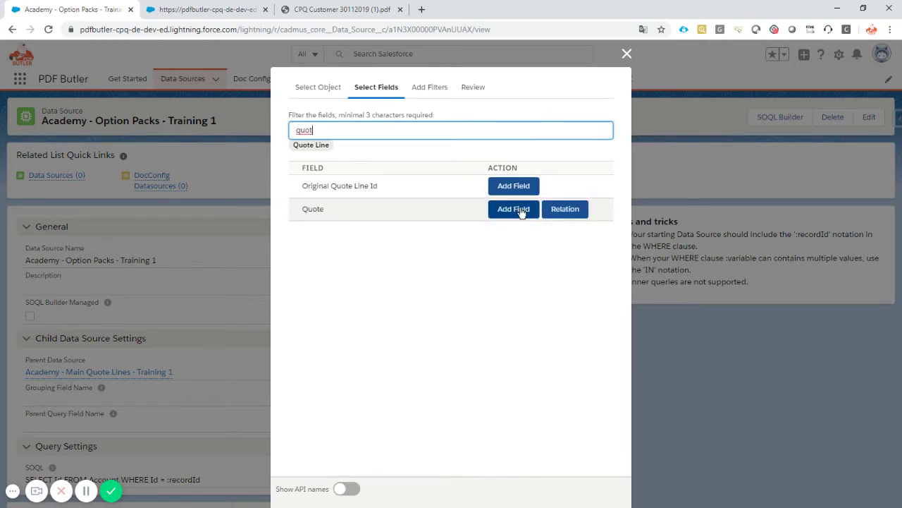
pyautogui.click(520, 210)
pyautogui.click(393, 133)
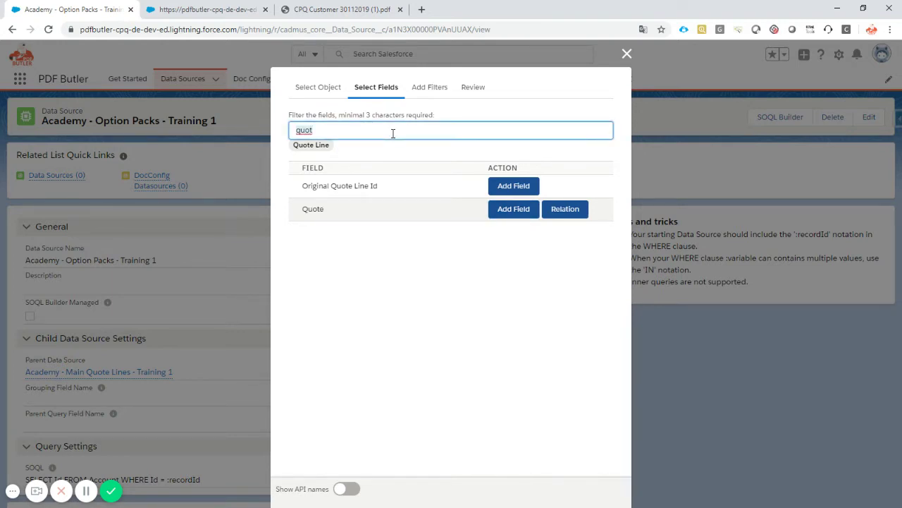
pyautogui.write('rec')
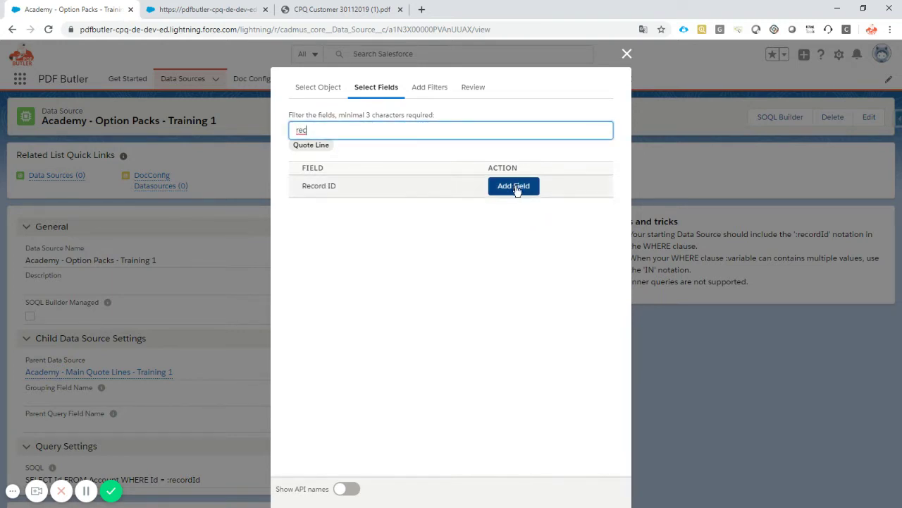
pyautogui.click(513, 186)
# Step: Check the Option pack row in the Word template, then add the Required By field to the query in the browser
pyautogui.click(360, 124)
pyautogui.doubleClick(360, 124)
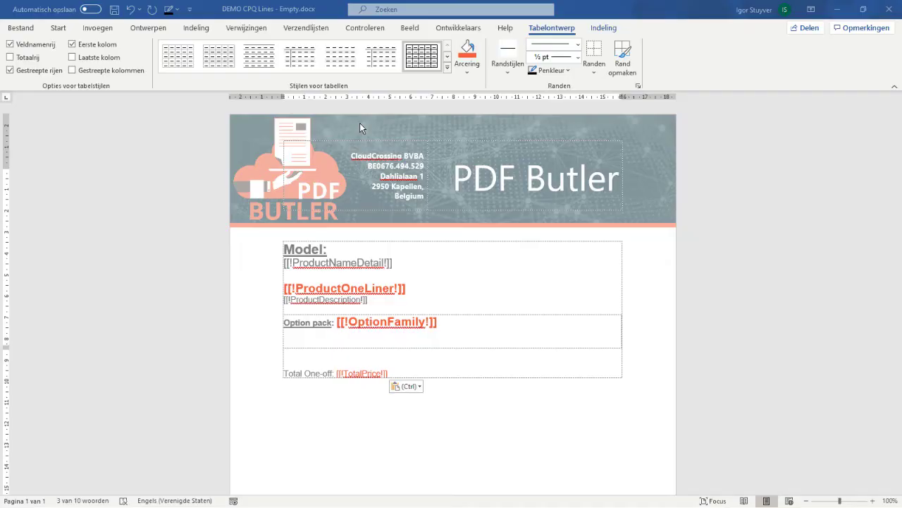
pyautogui.tripleClick(366, 332)
pyautogui.doubleClick(372, 330)
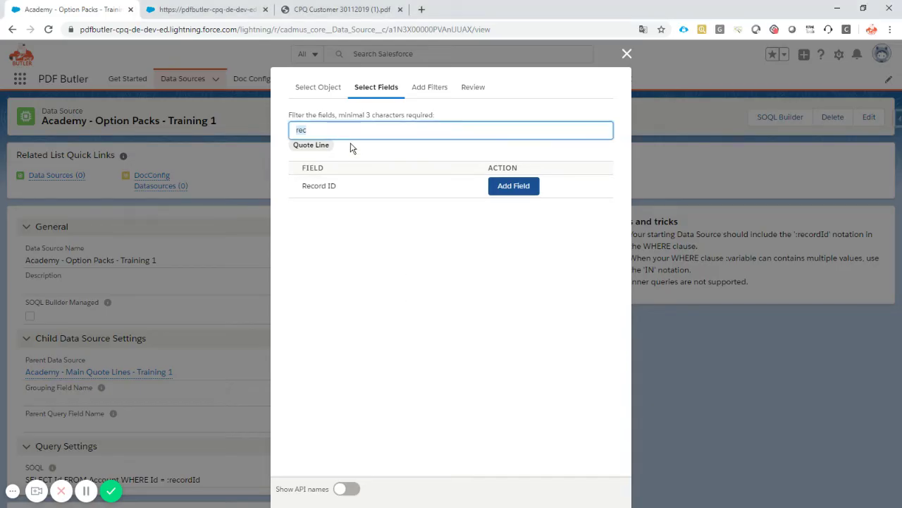
pyautogui.write('f')
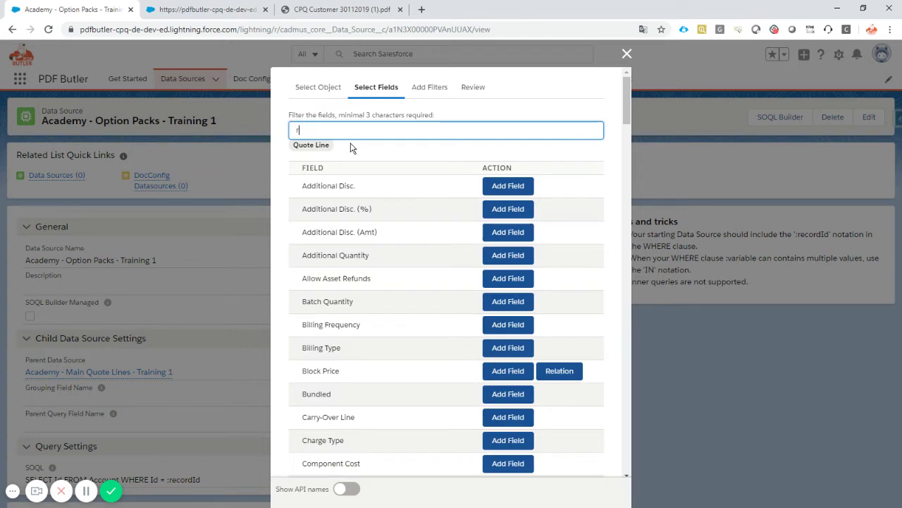
pyautogui.write('equi')
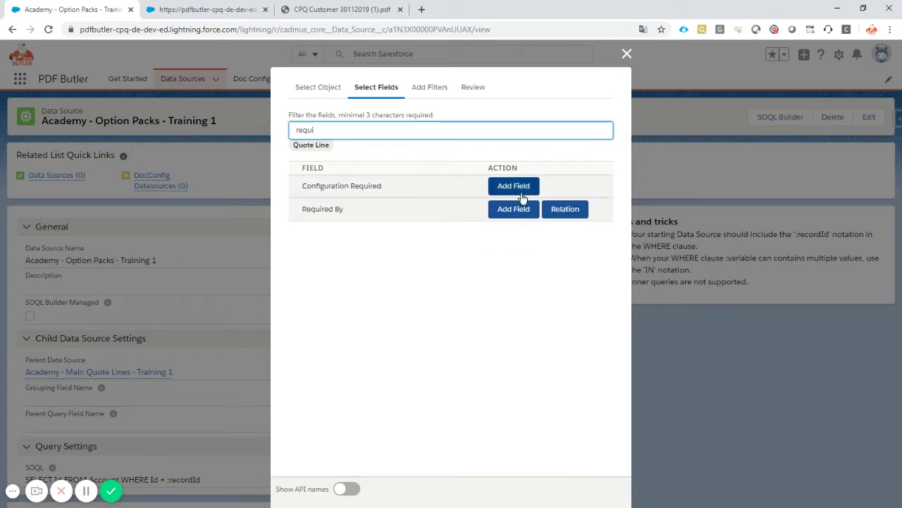
pyautogui.click(513, 208)
# Step: Follow the Product relation, add its Product Name field to the query and return to the Quote Line fields
pyautogui.doubleClick(360, 129)
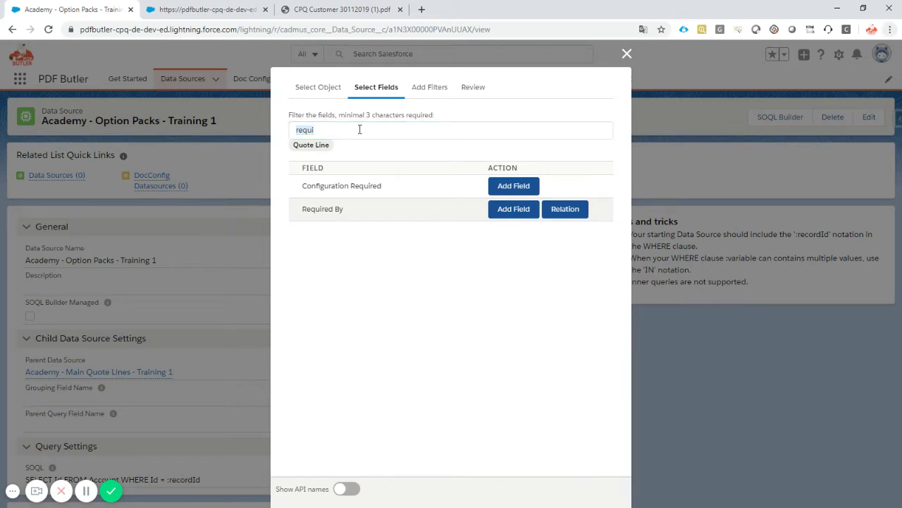
pyautogui.click(343, 130)
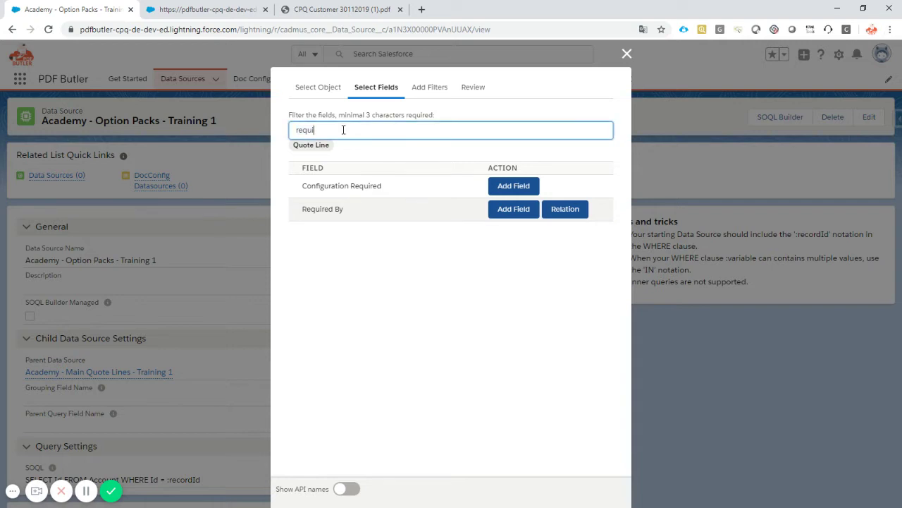
pyautogui.doubleClick(344, 129)
pyautogui.write('prod')
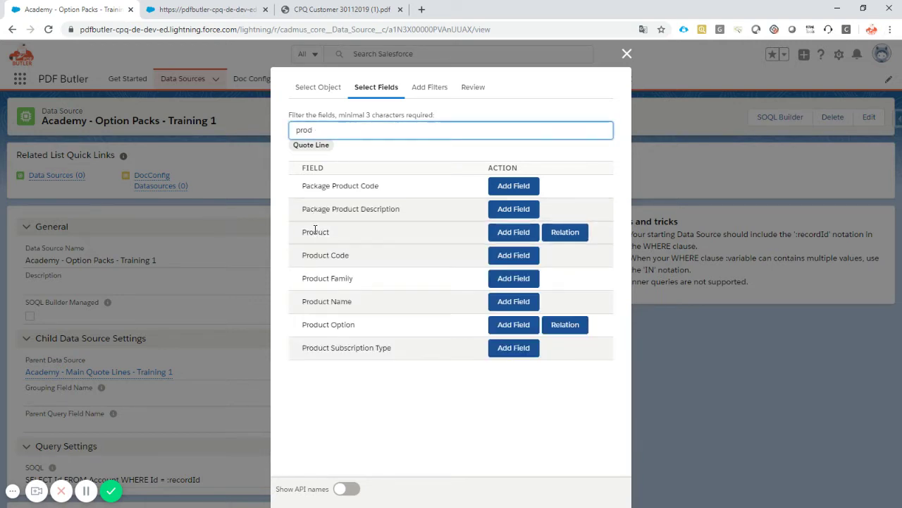
pyautogui.click(568, 236)
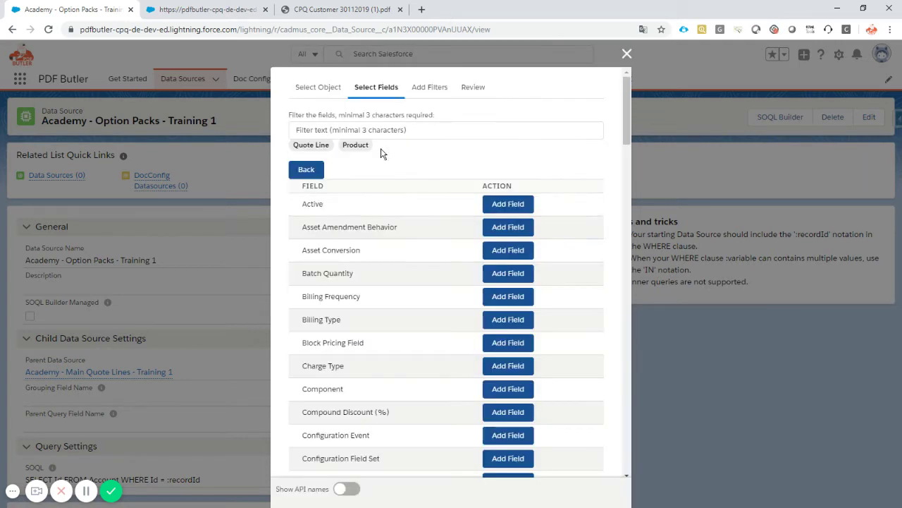
pyautogui.click(367, 132)
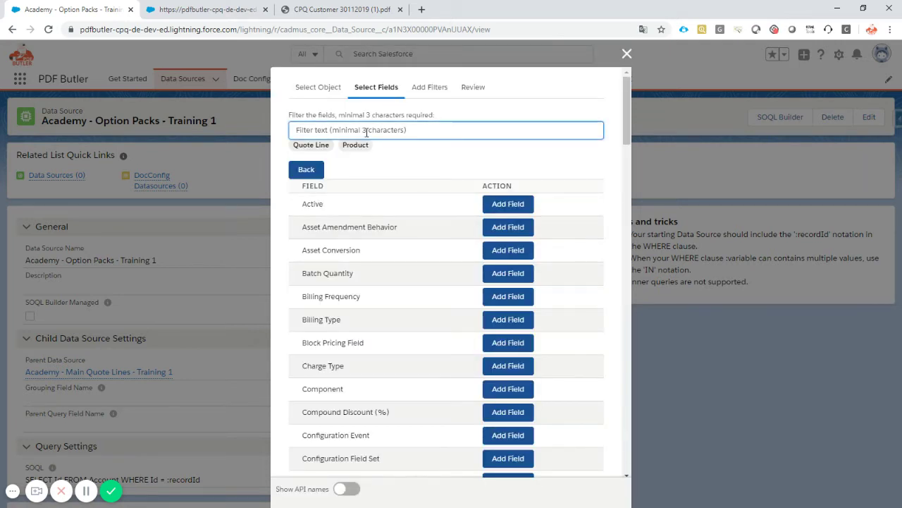
pyautogui.write('name')
pyautogui.click(511, 205)
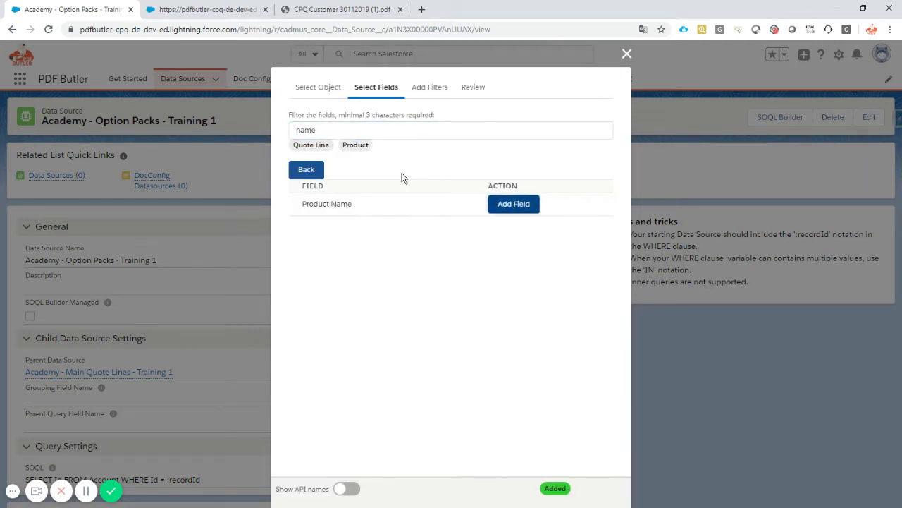
pyautogui.click(367, 146)
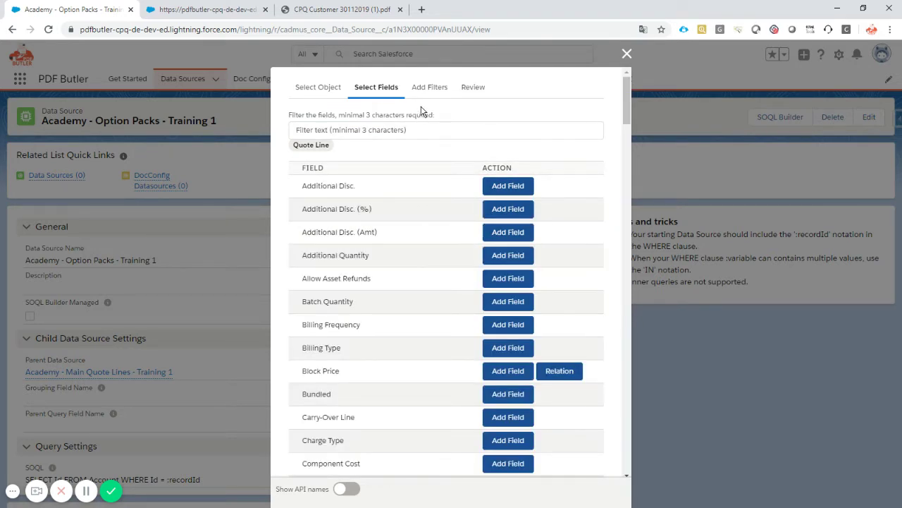
# Step: Add a Where clause that filters on Quote = the recordId
pyautogui.click(427, 90)
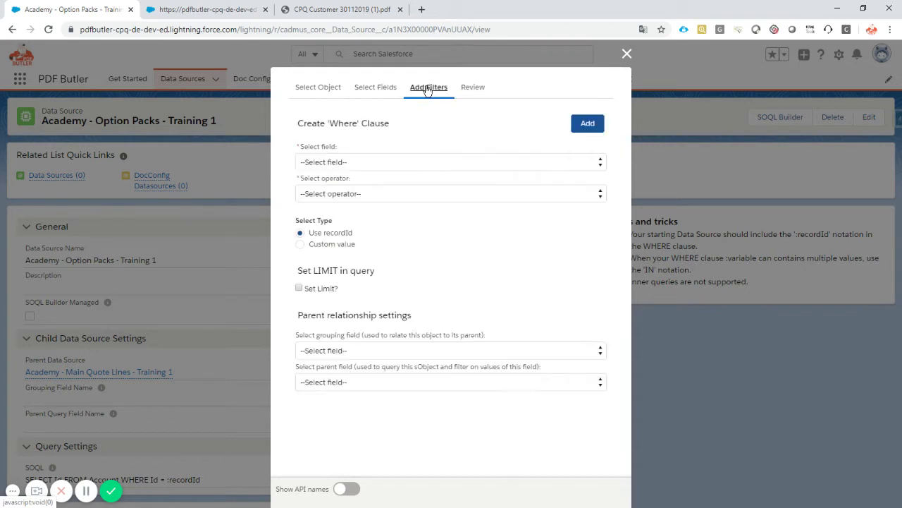
pyautogui.click(383, 162)
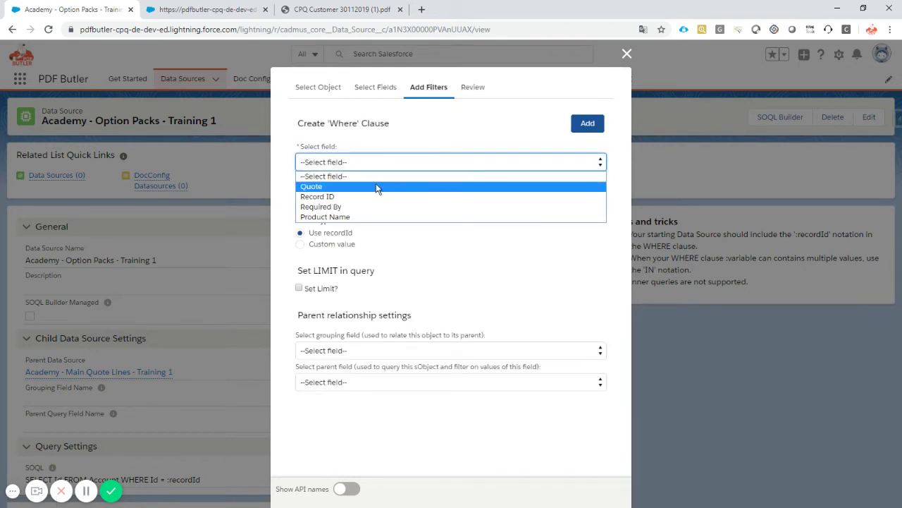
pyautogui.click(374, 188)
pyautogui.click(364, 192)
pyautogui.click(356, 218)
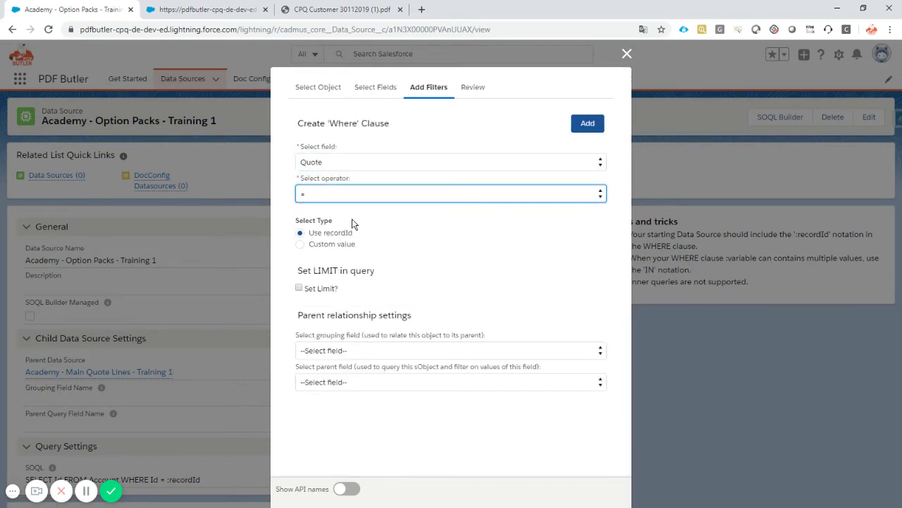
pyautogui.click(585, 126)
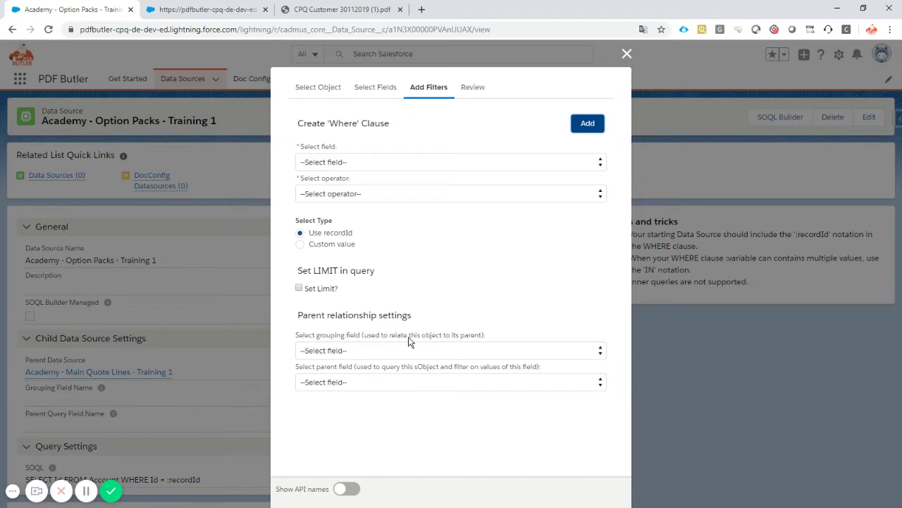
# Step: Relate the query to its parent with Required By as grouping field and Record ID as parent field
pyautogui.click(446, 353)
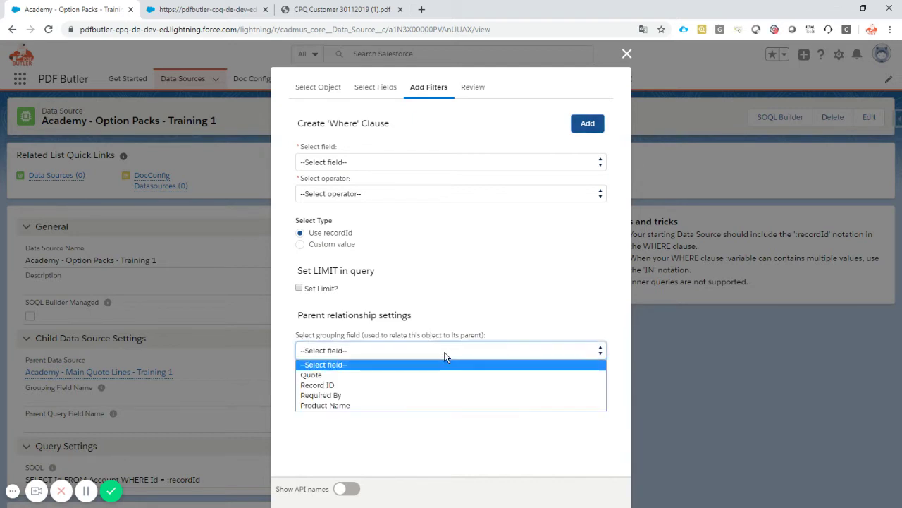
pyautogui.click(423, 396)
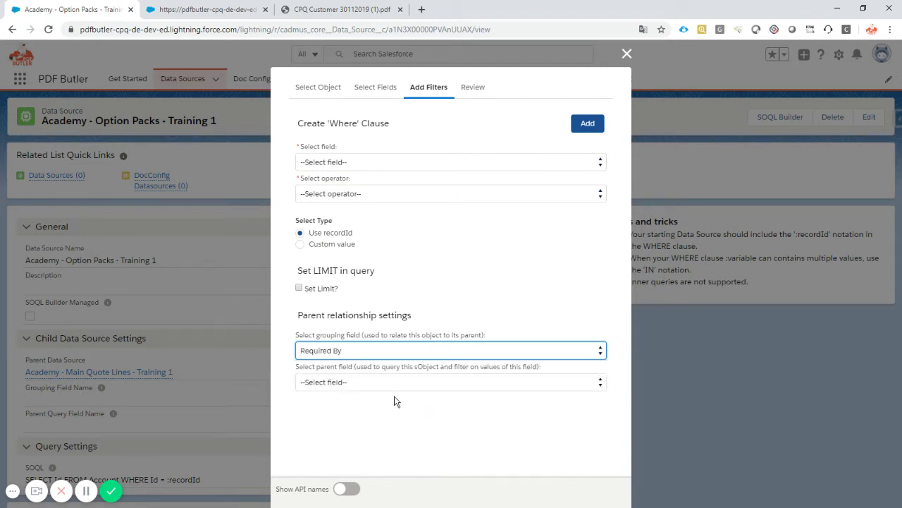
pyautogui.click(366, 384)
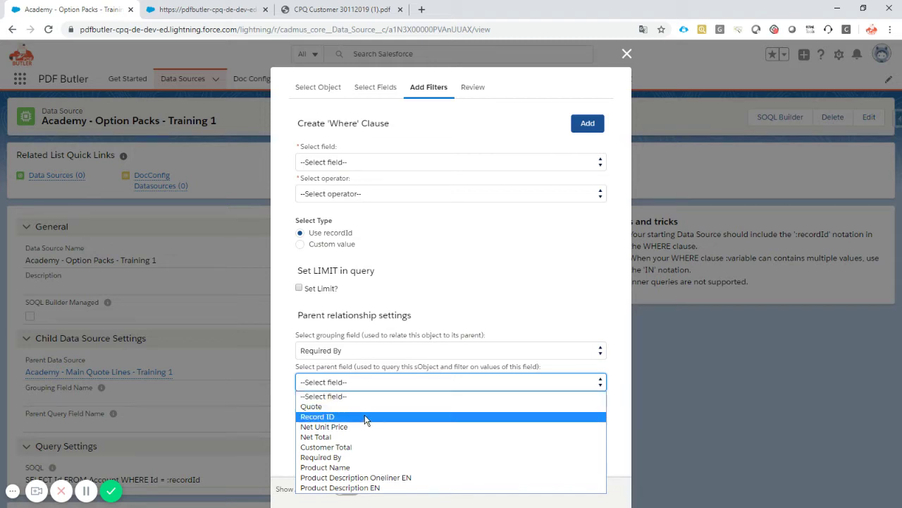
pyautogui.click(366, 417)
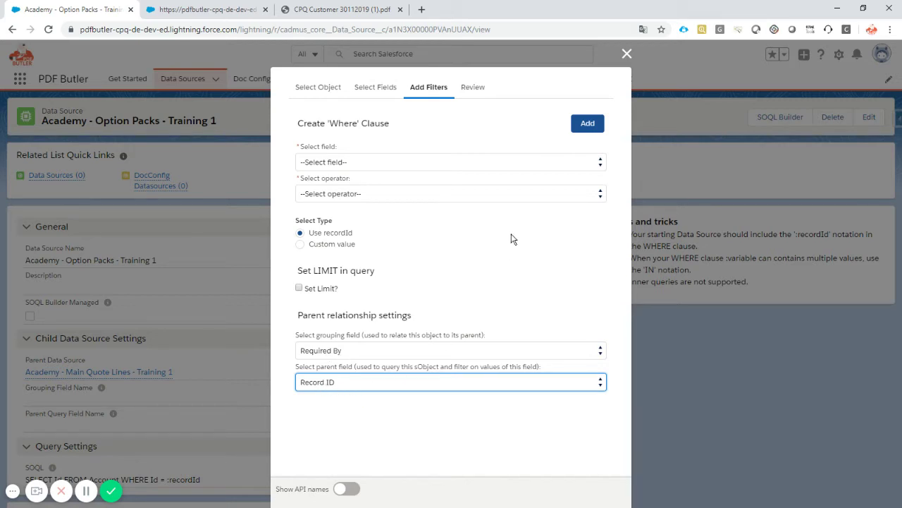
# Step: Review the selected fields and generated SOQL, then save the query to the data source
pyautogui.click(473, 91)
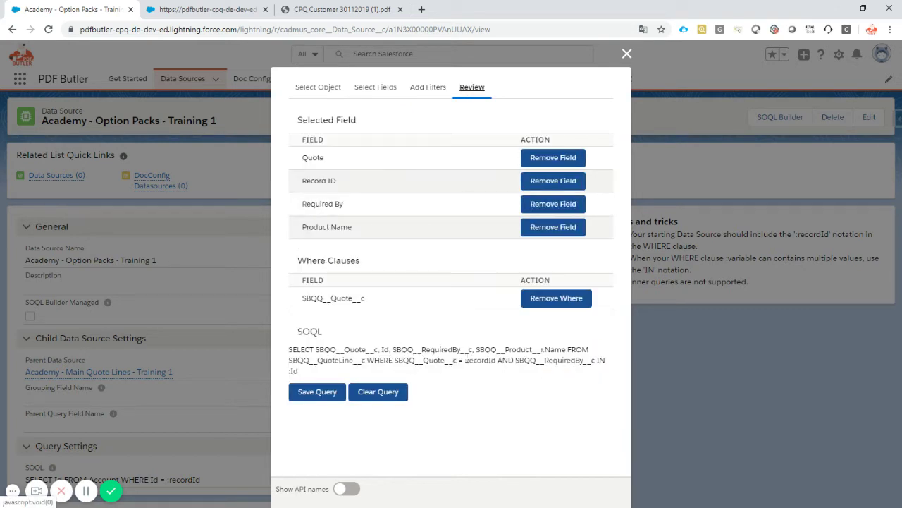
pyautogui.click(317, 393)
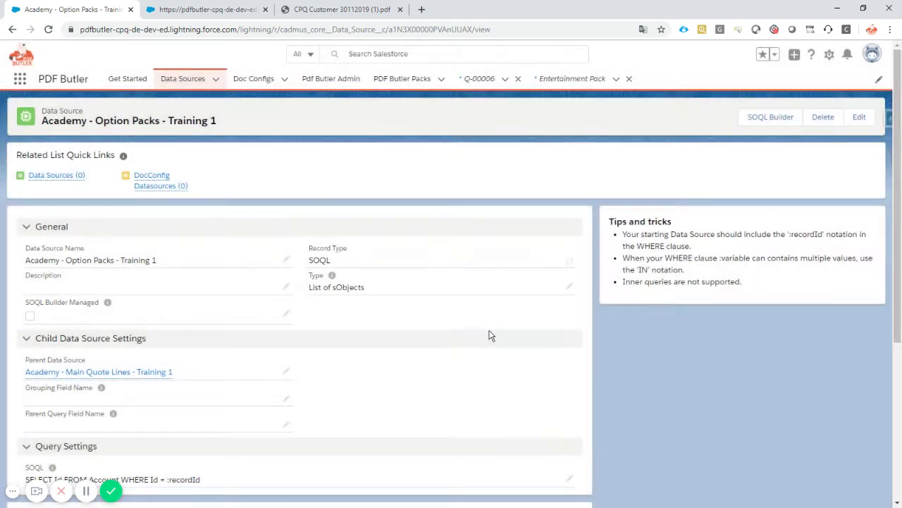
pyautogui.scroll(-2, 303, 310)
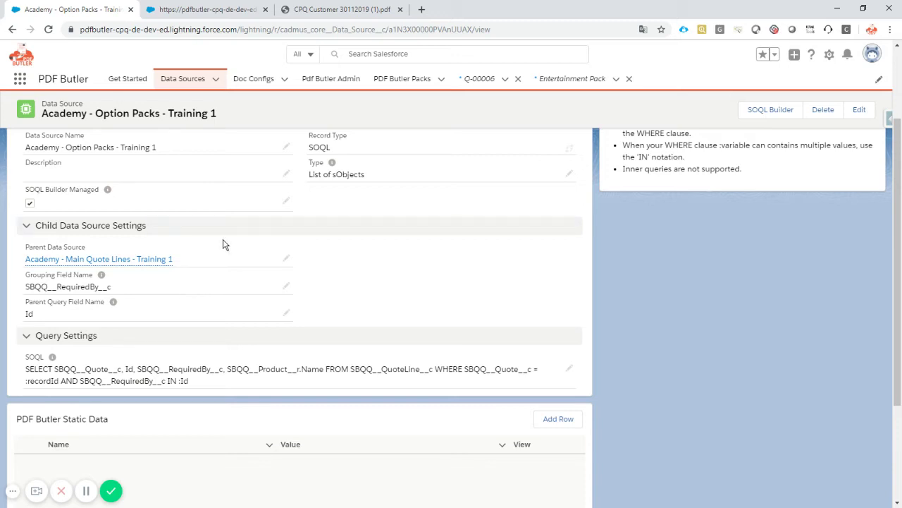
# Step: In the doc config, choose the updated DEMO CPQ Lines - Empty.docx as the default document and save the configuration to the server
pyautogui.click(217, 10)
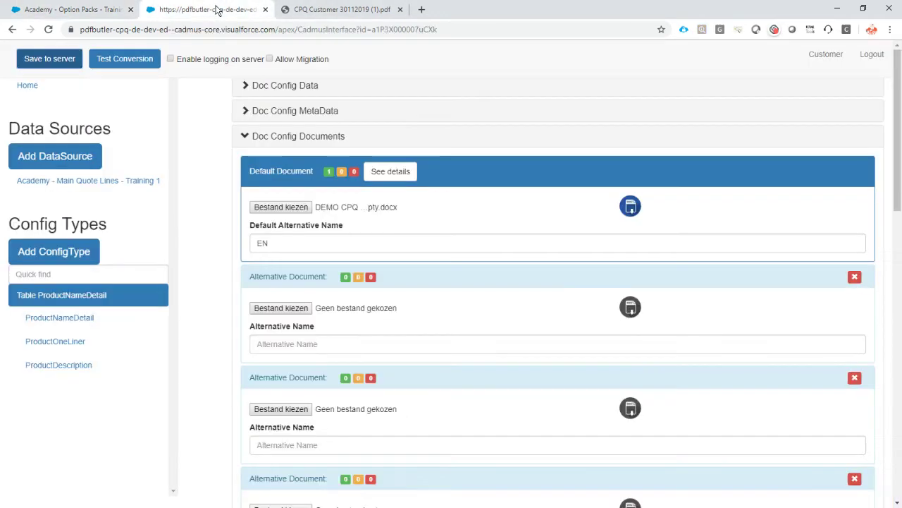
pyautogui.click(289, 212)
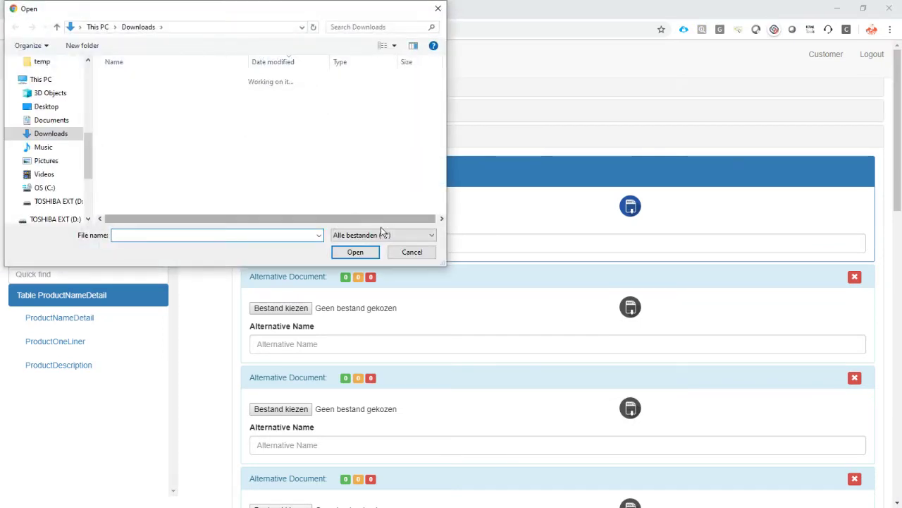
pyautogui.click(412, 251)
pyautogui.hotkey('alt', 'Tab')
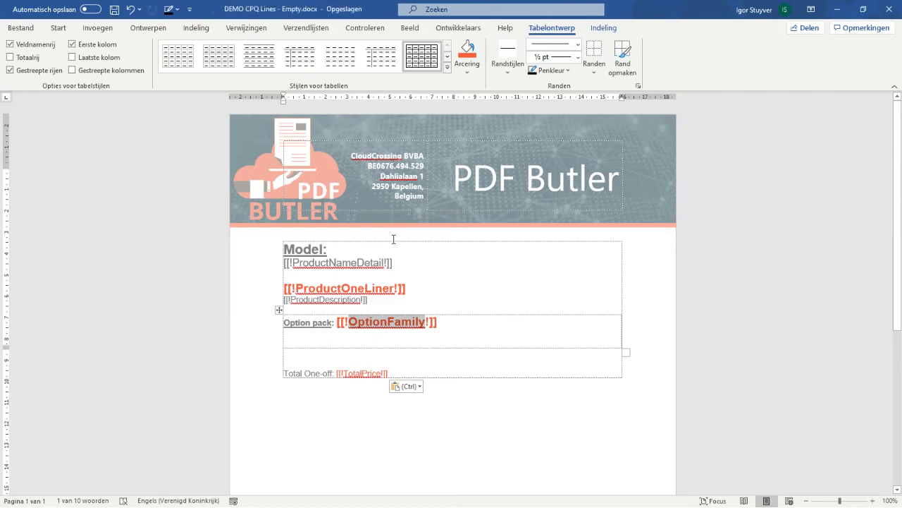
pyautogui.hotkey('alt', 'Tab')
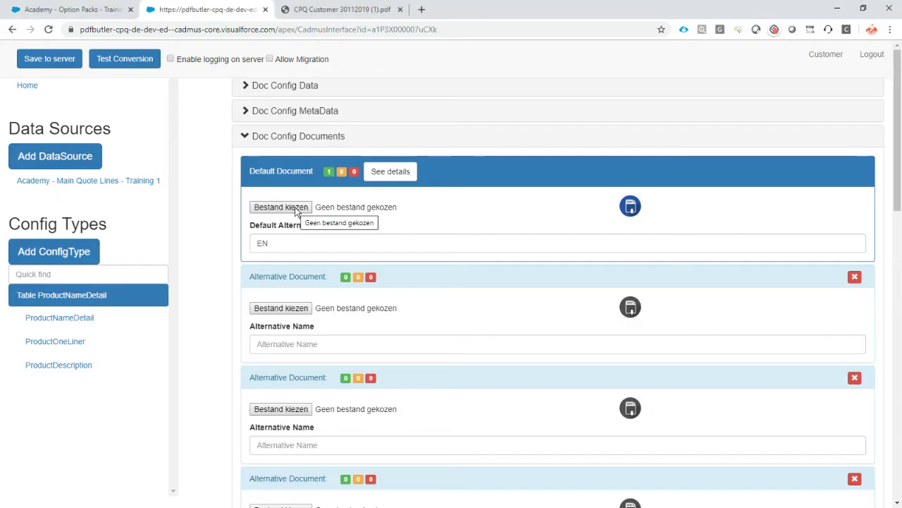
pyautogui.click(336, 201)
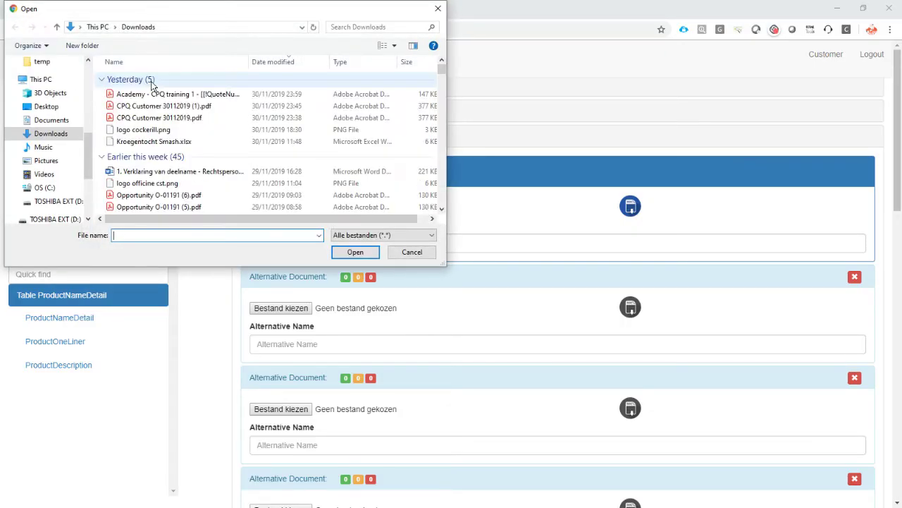
pyautogui.doubleClick(152, 94)
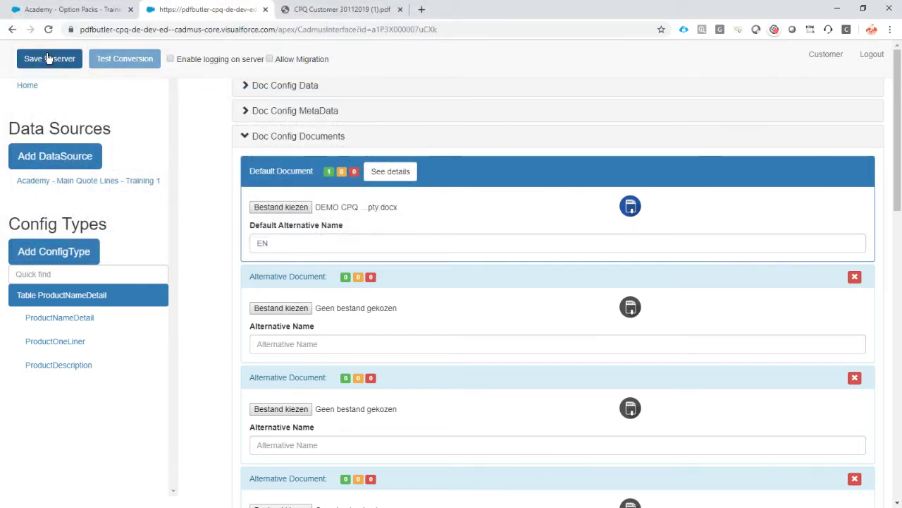
pyautogui.click(51, 60)
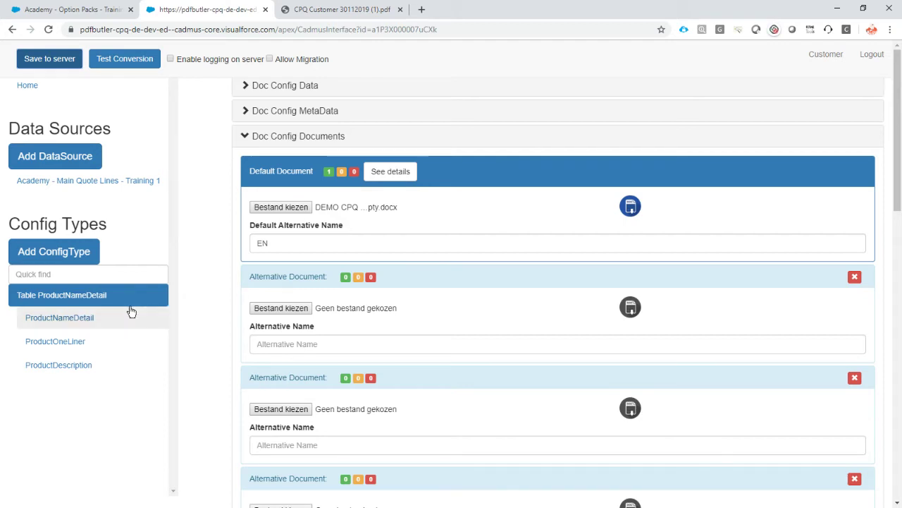
# Step: Compare the Table ProductNameDetail config type with the nested Option pack table in the Word template and copy its OptionFamily merge field name
pyautogui.click(89, 317)
pyautogui.click(89, 296)
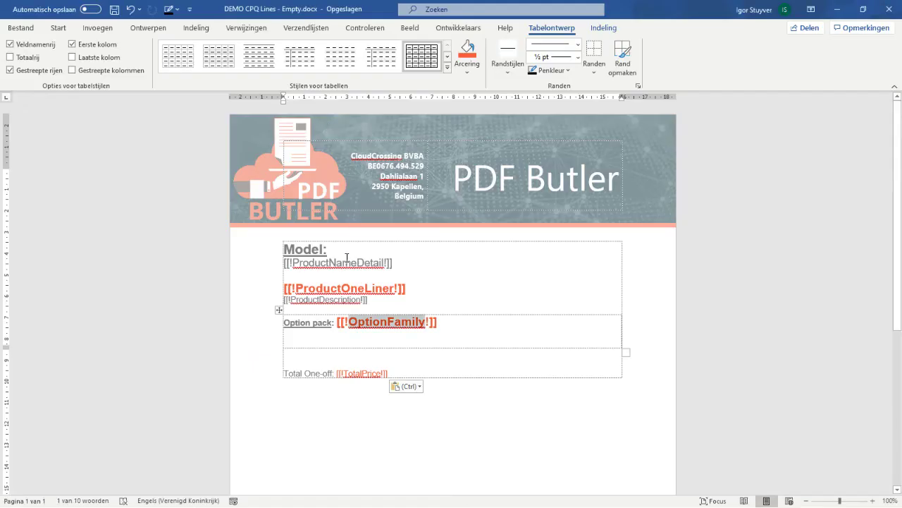
pyautogui.click(314, 322)
pyautogui.click(281, 320)
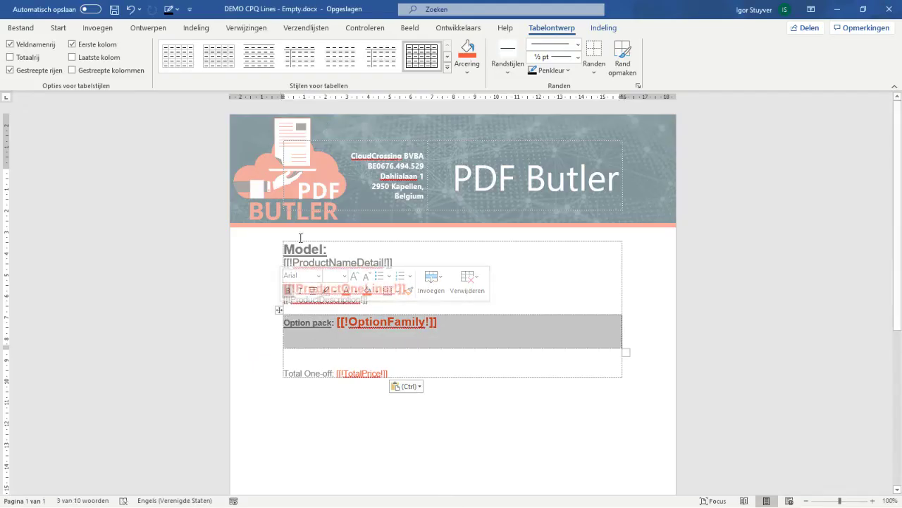
pyautogui.doubleClick(385, 325)
pyautogui.hotkey('ctrl', 'z')
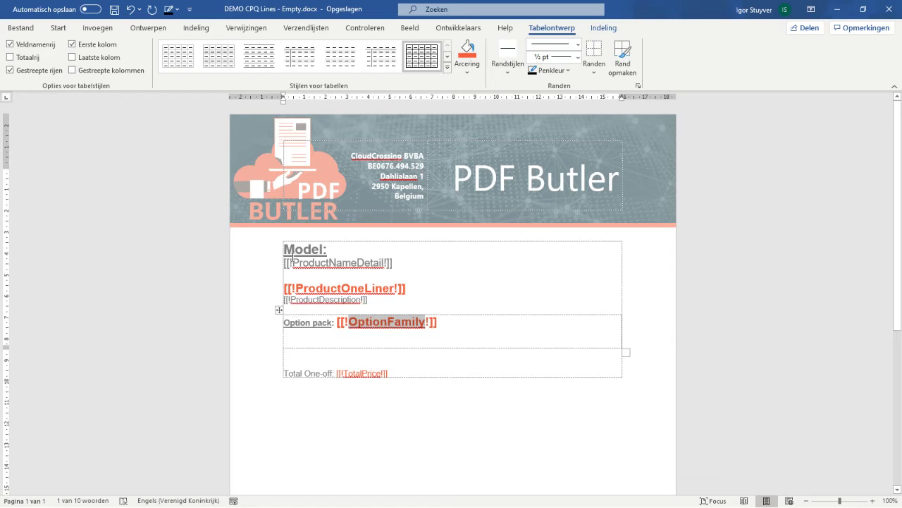
pyautogui.click(571, 262)
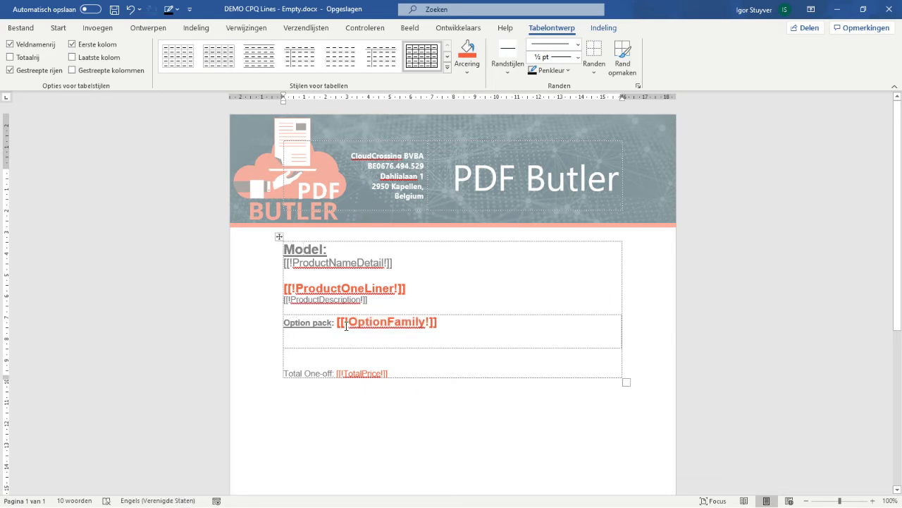
pyautogui.hotkey('alt', 'Tab')
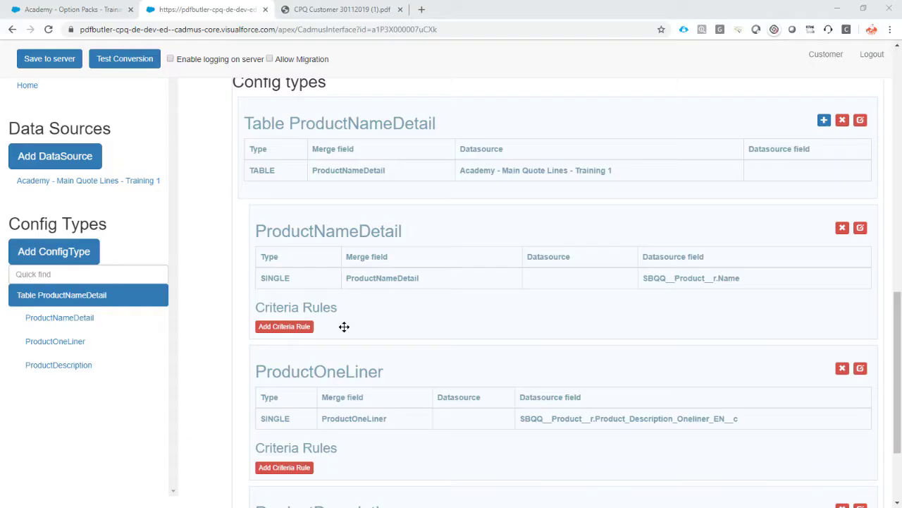
pyautogui.click(824, 121)
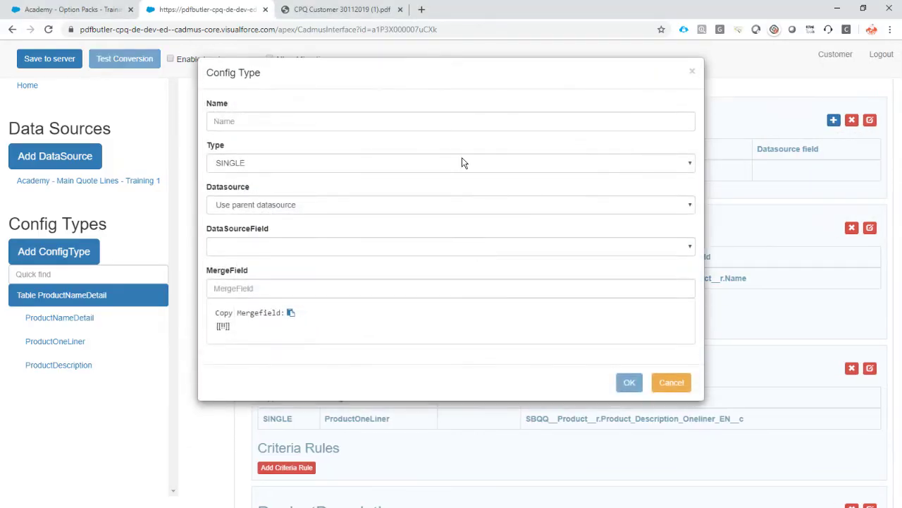
pyautogui.click(273, 120)
pyautogui.write('OptionFamily')
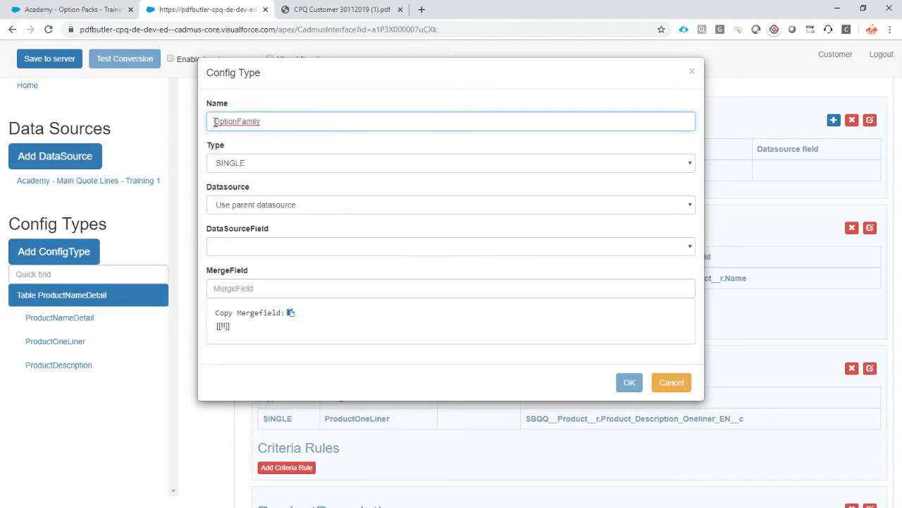
pyautogui.click(215, 121)
pyautogui.write('Table')
pyautogui.click(259, 162)
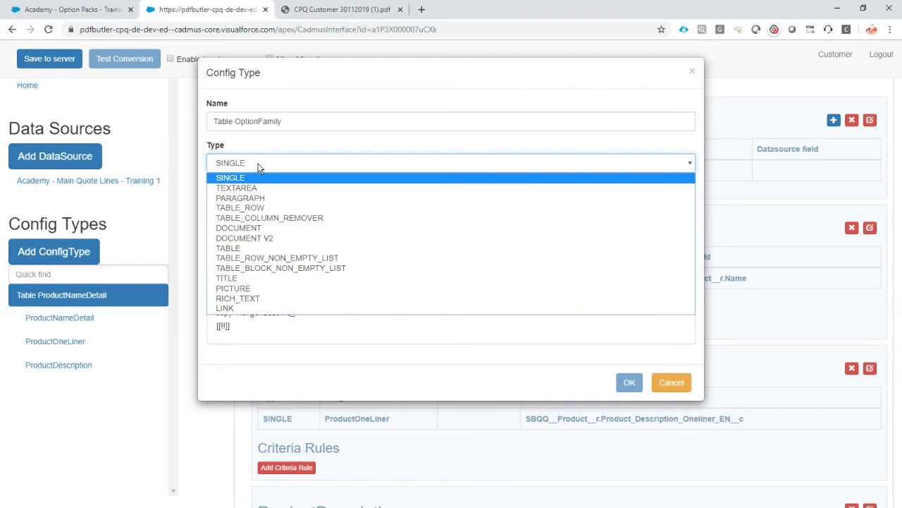
pyautogui.click(262, 247)
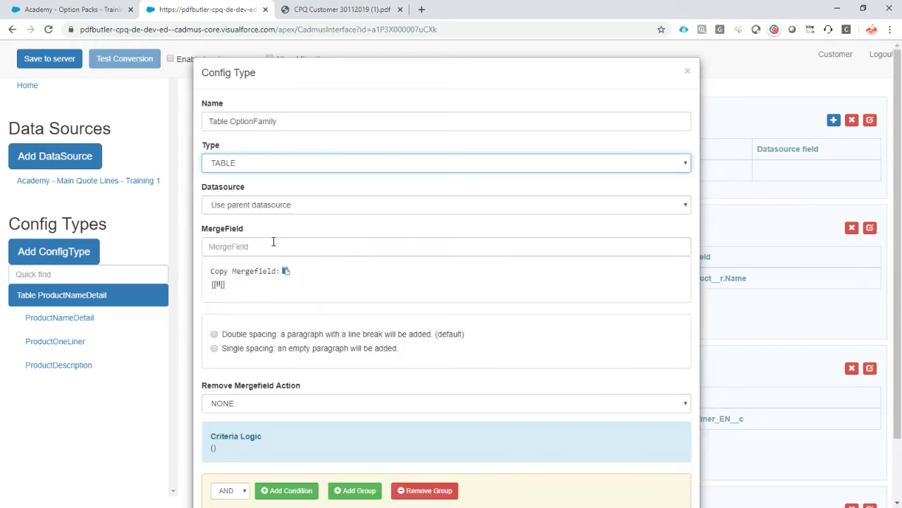
pyautogui.click(268, 204)
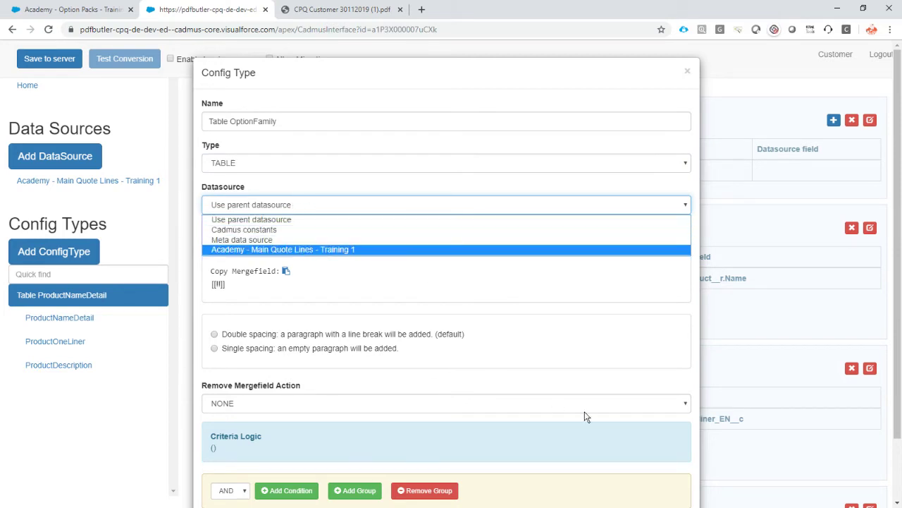
pyautogui.scroll(-2, 665, 455)
pyautogui.click(667, 472)
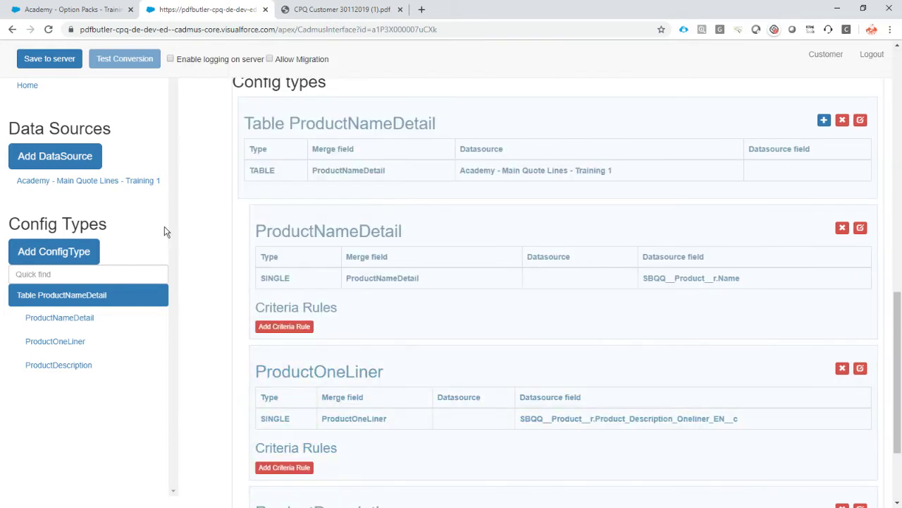
pyautogui.click(73, 161)
pyautogui.click(671, 428)
# Step: Add Academy - Option Packs - Training 1 as a child data source of Academy - Main Quote Lines - Training 1
pyautogui.click(95, 181)
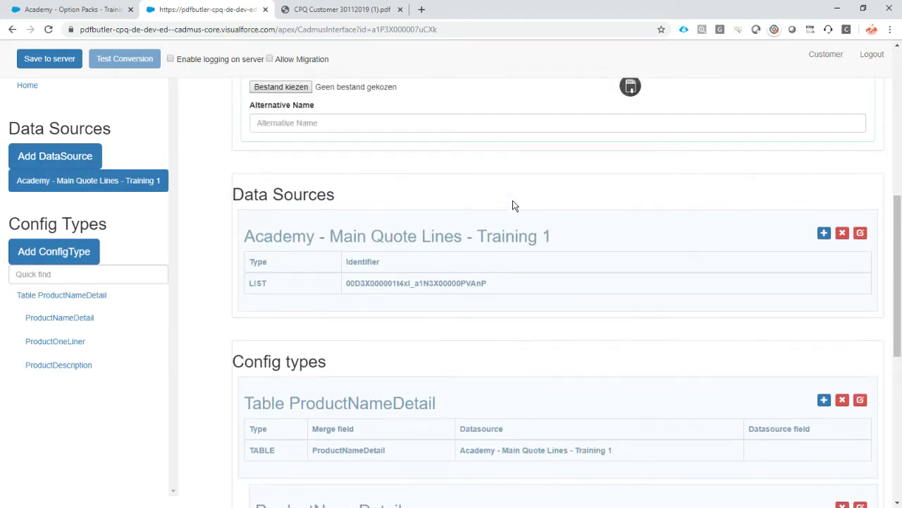
pyautogui.click(824, 232)
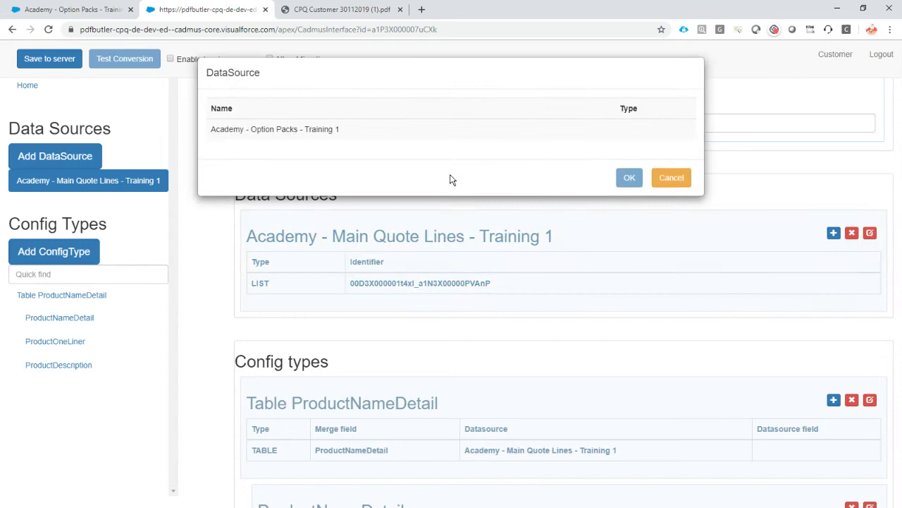
pyautogui.click(263, 133)
pyautogui.scroll(-1, 376, 221)
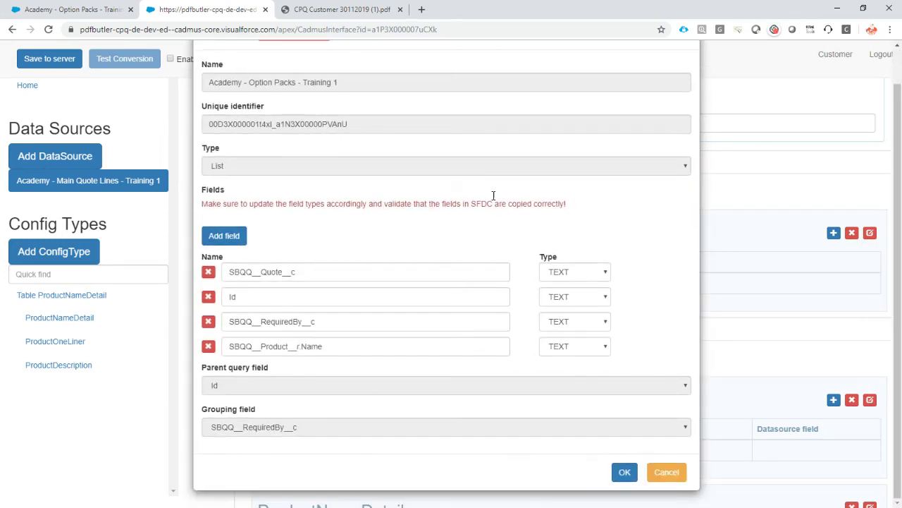
pyautogui.click(625, 471)
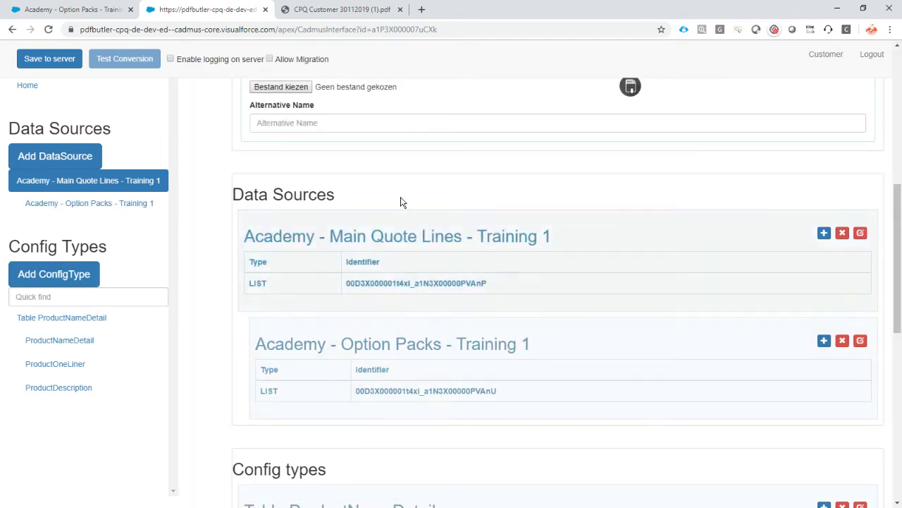
# Step: Start a child config type under Table ProductNameDetail, named Table OptionFamily with type TABLE
pyautogui.click(95, 318)
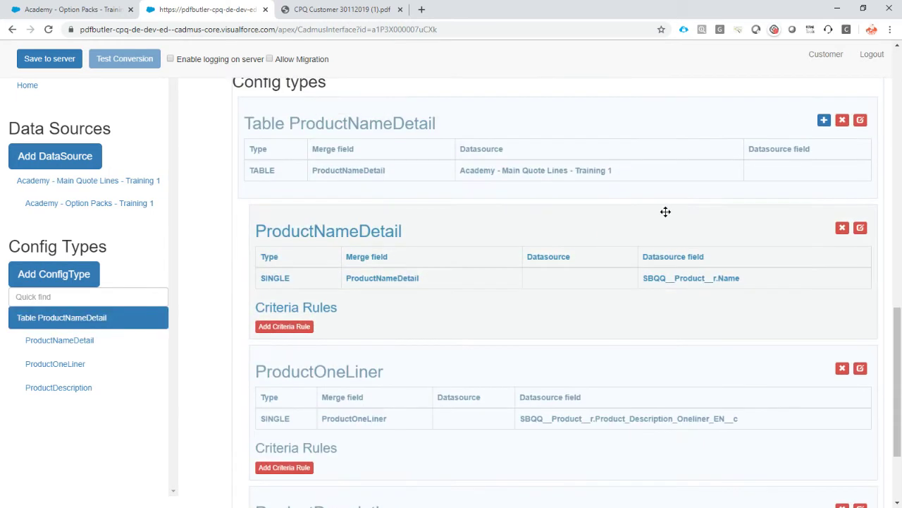
pyautogui.click(824, 120)
pyautogui.click(290, 120)
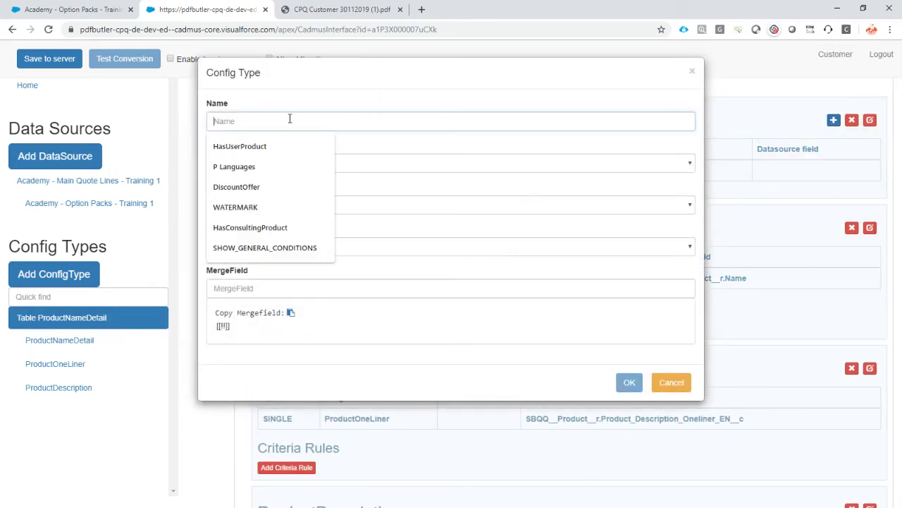
pyautogui.write('Table OptionFamily')
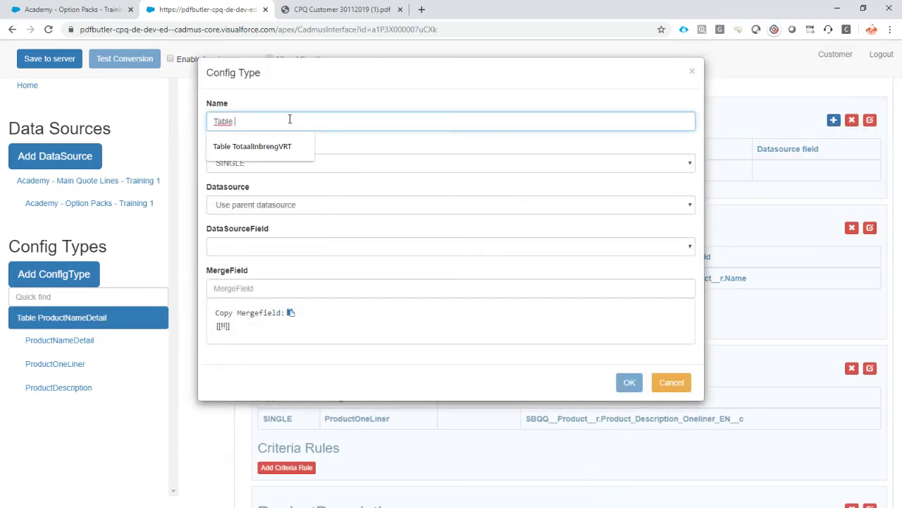
pyautogui.click(277, 162)
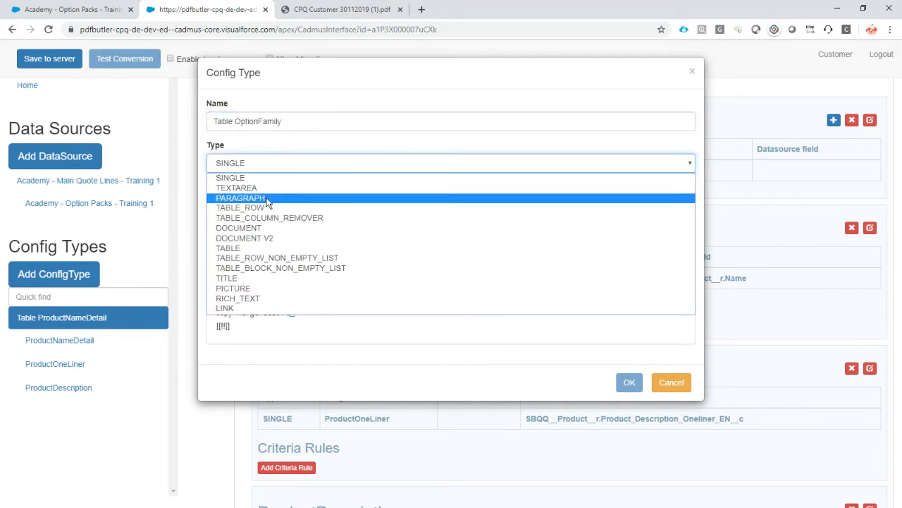
pyautogui.click(260, 248)
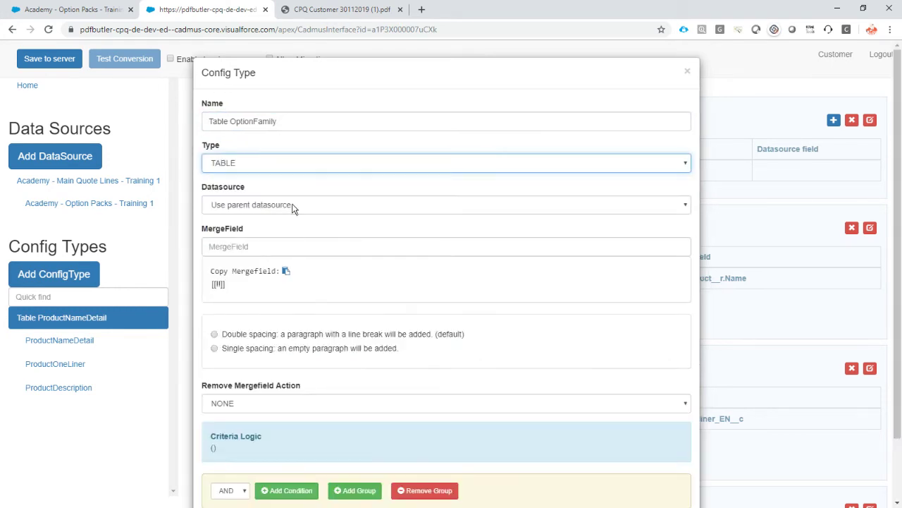
# Step: Assign the Academy - Option Packs - Training 1 data source, merge field OptionFamily and single spacing to the config type, and confirm it
pyautogui.click(292, 206)
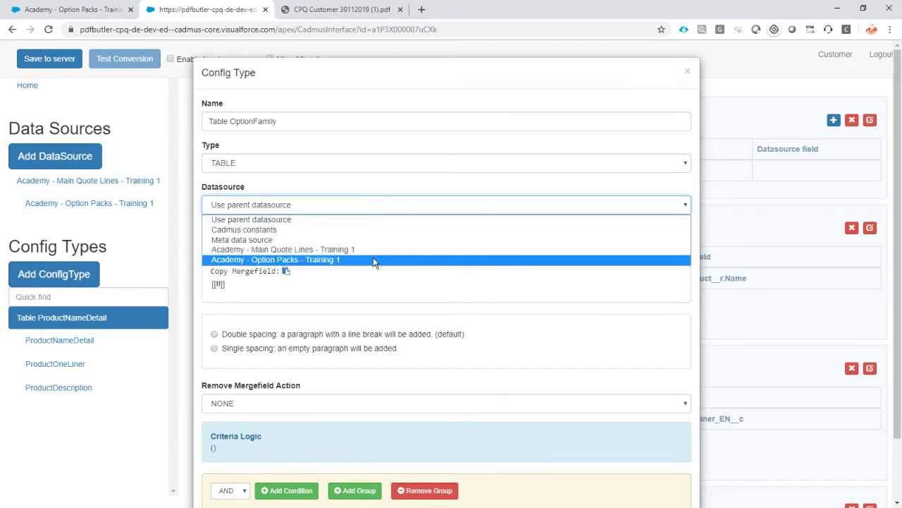
pyautogui.click(368, 259)
pyautogui.click(302, 245)
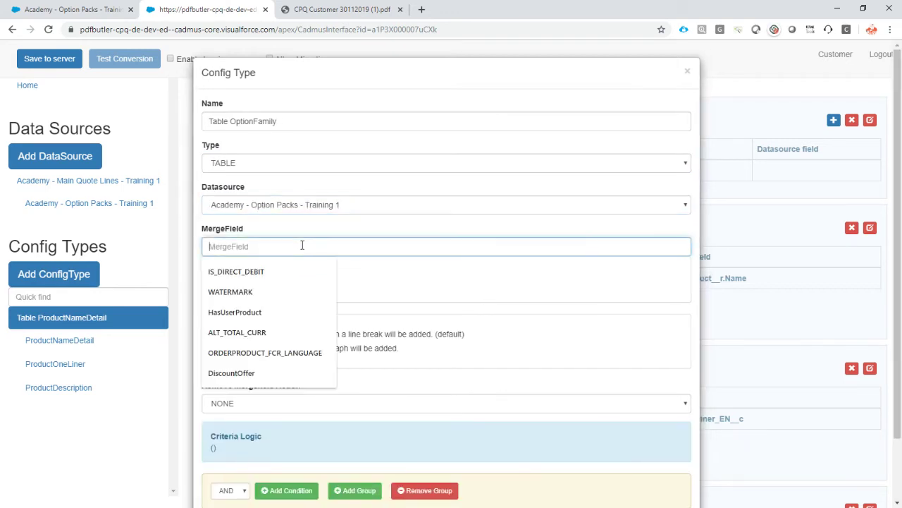
pyautogui.write('OptionFamily')
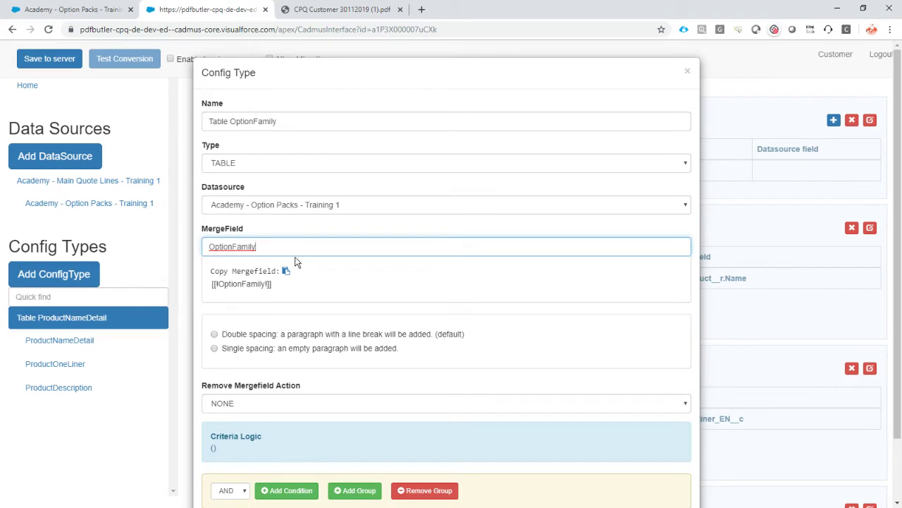
pyautogui.scroll(-1, 296, 260)
pyautogui.click(239, 295)
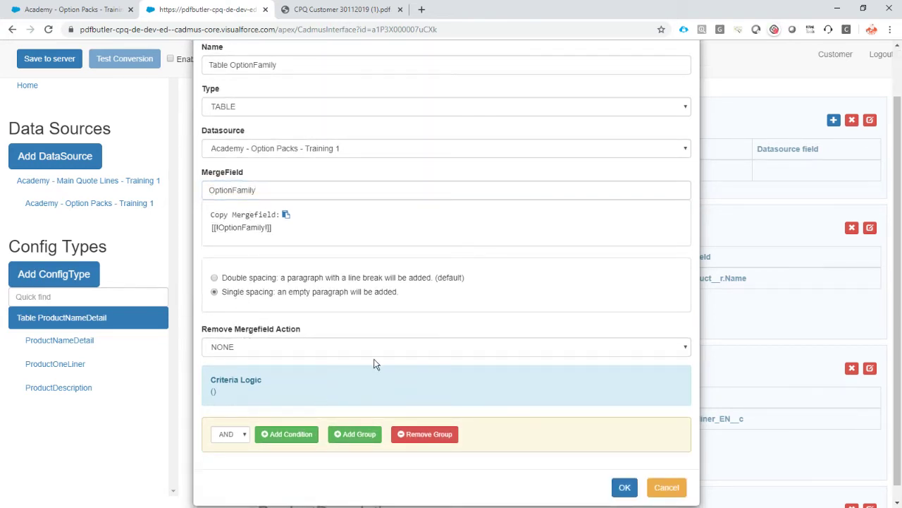
pyautogui.click(624, 488)
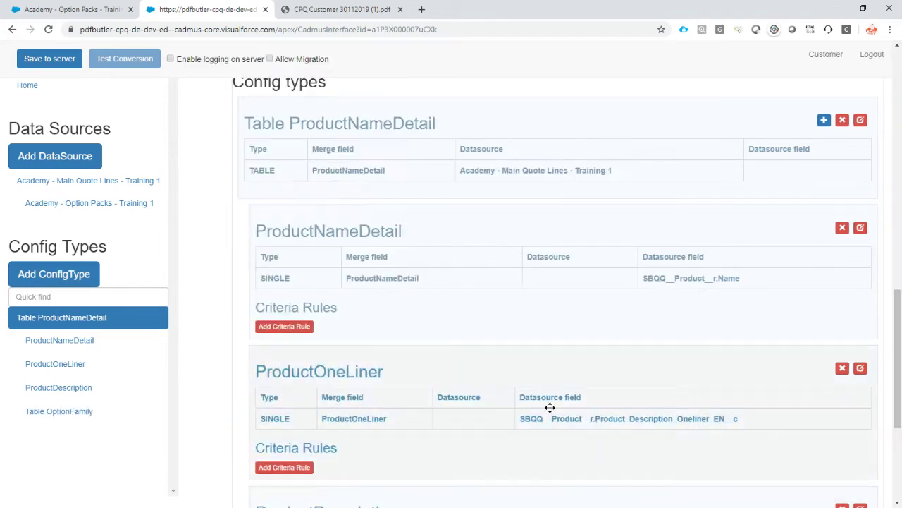
# Step: Copy the OptionFamily merge field name from the Word template and start a child config type under Table OptionFamily named OptionFamily
pyautogui.click(81, 416)
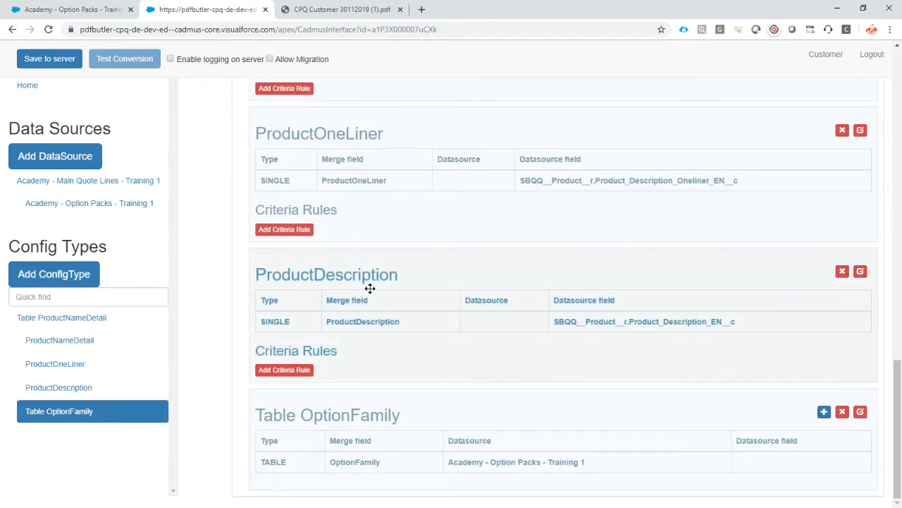
pyautogui.hotkey('alt', 'Tab')
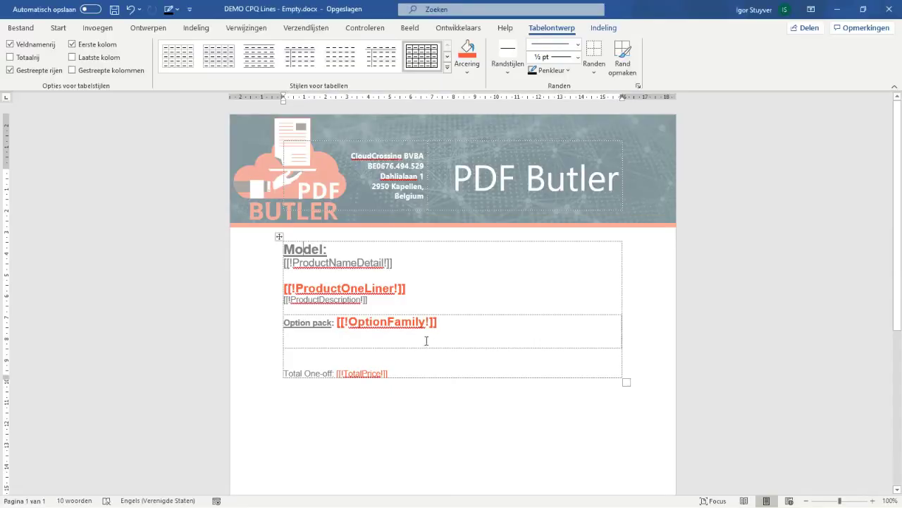
pyautogui.doubleClick(382, 321)
pyautogui.hotkey('ctrl', 'c')
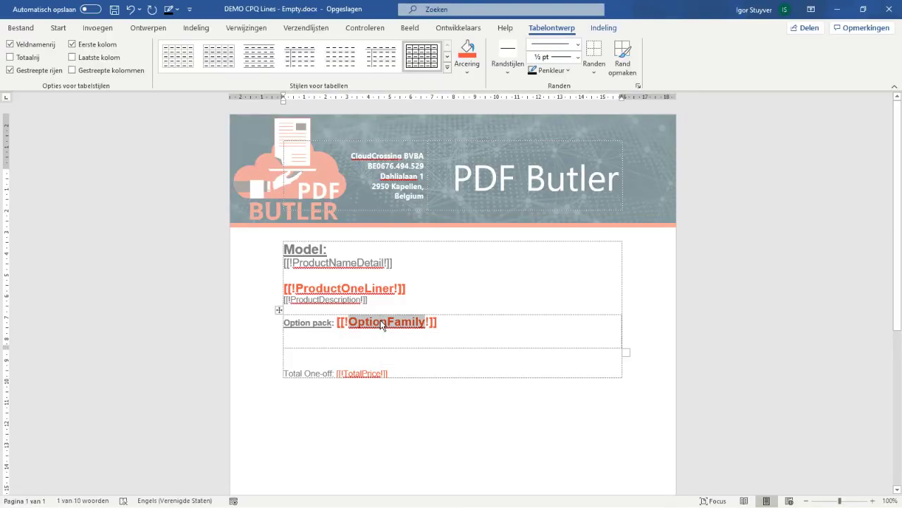
pyautogui.hotkey('alt', 'Tab')
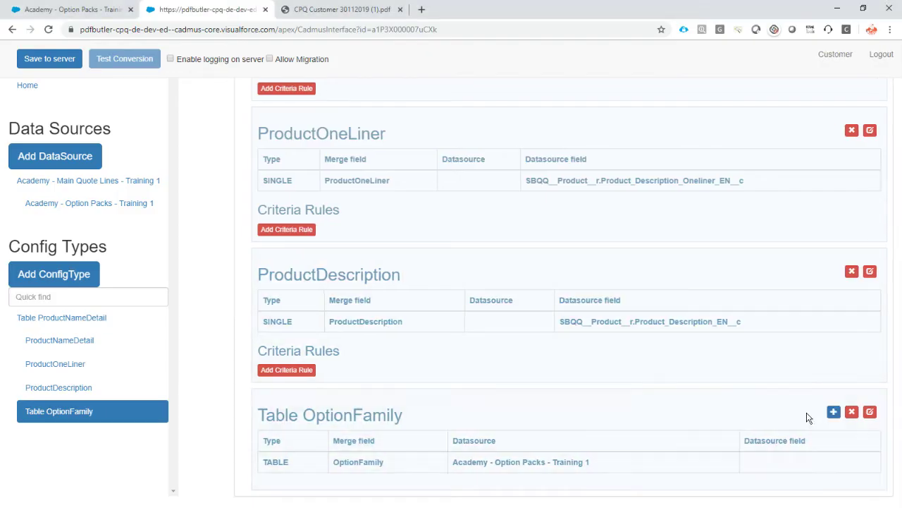
pyautogui.click(833, 411)
pyautogui.click(256, 121)
pyautogui.hotkey('ctrl', 'v')
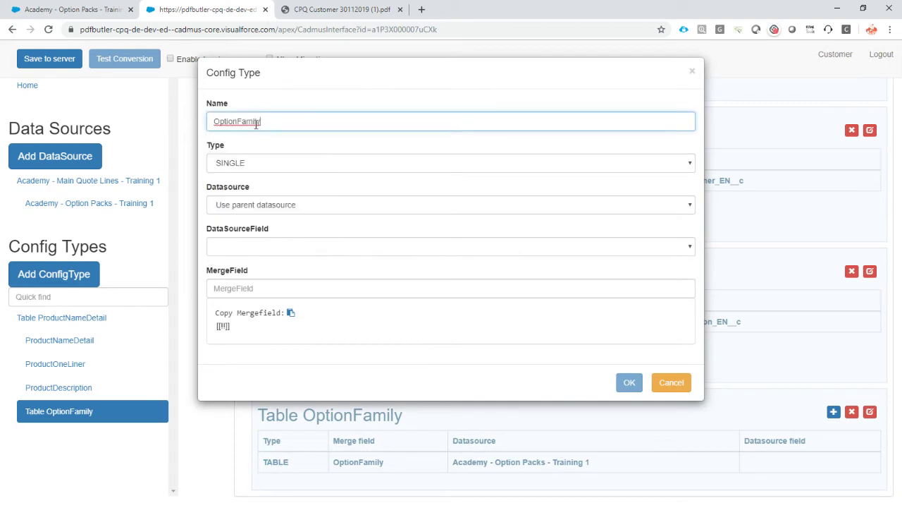
# Step: Assign data source field SBQQ__Product__r.Name and merge field OptionFamily to the config type, confirm it, and save the doc config to the server
pyautogui.click(253, 246)
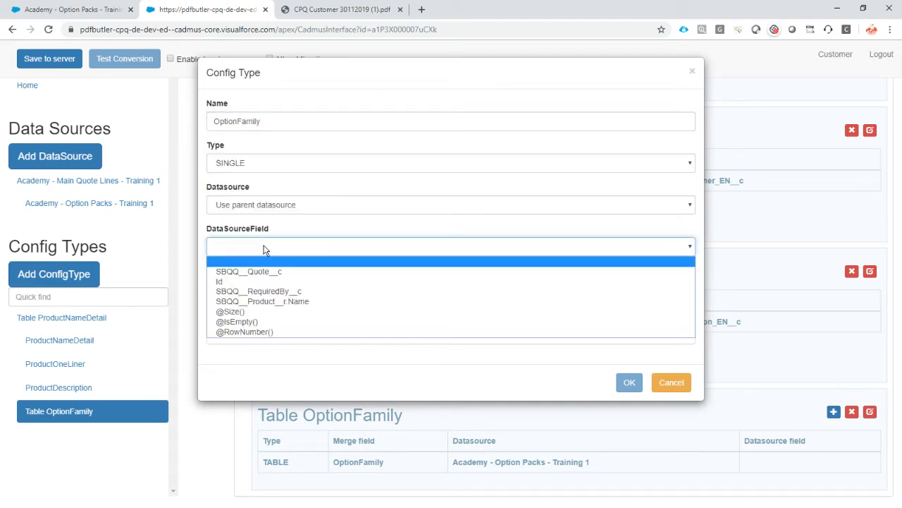
pyautogui.click(320, 301)
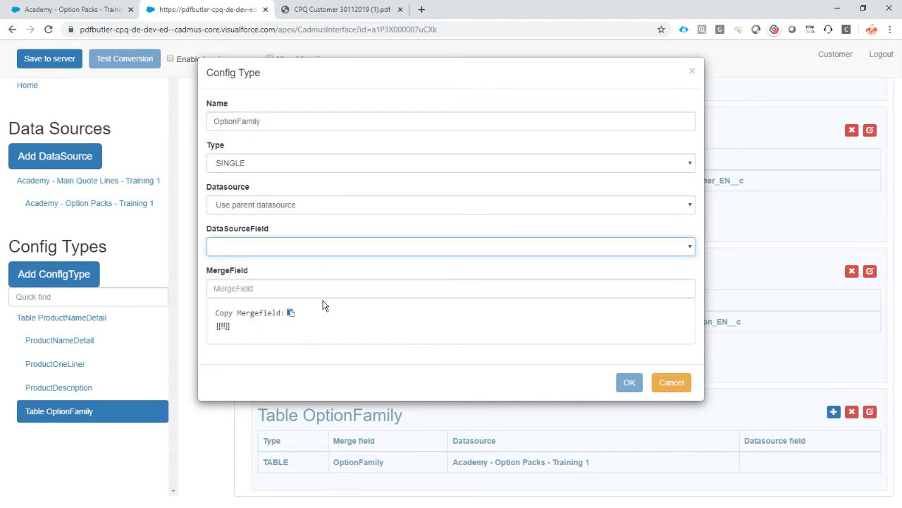
pyautogui.click(268, 281)
pyautogui.hotkey('ctrl', 'v')
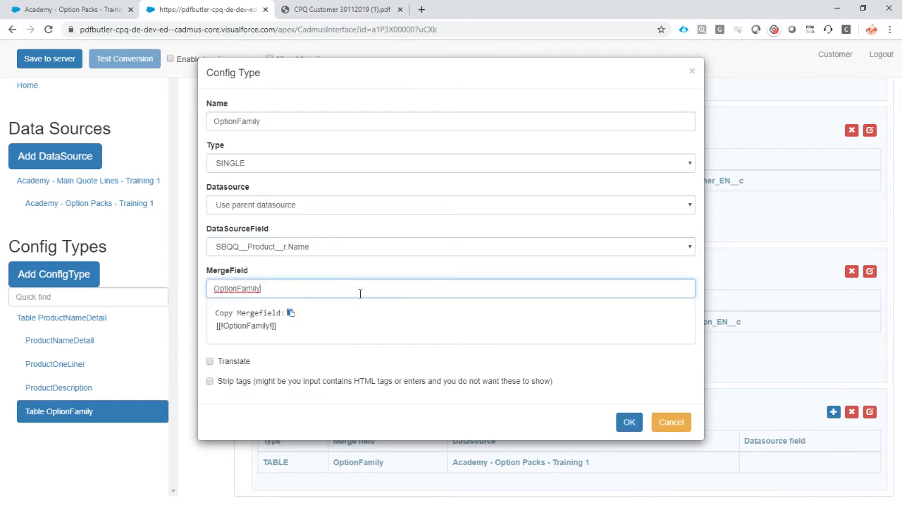
pyautogui.click(629, 422)
pyautogui.click(49, 59)
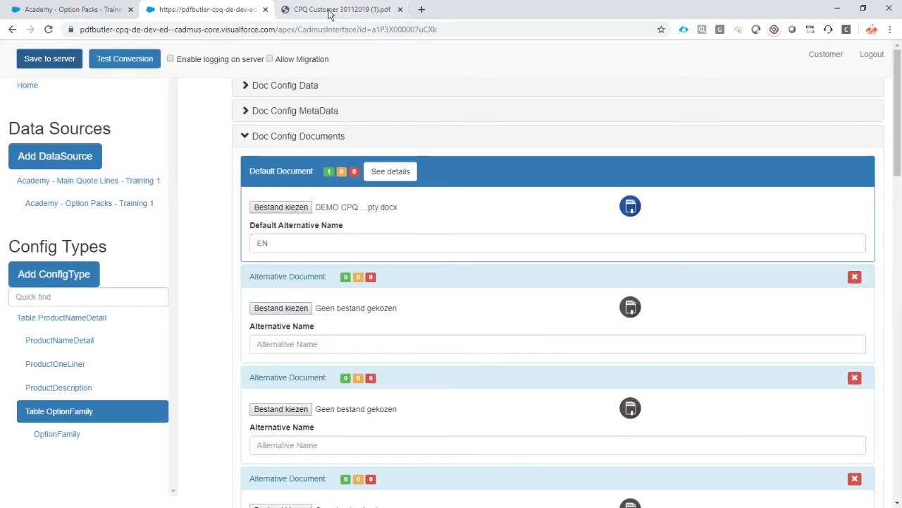
# Step: Open the quote record from Salesforce in a new browser tab and generate the PDF preview of Academy - CPQ training 1
pyautogui.click(76, 10)
pyautogui.scroll(2, 645, 201)
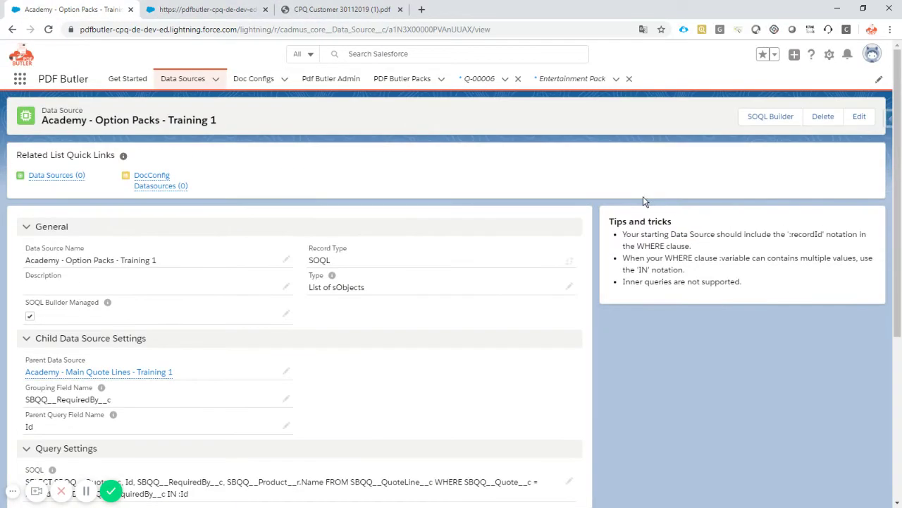
pyautogui.rightClick(484, 83)
pyautogui.click(487, 90)
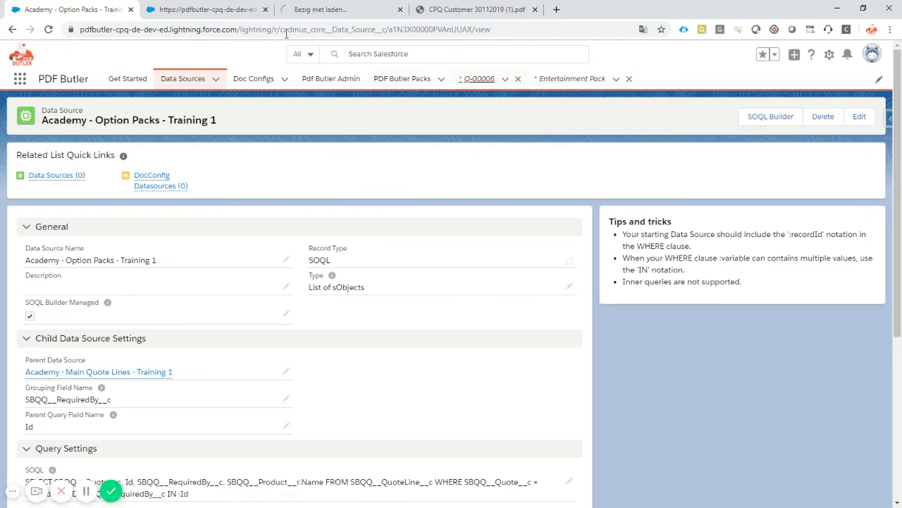
pyautogui.click(341, 10)
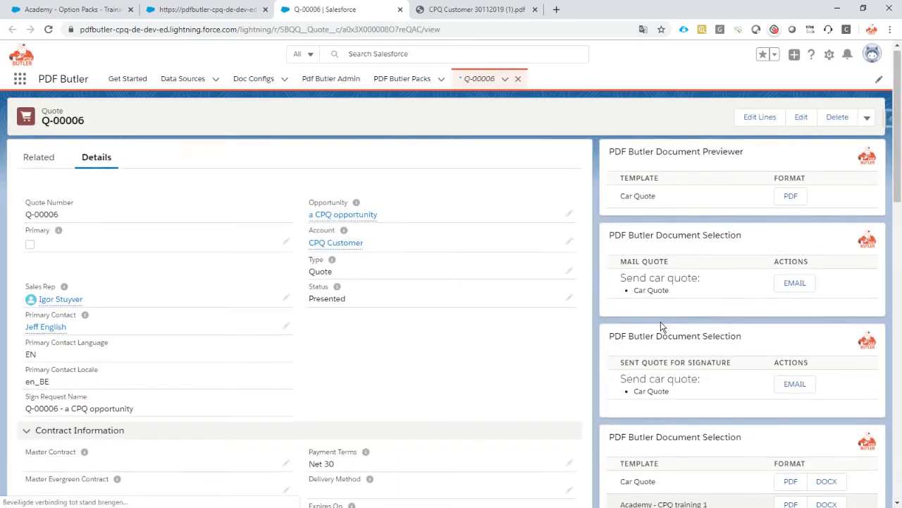
pyautogui.scroll(-1, 679, 435)
pyautogui.click(791, 452)
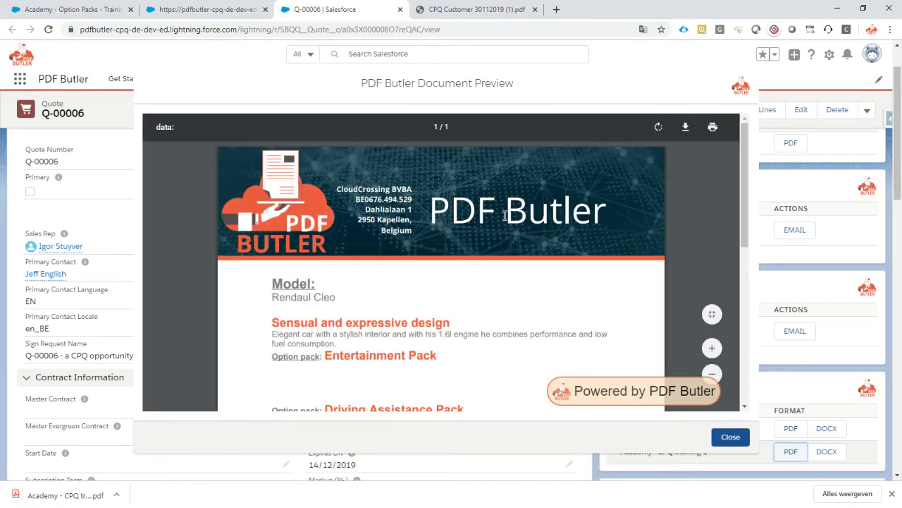
# Step: Examine the model sections and their nested option packs for Rendaul Cleo and Rendaul Magene in the generated preview
pyautogui.scroll(-2, 504, 215)
pyautogui.scroll(1, 505, 215)
pyautogui.scroll(2, 512, 241)
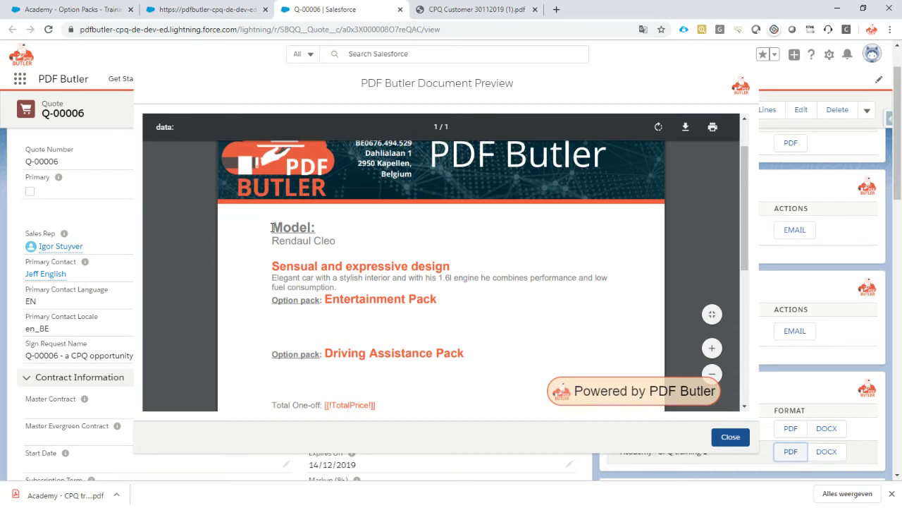
pyautogui.moveTo(272, 228); pyautogui.dragTo(469, 360)
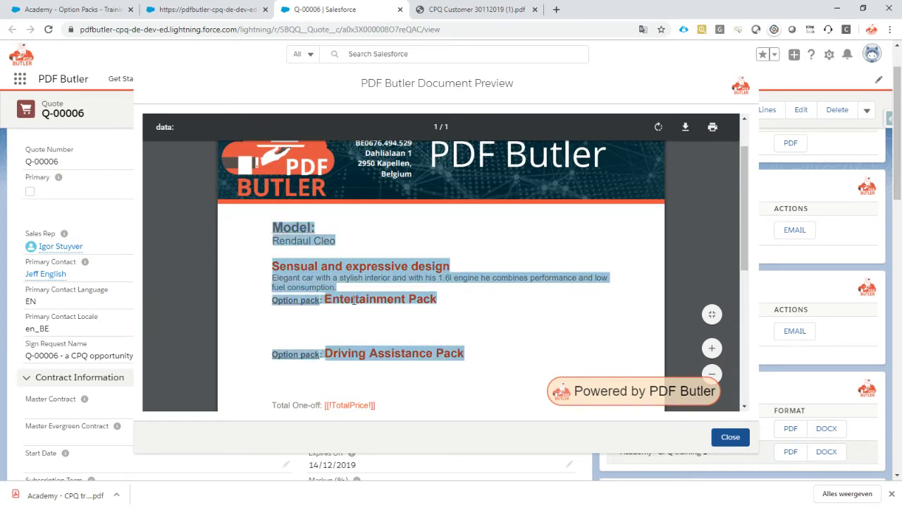
pyautogui.scroll(-2, 350, 323)
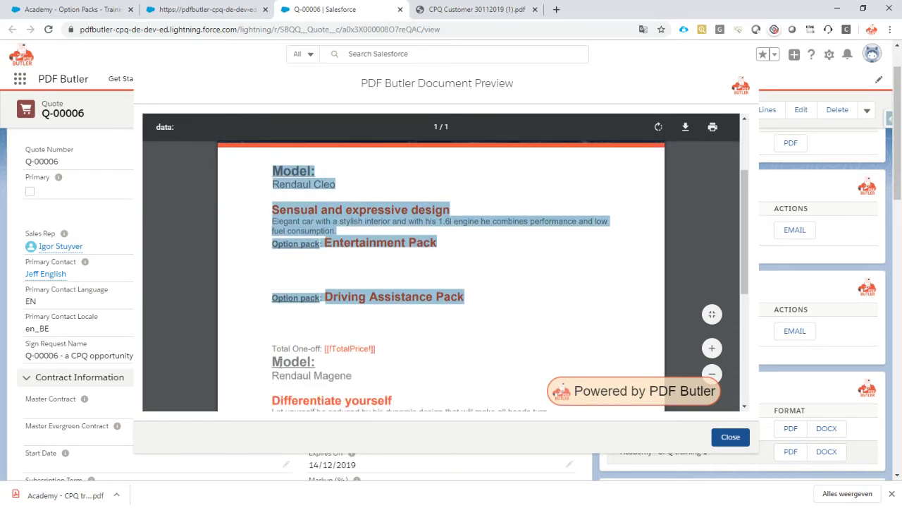
pyautogui.moveTo(280, 362); pyautogui.dragTo(341, 365)
pyautogui.scroll(-4, 423, 359)
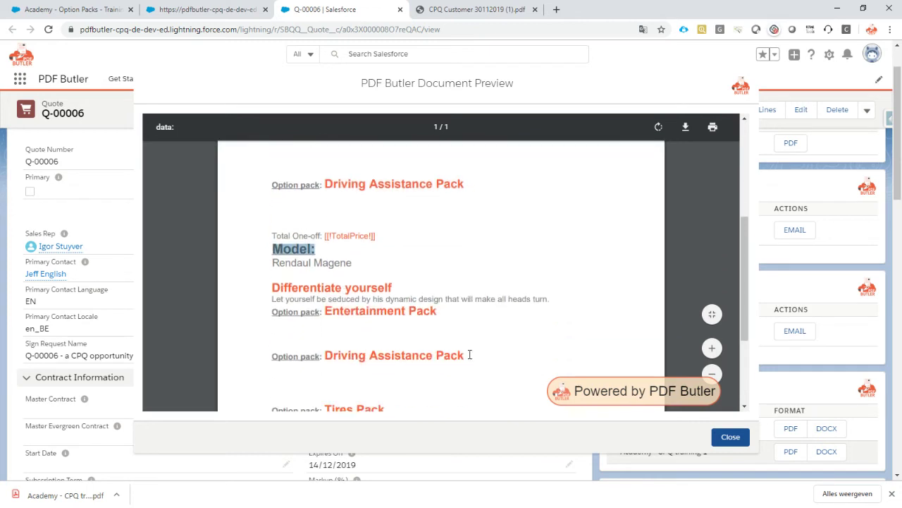
pyautogui.scroll(-2, 423, 365)
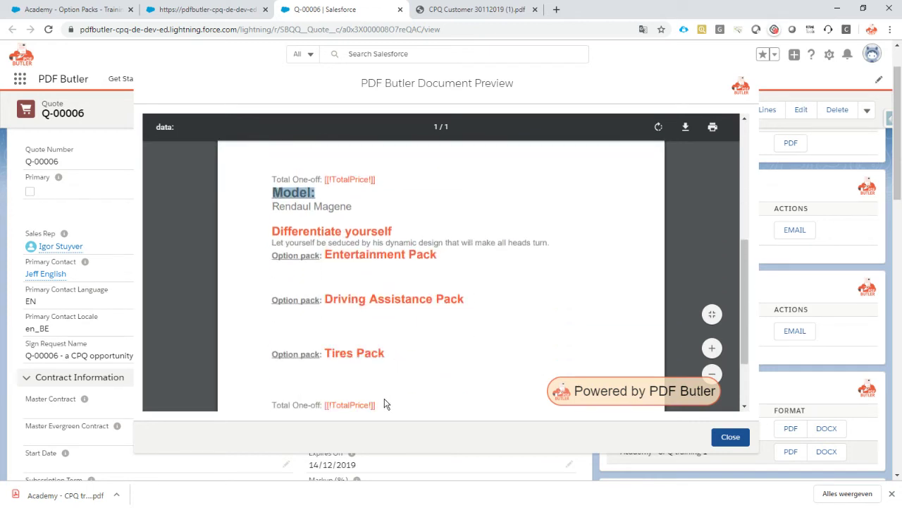
pyautogui.moveTo(381, 405); pyautogui.dragTo(271, 192)
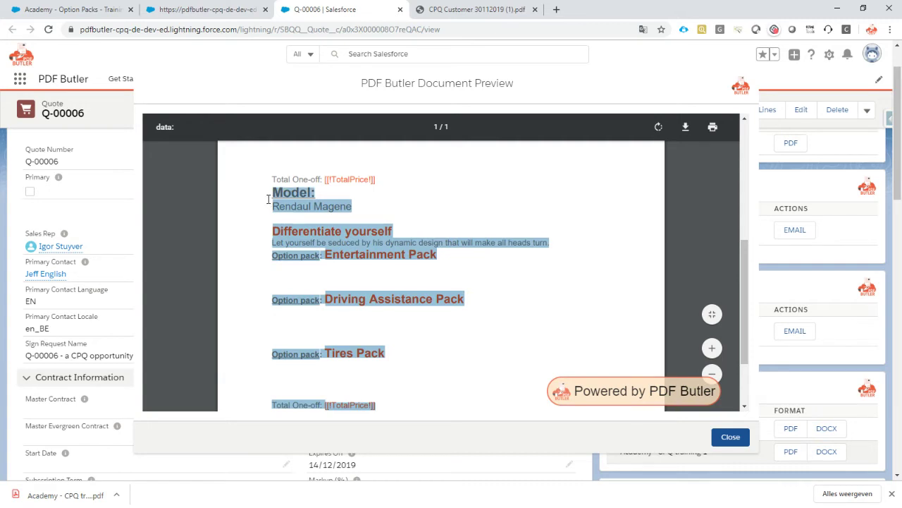
pyautogui.scroll(6, 425, 246)
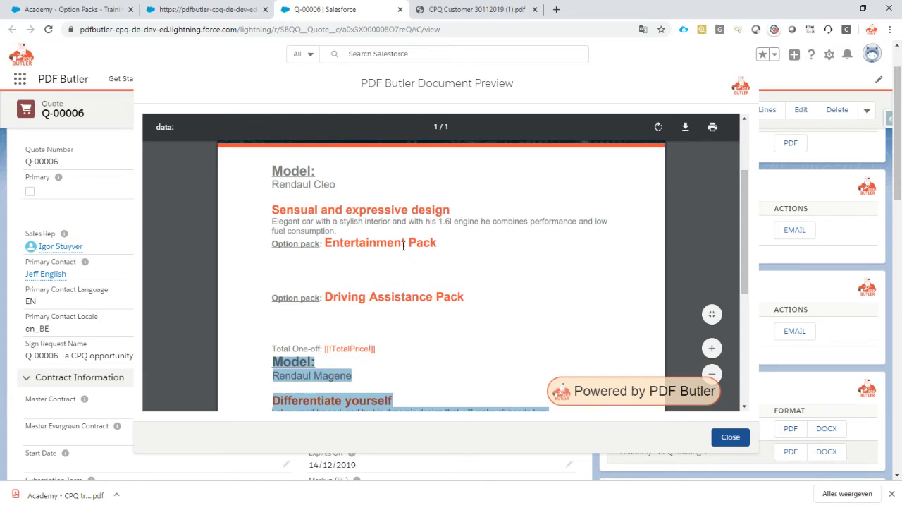
pyautogui.scroll(2, 403, 245)
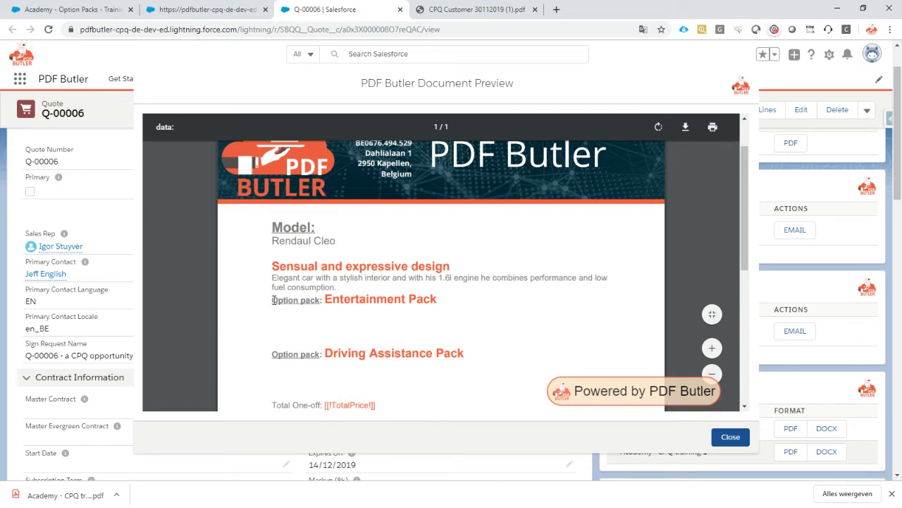
pyautogui.moveTo(273, 300); pyautogui.dragTo(446, 299)
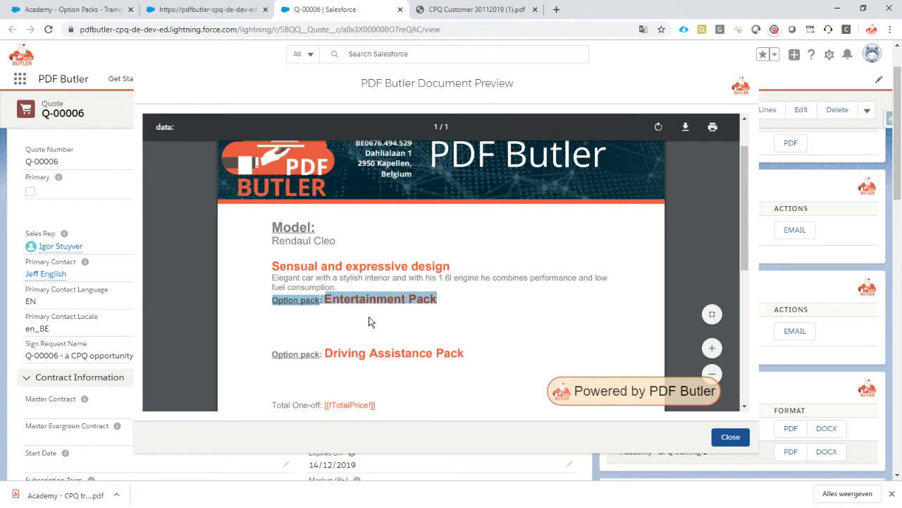
pyautogui.click(296, 322)
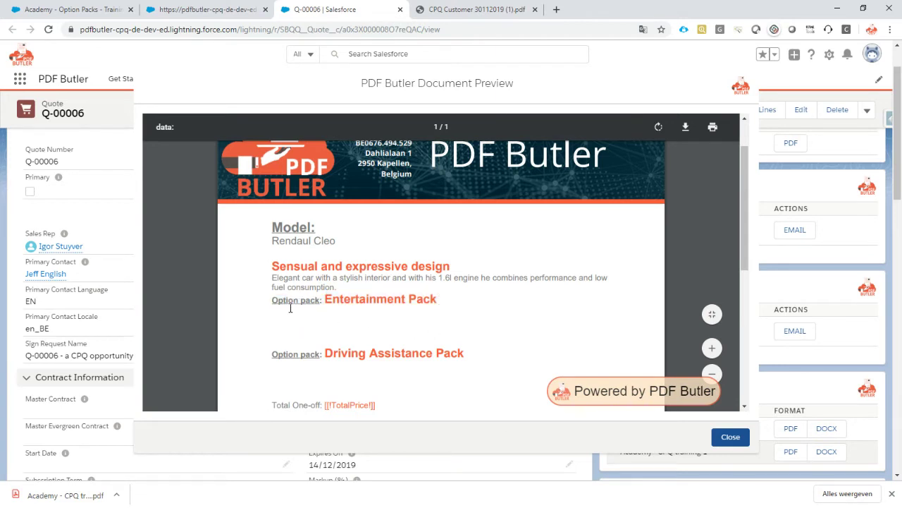
pyautogui.doubleClick(364, 297)
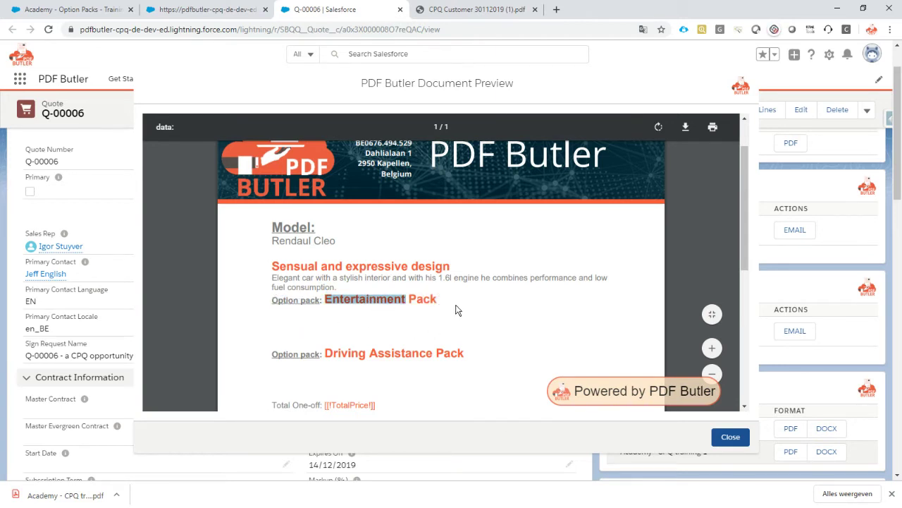
pyautogui.click(476, 9)
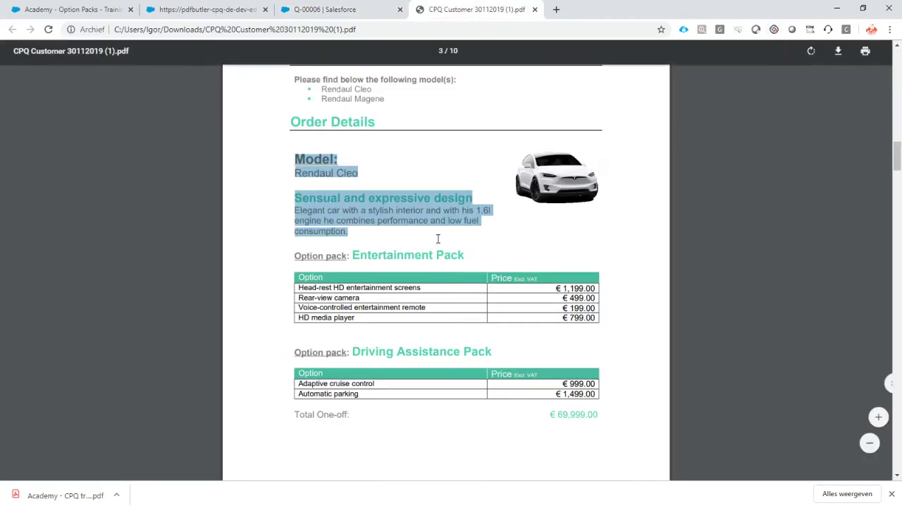
pyautogui.moveTo(296, 275); pyautogui.dragTo(599, 317)
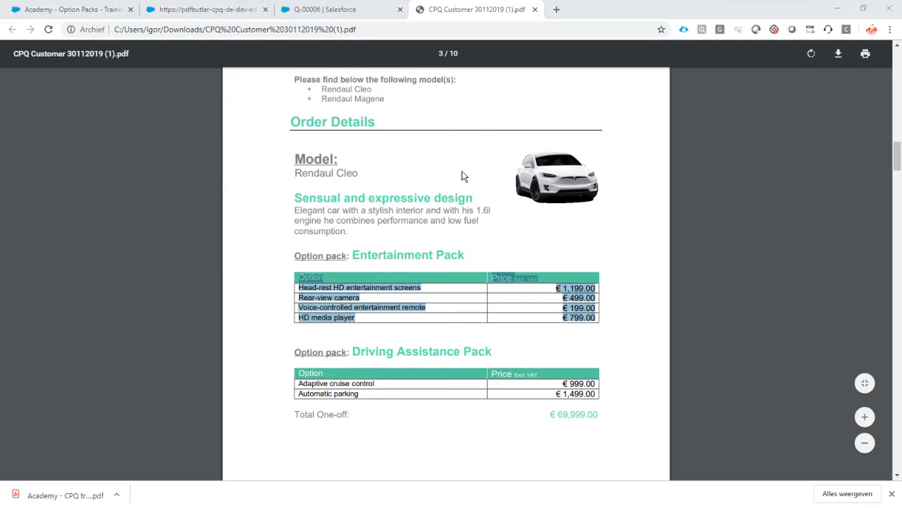
# Step: In the Word template, add a blank line below the ProductDescription merge field and remove one above Total One-off
pyautogui.hotkey('alt', 'Tab')
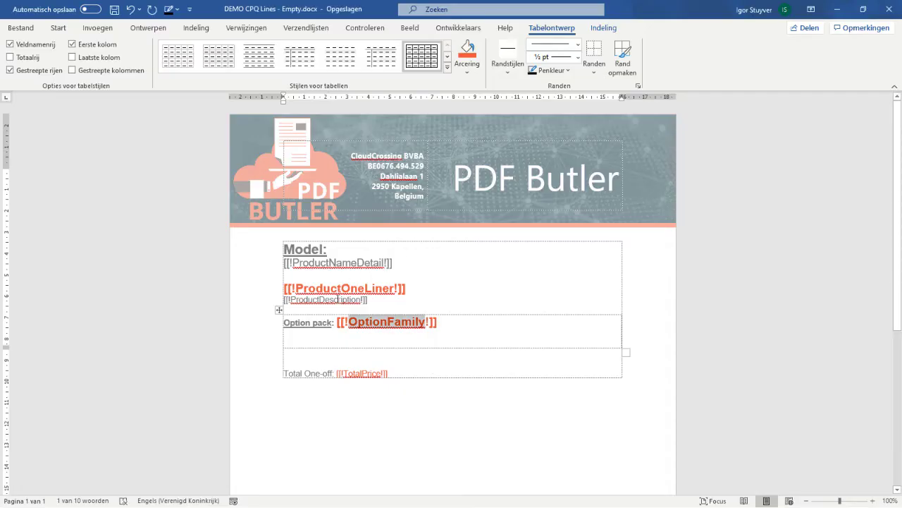
pyautogui.click(354, 308)
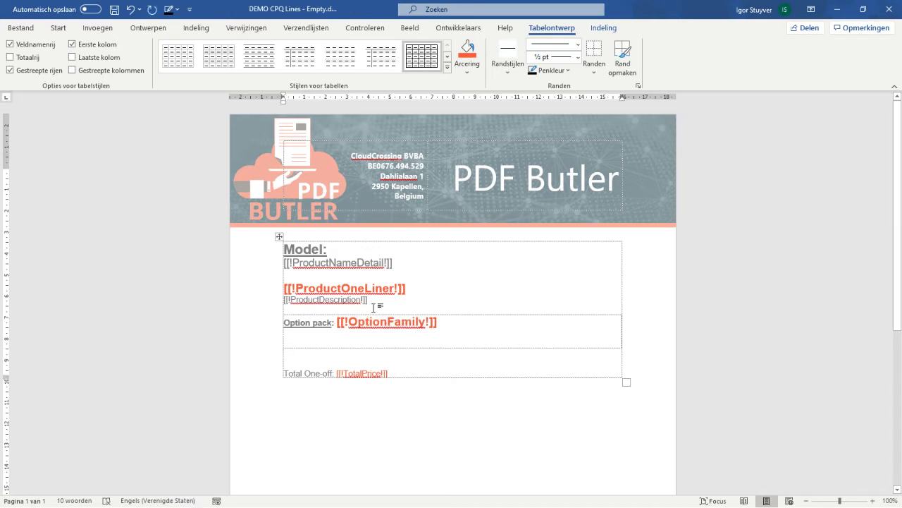
pyautogui.press('Return')
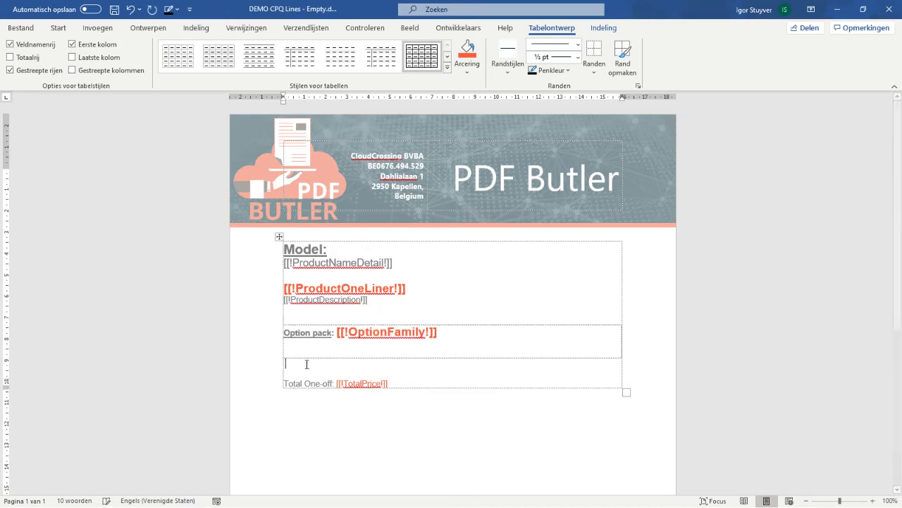
pyautogui.press('Delete')
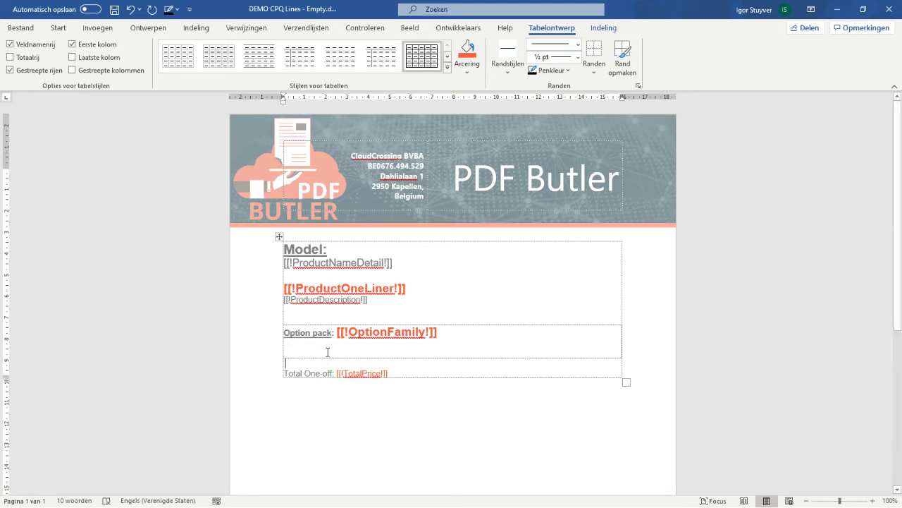
# Step: Insert a nested table of two columns and two rows below the Option pack heading
pyautogui.click(325, 348)
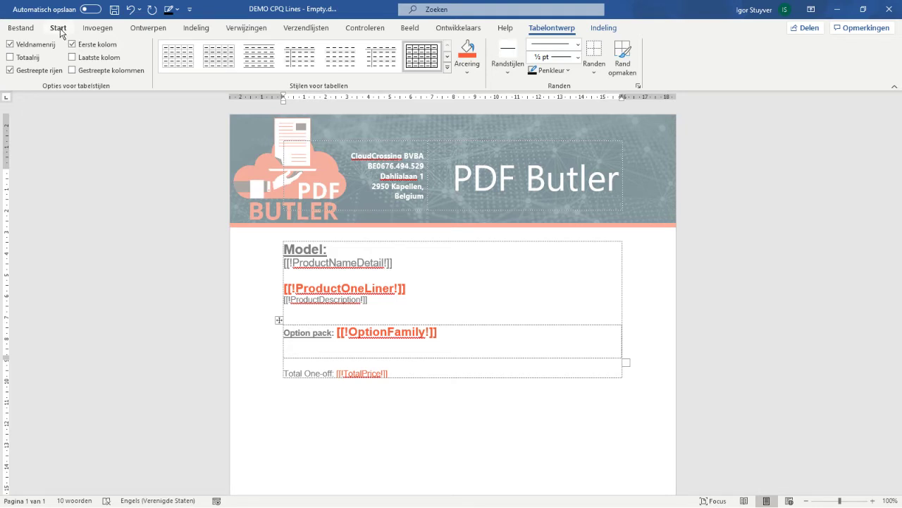
pyautogui.click(94, 29)
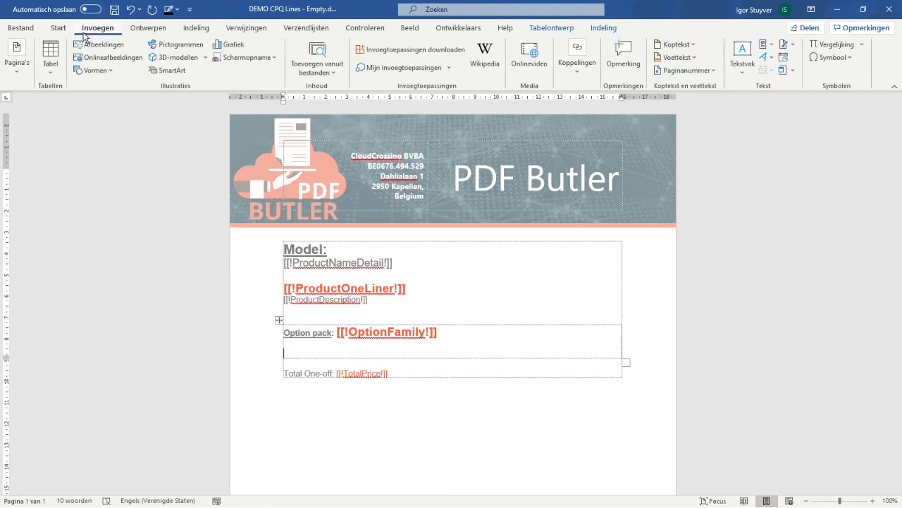
pyautogui.click(50, 62)
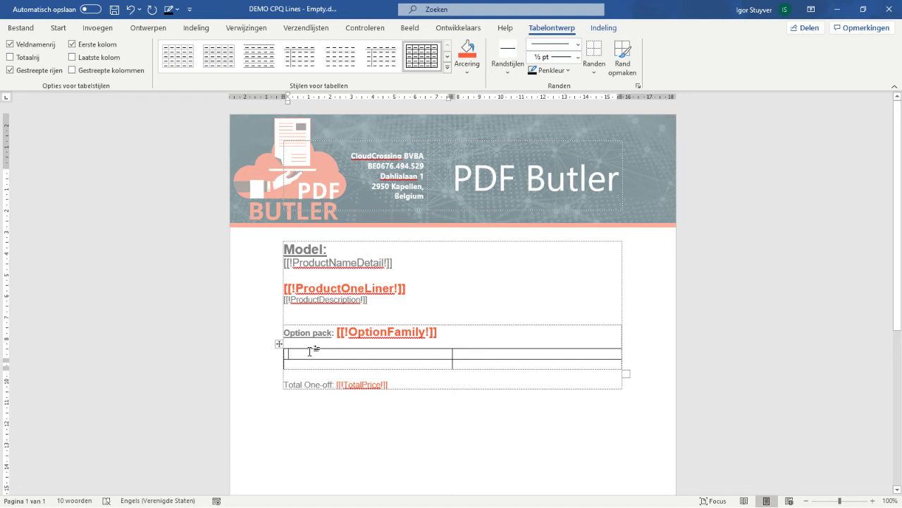
# Step: Open the shading colour choices for the header row of the new nested table
pyautogui.moveTo(315, 350); pyautogui.dragTo(459, 354)
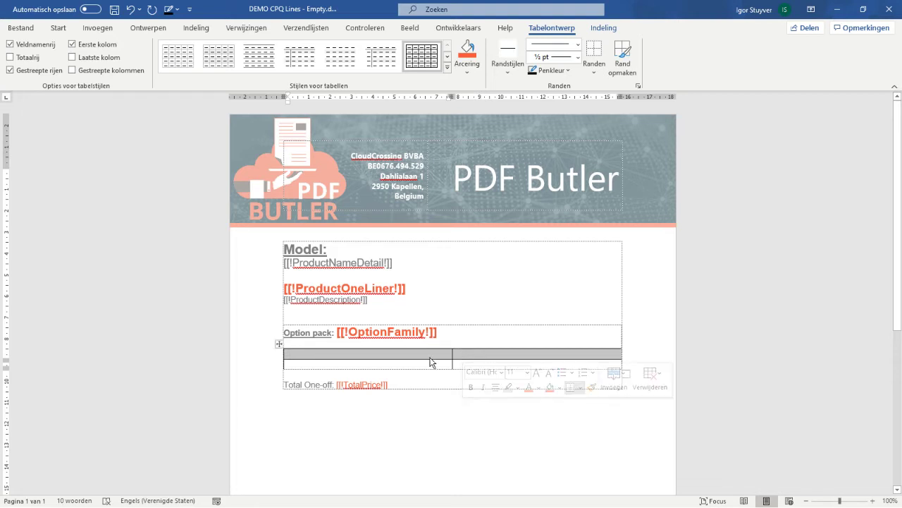
pyautogui.click(474, 67)
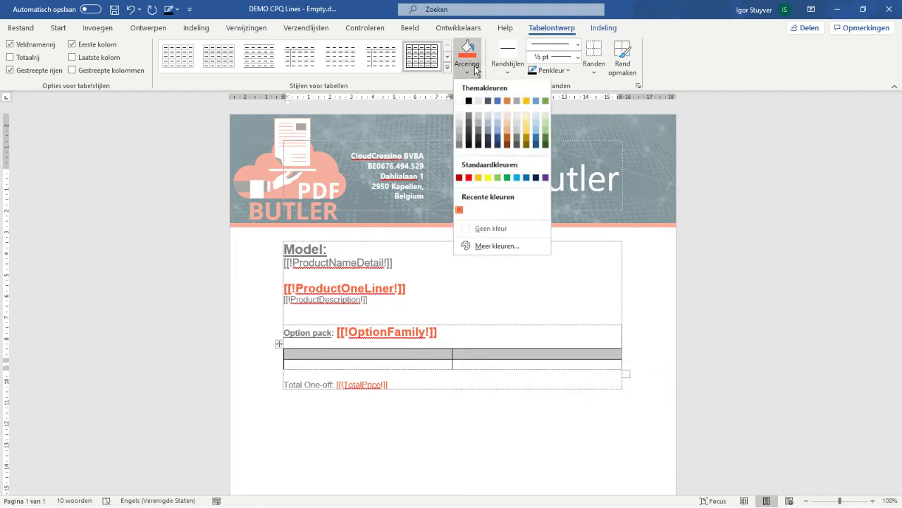
# Step: Shade the option table's header row with the recent orange colour and enter the headings "Option" and a right-aligned "Price Excl. VAT"
pyautogui.click(461, 209)
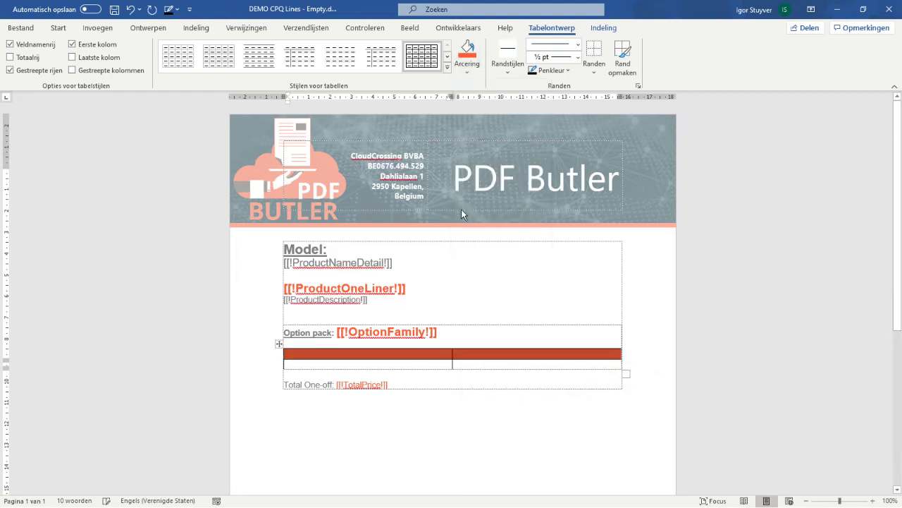
pyautogui.click(359, 356)
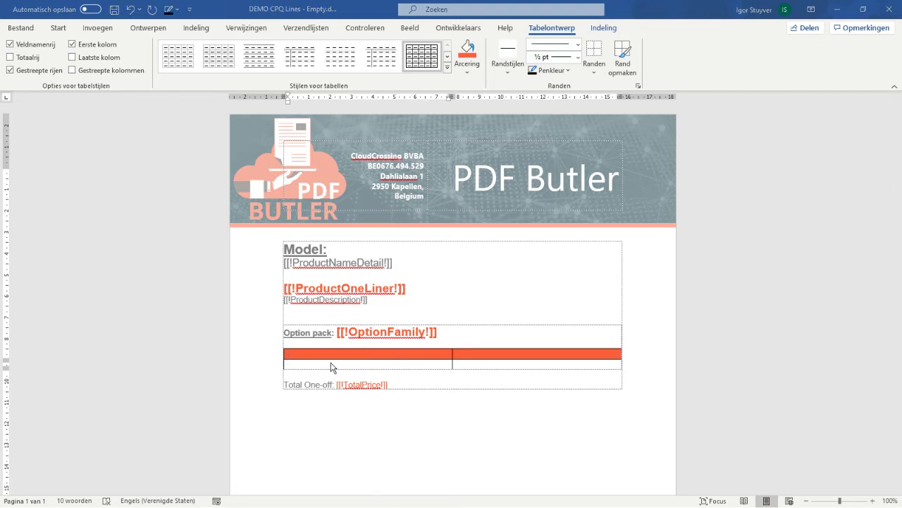
pyautogui.write('Option\tPrice excl VAT')
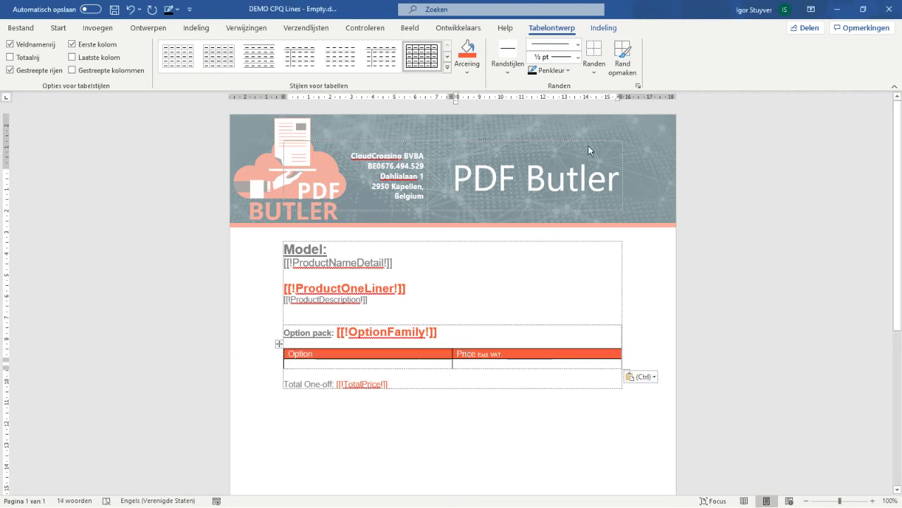
pyautogui.click(604, 28)
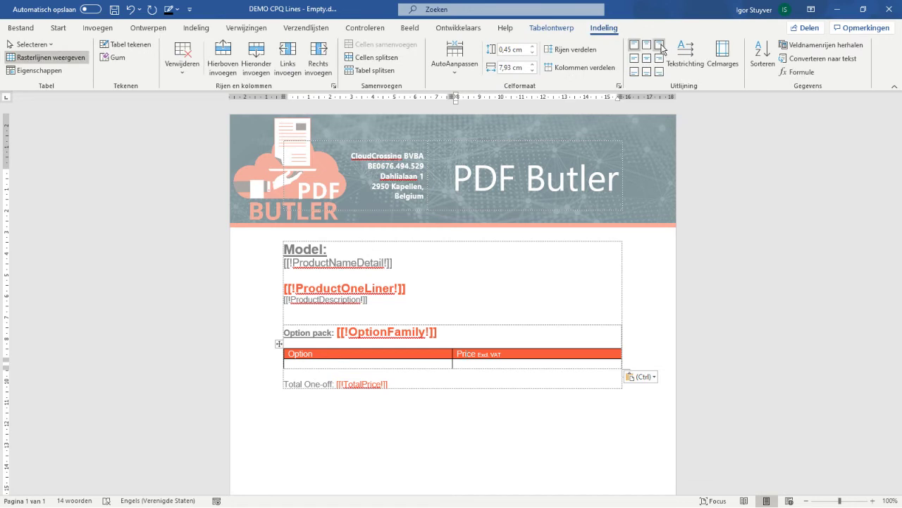
pyautogui.click(661, 50)
# Step: Fill the row below the header with the placeholders [[!OptionName!]] and a right-aligned [[!OptionPrice!]]
pyautogui.click(314, 361)
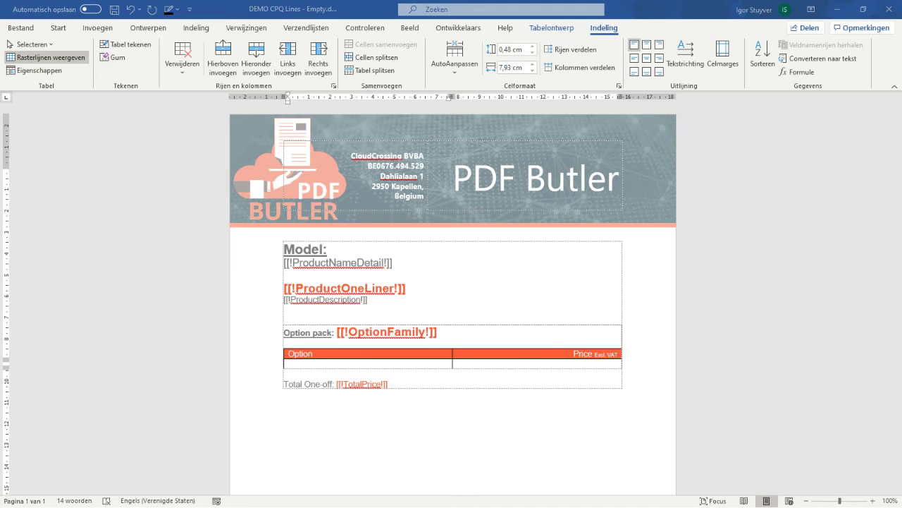
pyautogui.write('[[!OptionName!]]')
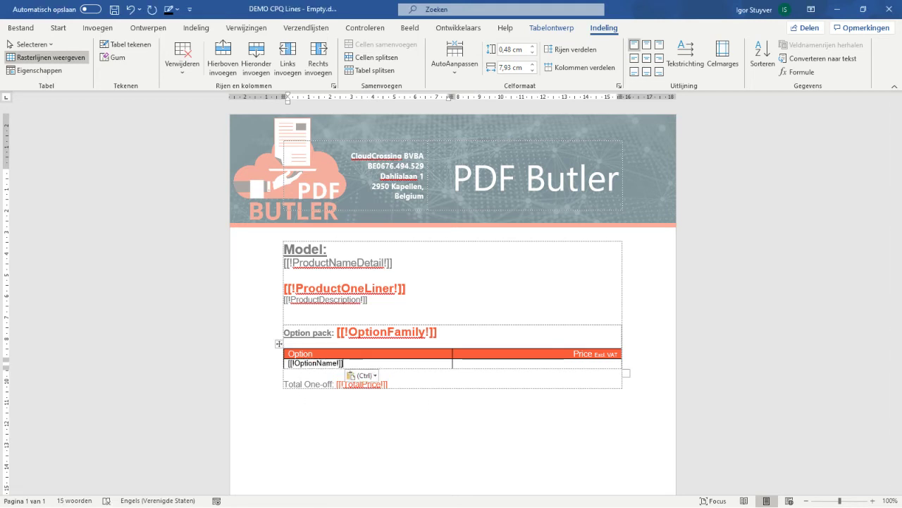
pyautogui.click(603, 451)
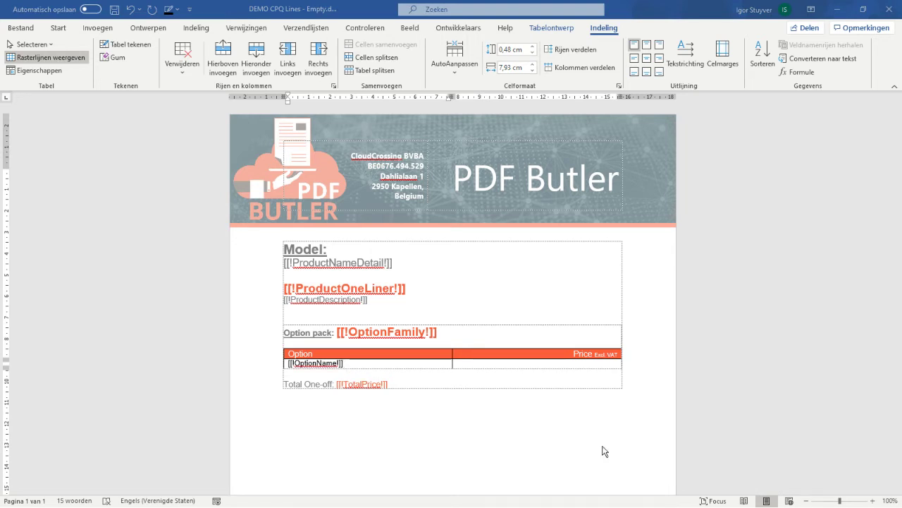
pyautogui.click(566, 364)
pyautogui.write('[[!OptionPrice!]]')
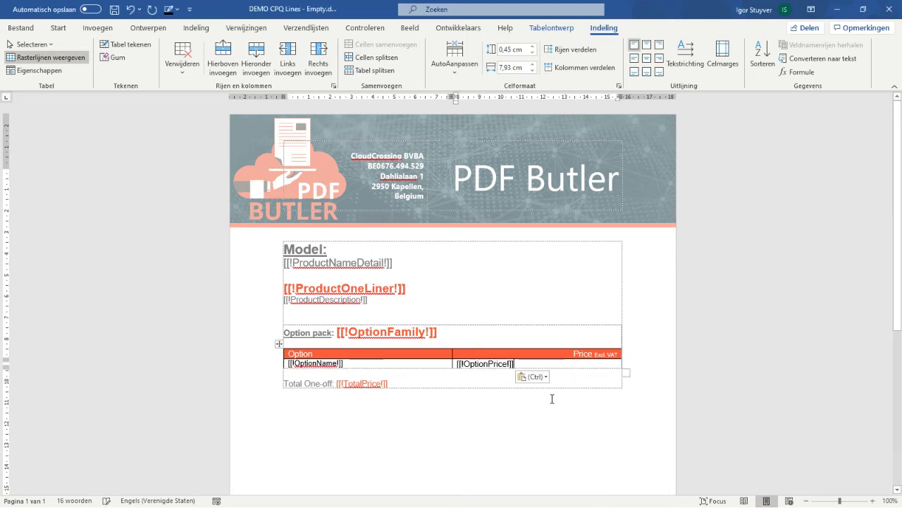
pyautogui.click(658, 45)
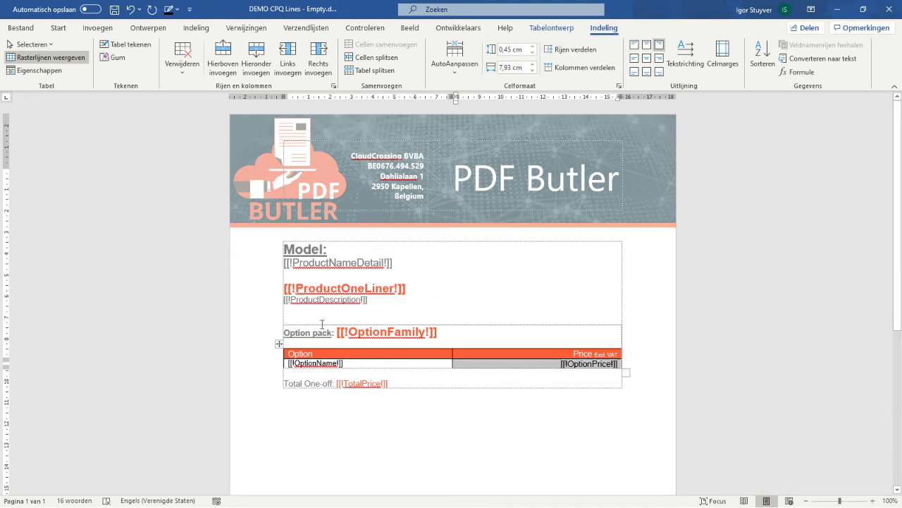
pyautogui.click(352, 343)
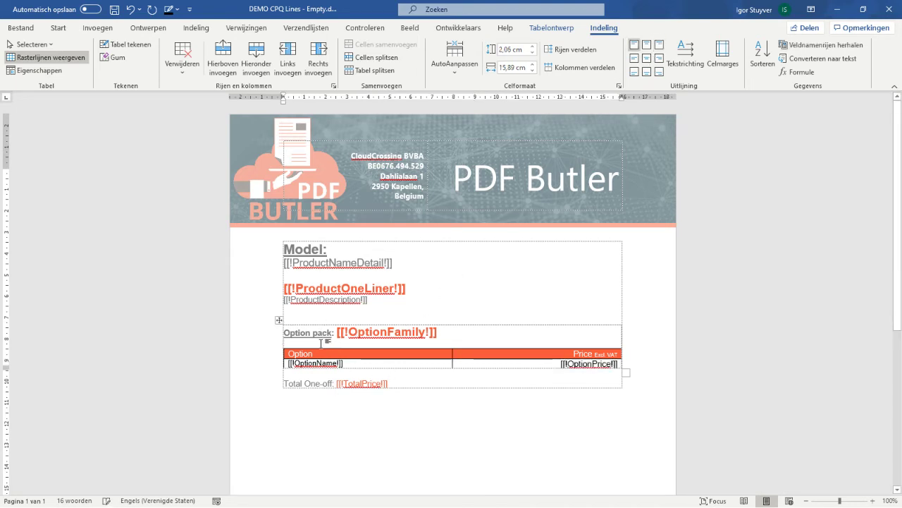
pyautogui.click(310, 351)
pyautogui.click(302, 365)
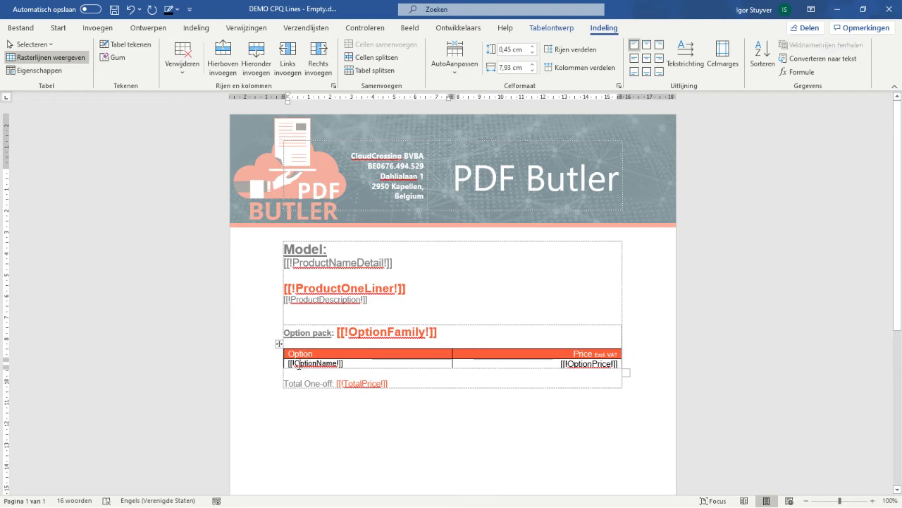
pyautogui.moveTo(299, 363); pyautogui.dragTo(471, 364)
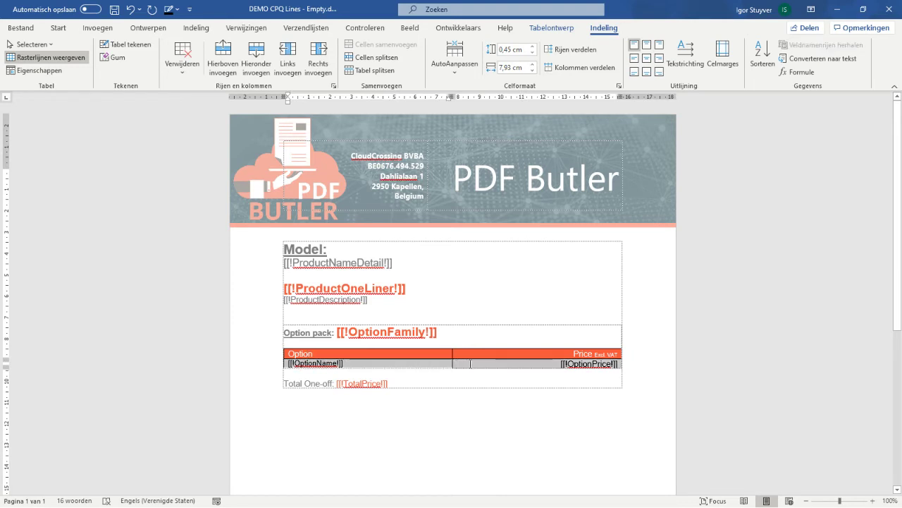
pyautogui.doubleClick(392, 333)
pyautogui.click(313, 333)
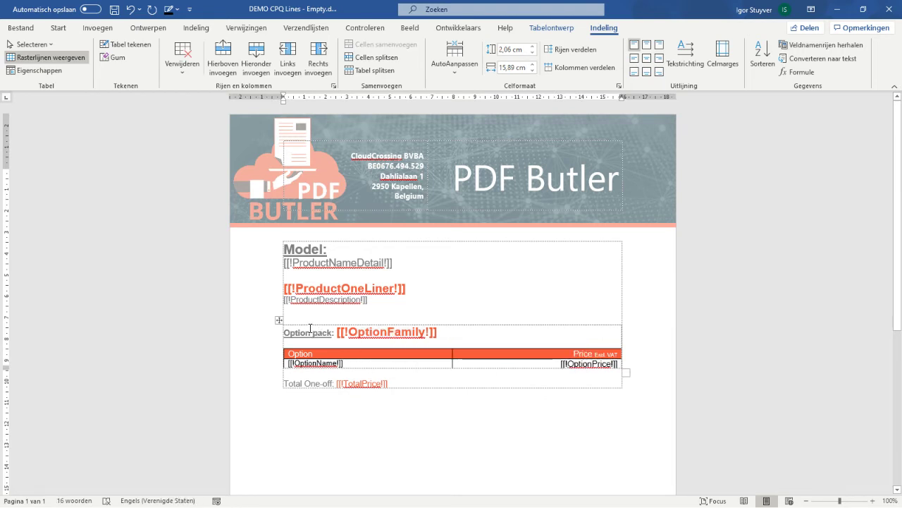
# Step: Change the heading "Model:" to "Car Model:" and save the document
pyautogui.doubleClick(319, 253)
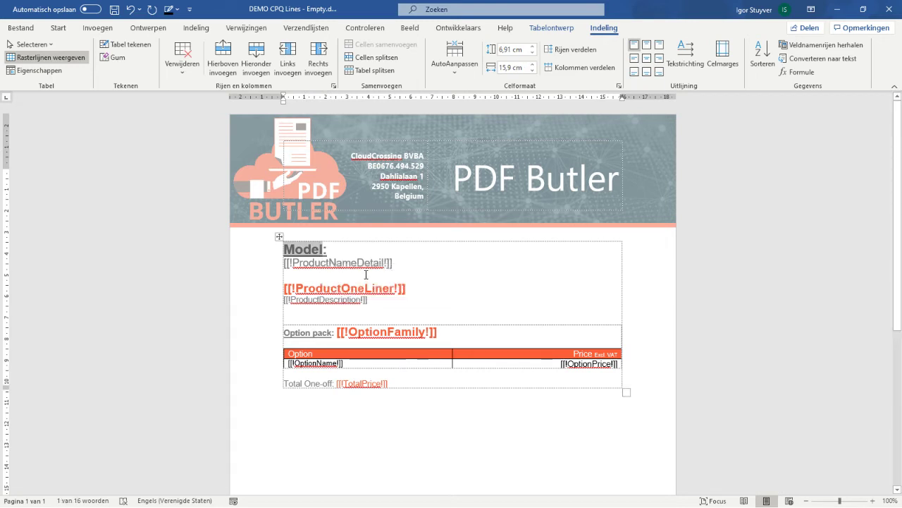
pyautogui.write('Car')
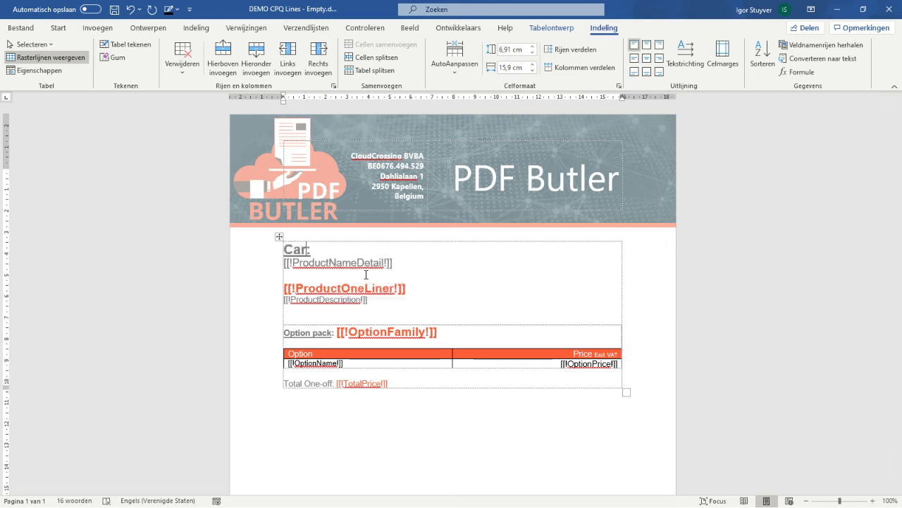
pyautogui.write(' Model')
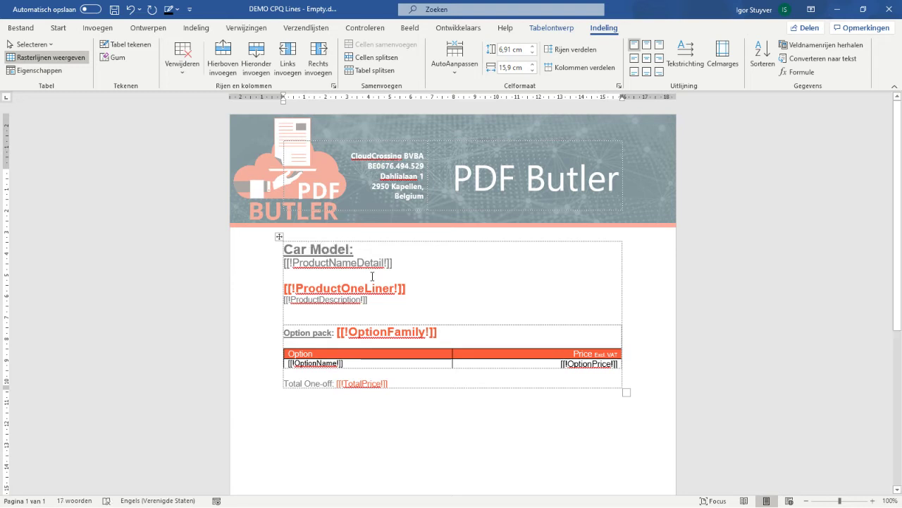
pyautogui.hotkey('ctrl', 's')
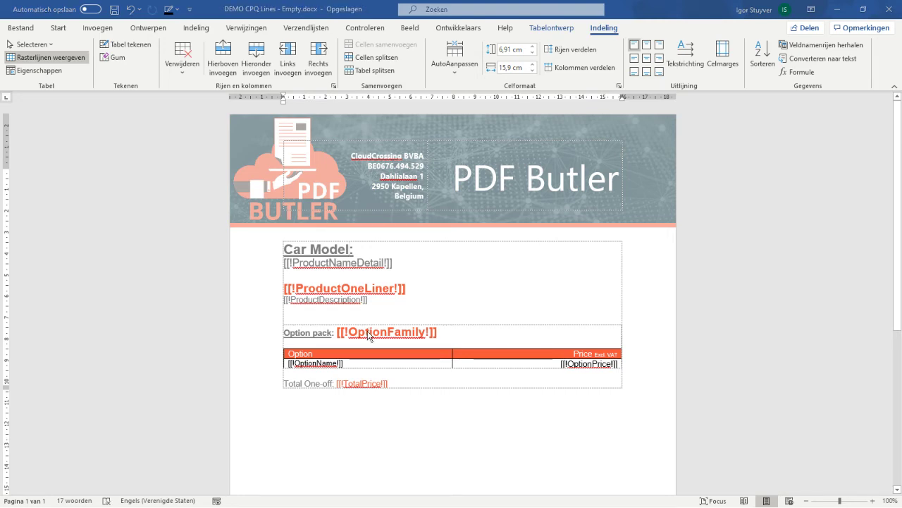
# Step: Switch to the Salesforce quote in the browser, close the document preview, and examine the product hierarchy in the quote line editor
pyautogui.hotkey('alt', 'Tab')
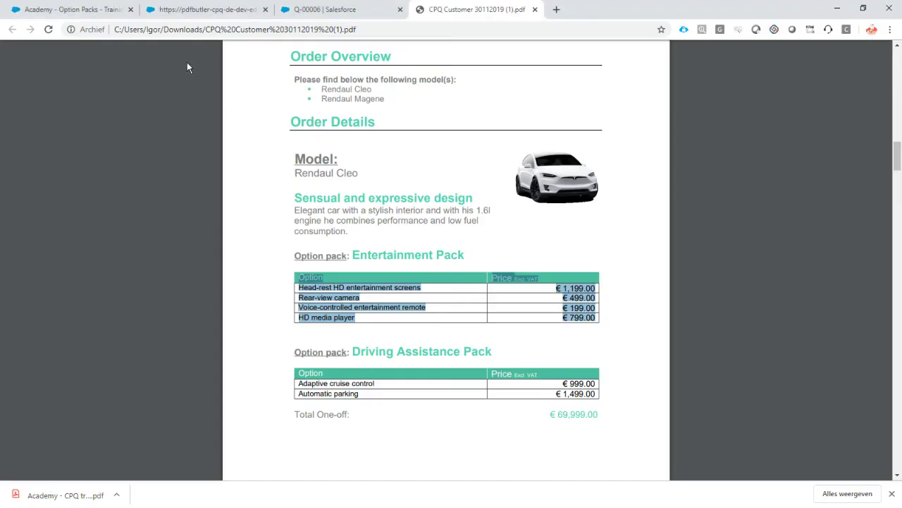
pyautogui.click(308, 10)
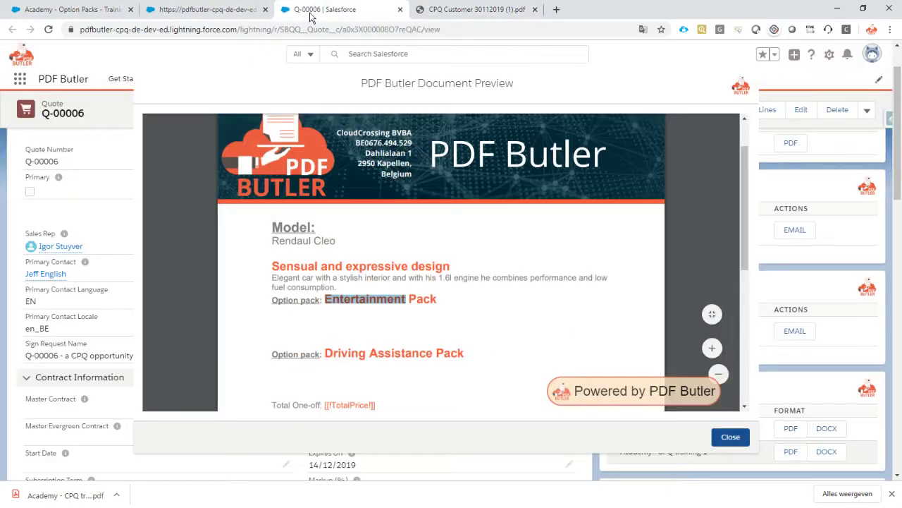
pyautogui.click(713, 428)
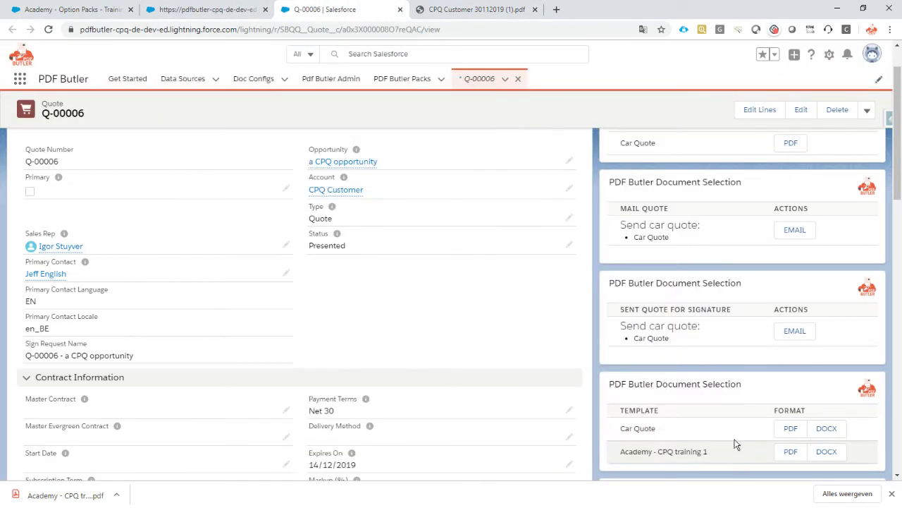
pyautogui.click(761, 108)
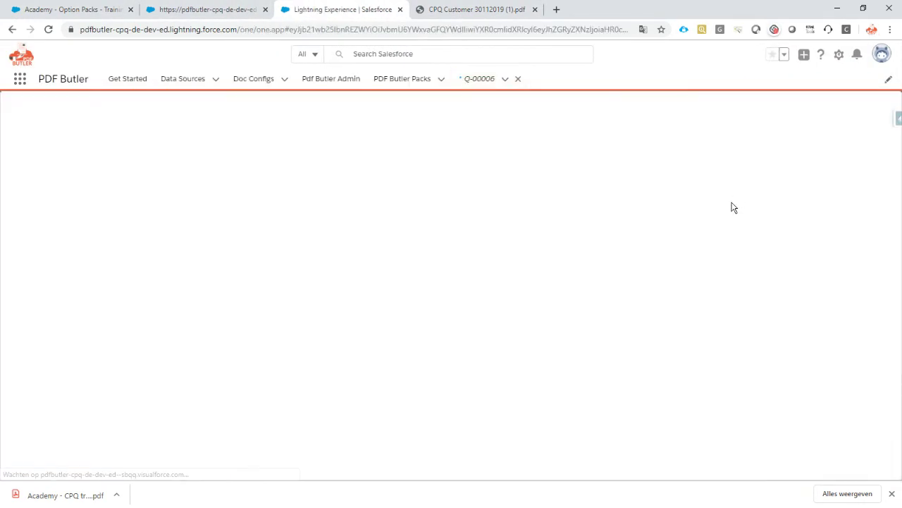
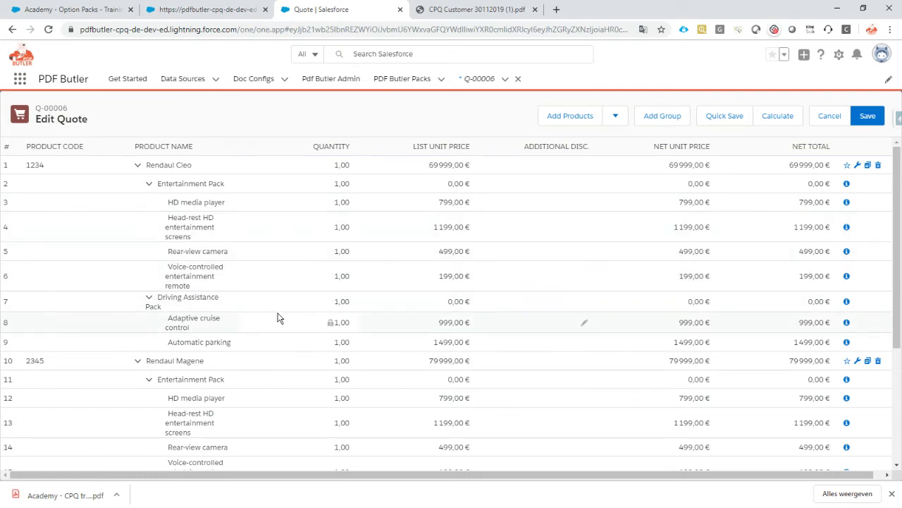
pyautogui.scroll(-3, 277, 317)
pyautogui.scroll(3, 275, 319)
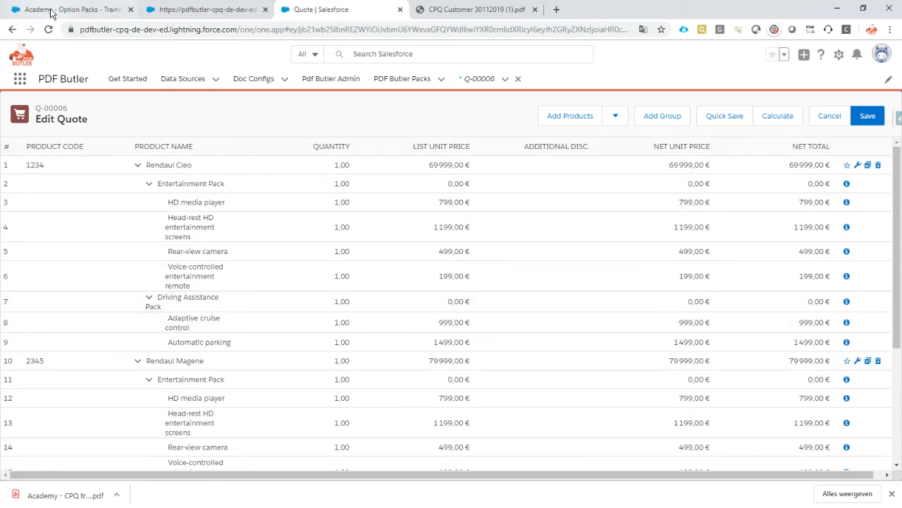
# Step: Start a new SOQL data source as a child of the Academy - Option Packs - Training 1 data source
pyautogui.click(91, 11)
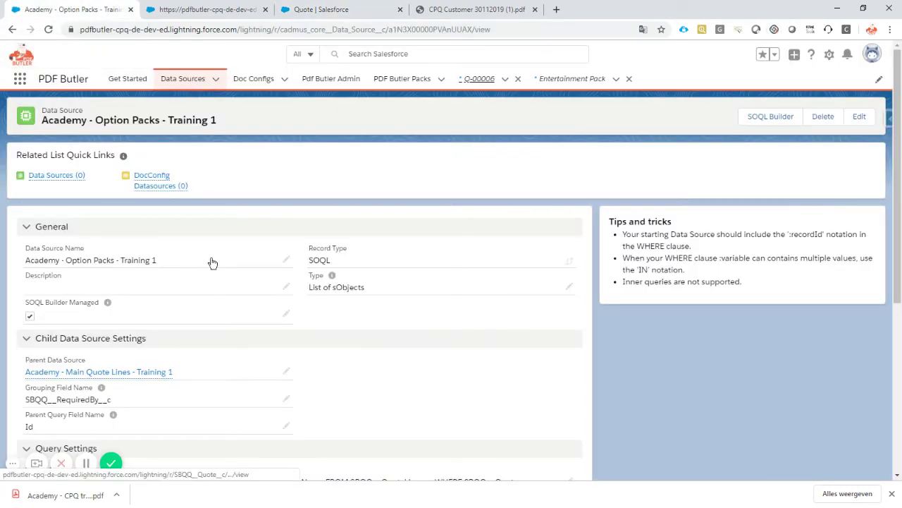
pyautogui.click(71, 176)
pyautogui.moveTo(73, 176)
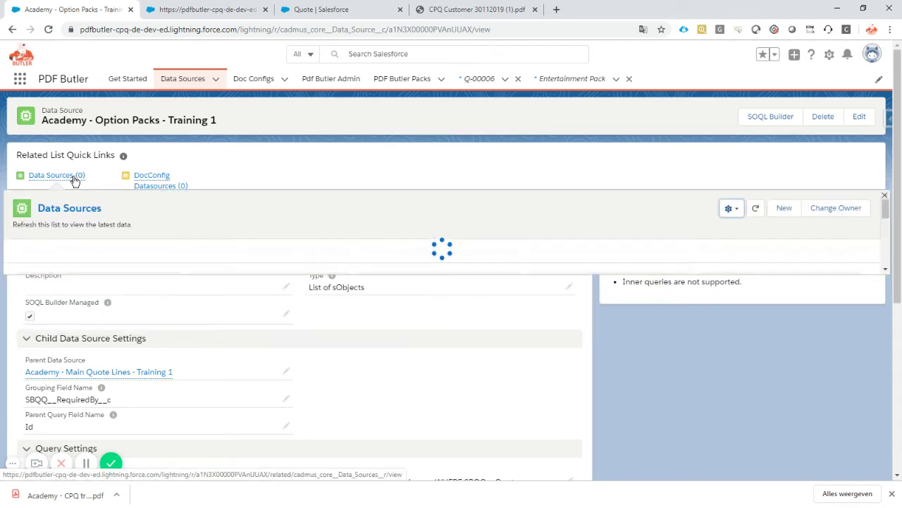
pyautogui.click(793, 208)
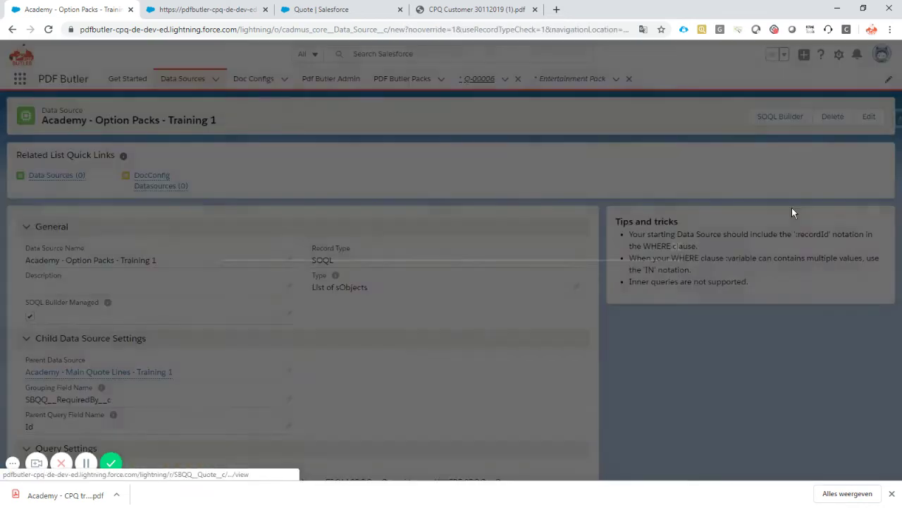
pyautogui.click(421, 291)
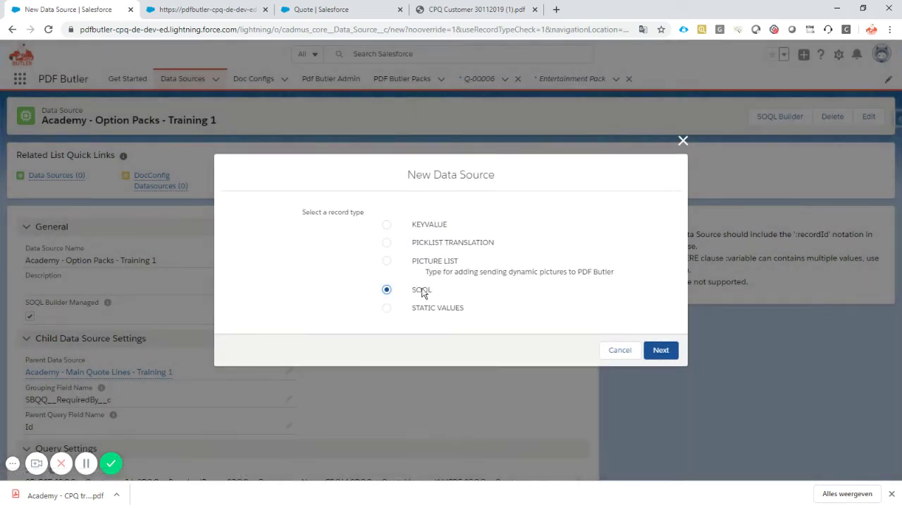
pyautogui.click(641, 350)
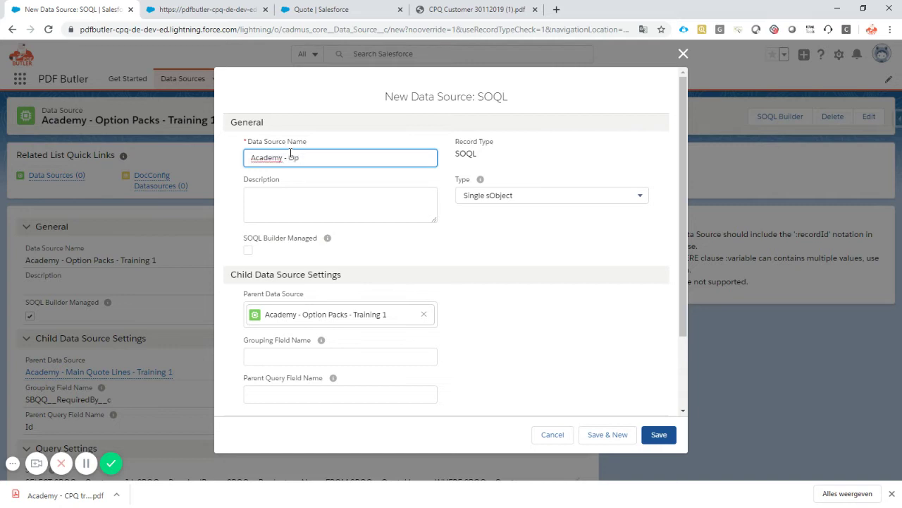
# Step: Name the data source "Academy - Options - Training 1", set its type to List of sObjects, and save it
pyautogui.write('Academy - Options - Training 1')
pyautogui.click(485, 195)
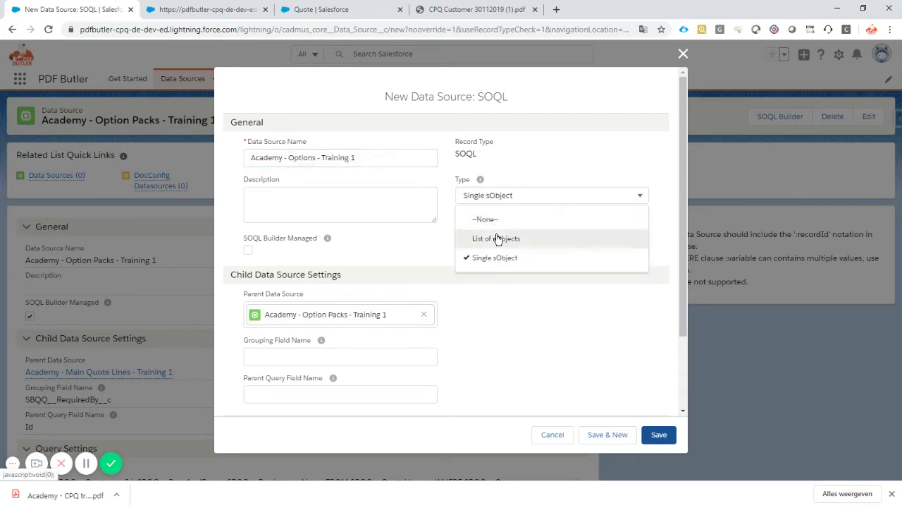
pyautogui.click(497, 238)
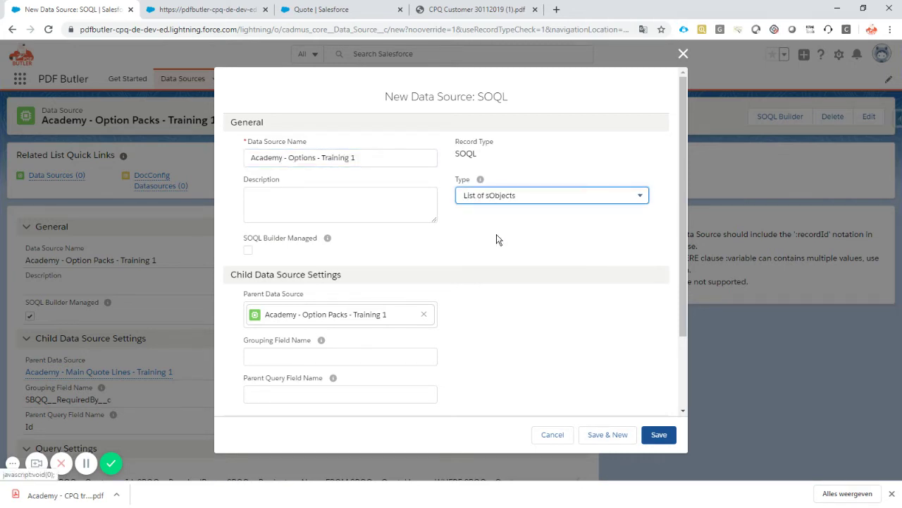
pyautogui.click(658, 433)
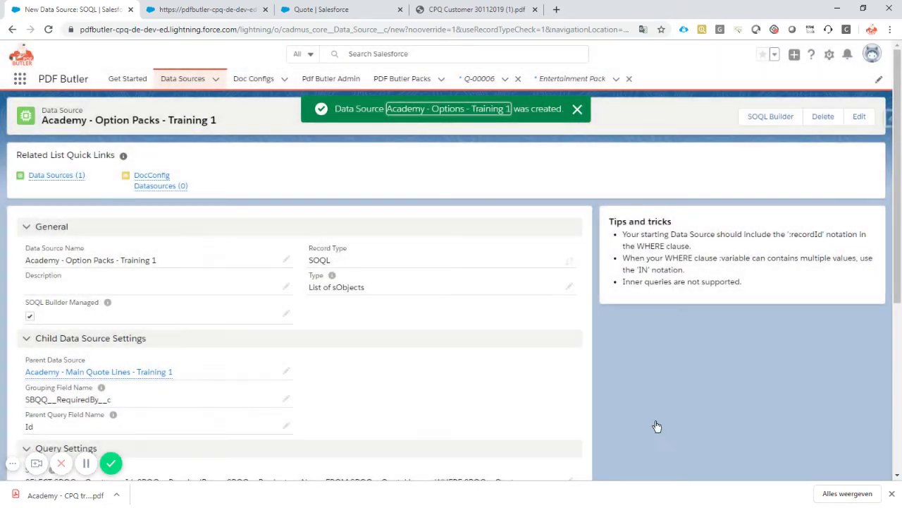
# Step: Open the newly created Academy - Options - Training 1 record, reload it, and launch its SOQL Builder
pyautogui.click(483, 110)
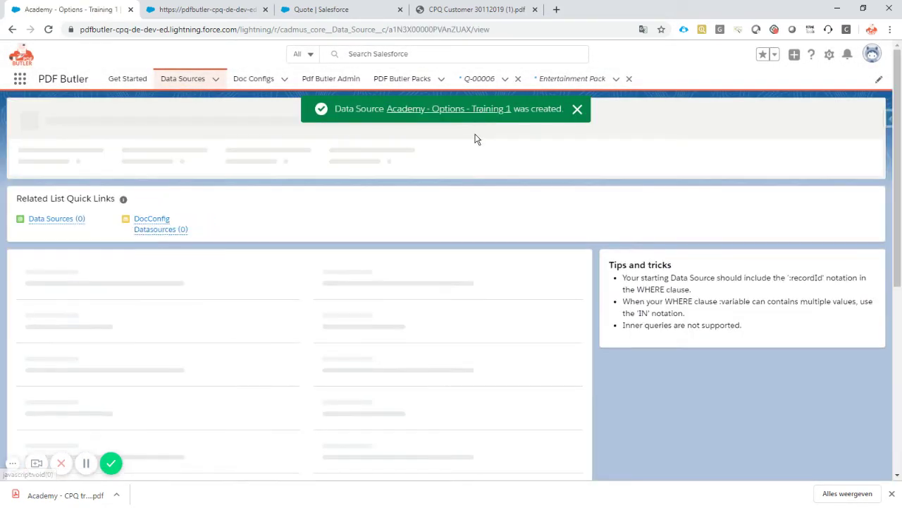
pyautogui.click(572, 113)
pyautogui.click(50, 29)
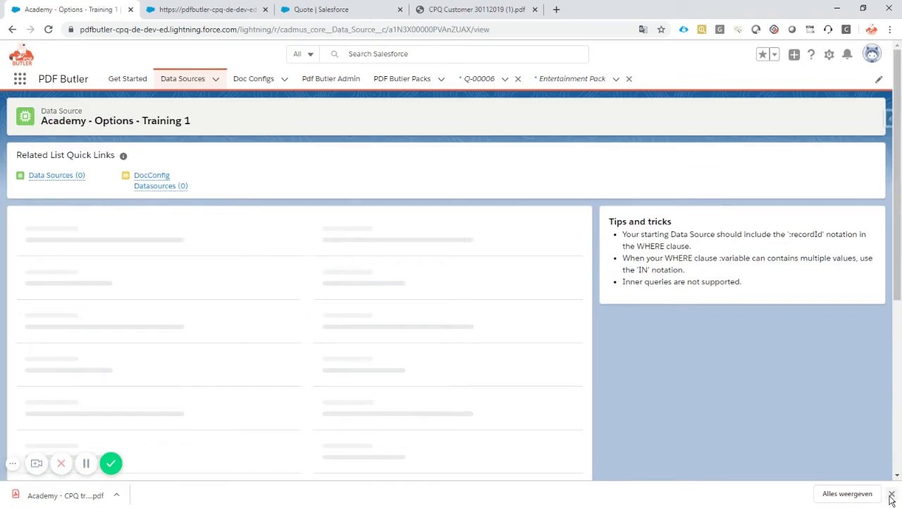
pyautogui.click(891, 494)
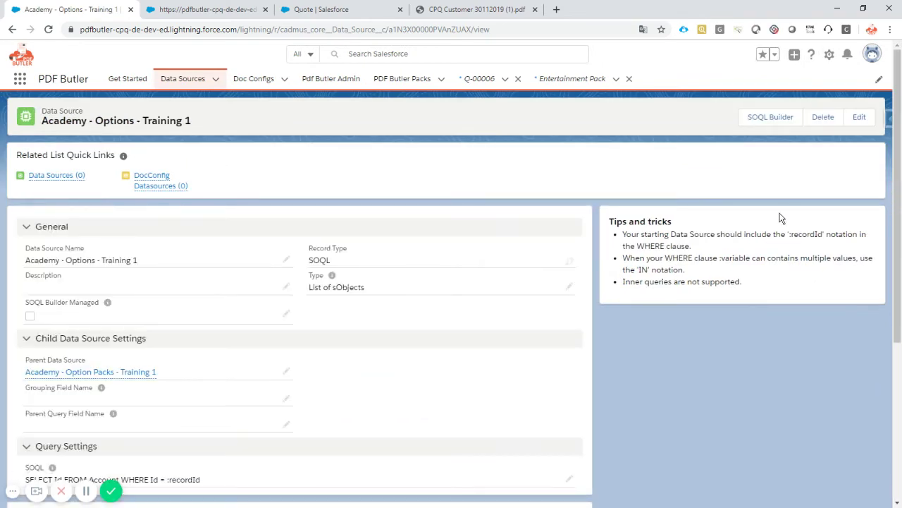
pyautogui.click(771, 117)
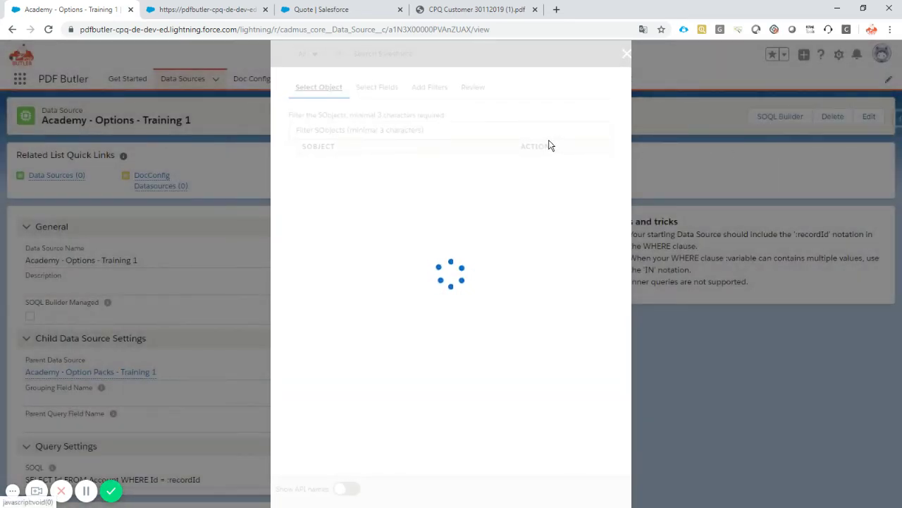
# Step: Filter the sObjects for "quote" and select Quote Line as the query object
pyautogui.click(396, 132)
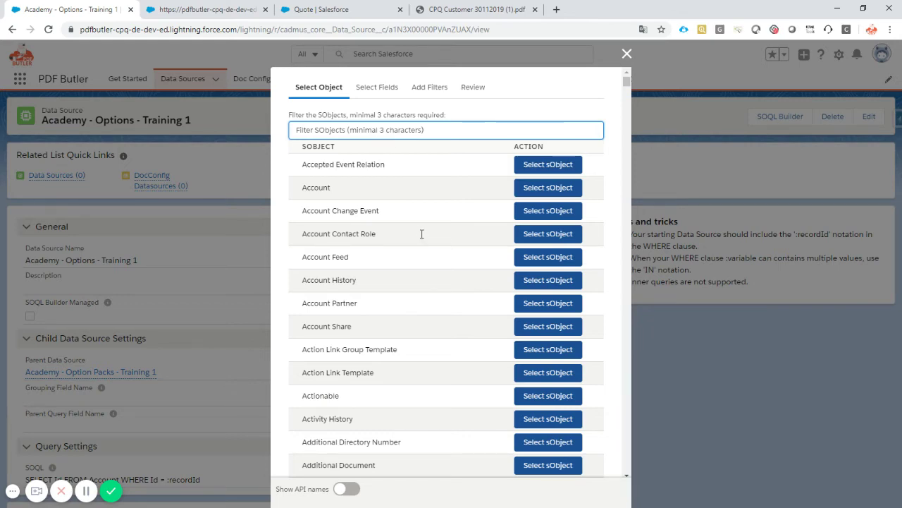
pyautogui.write('quote')
pyautogui.scroll(-3, 413, 239)
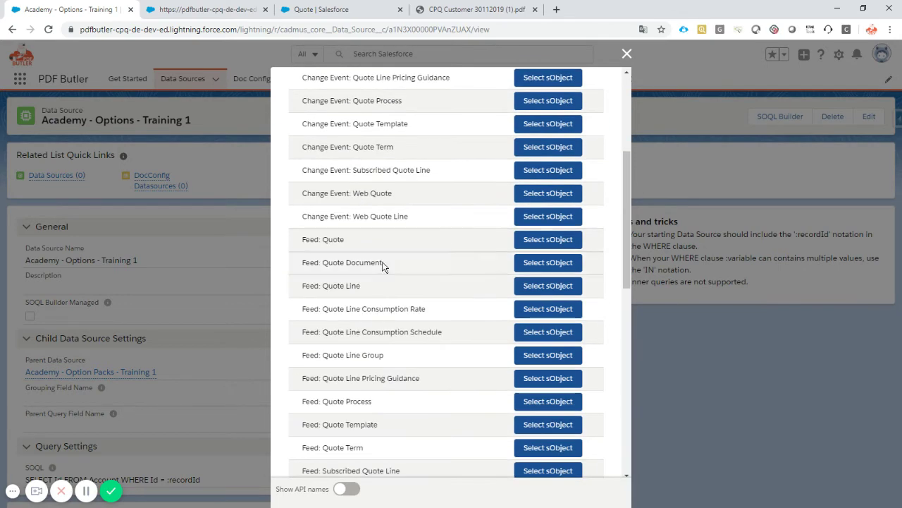
pyautogui.scroll(-1, 349, 356)
pyautogui.scroll(-3, 346, 338)
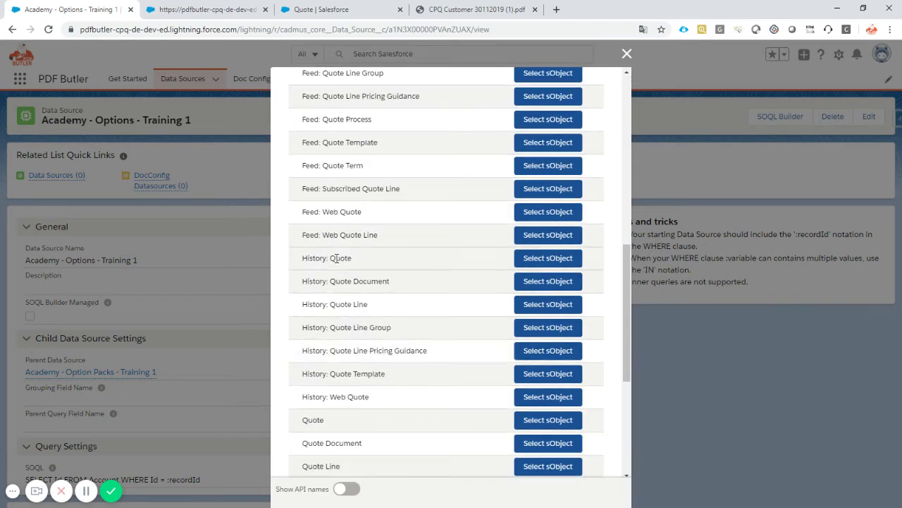
pyautogui.scroll(-1, 332, 350)
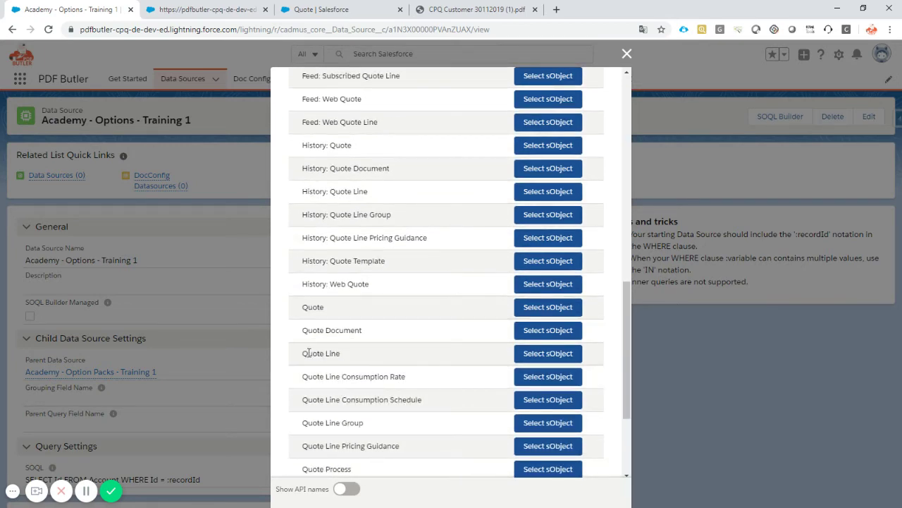
pyautogui.click(559, 355)
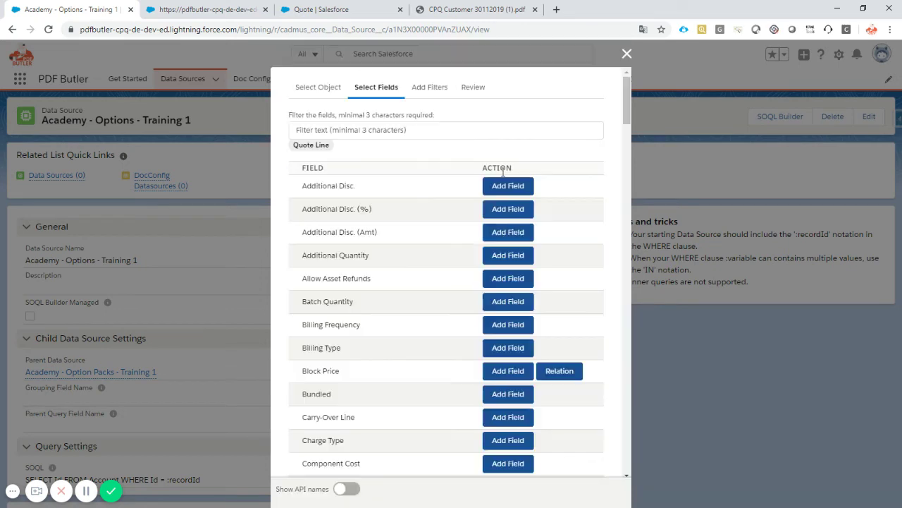
# Step: Add the Record ID and Required By fields of Quote Line to the query
pyautogui.click(378, 131)
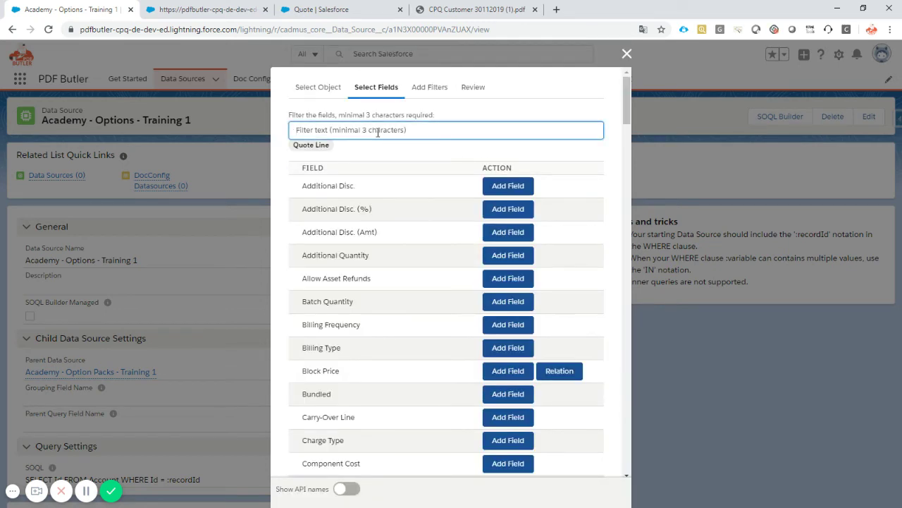
pyautogui.write('recor')
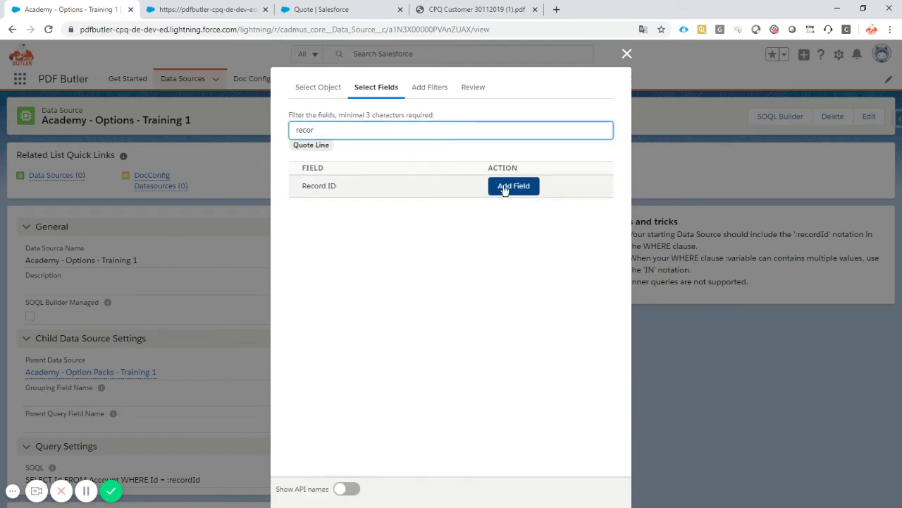
pyautogui.click(501, 188)
pyautogui.doubleClick(378, 130)
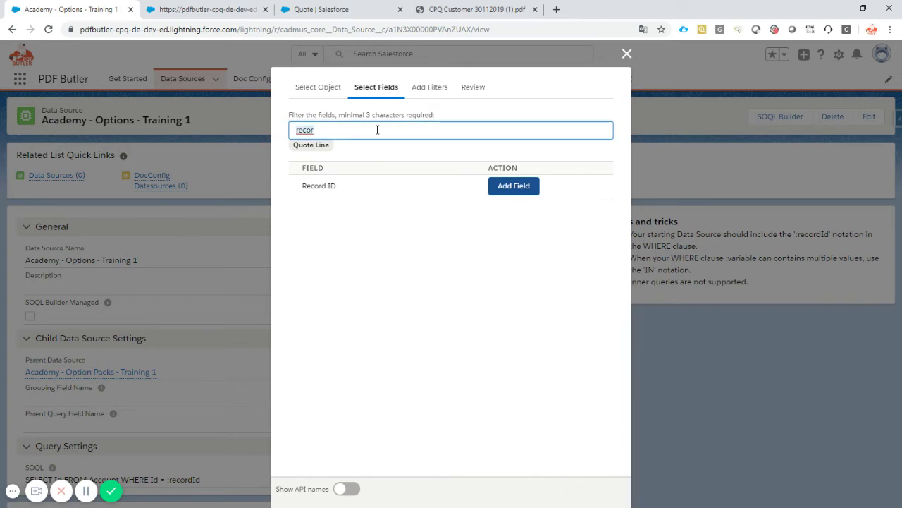
pyautogui.write('requi')
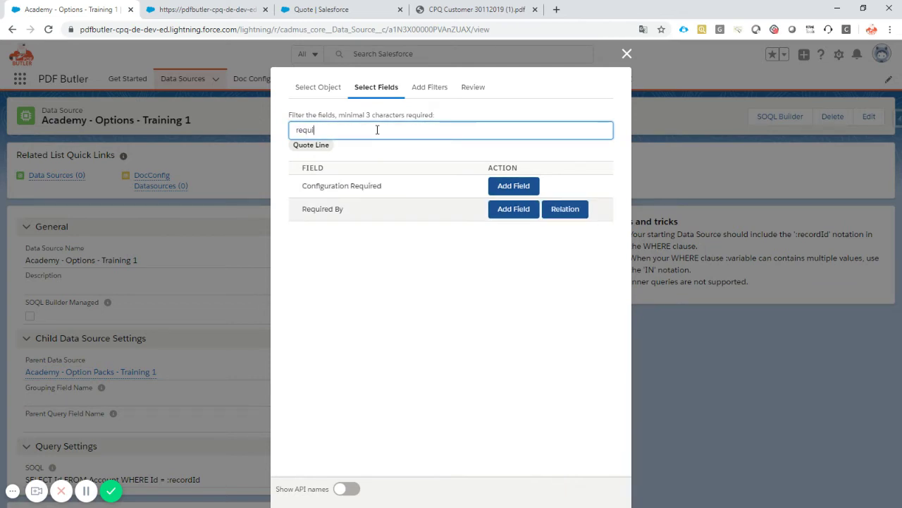
pyautogui.click(520, 209)
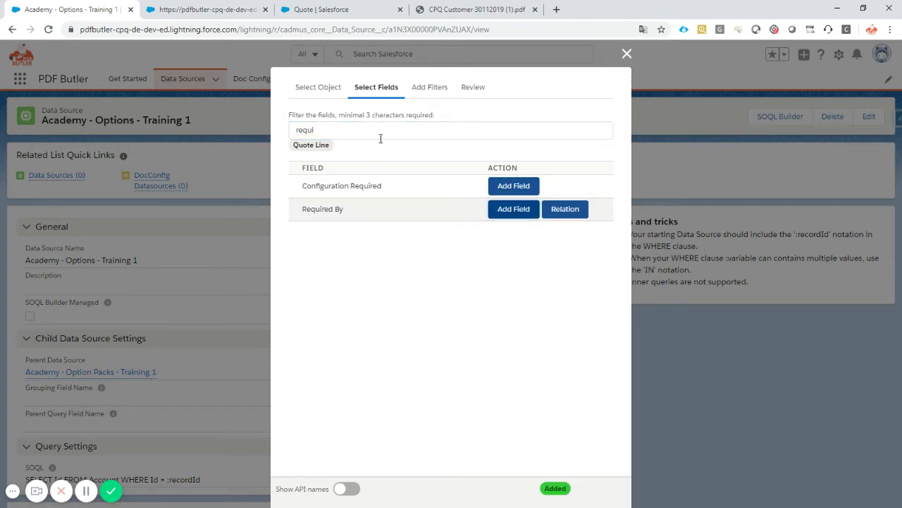
# Step: Check the placeholders in the Word template, return to the SOQL Builder, and add the Net Total field
pyautogui.doubleClick(377, 133)
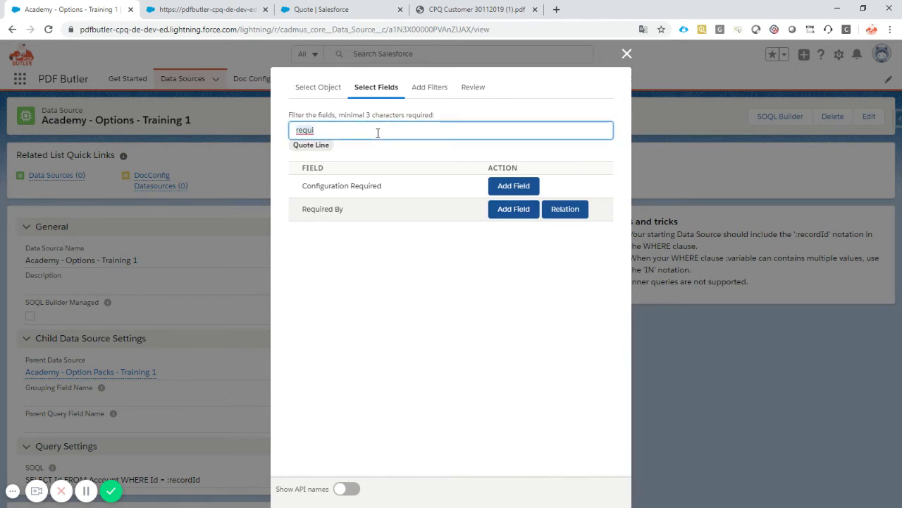
pyautogui.hotkey('alt', 'Tab')
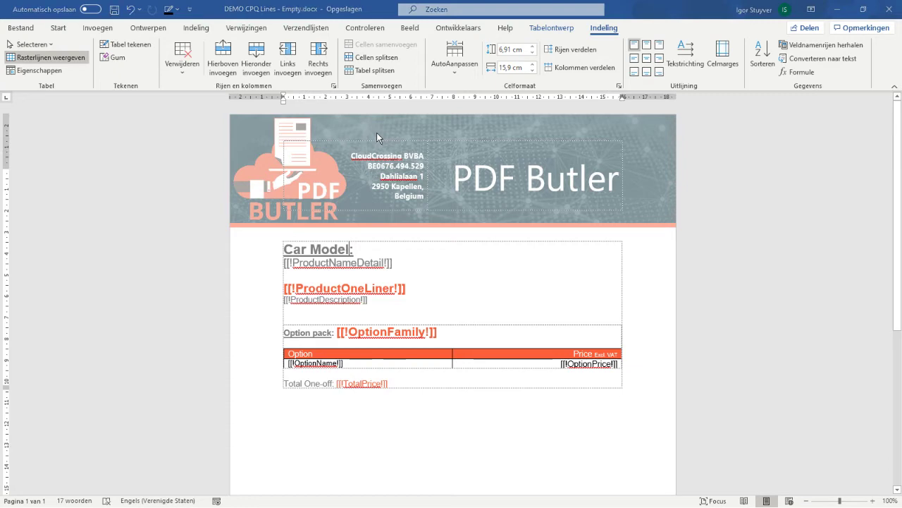
pyautogui.hotkey('alt', 'Tab')
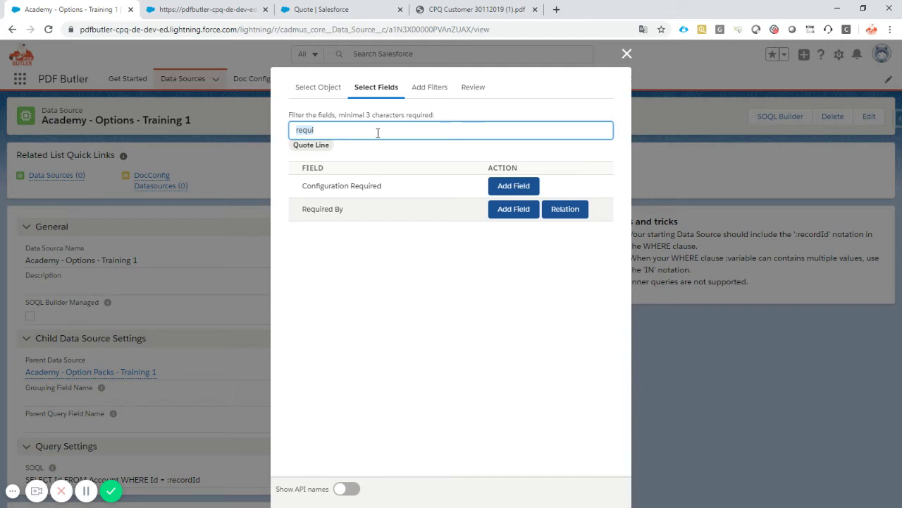
pyautogui.write('net')
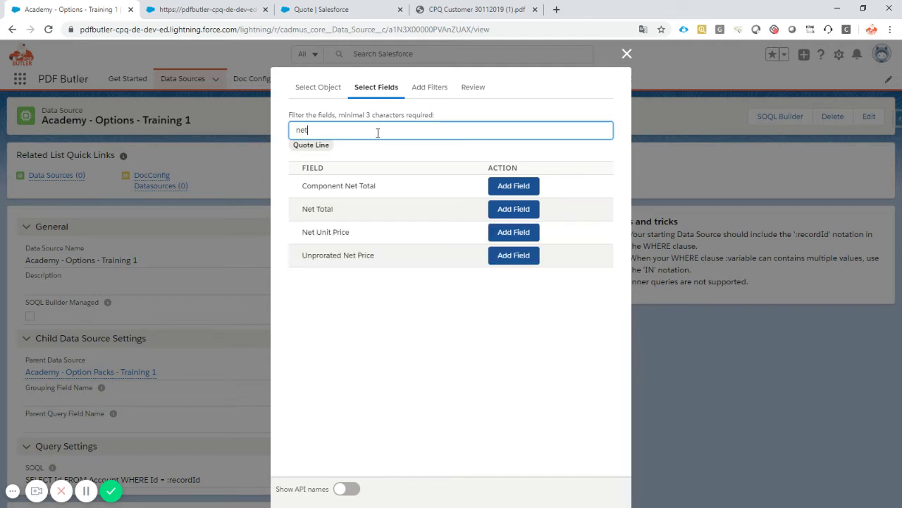
pyautogui.click(514, 209)
# Step: Open the Product relation of Quote Line and add its Product Name field to the query
pyautogui.click(321, 130)
pyautogui.doubleClick(321, 131)
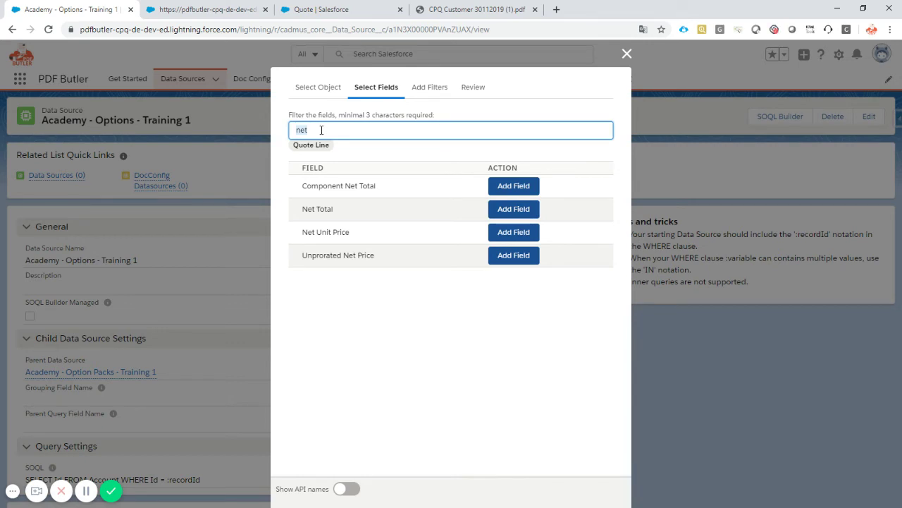
pyautogui.write('proc')
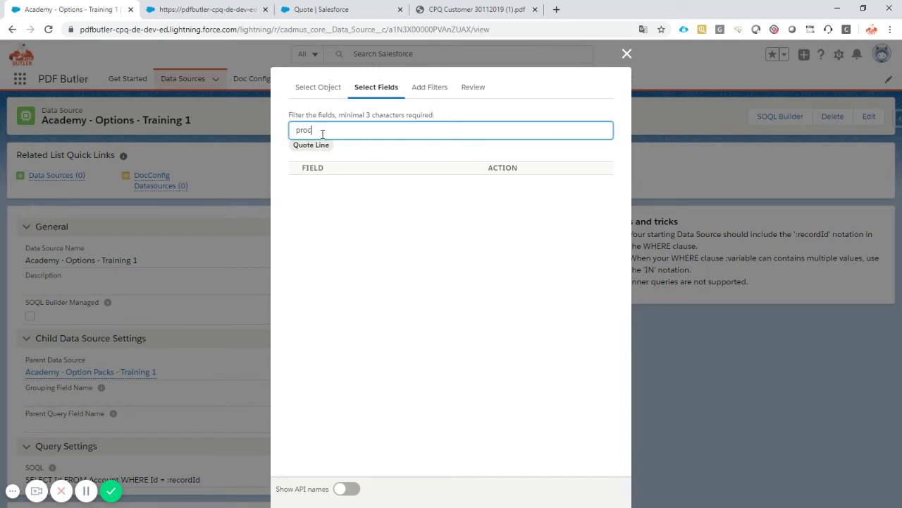
pyautogui.press('BackSpace')
pyautogui.write('d')
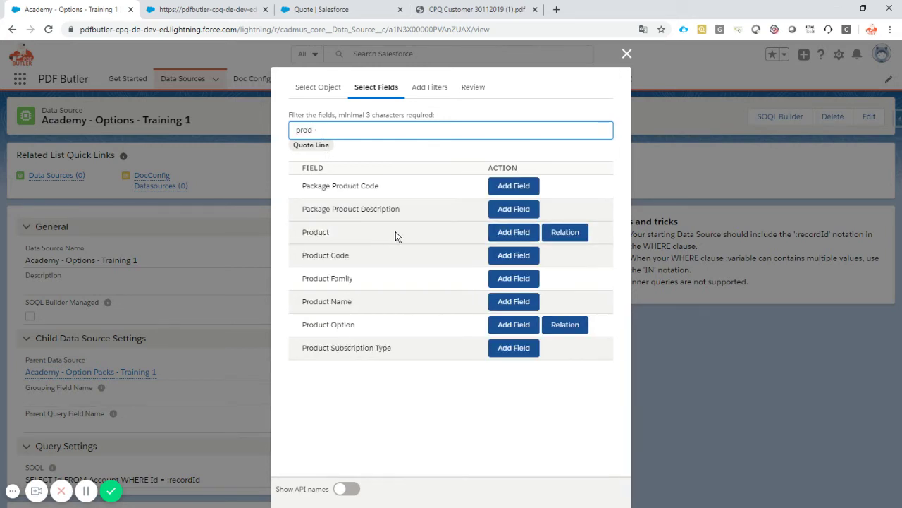
pyautogui.click(572, 233)
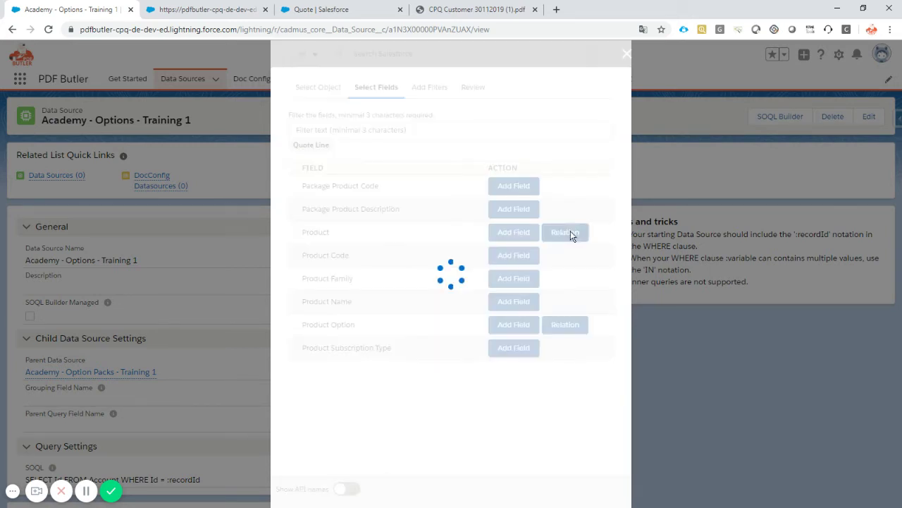
pyautogui.click(344, 132)
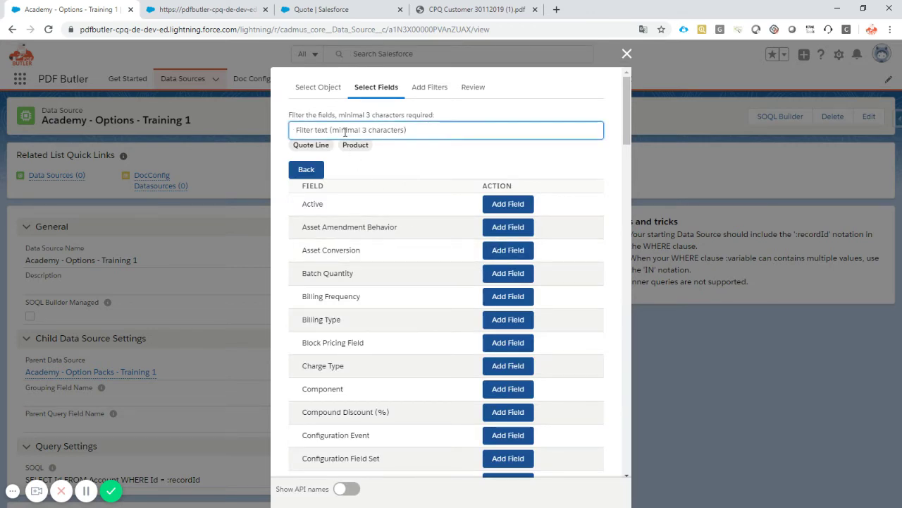
pyautogui.write('name')
pyautogui.click(510, 207)
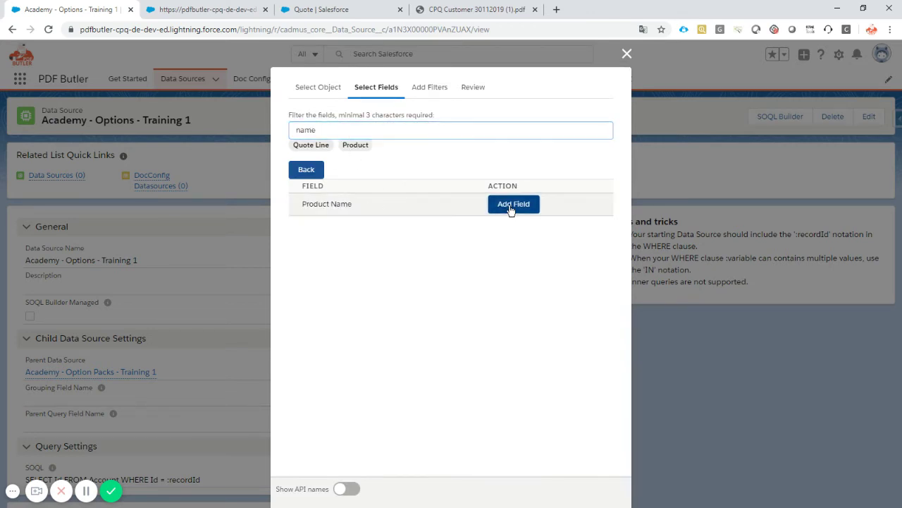
# Step: Add a Where clause with Record ID equal to the recordId, reviewing the generated query before adding it
pyautogui.click(437, 89)
pyautogui.click(357, 159)
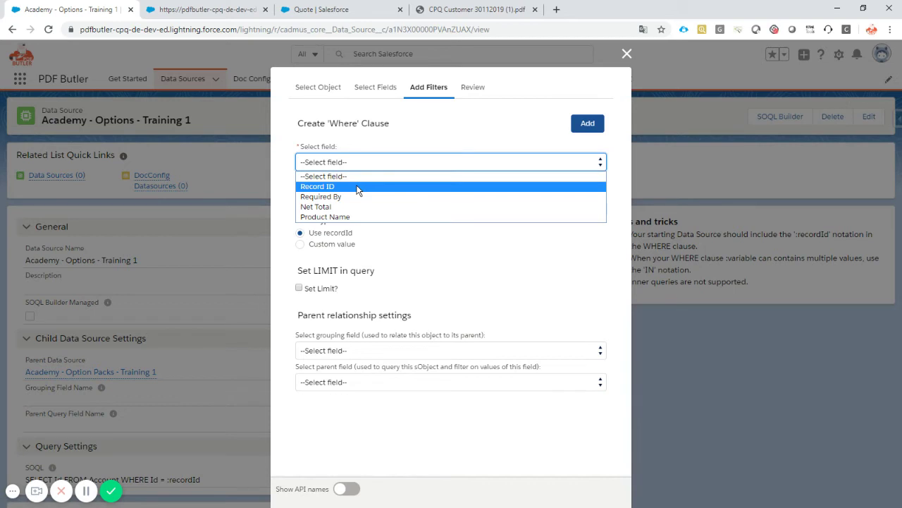
pyautogui.click(357, 188)
pyautogui.click(355, 194)
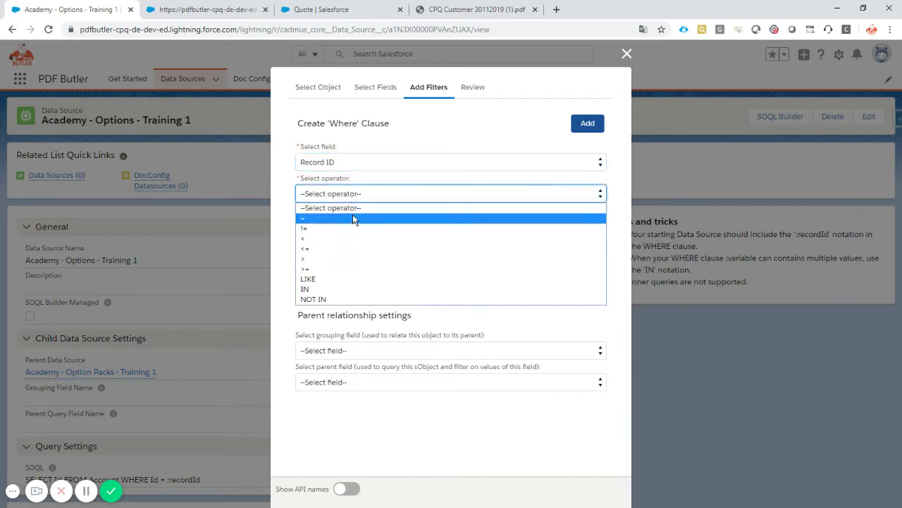
pyautogui.click(352, 215)
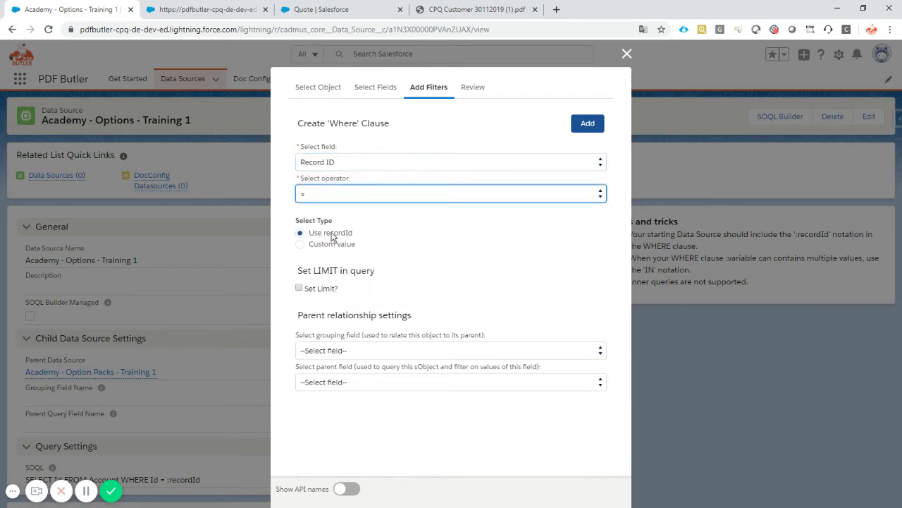
pyautogui.click(474, 87)
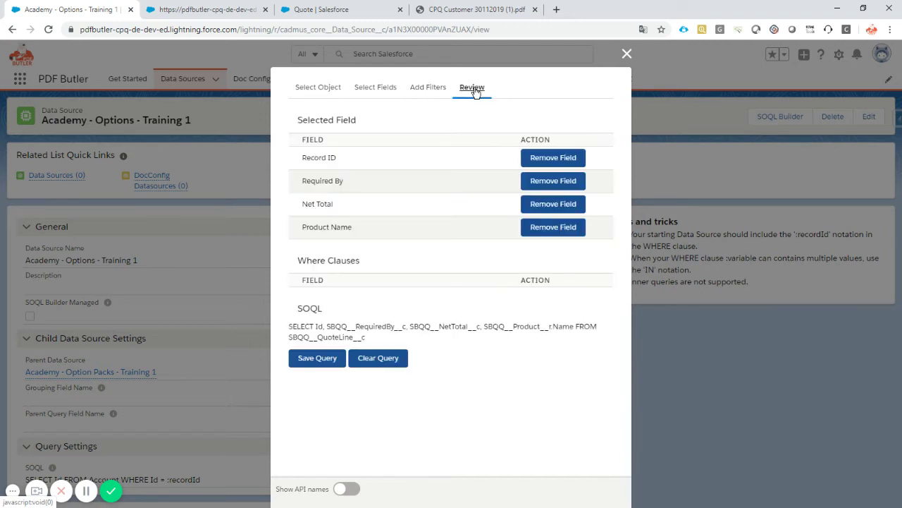
pyautogui.click(429, 90)
pyautogui.click(591, 124)
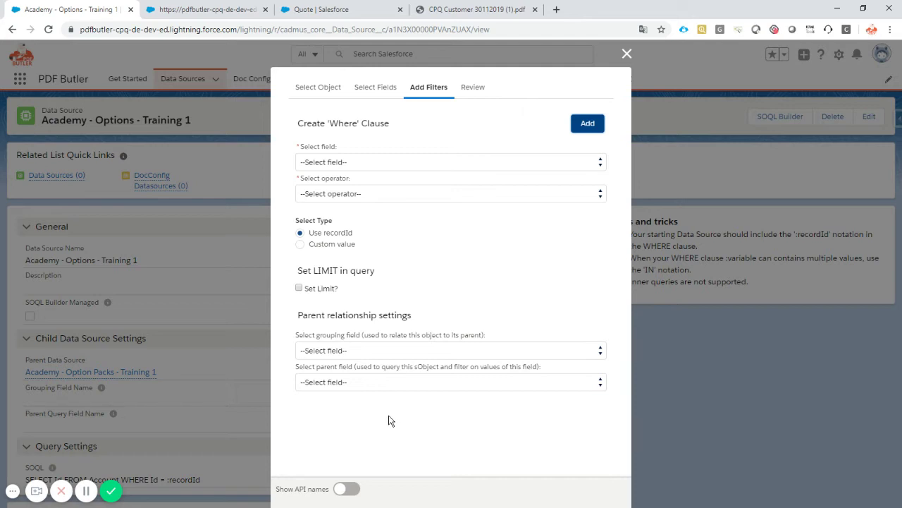
# Step: Switch to the quote, leave its line editor without saving, and open the HD media player quote line in a separate browser tab
pyautogui.click(324, 9)
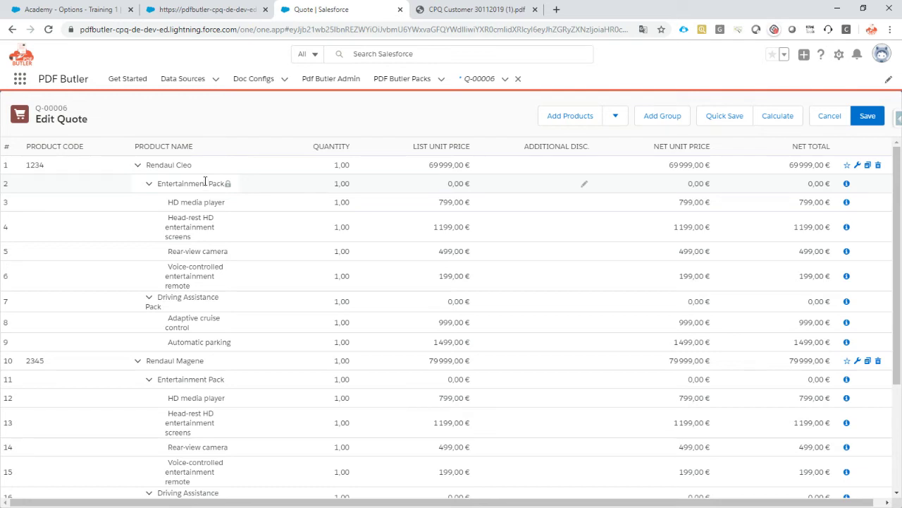
pyautogui.click(830, 117)
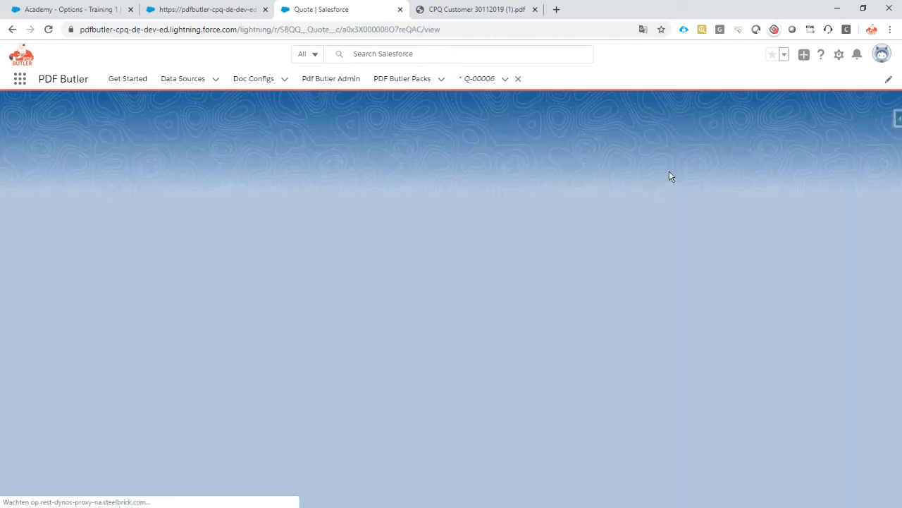
pyautogui.click(41, 161)
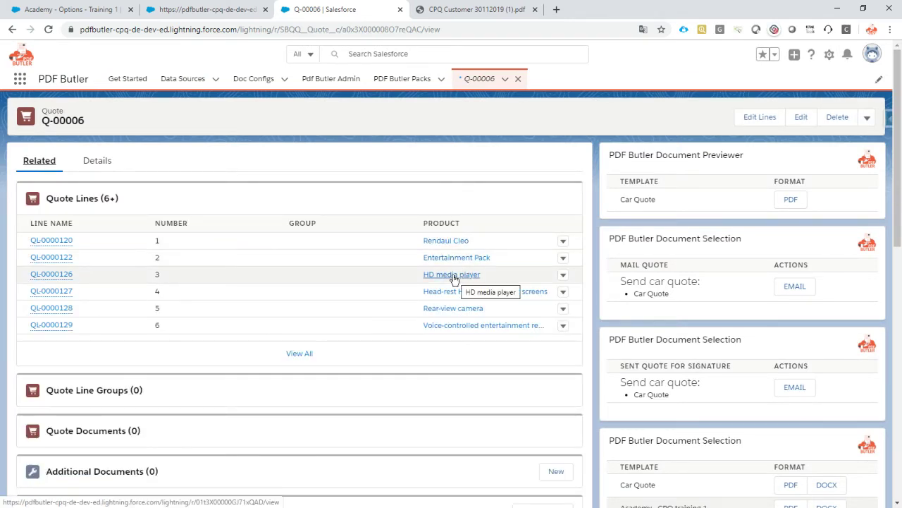
pyautogui.rightClick(62, 277)
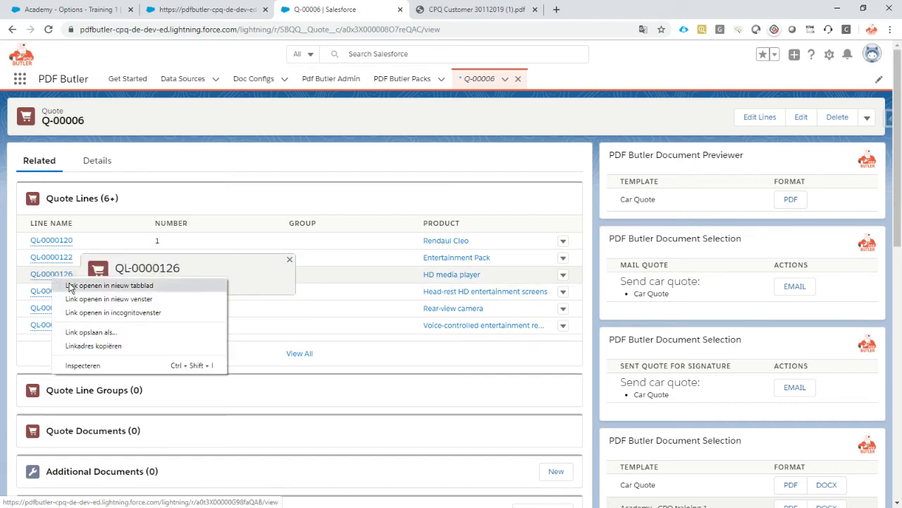
pyautogui.click(70, 286)
pyautogui.click(444, 10)
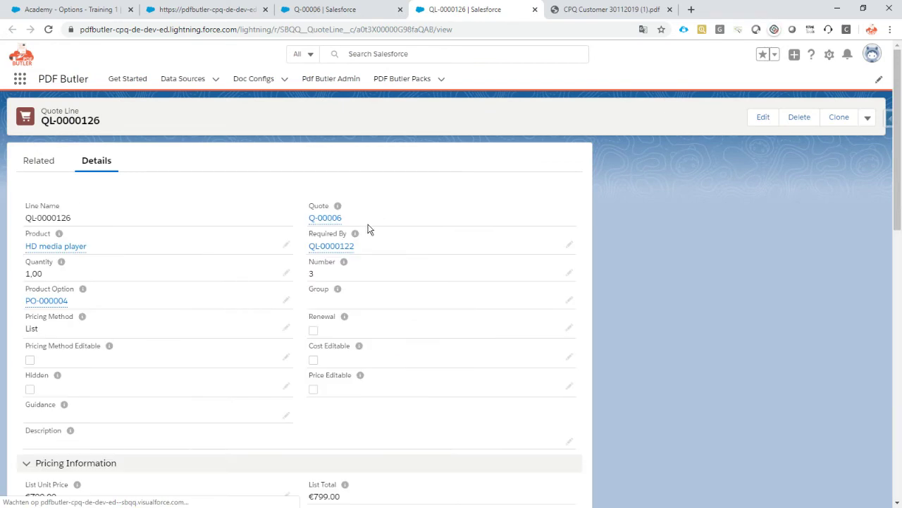
# Step: Follow the Required By links from the HD media player line through its option pack up to the car model line
pyautogui.moveTo(330, 252)
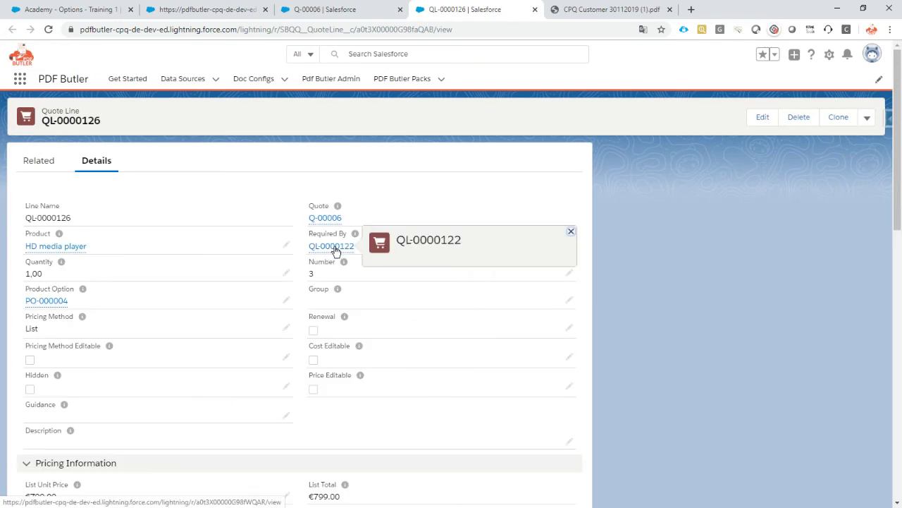
pyautogui.click(335, 248)
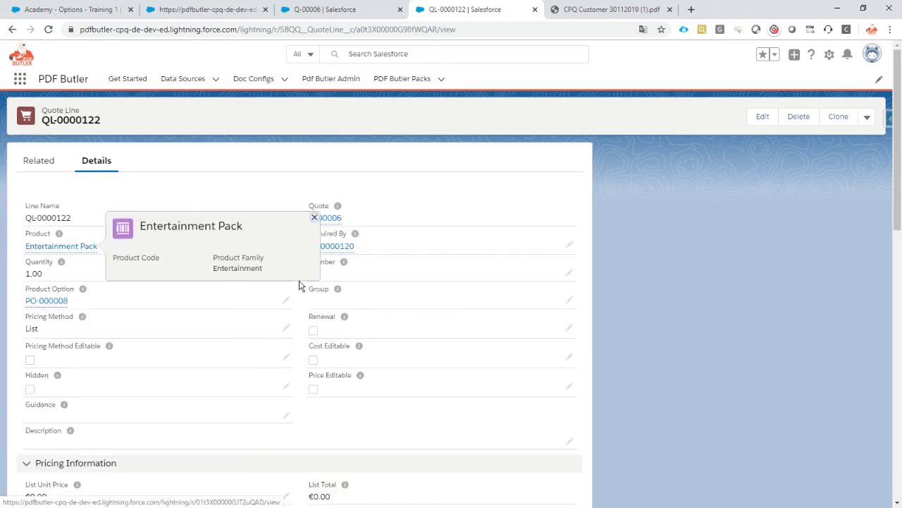
pyautogui.moveTo(342, 253)
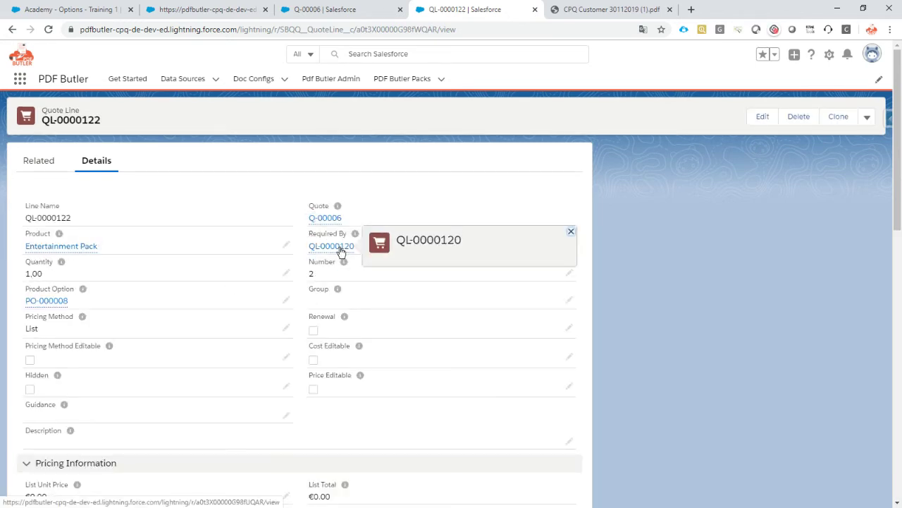
pyautogui.click(341, 251)
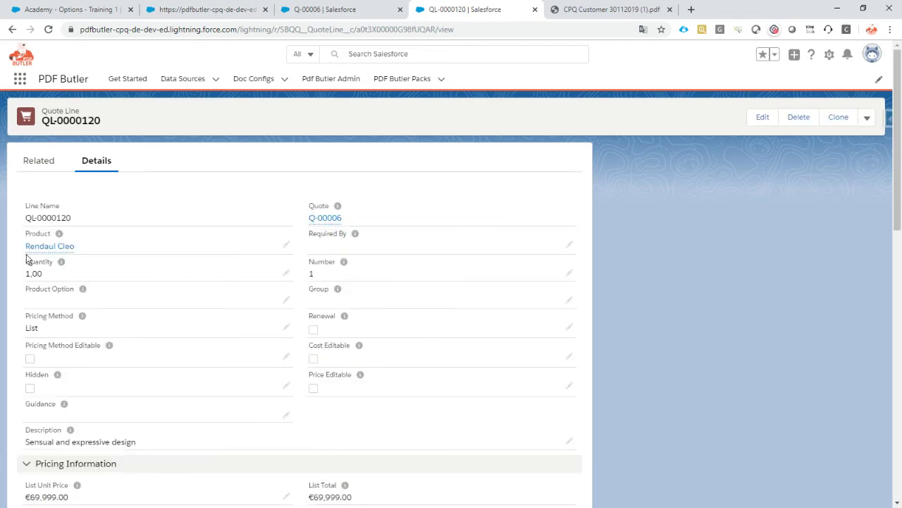
pyautogui.moveTo(61, 250)
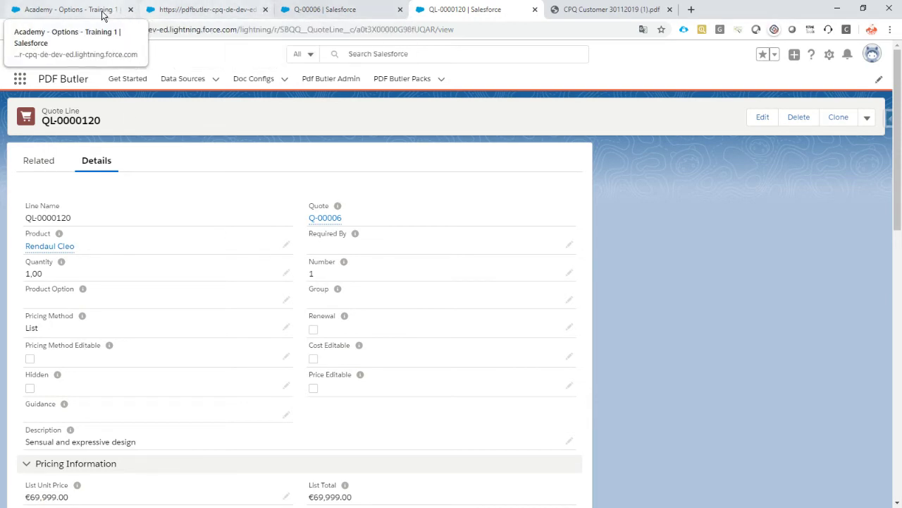
# Step: Return to the options data source, set grouping field Required By and parent field Record ID, and save the reviewed query
pyautogui.click(79, 11)
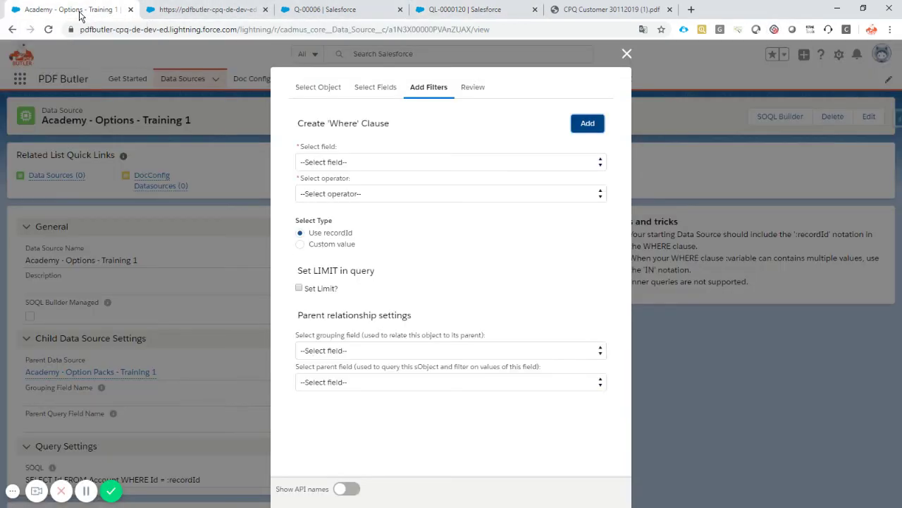
pyautogui.click(344, 351)
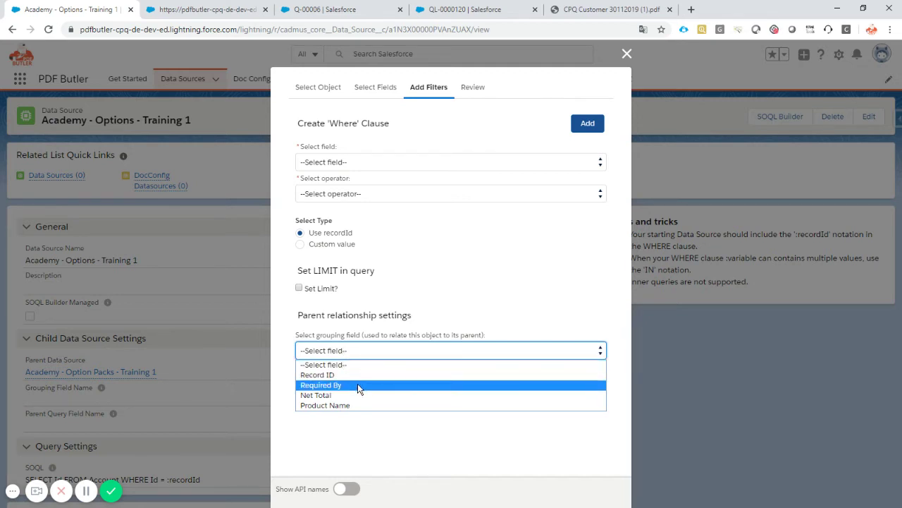
pyautogui.click(358, 386)
pyautogui.click(345, 386)
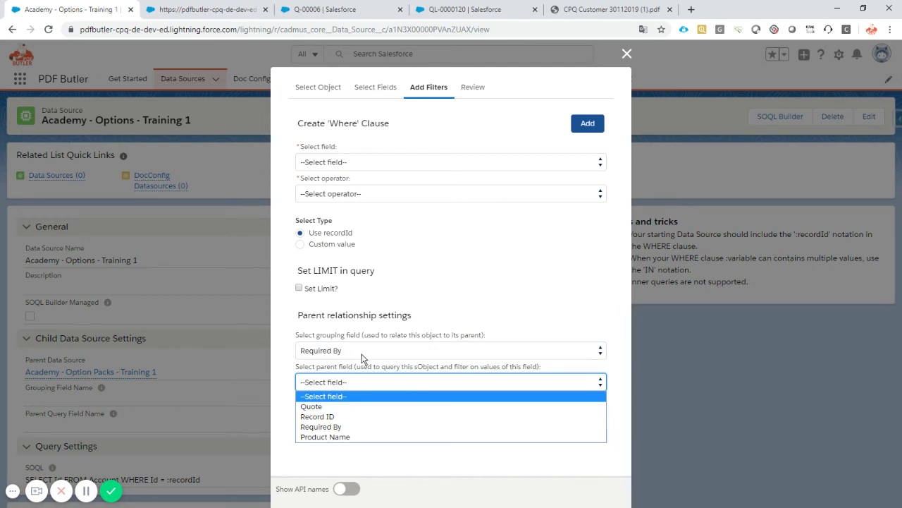
pyautogui.click(335, 416)
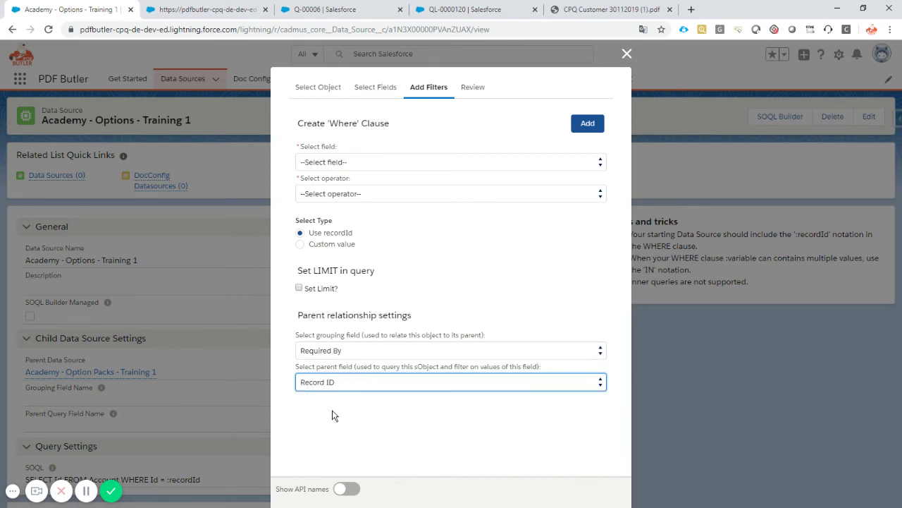
pyautogui.click(476, 95)
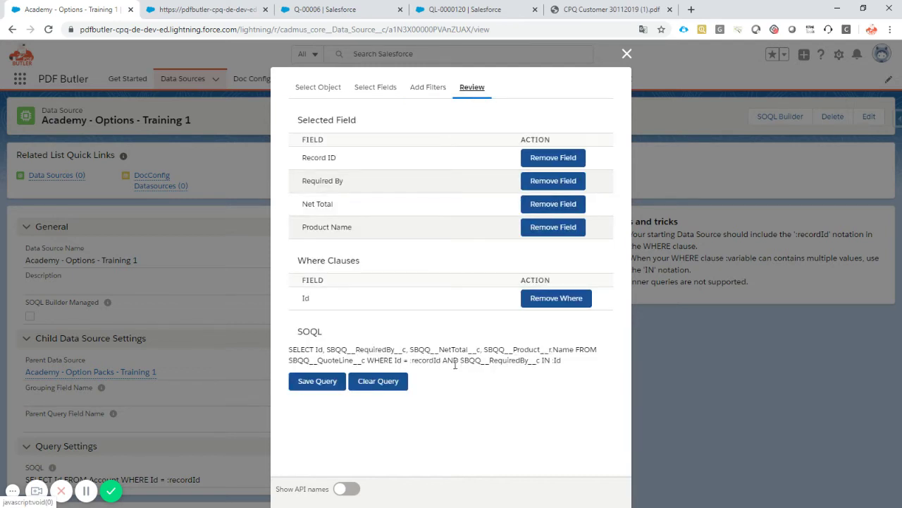
pyautogui.click(318, 382)
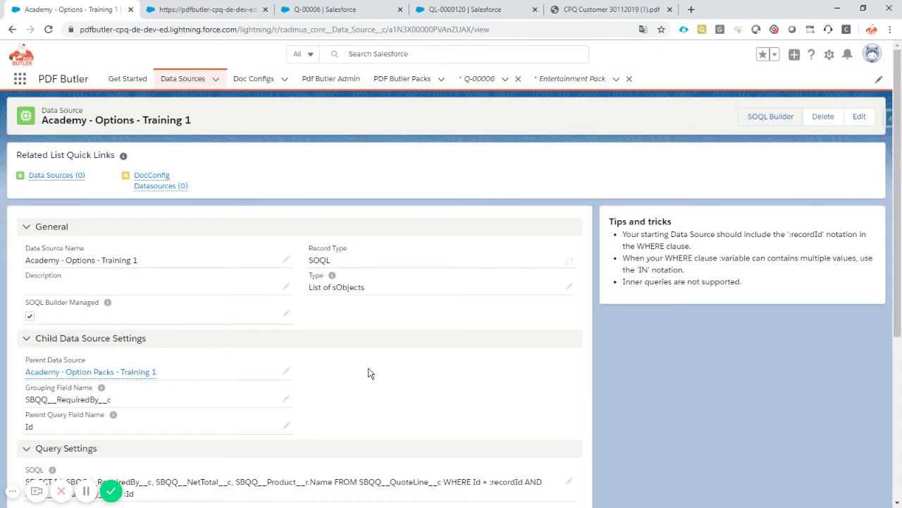
# Step: Switch to the doc config, reselect DEMO CPQ Lines - Empty.docx as the default document, and save the configuration to the server
pyautogui.click(233, 14)
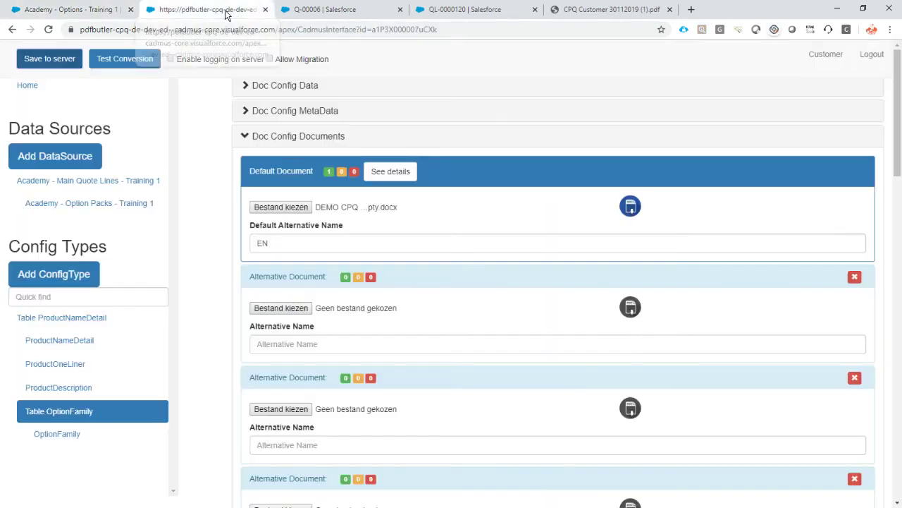
pyautogui.click(288, 209)
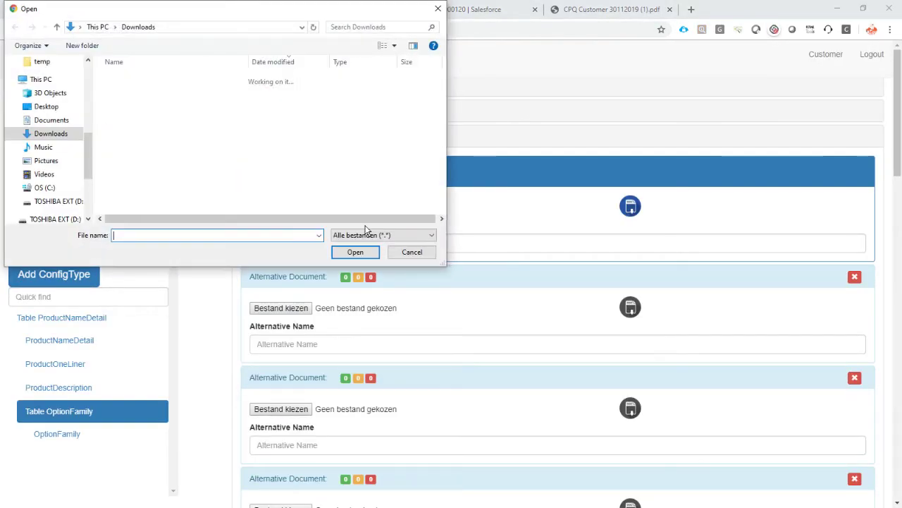
pyautogui.doubleClick(163, 97)
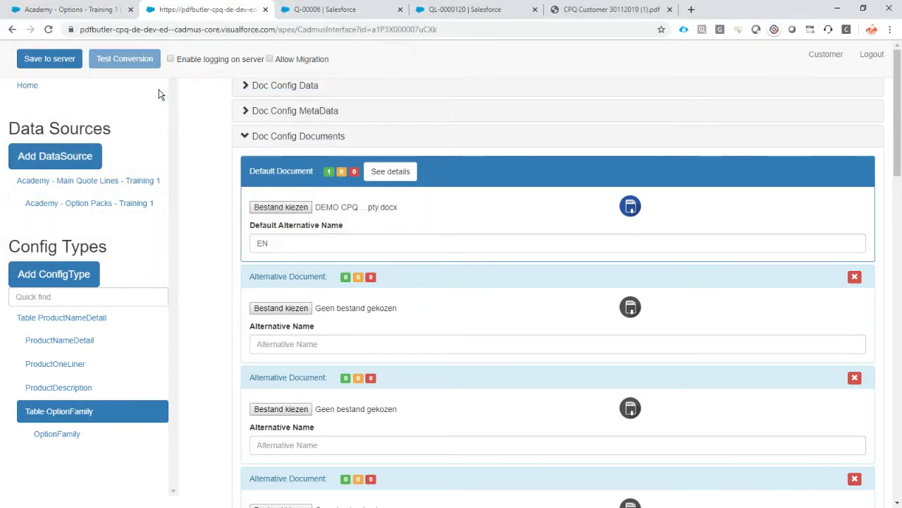
pyautogui.click(58, 60)
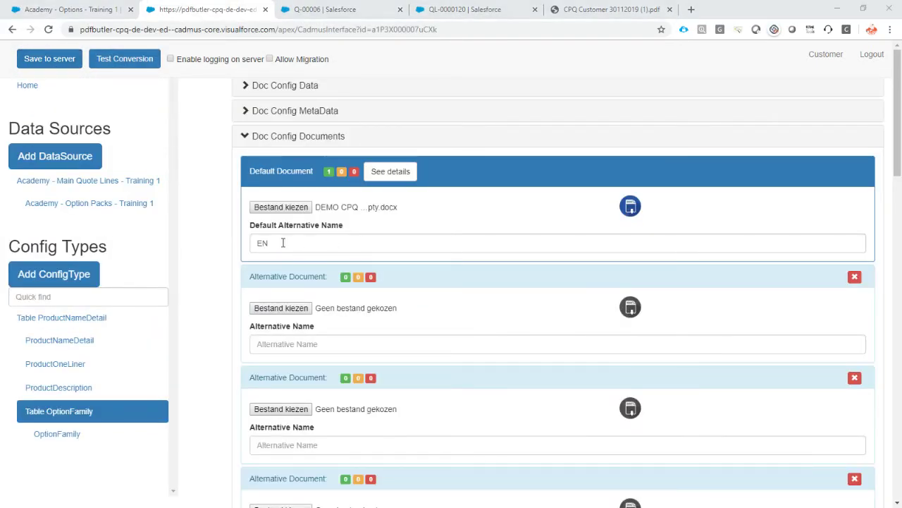
# Step: Switch to the Word template, select the OptionName merge field in the options table, and return to the doc config
pyautogui.hotkey('alt', 'Tab')
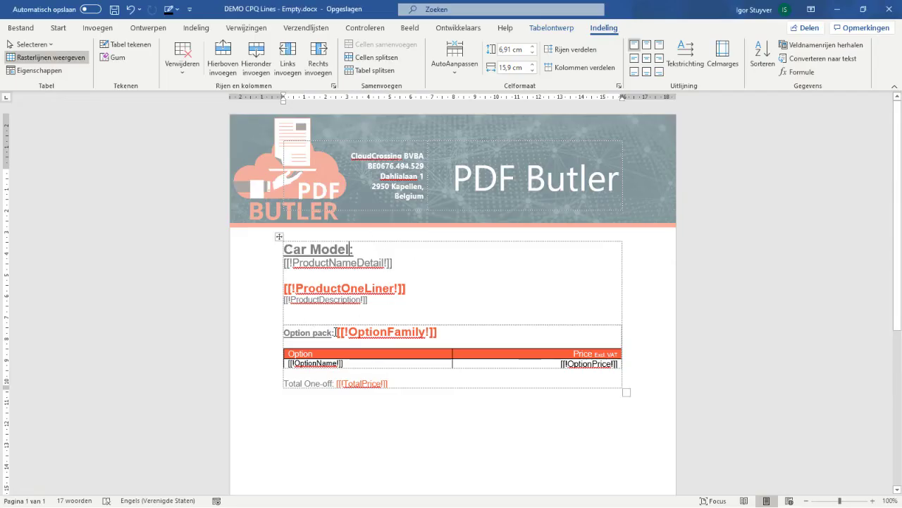
pyautogui.doubleClick(315, 363)
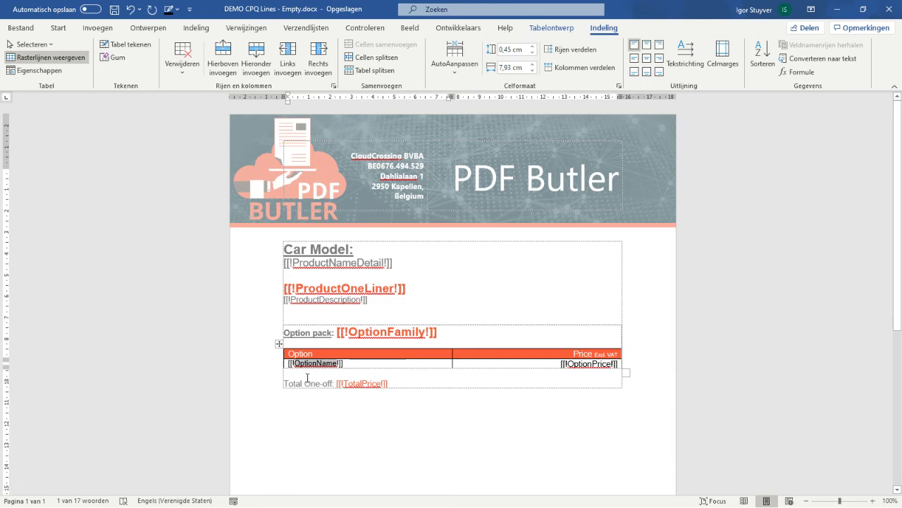
pyautogui.moveTo(424, 362); pyautogui.dragTo(489, 362)
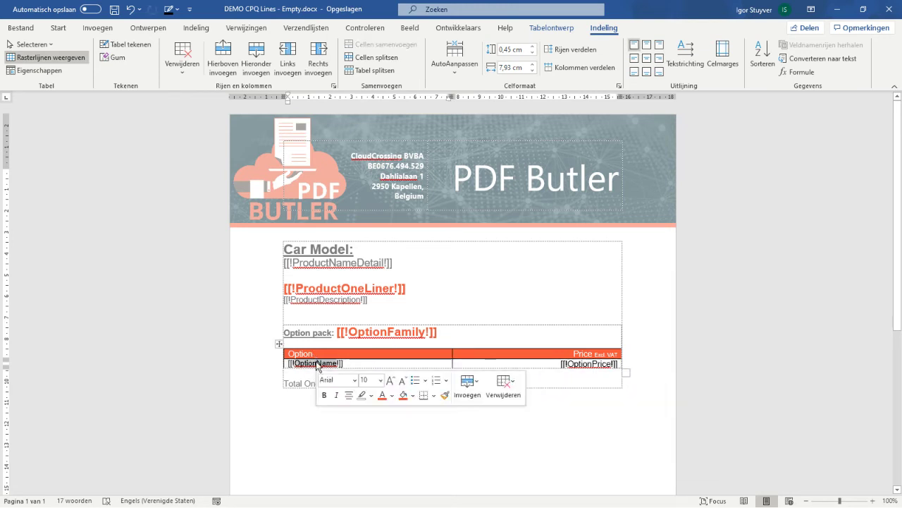
pyautogui.hotkey('alt', 'Tab')
pyautogui.scroll(-3, 159, 354)
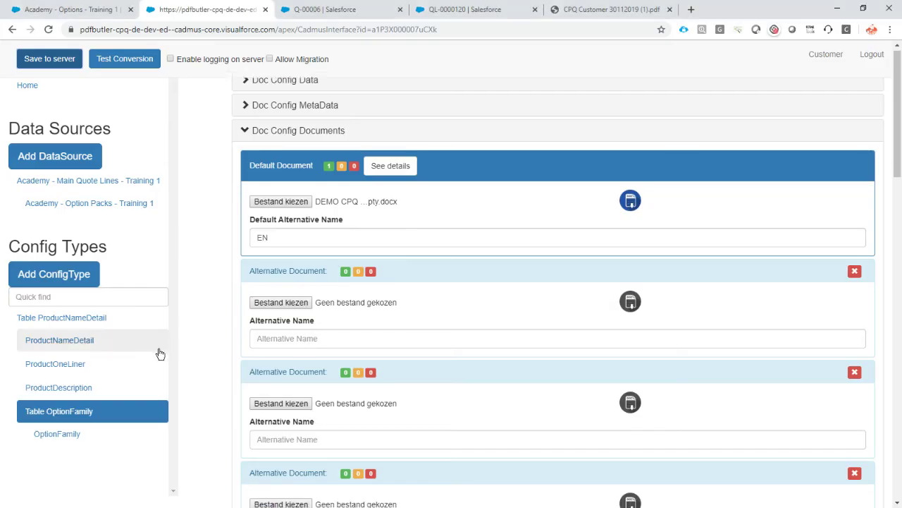
pyautogui.scroll(-3, 408, 297)
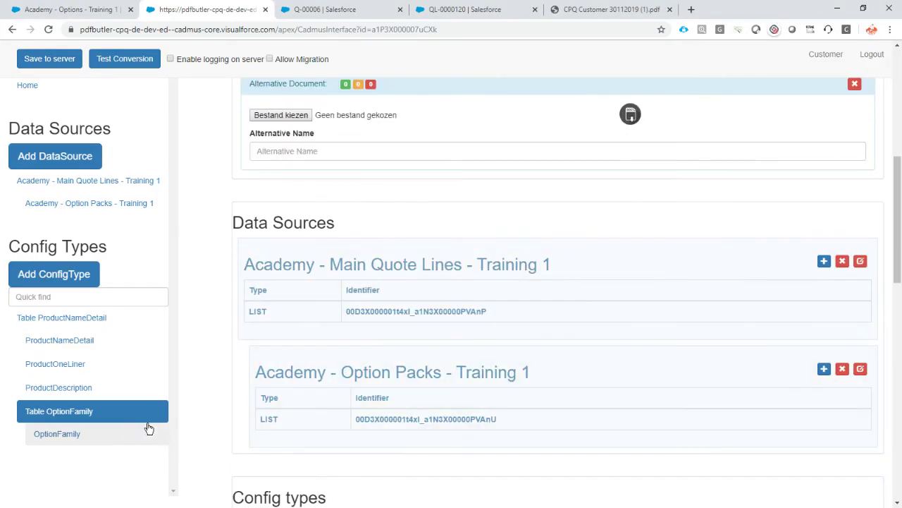
pyautogui.click(118, 427)
pyautogui.click(117, 389)
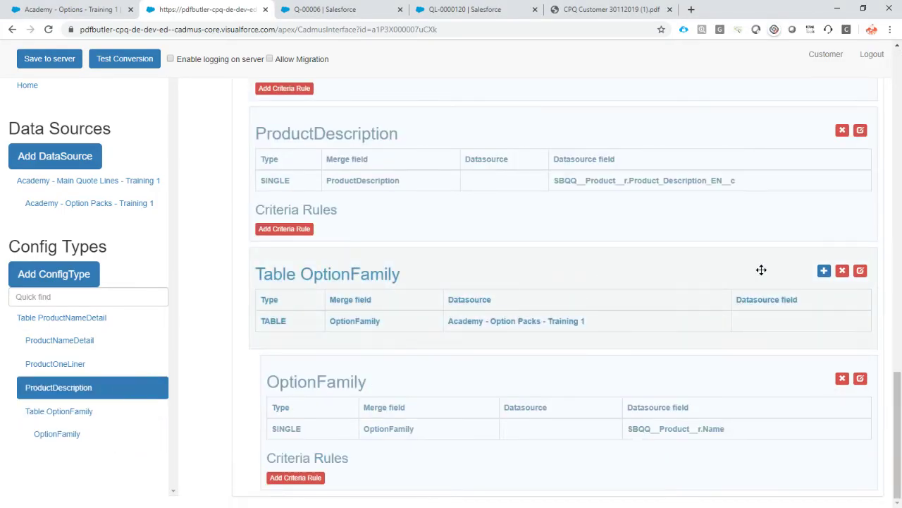
pyautogui.click(824, 272)
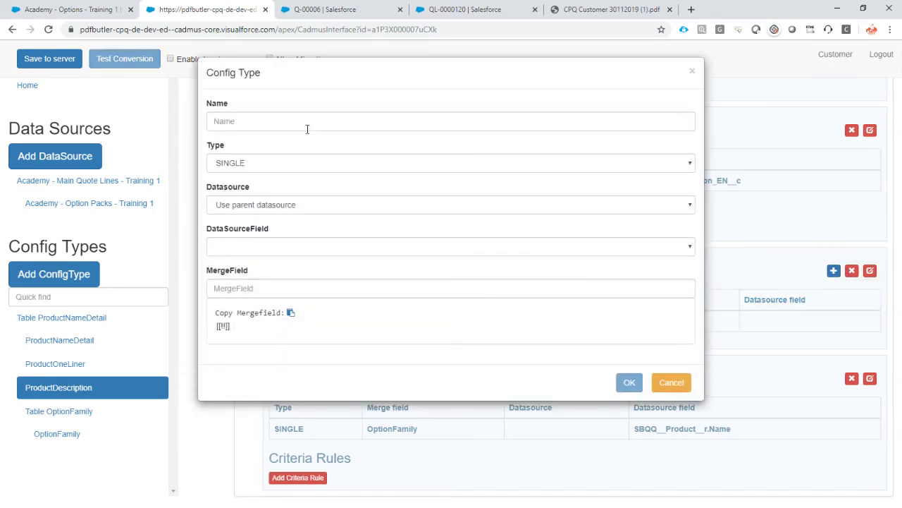
pyautogui.click(300, 123)
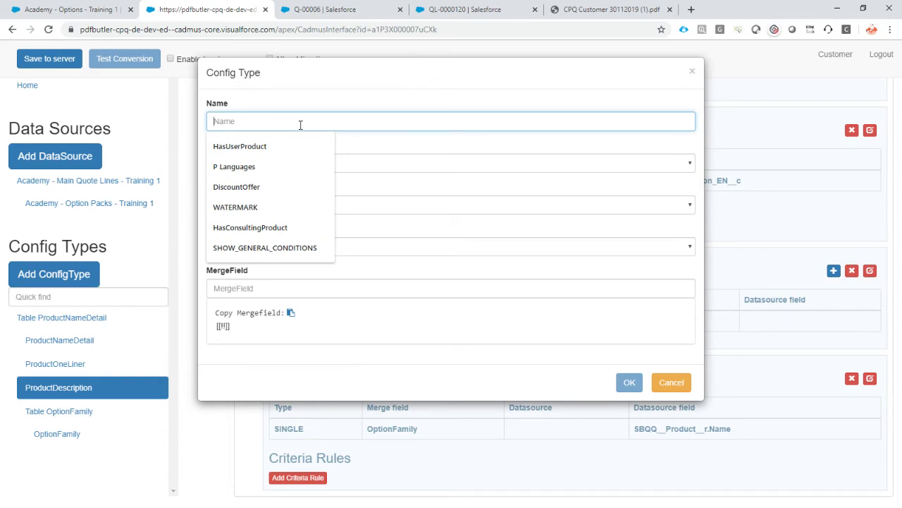
pyautogui.write('Table ')
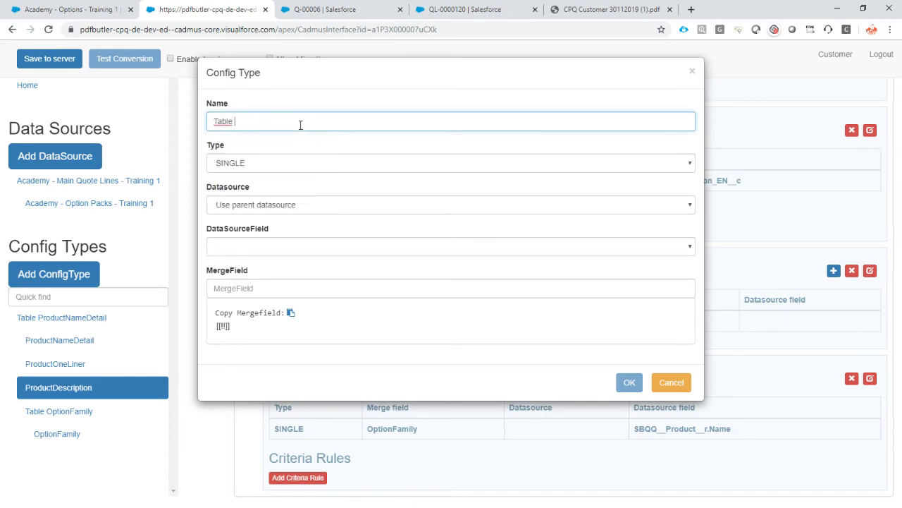
pyautogui.write('Row OptionName')
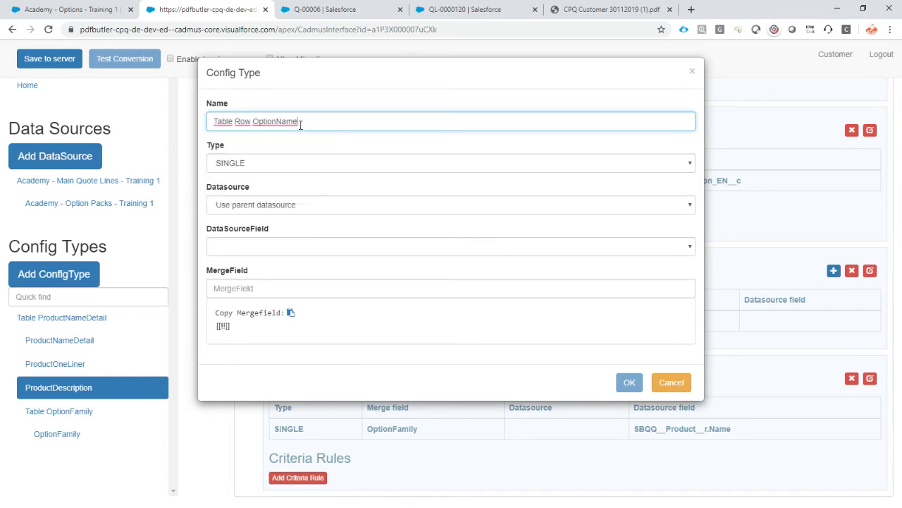
pyautogui.click(278, 165)
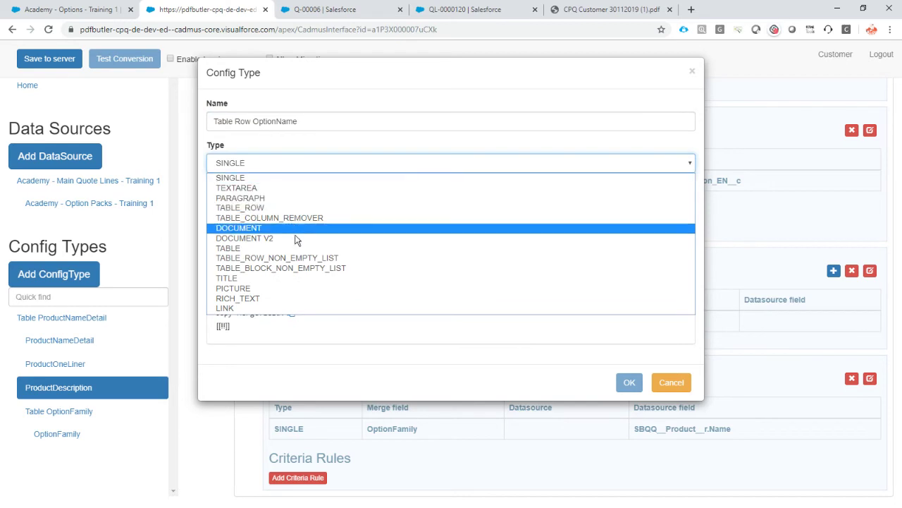
pyautogui.click(276, 208)
pyautogui.click(259, 205)
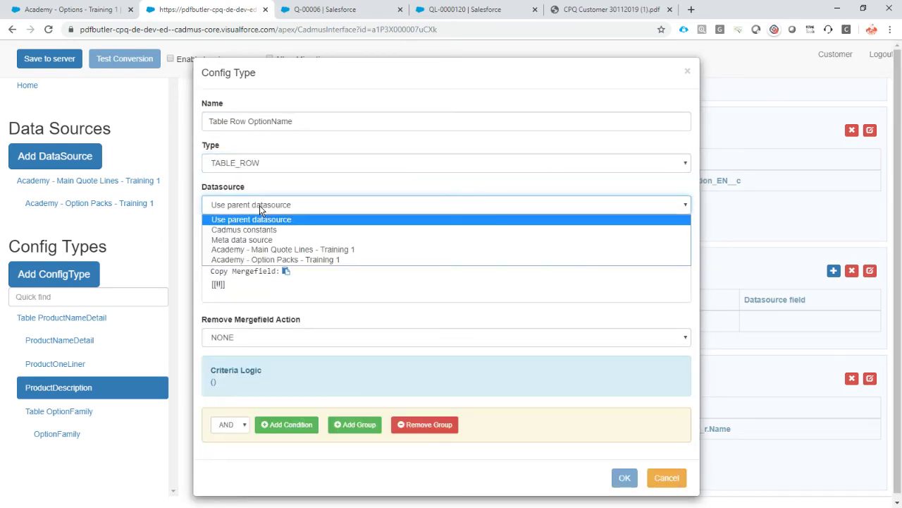
pyautogui.click(669, 478)
pyautogui.click(669, 477)
# Step: Add the Academy - Options - Training 1 data source as a child of Academy - Option Packs - Training 1
pyautogui.click(150, 204)
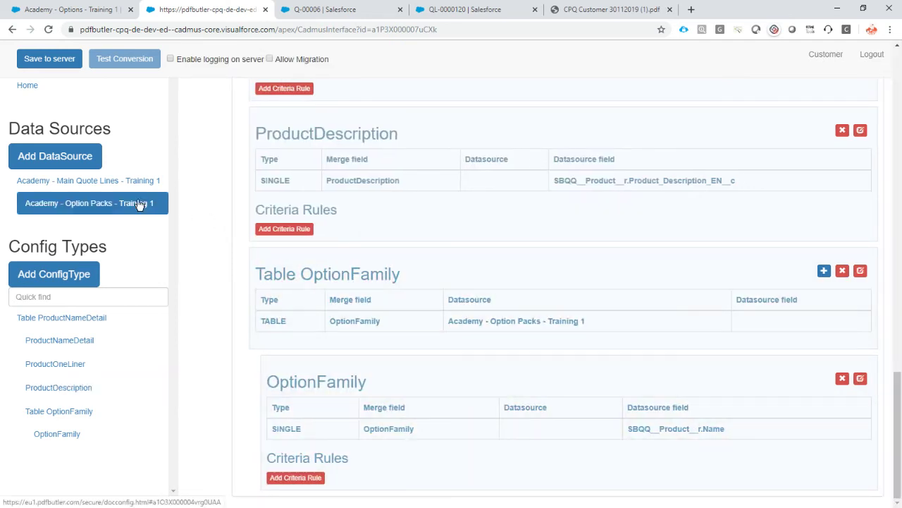
pyautogui.click(825, 122)
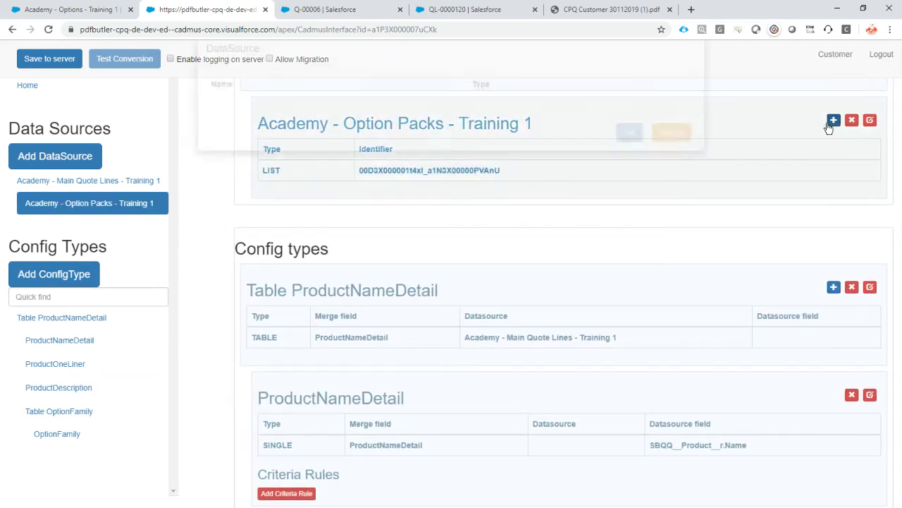
pyautogui.click(305, 129)
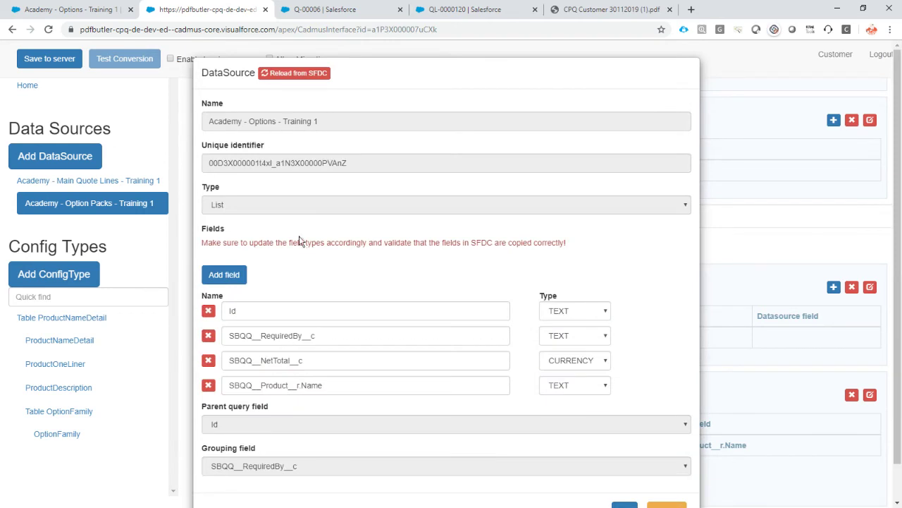
pyautogui.scroll(-1, 574, 371)
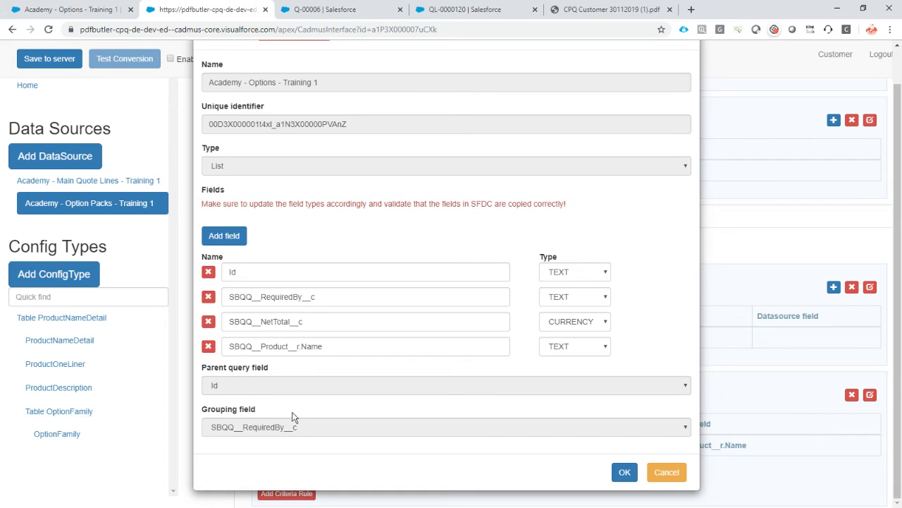
pyautogui.click(624, 470)
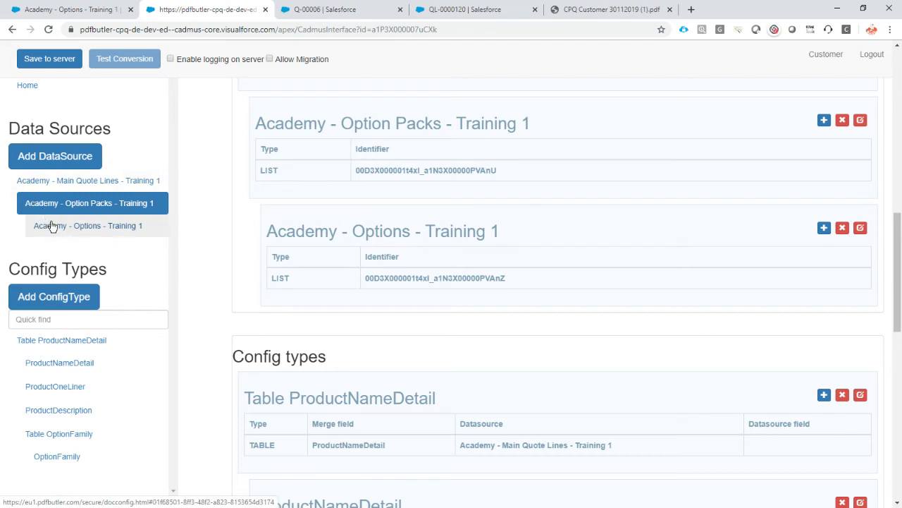
# Step: Create a child config type under Table OptionFamily named Table Row OptionName with type TABLE_ROW
pyautogui.scroll(-2, 85, 393)
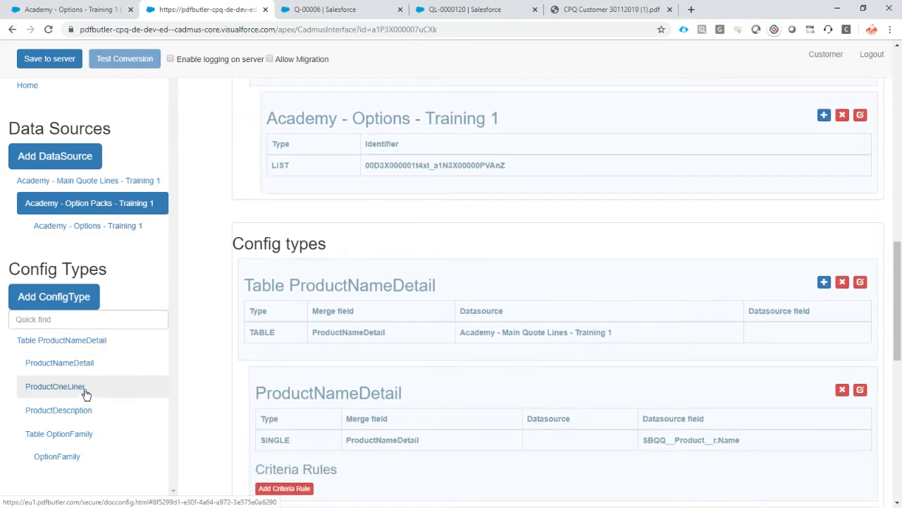
pyautogui.click(71, 410)
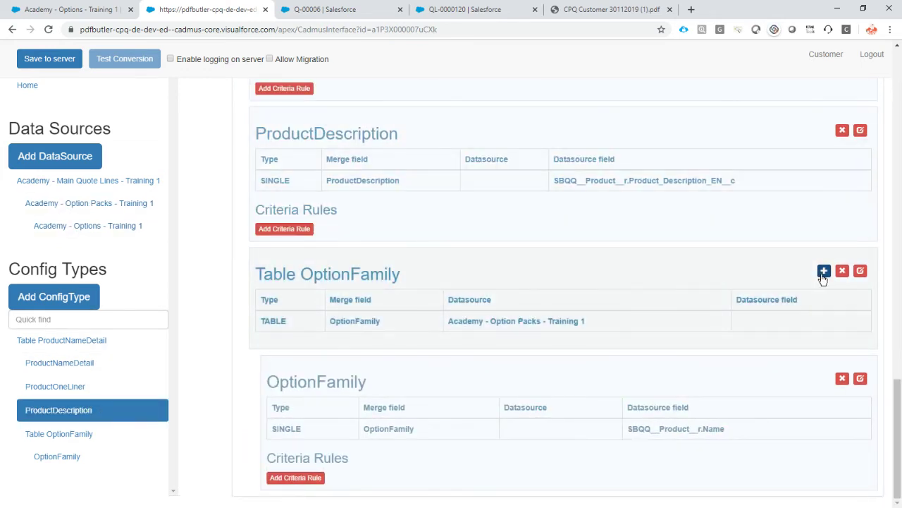
pyautogui.click(824, 272)
pyautogui.click(258, 130)
pyautogui.write('Ta')
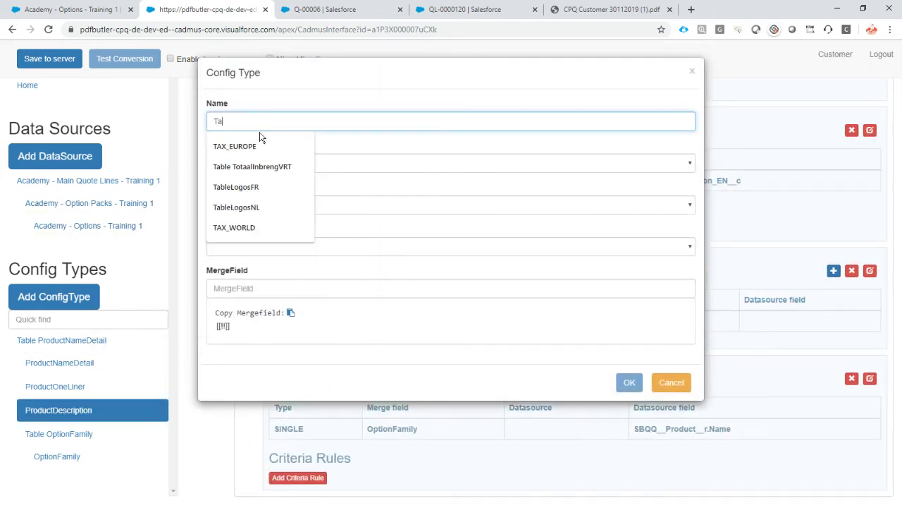
pyautogui.write('ble Row OptionName')
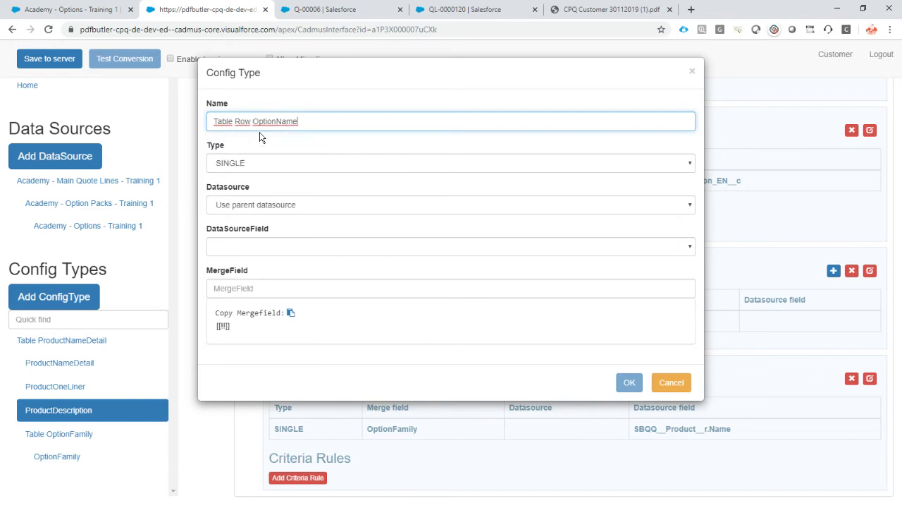
pyautogui.click(252, 163)
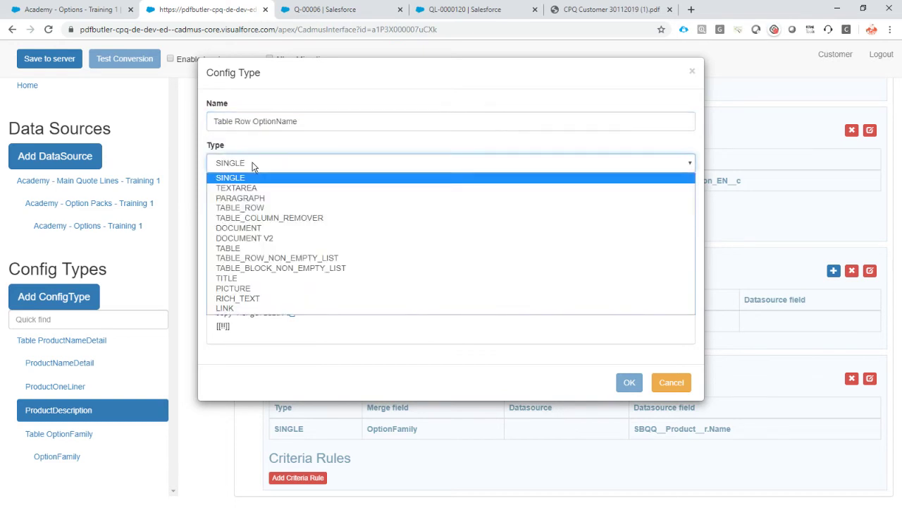
pyautogui.click(264, 208)
# Step: Set Table Row OptionName to type TABLE_ROW with data source Academy - Options - Training 1 and merge field OptionName, and confirm it
pyautogui.click(256, 208)
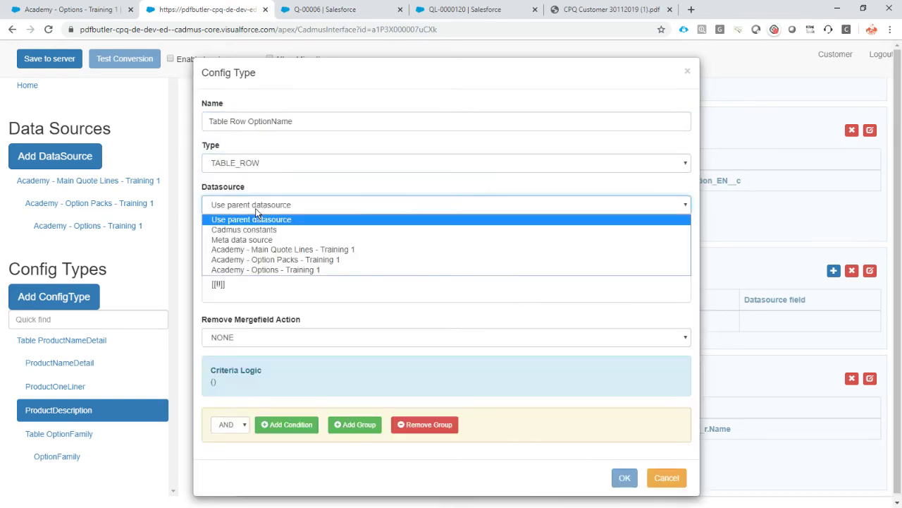
pyautogui.click(313, 270)
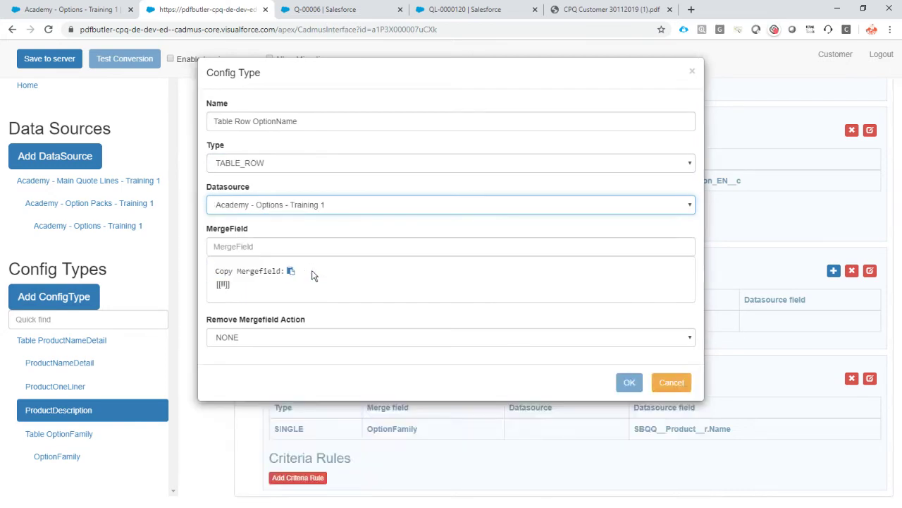
pyautogui.click(254, 247)
pyautogui.write('OptionName')
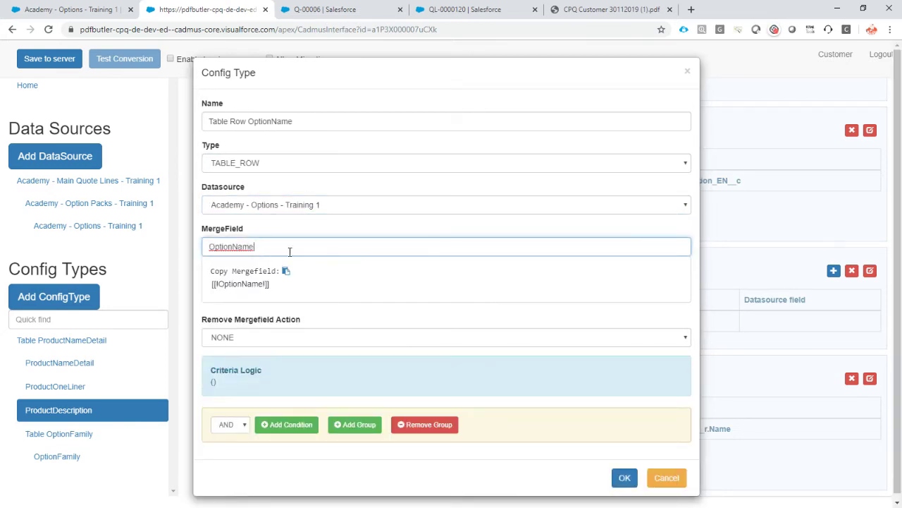
pyautogui.click(624, 477)
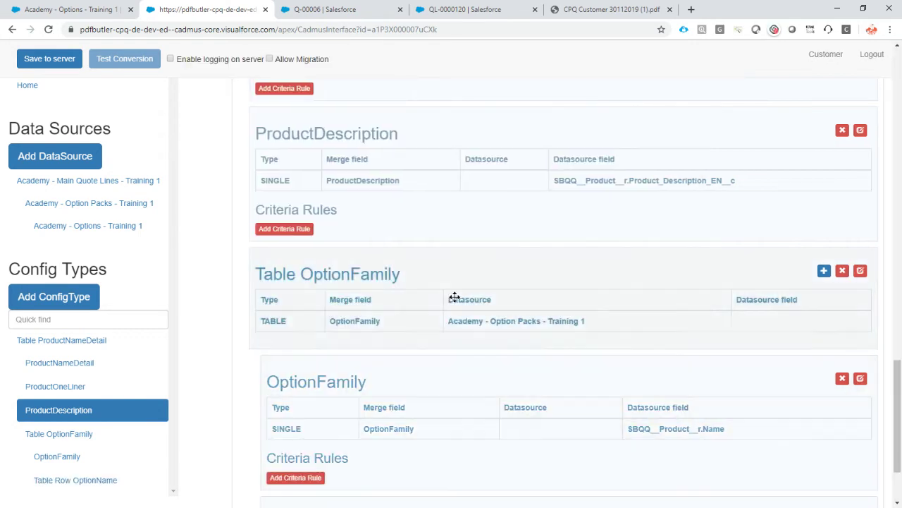
# Step: Create a SINGLE child config type OptionName under Table Row OptionName, using data source field SBQQ__Product__r.Name and merge field OptionName
pyautogui.click(57, 480)
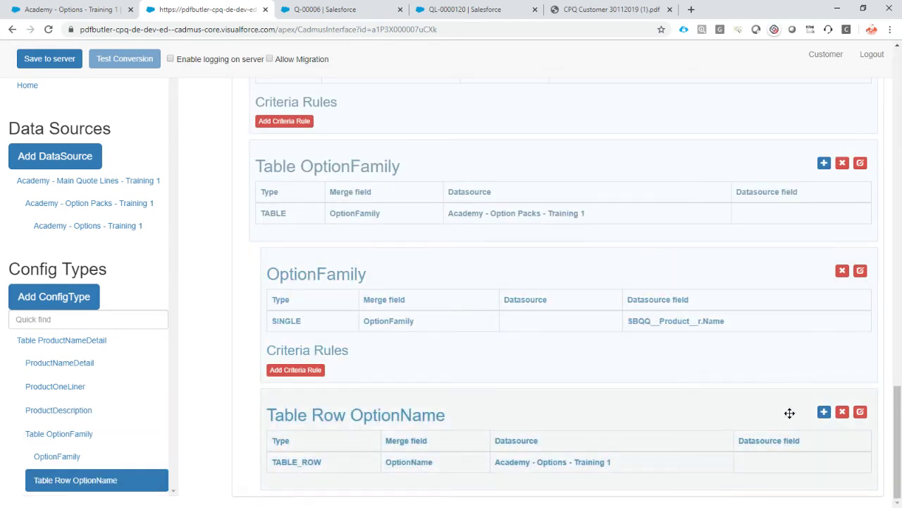
pyautogui.click(824, 412)
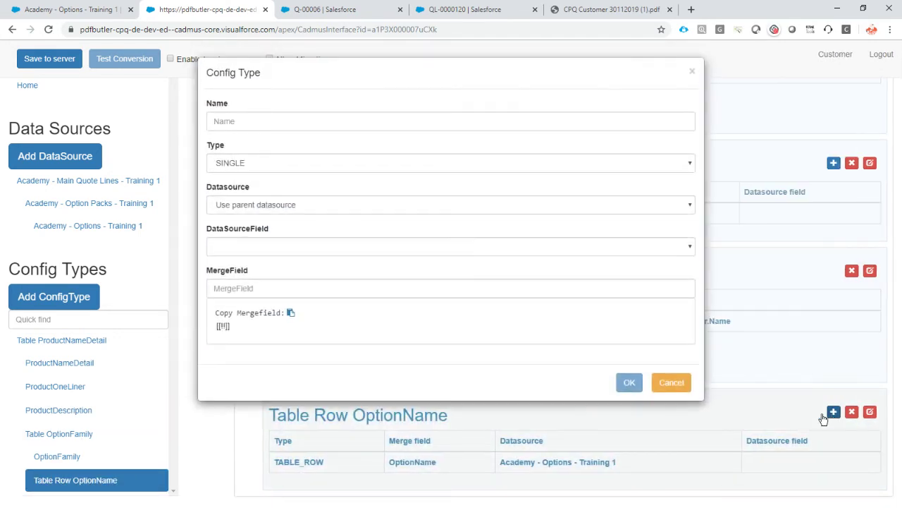
pyautogui.click(268, 122)
pyautogui.write('OptionName')
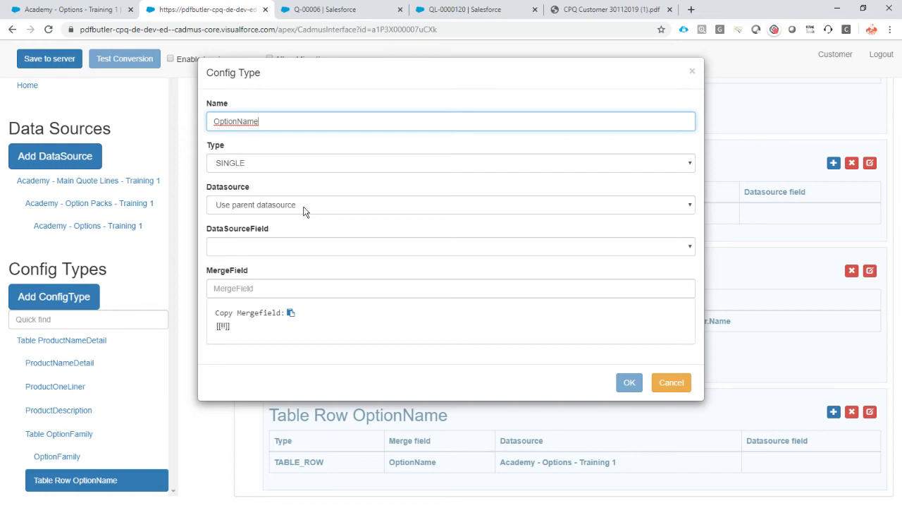
pyautogui.click(262, 249)
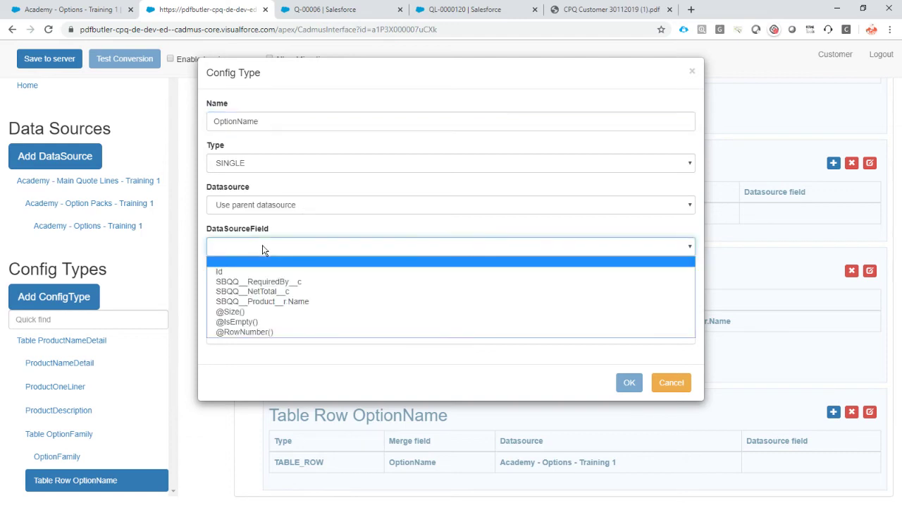
pyautogui.click(321, 302)
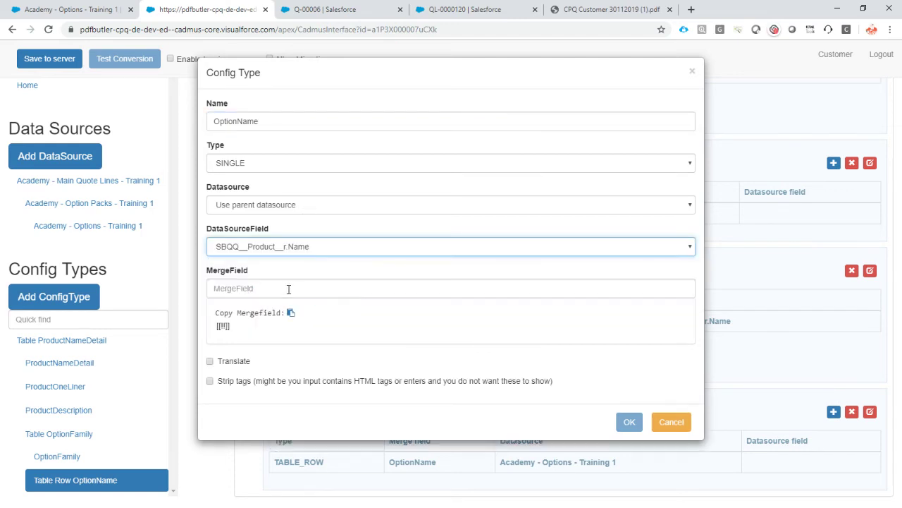
pyautogui.click(286, 288)
pyautogui.write('OptionName')
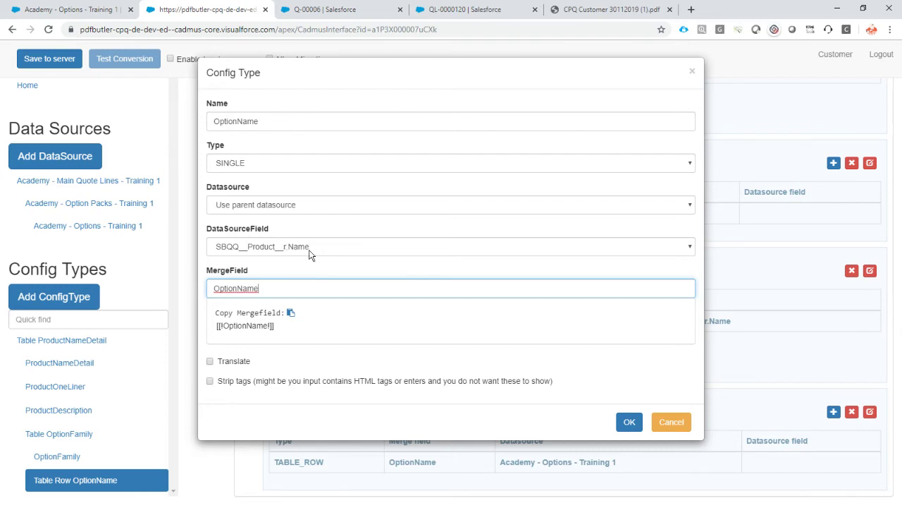
pyautogui.hotkey('alt', 'Tab')
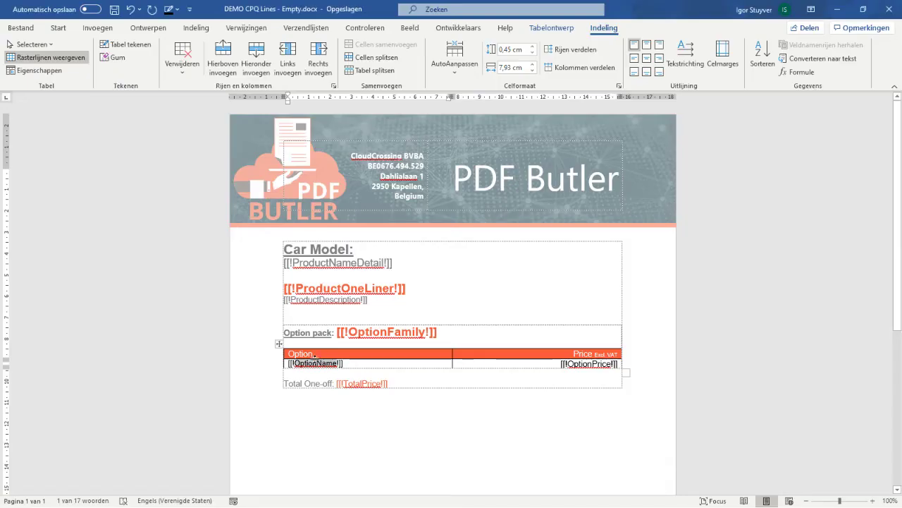
pyautogui.hotkey('alt', 'Tab')
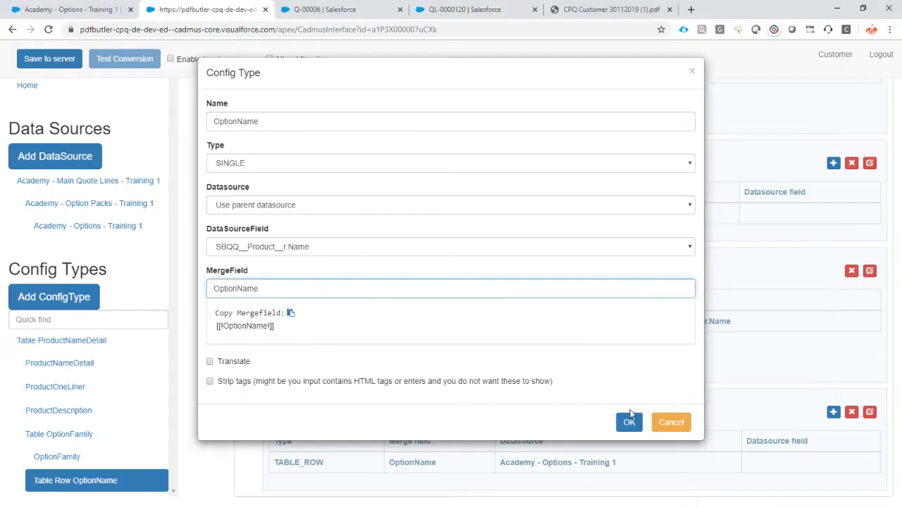
pyautogui.click(629, 423)
pyautogui.scroll(-2, 577, 367)
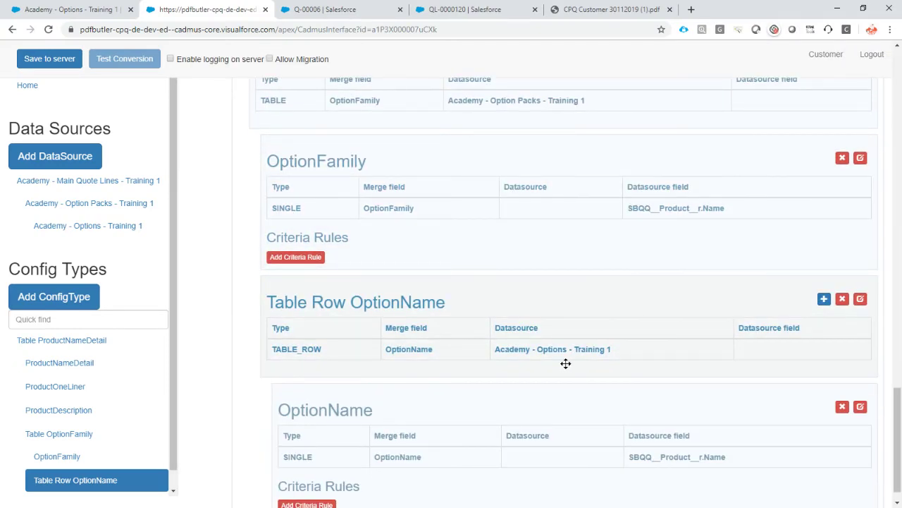
pyautogui.scroll(-1, 565, 363)
# Step: Switch to the Word template and insert an empty line above the Car Model table
pyautogui.hotkey('alt', 'Tab')
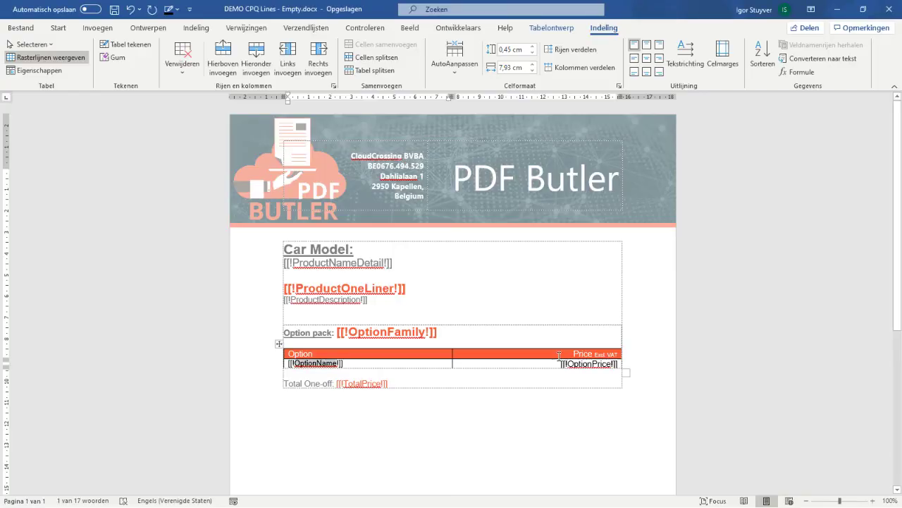
pyautogui.click(316, 238)
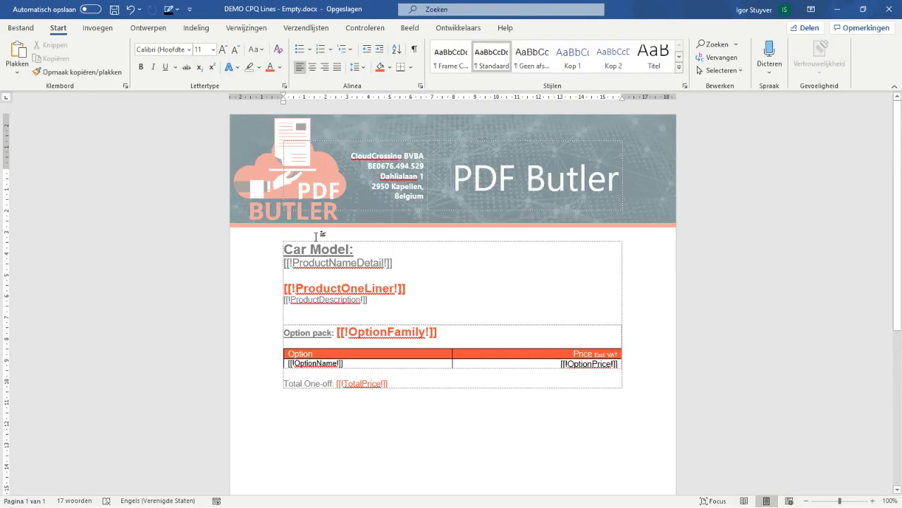
pyautogui.press('Return')
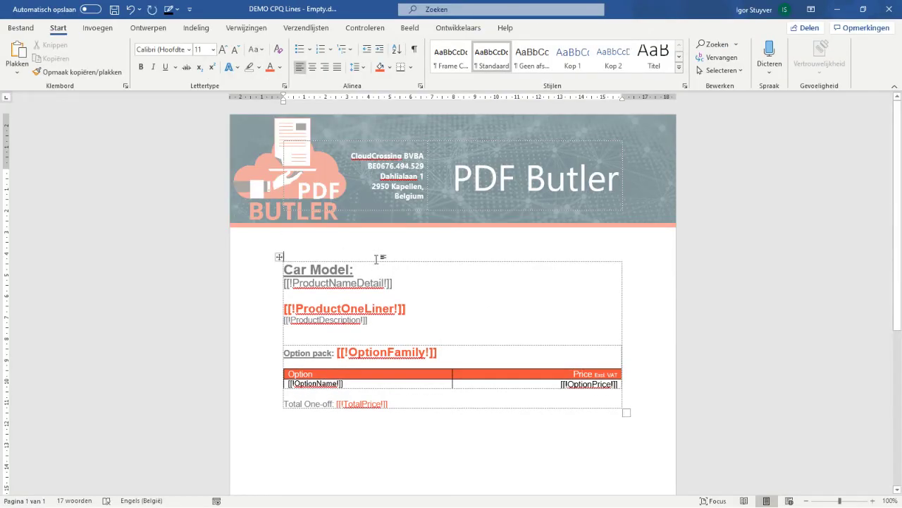
pyautogui.doubleClick(596, 381)
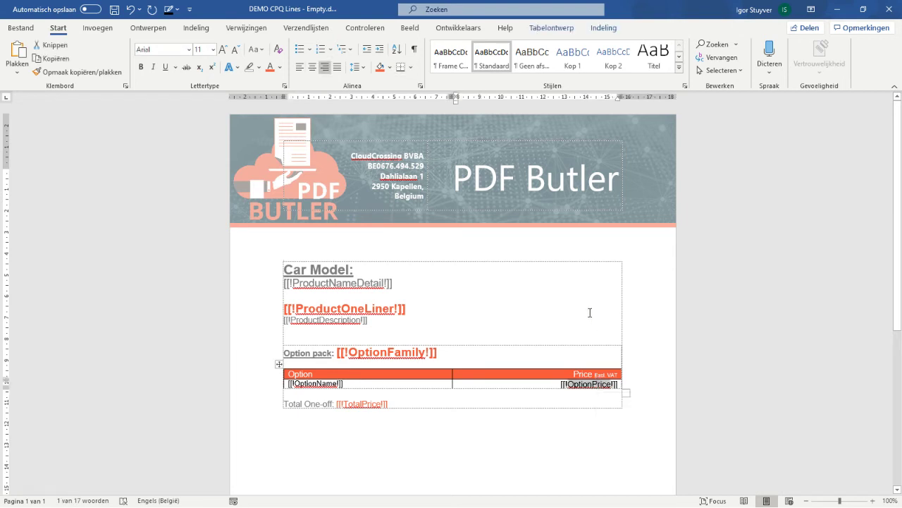
pyautogui.click(673, 404)
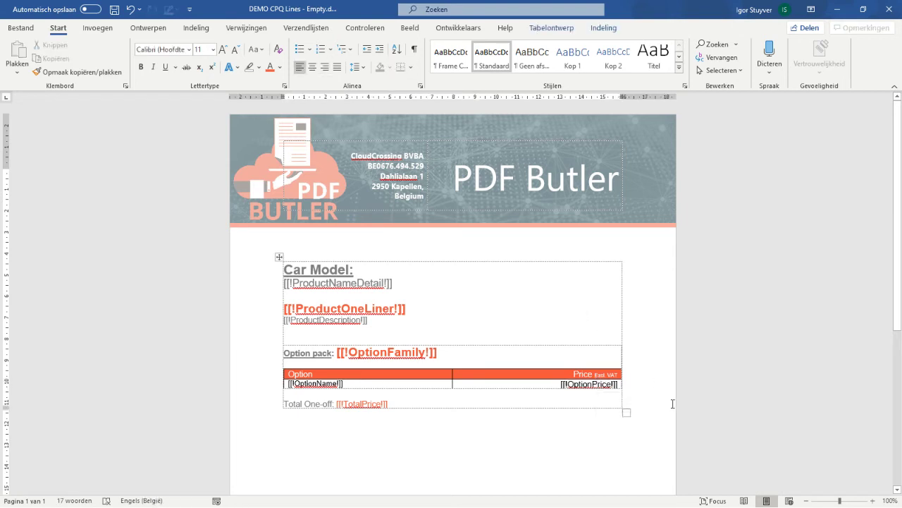
pyautogui.press('Return')
pyautogui.press('Return')
pyautogui.hotkey('ctrl', 'z')
pyautogui.hotkey('ctrl', 'z')
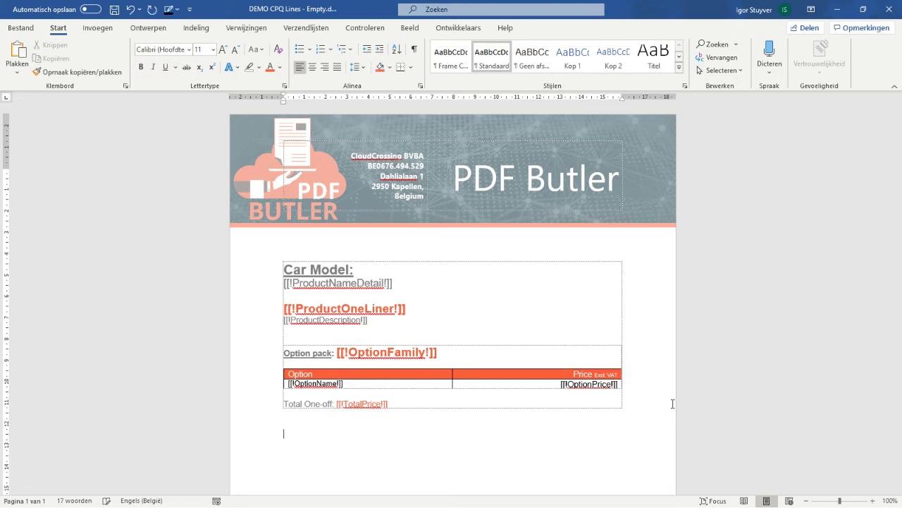
# Step: Copy the OptionPrice merge field name from the options table and return to the doc config in the browser
pyautogui.doubleClick(592, 384)
pyautogui.hotkey('ctrl', 'c')
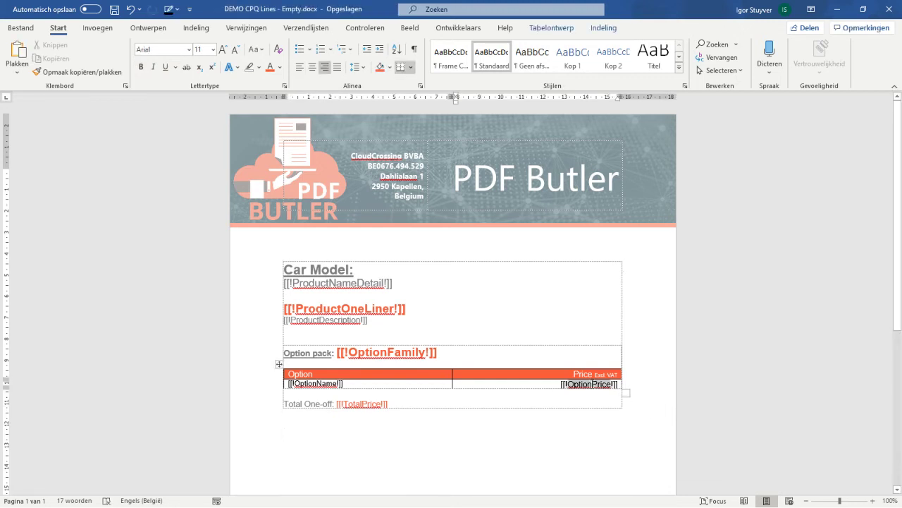
pyautogui.hotkey('alt', 'Tab')
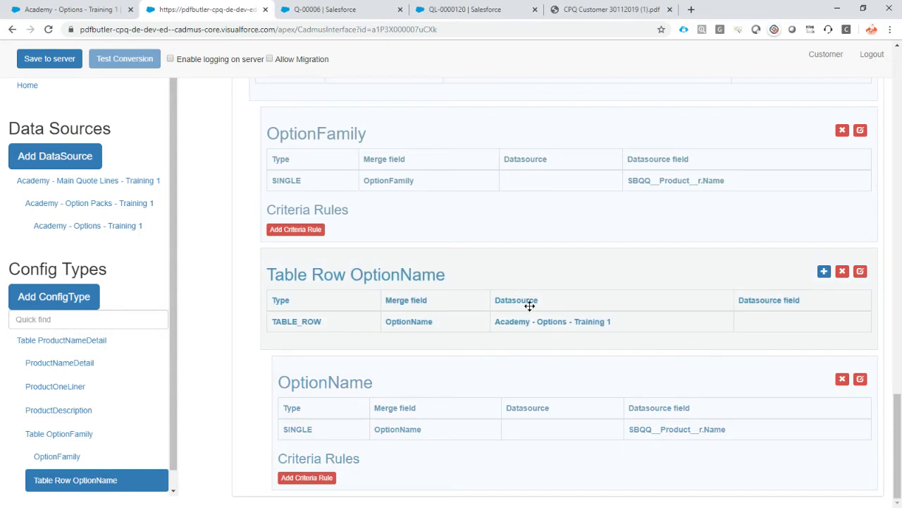
# Step: Add a SINGLE child config type OptionPrice under Table Row OptionName with field SBQQ__NetTotal__c, currency formatting and merge field OptionPrice, and save to the server
pyautogui.click(824, 273)
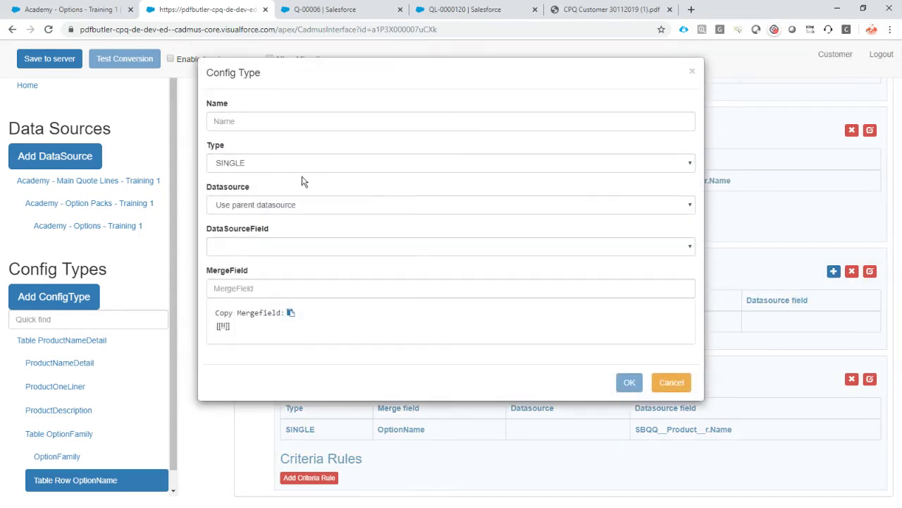
pyautogui.click(246, 123)
pyautogui.hotkey('ctrl', 'v')
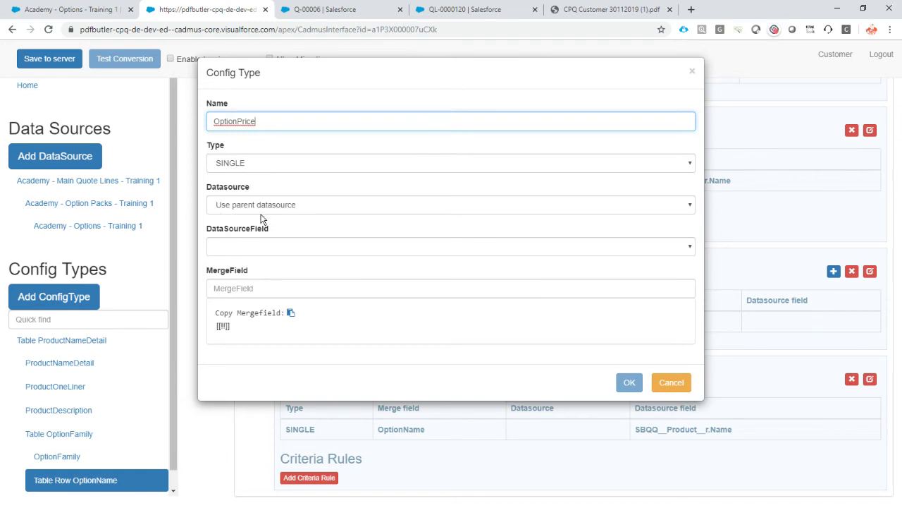
pyautogui.click(260, 244)
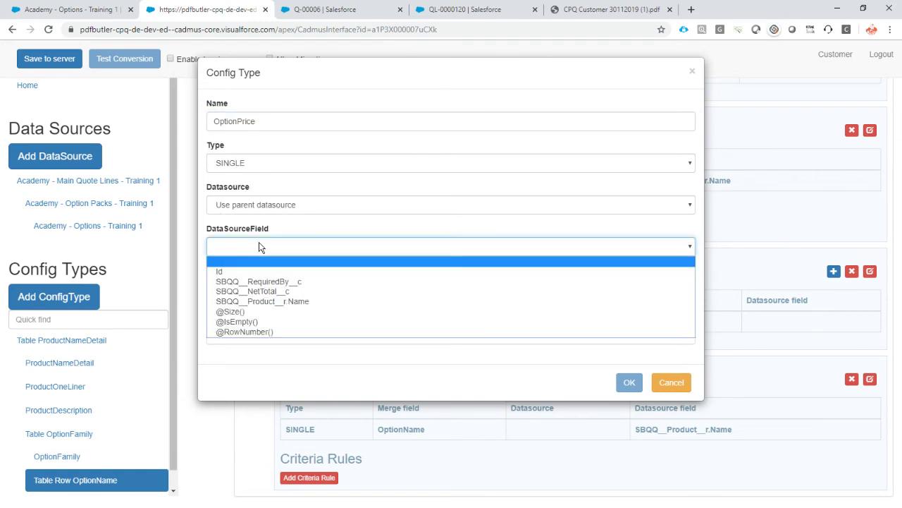
pyautogui.click(292, 291)
pyautogui.click(261, 299)
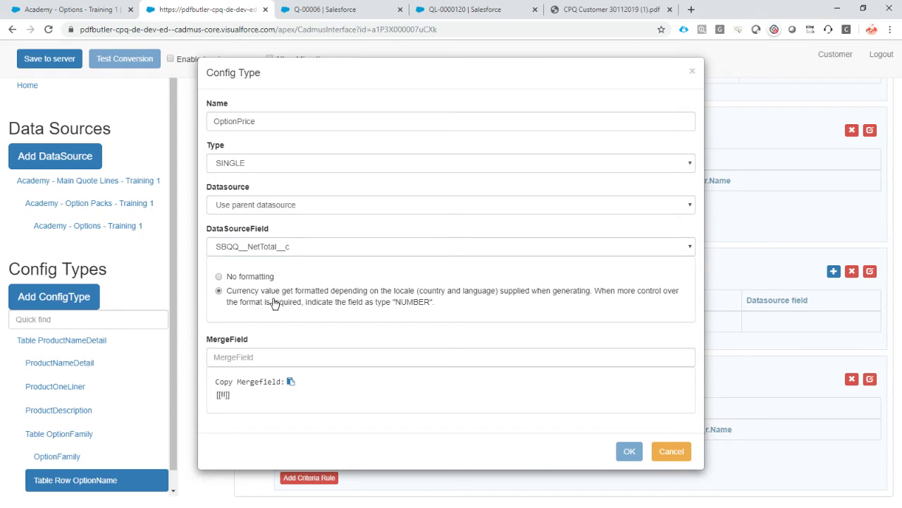
pyautogui.click(262, 357)
pyautogui.hotkey('ctrl', 'v')
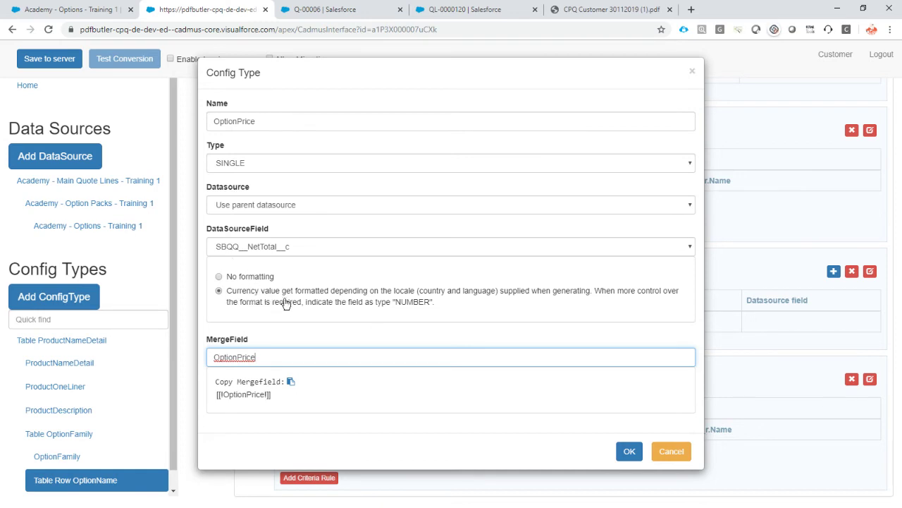
pyautogui.click(629, 450)
pyautogui.click(49, 58)
# Step: Change the Table ProductNameDetail config type to double spacing, adding a paragraph with a line break
pyautogui.scroll(7, 370, 184)
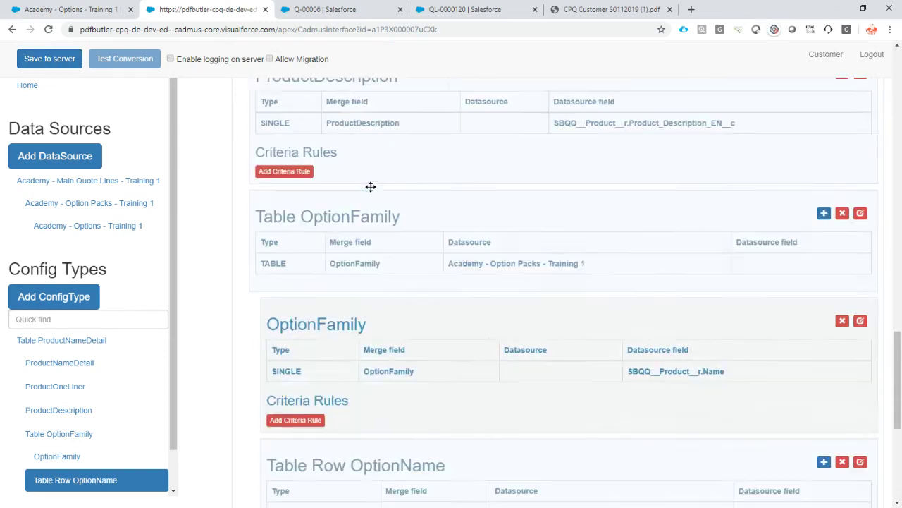
pyautogui.scroll(-3, 371, 185)
pyautogui.click(85, 341)
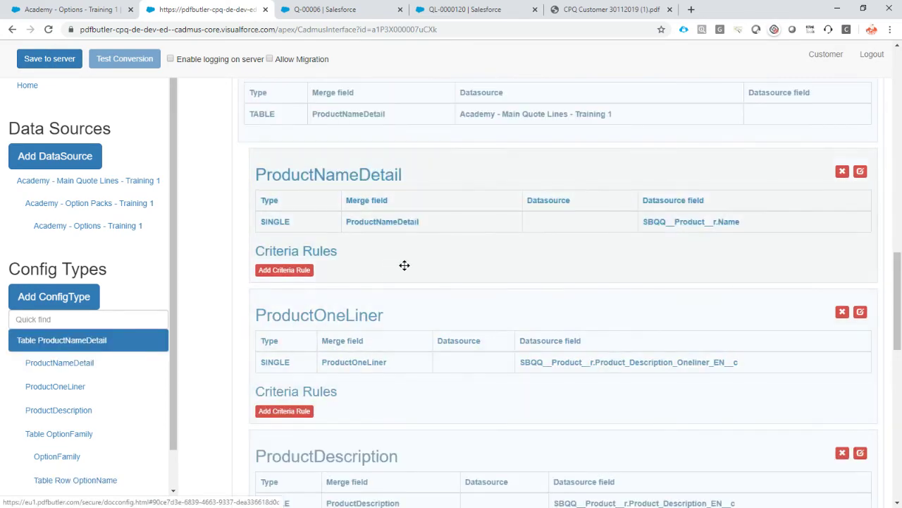
pyautogui.click(861, 176)
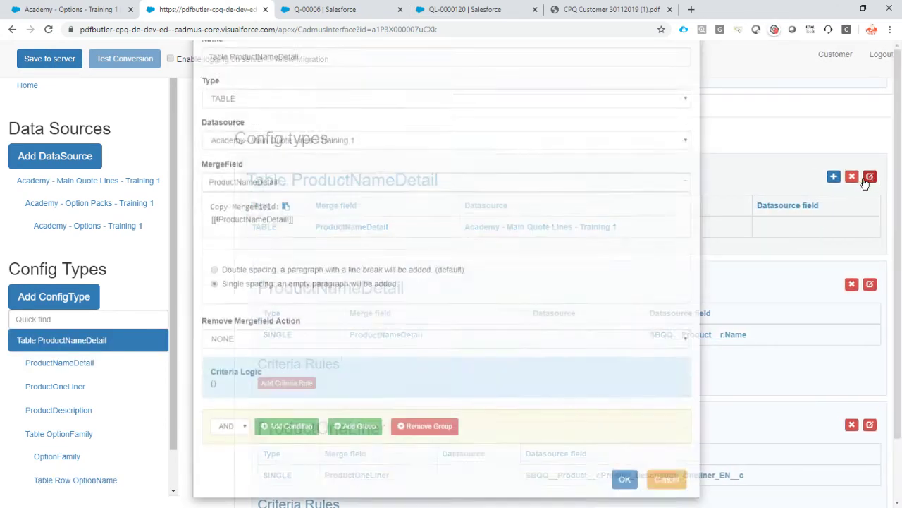
pyautogui.click(276, 334)
pyautogui.scroll(-1, 427, 317)
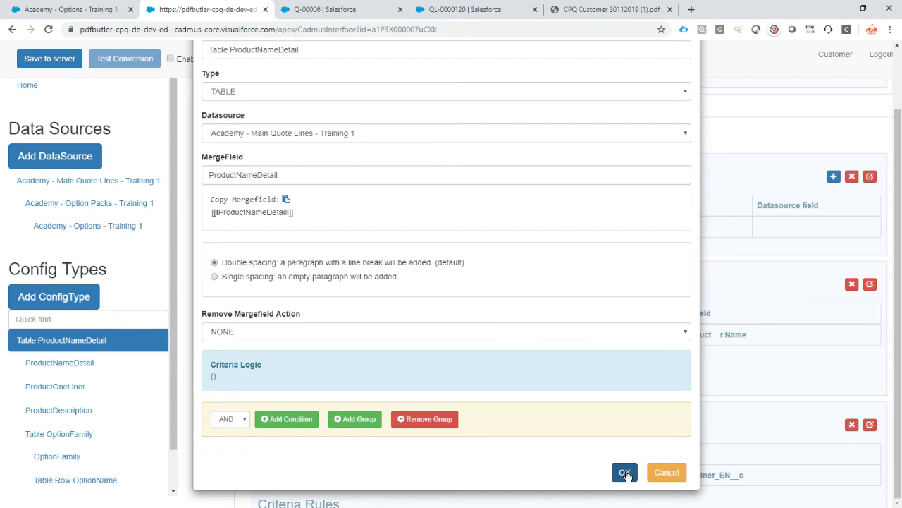
pyautogui.click(625, 473)
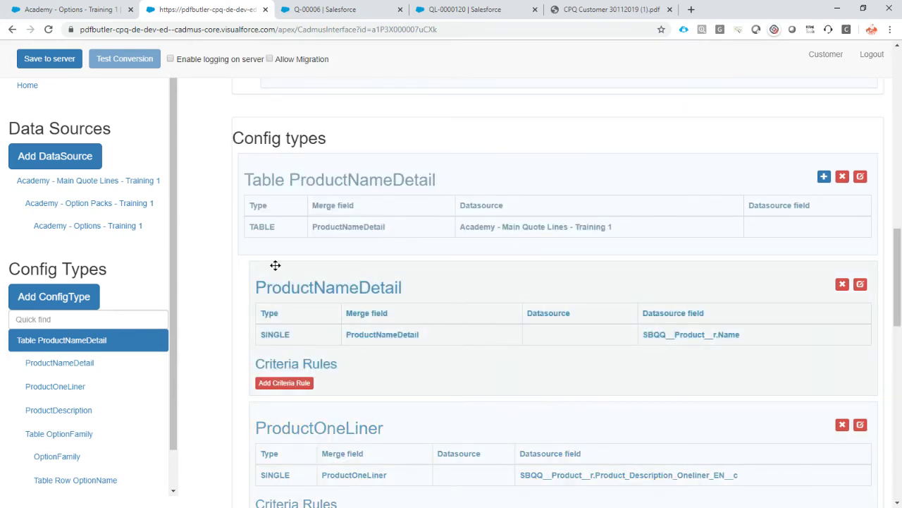
# Step: Reselect DEMO CPQ Lines - Empty.docx as the default document and save the doc config to the server
pyautogui.scroll(15, 368, 206)
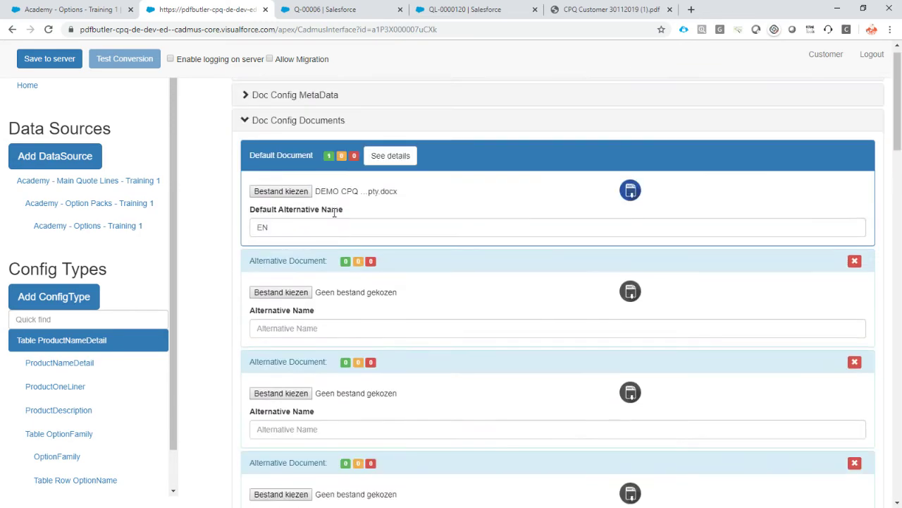
pyautogui.click(294, 194)
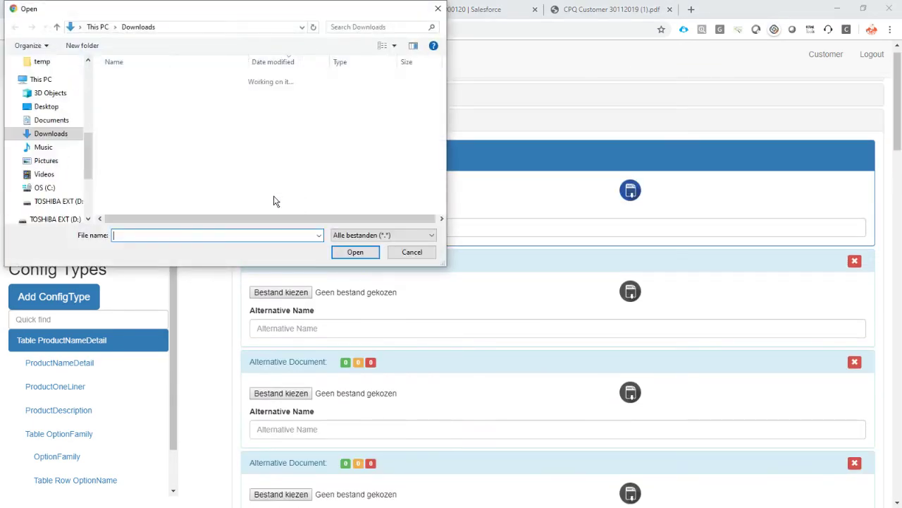
pyautogui.doubleClick(143, 95)
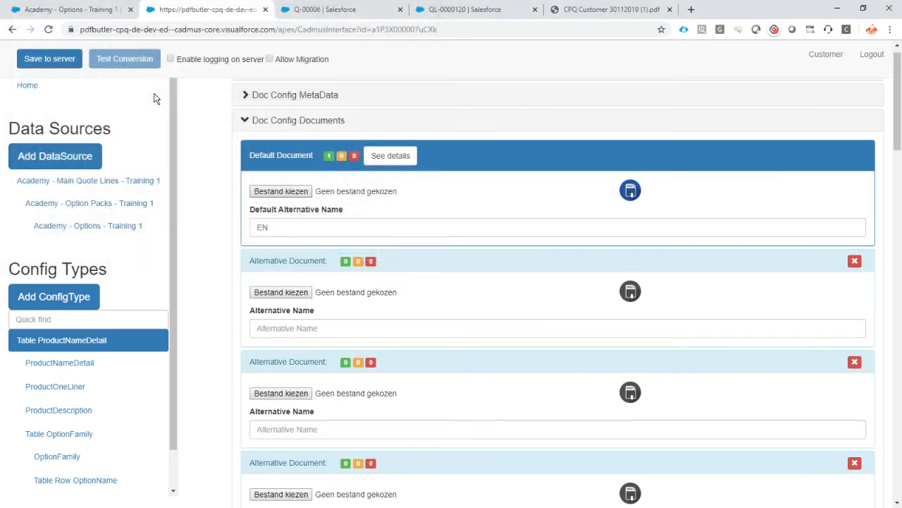
pyautogui.click(48, 61)
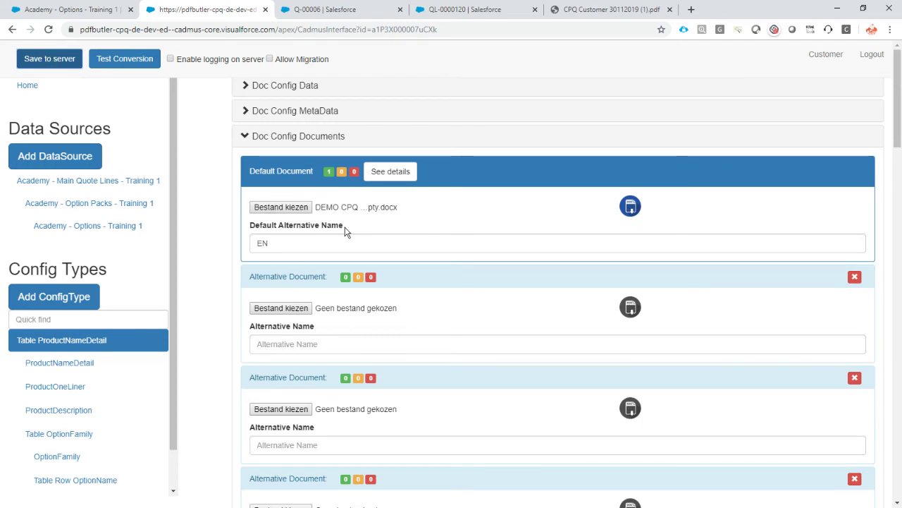
pyautogui.hotkey('alt', 'Tab')
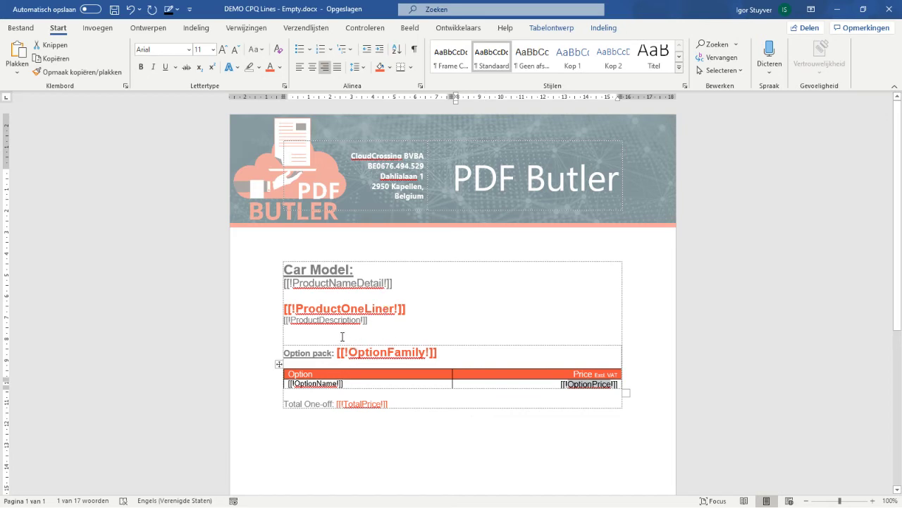
pyautogui.hotkey('alt', 'Tab')
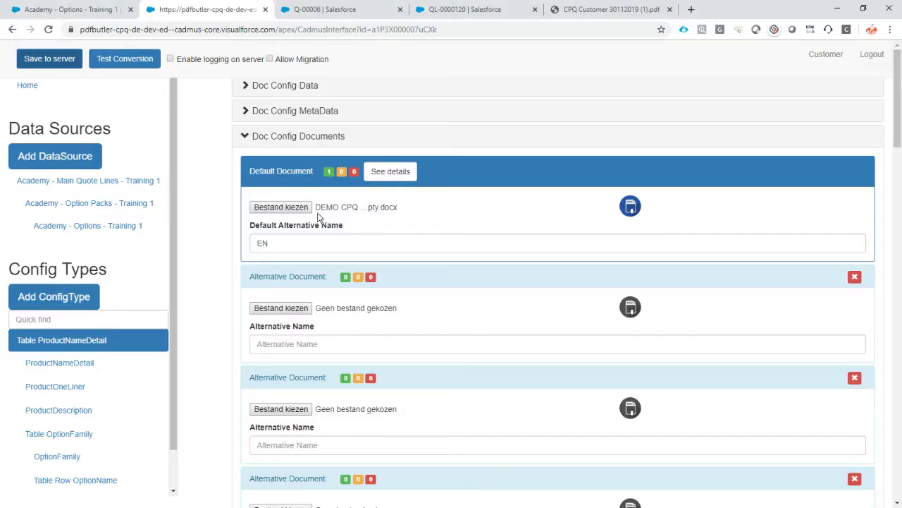
pyautogui.tripleClick(323, 171)
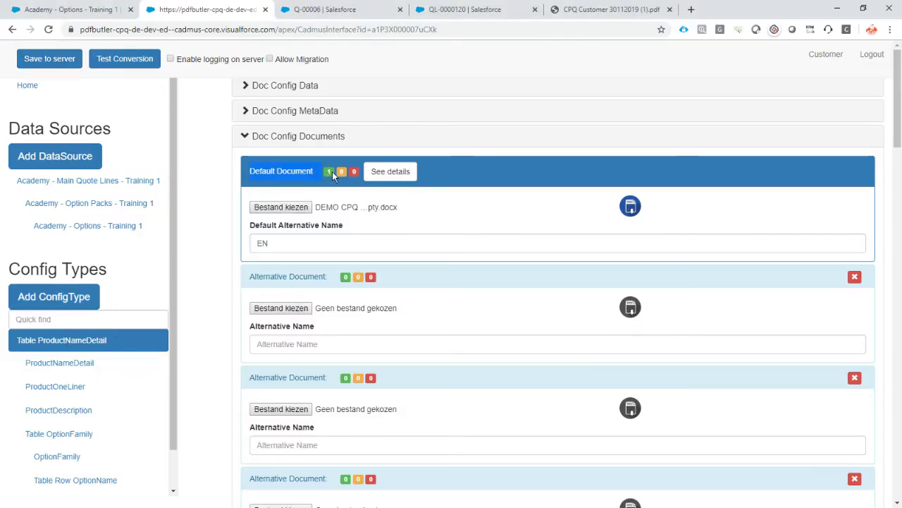
pyautogui.click(91, 11)
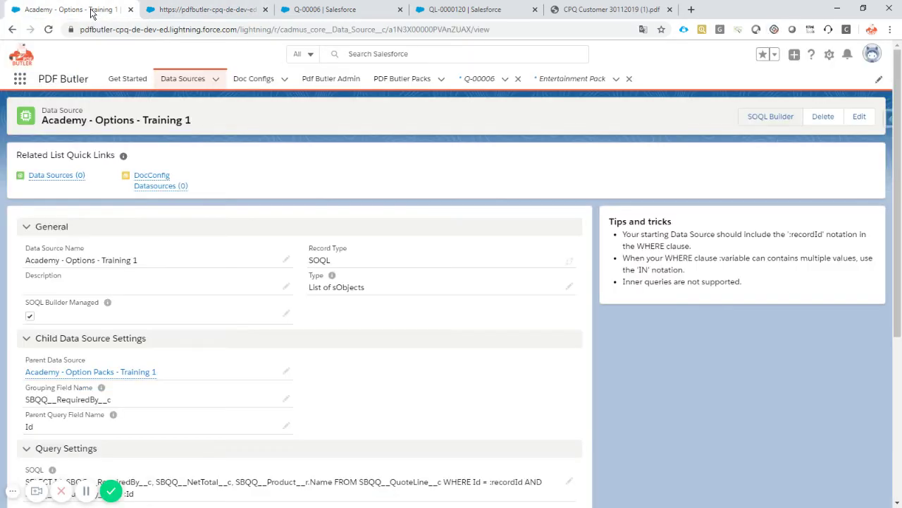
# Step: Generate the Academy - CPQ training 1 document as PDF from the quote record
pyautogui.click(324, 9)
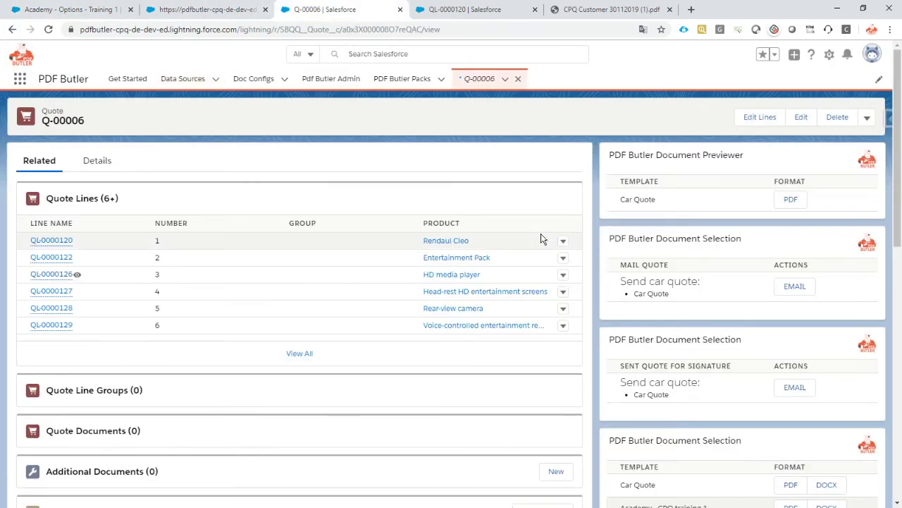
pyautogui.scroll(-1, 540, 238)
pyautogui.click(790, 452)
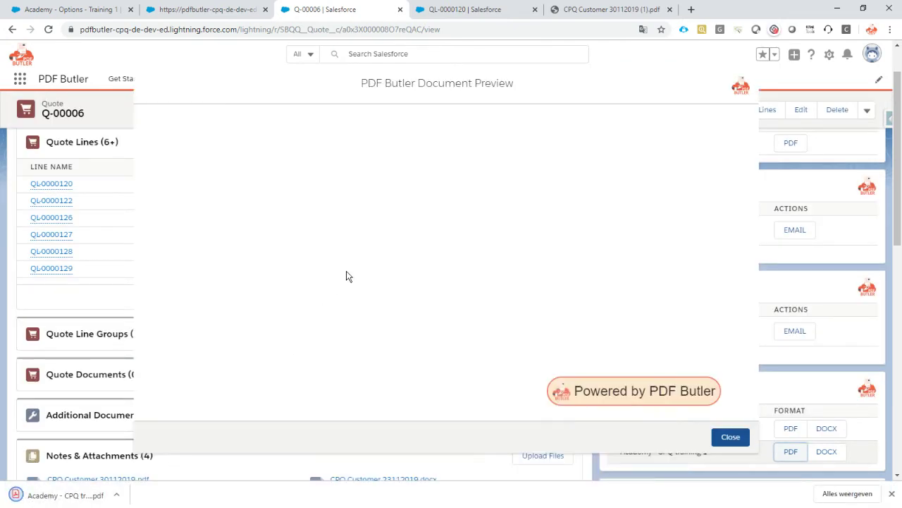
# Step: Examine the option tables under each option pack on both pages of the PDF preview and close it
pyautogui.scroll(-3, 437, 231)
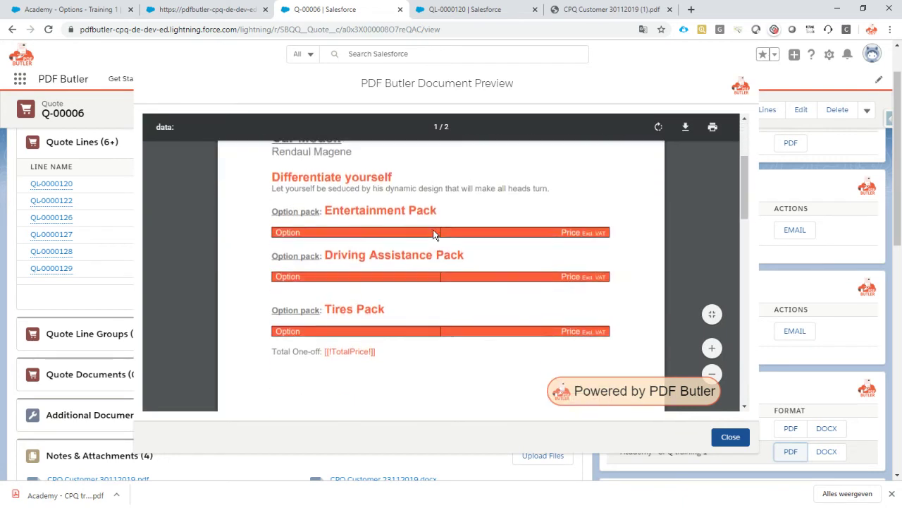
pyautogui.scroll(-2, 434, 226)
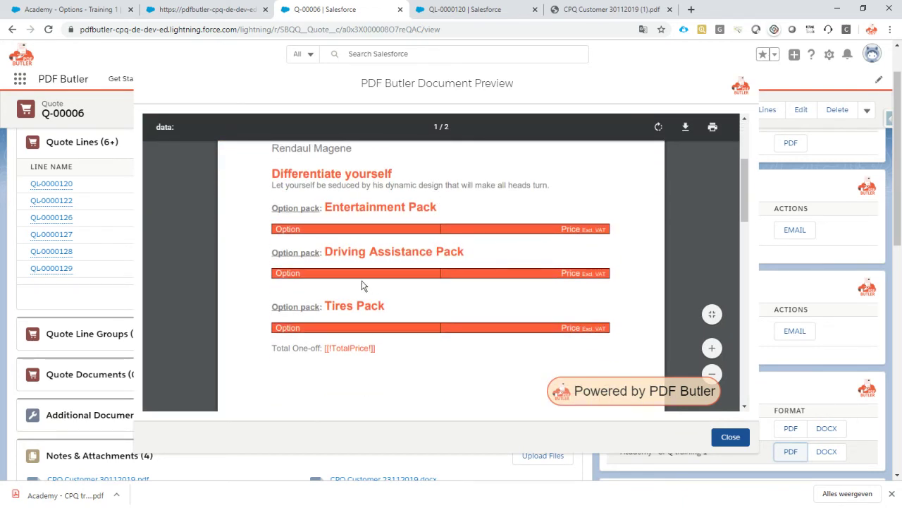
pyautogui.scroll(2, 353, 275)
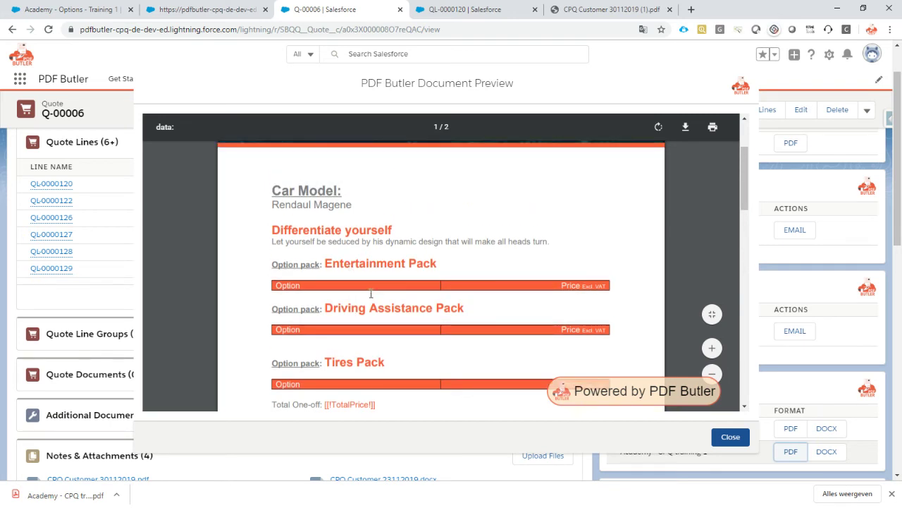
pyautogui.scroll(-2, 371, 294)
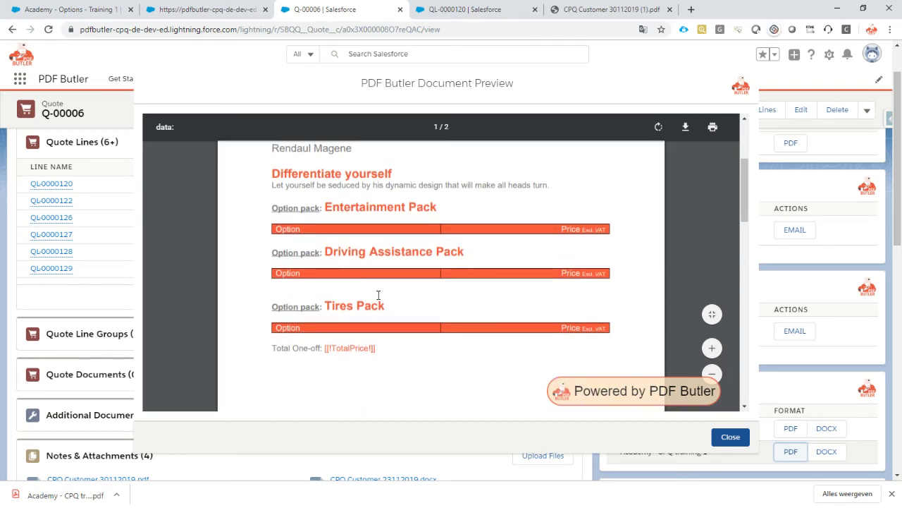
pyautogui.scroll(-10, 379, 295)
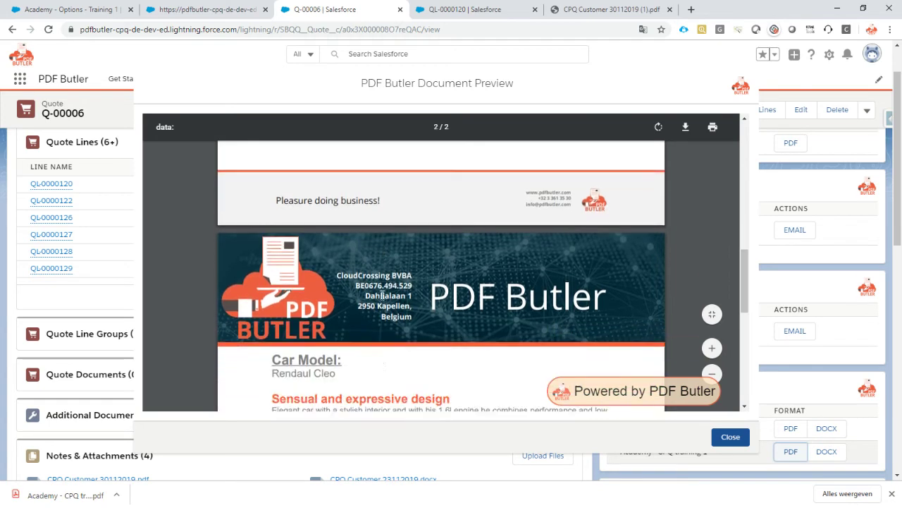
pyautogui.scroll(-2, 381, 295)
pyautogui.scroll(-3, 325, 307)
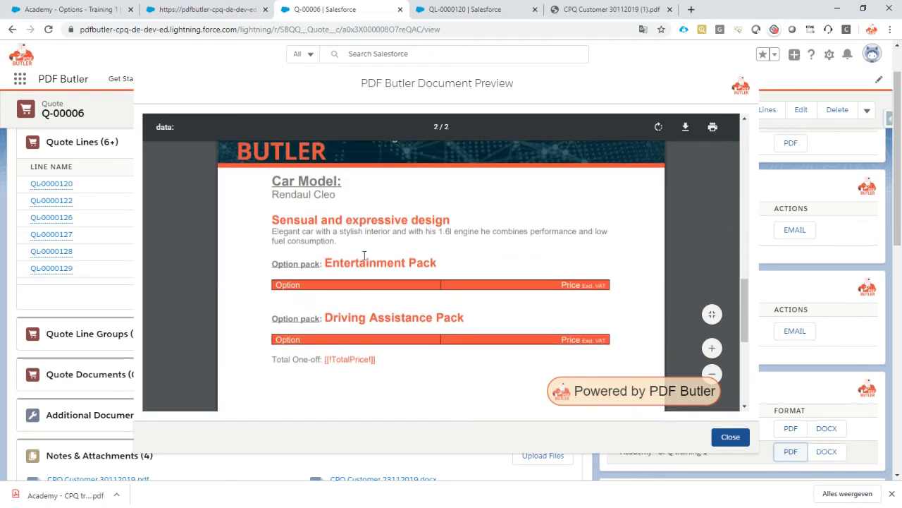
pyautogui.scroll(-3, 387, 310)
pyautogui.scroll(3, 416, 253)
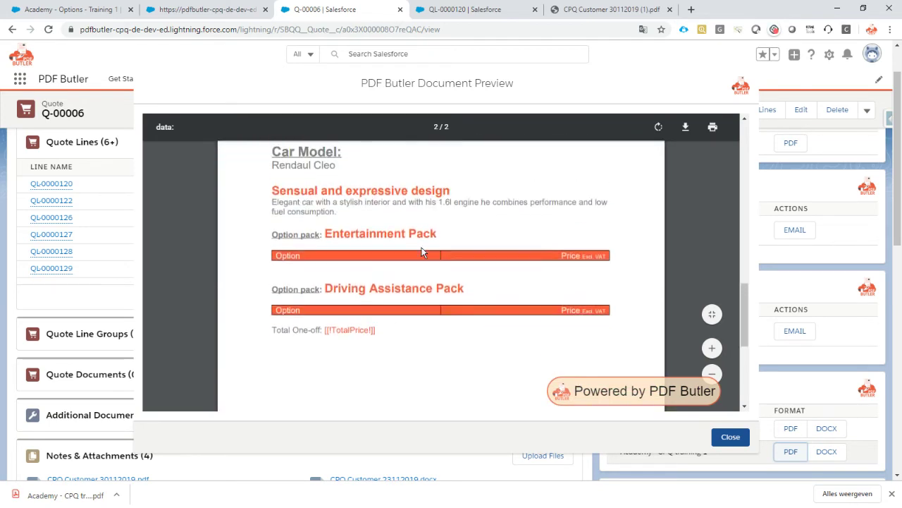
pyautogui.click(729, 439)
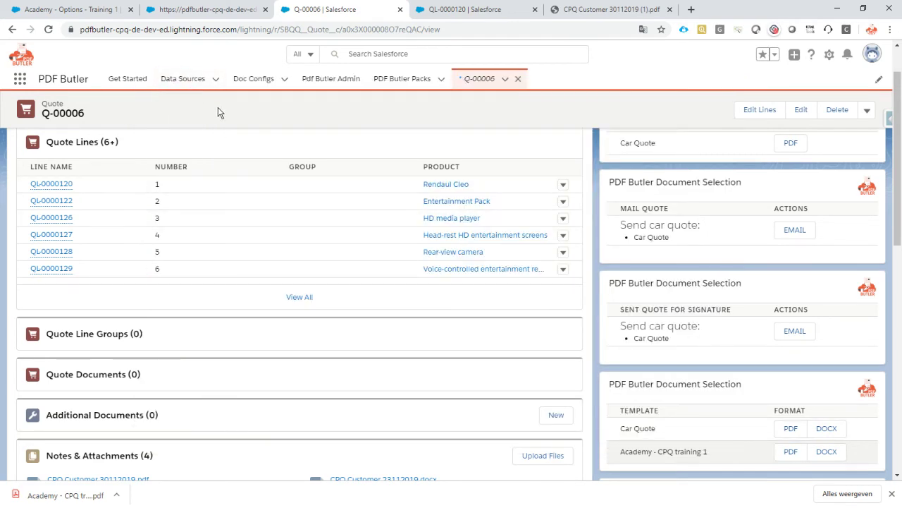
# Step: Remove the Id where clause from the SOQL query of the Academy - Options - Training 1 data source
pyautogui.click(83, 15)
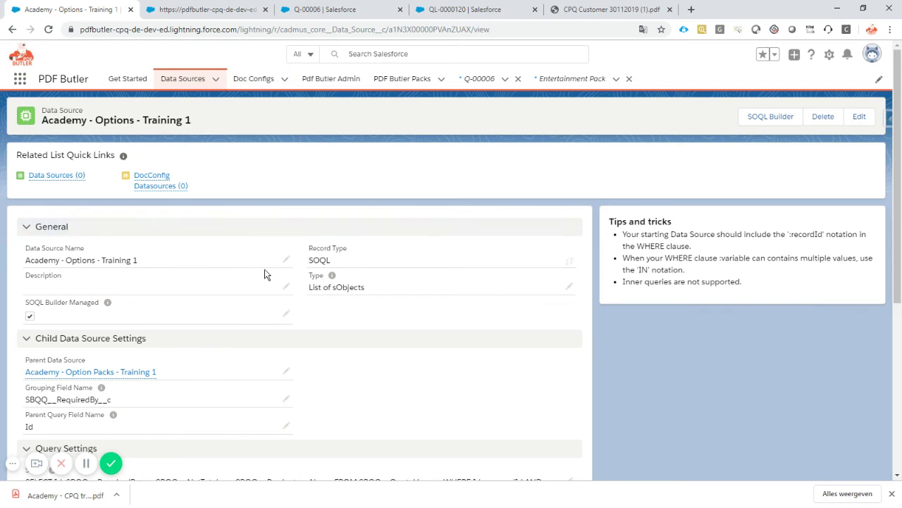
pyautogui.scroll(-2, 321, 258)
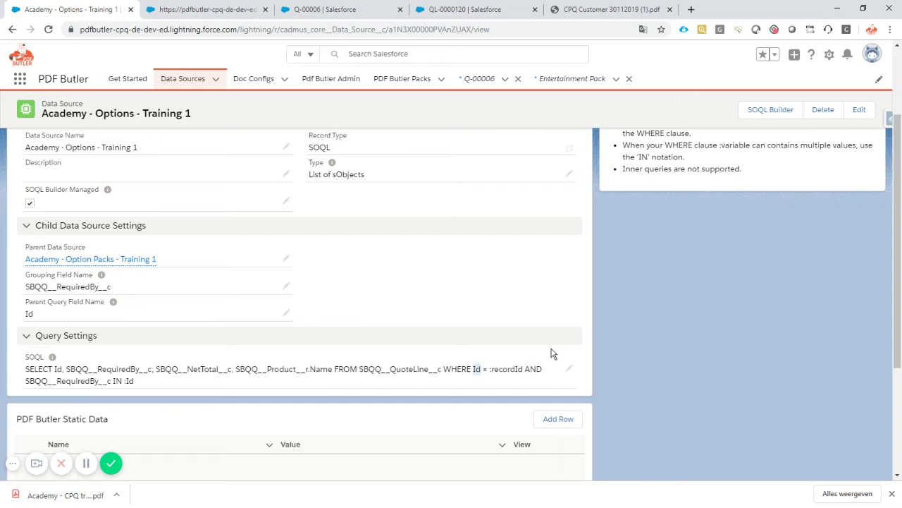
pyautogui.click(785, 114)
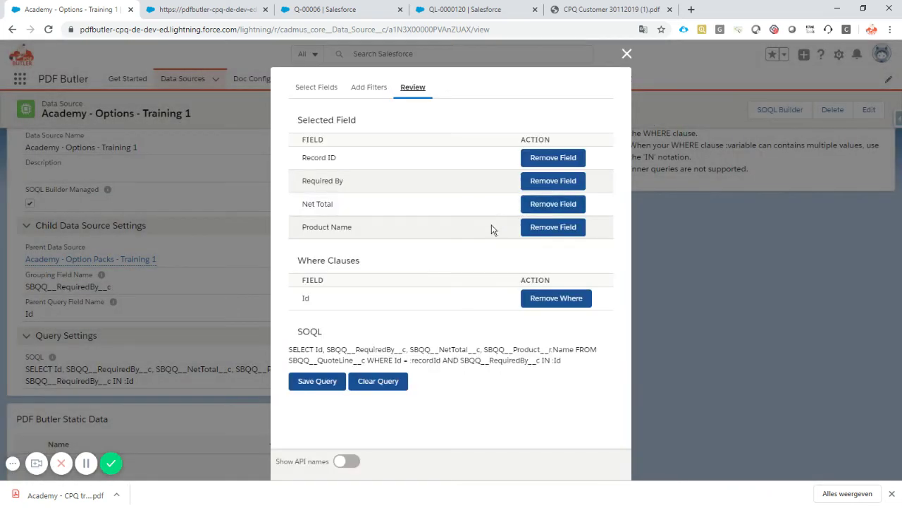
pyautogui.click(369, 89)
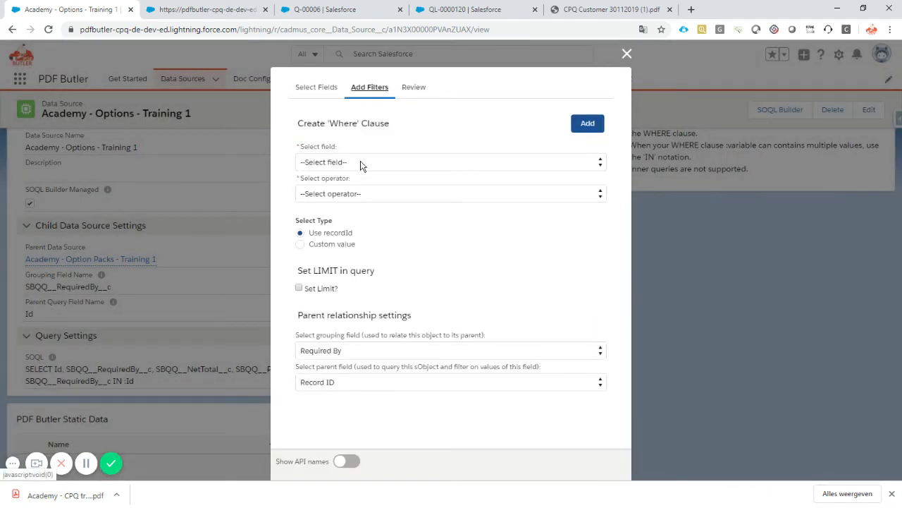
pyautogui.click(417, 89)
pyautogui.click(552, 299)
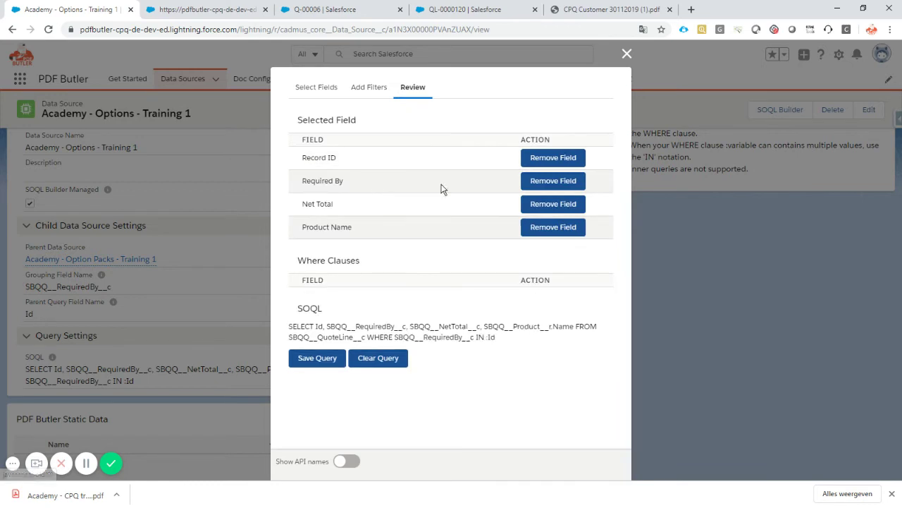
# Step: Find the Quote field on Quote Line and add it to the query's selected fields
pyautogui.click(369, 87)
pyautogui.click(346, 162)
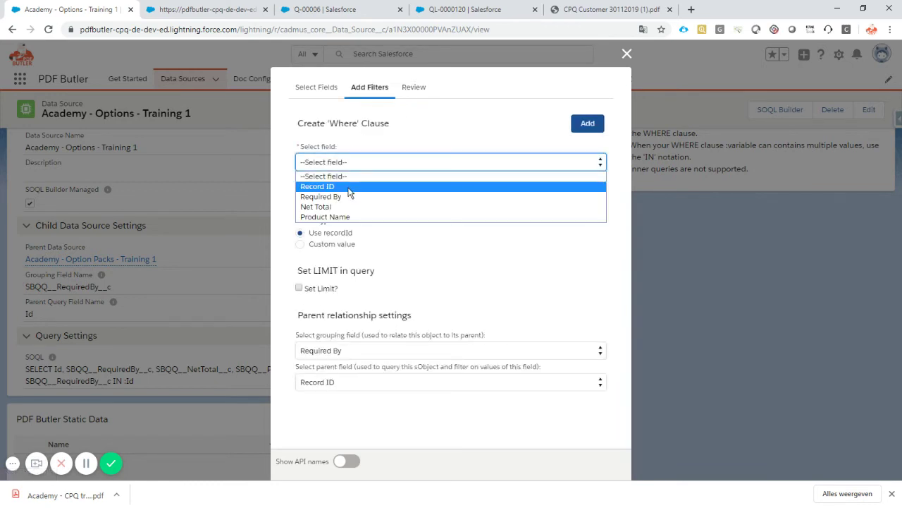
pyautogui.click(347, 143)
pyautogui.click(319, 88)
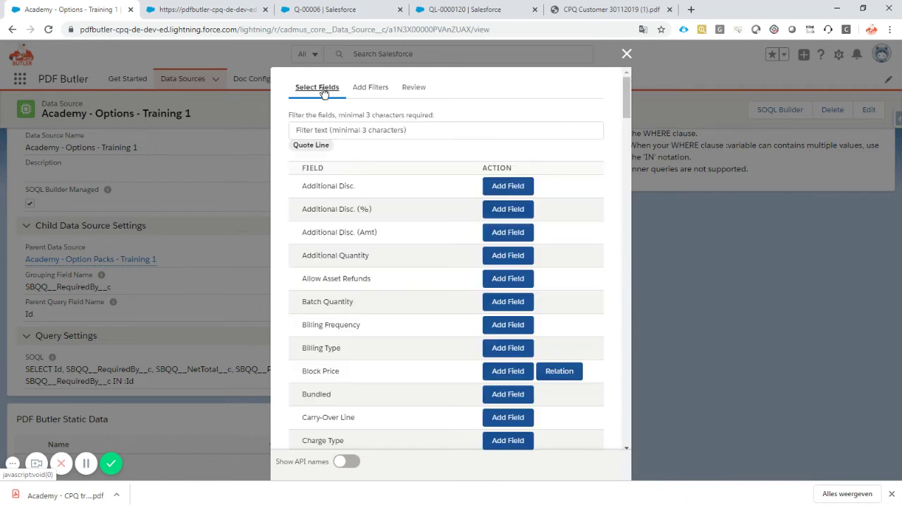
pyautogui.click(340, 132)
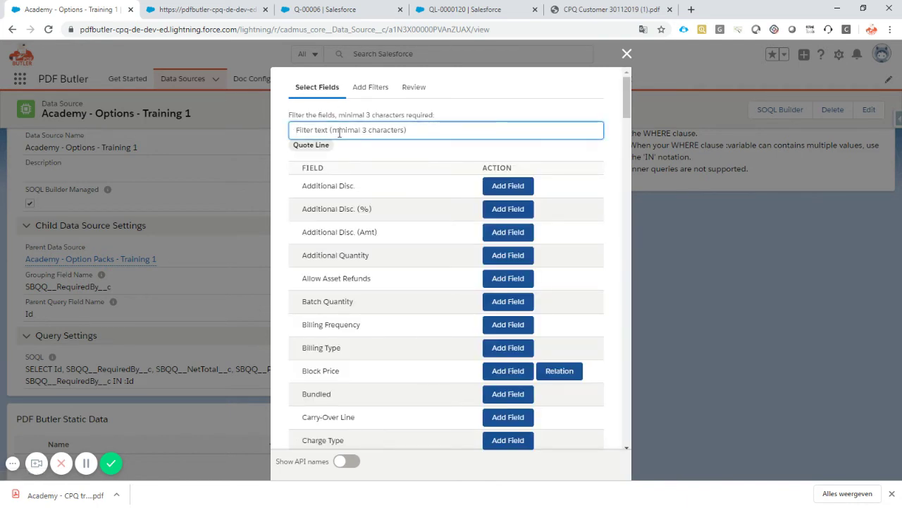
pyautogui.write('quote')
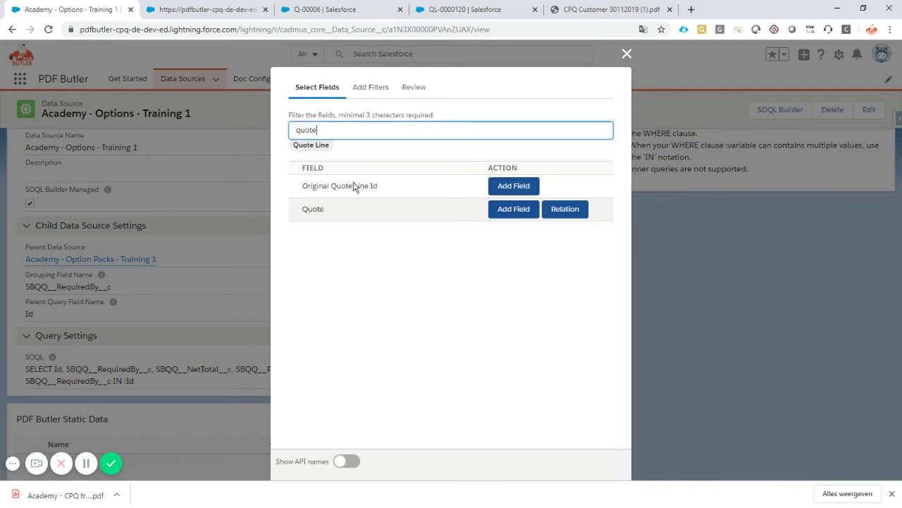
pyautogui.click(493, 214)
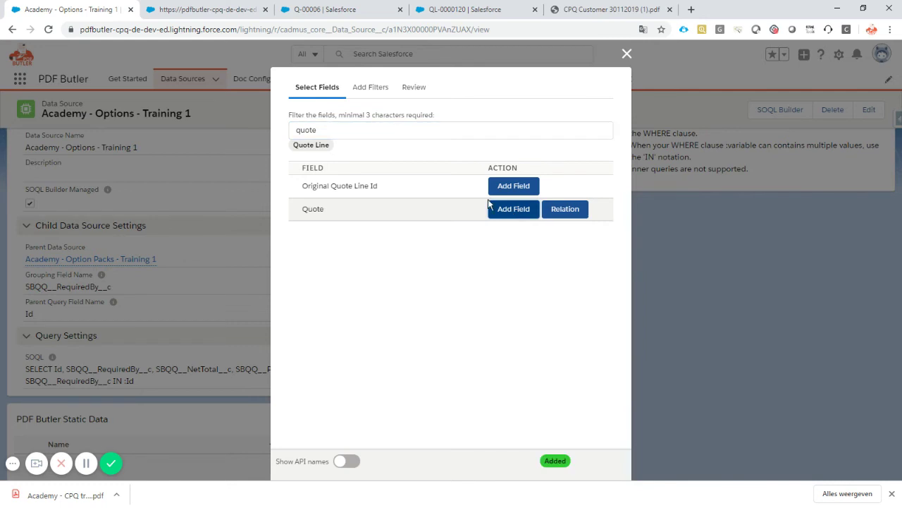
# Step: Add a where clause matching Quote = recordId to the options query and save the query
pyautogui.click(371, 88)
pyautogui.click(349, 163)
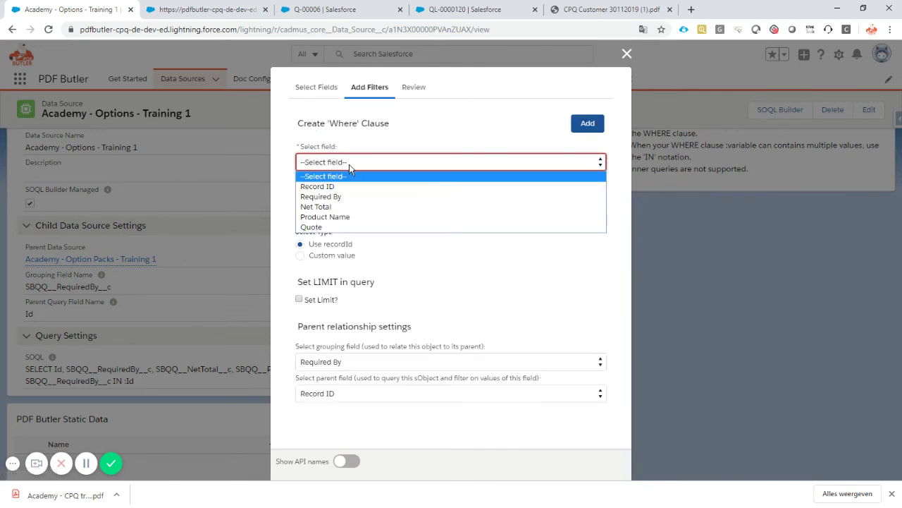
pyautogui.click(344, 227)
pyautogui.click(324, 203)
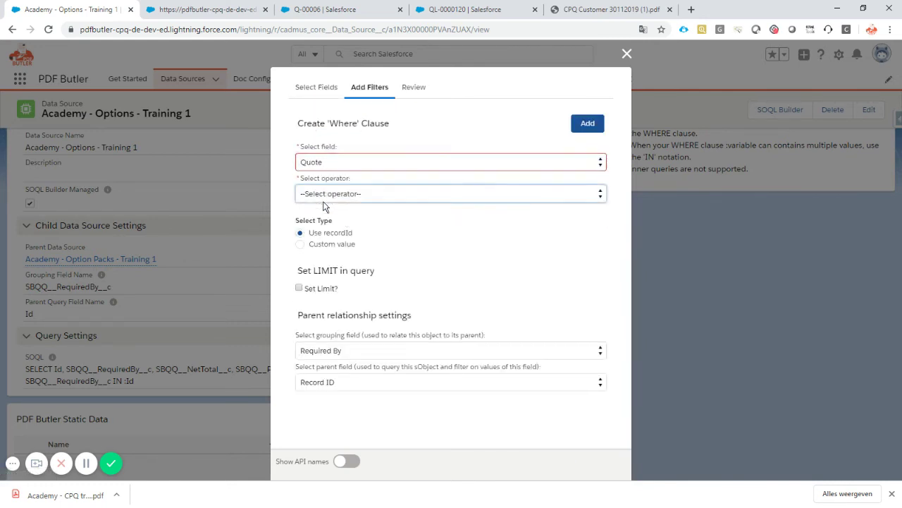
pyautogui.click(329, 219)
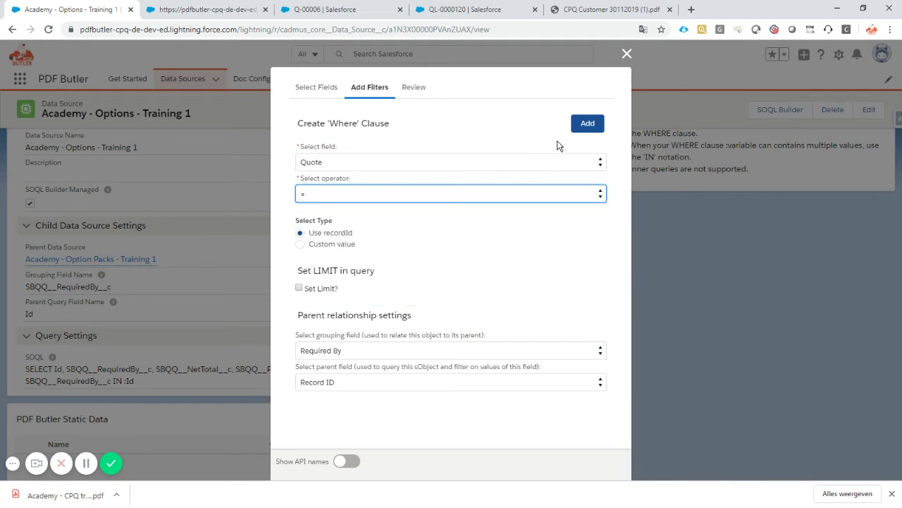
pyautogui.click(585, 127)
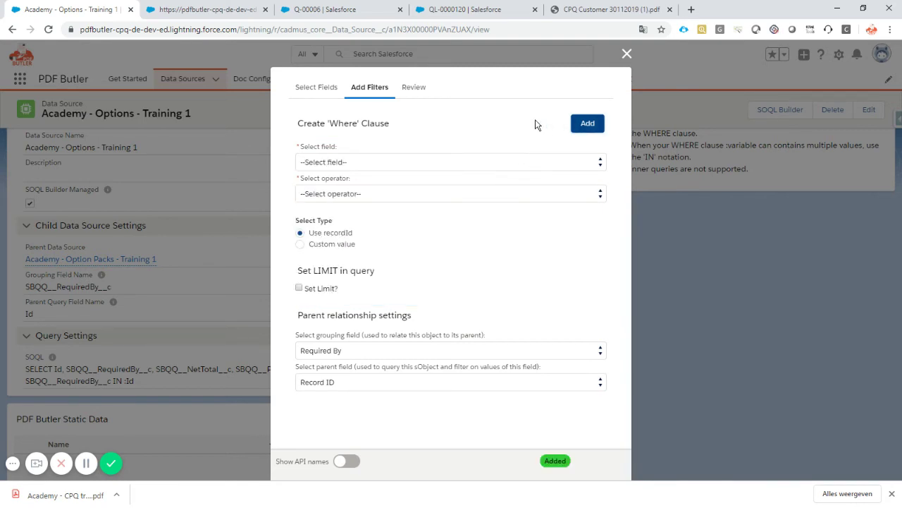
pyautogui.click(419, 89)
pyautogui.click(319, 416)
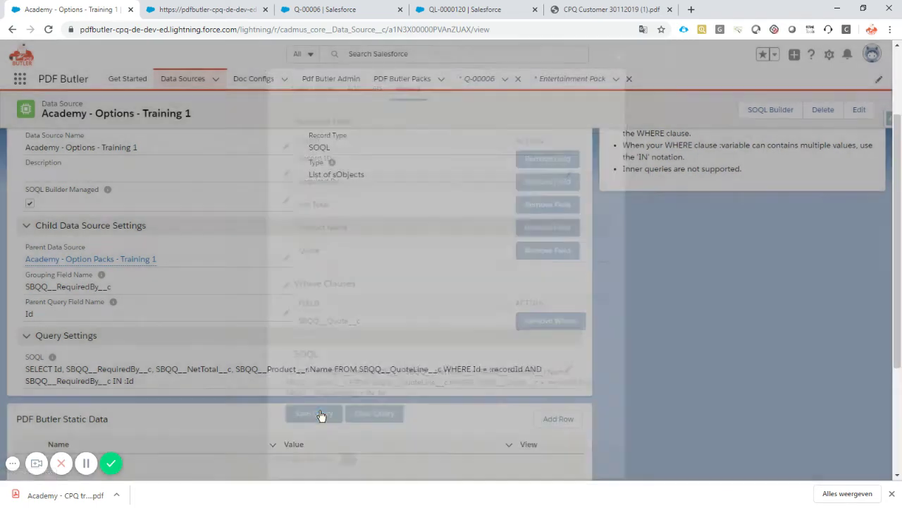
# Step: Regenerate the Academy - CPQ training 1 PDF from the quote with the corrected options query
pyautogui.click(364, 11)
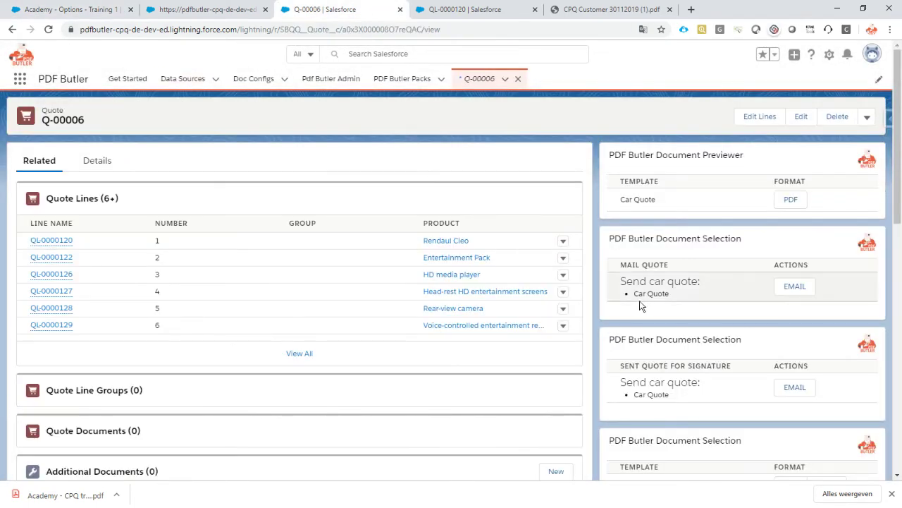
pyautogui.scroll(-2, 725, 310)
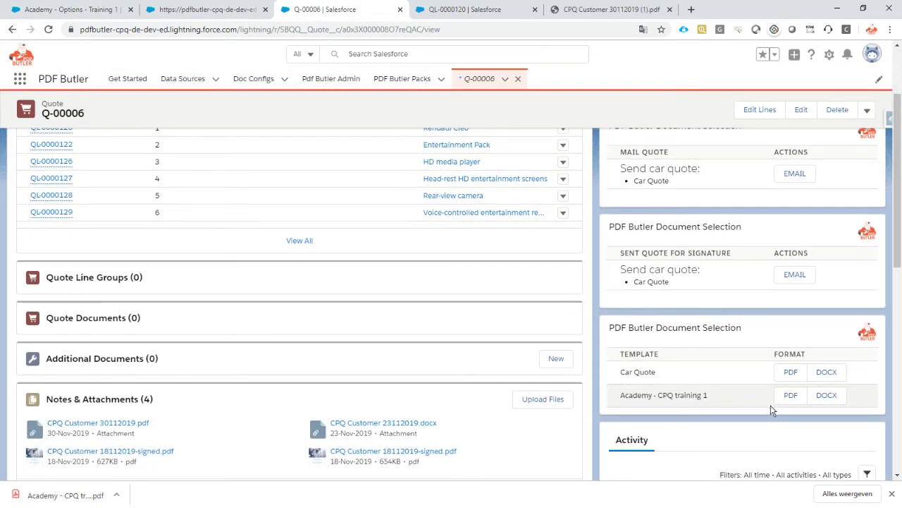
pyautogui.click(790, 395)
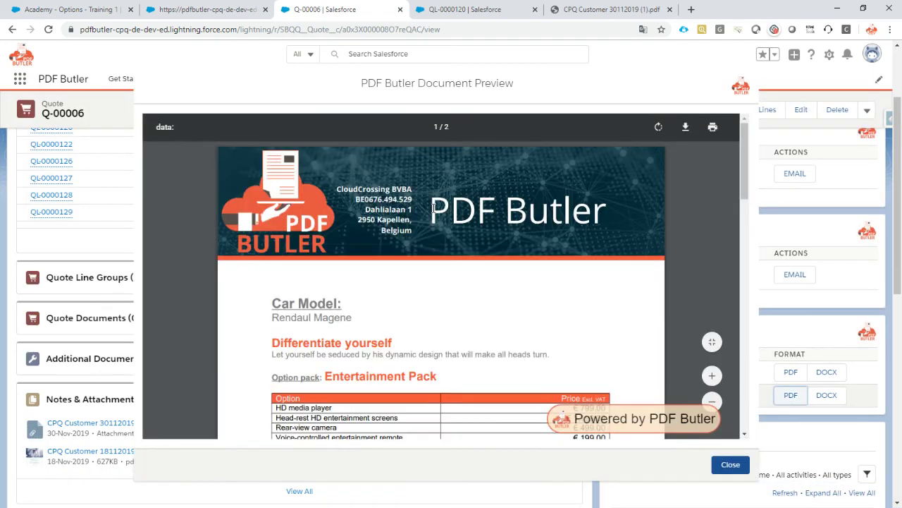
# Step: Check the car model details and the option names and prices listed per pack in the new PDF preview
pyautogui.scroll(-3, 433, 208)
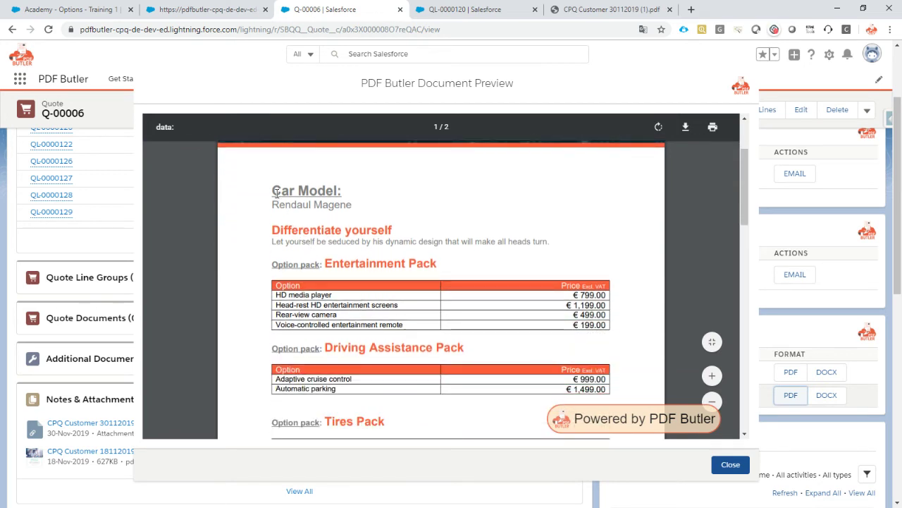
pyautogui.moveTo(276, 192); pyautogui.dragTo(552, 241)
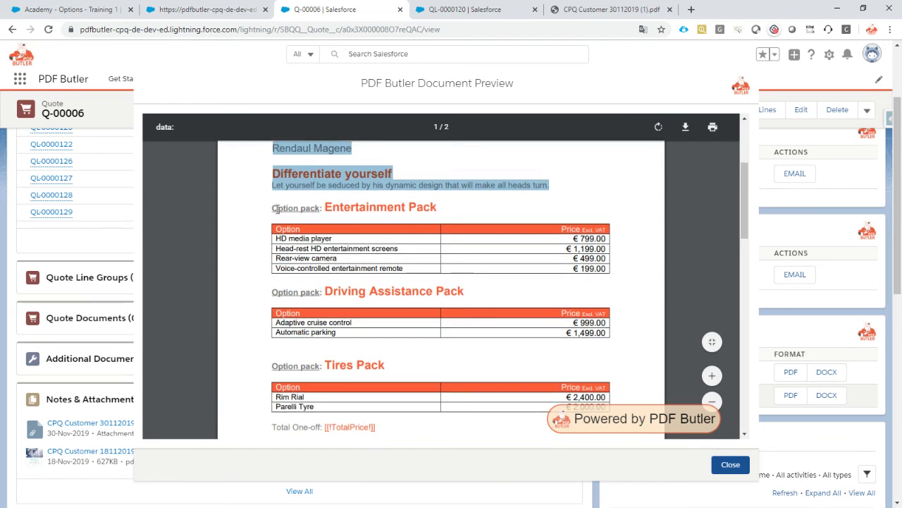
pyautogui.moveTo(272, 208); pyautogui.dragTo(533, 267)
pyautogui.moveTo(310, 248); pyautogui.dragTo(374, 257)
pyautogui.scroll(-1, 359, 281)
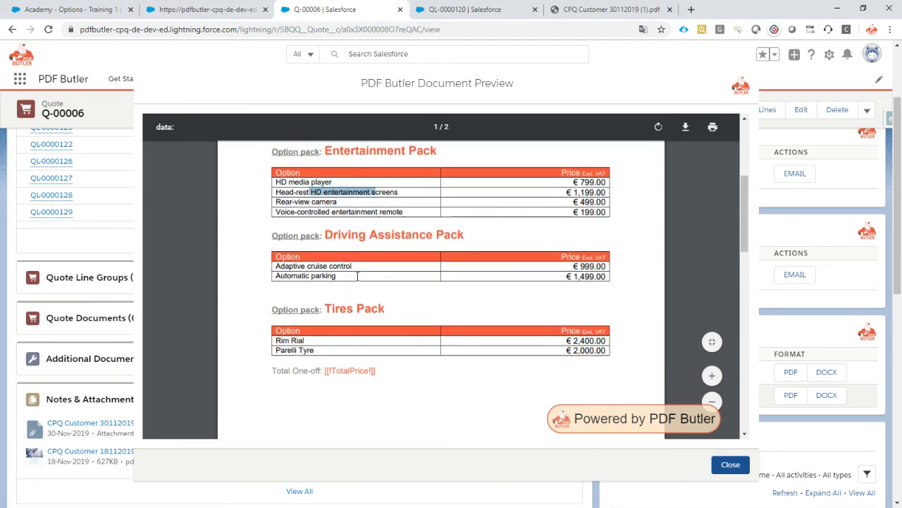
# Step: Review the Rendaul Cleo option packs on the second page of the preview and compare the layout with the CPQ Customer 30112019 (1).pdf example
pyautogui.scroll(-5, 357, 276)
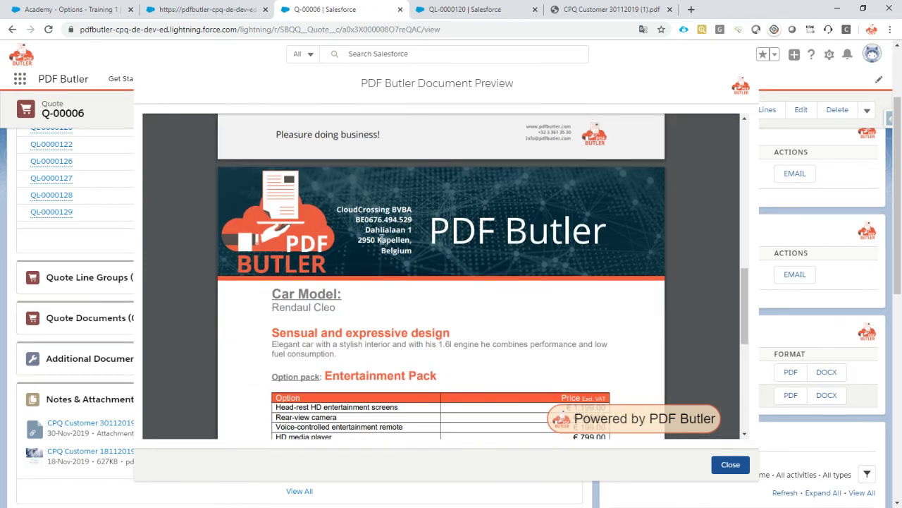
pyautogui.scroll(-2, 380, 239)
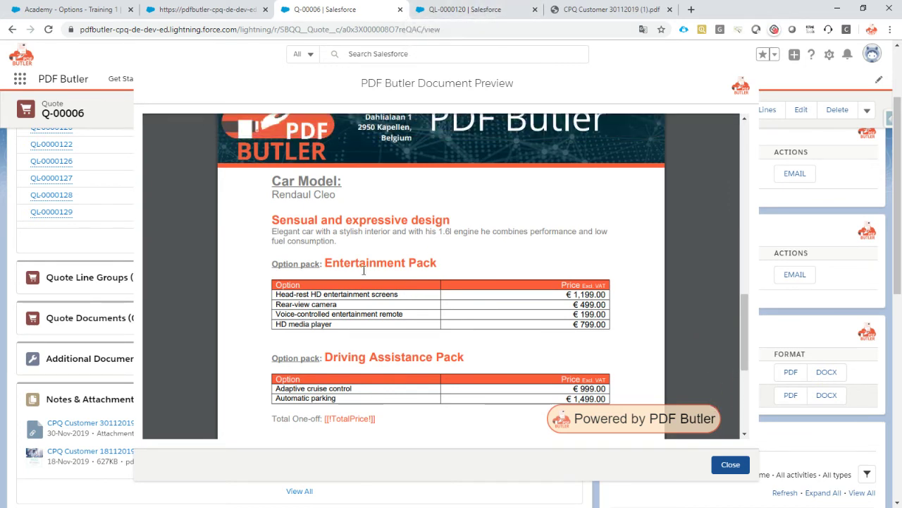
pyautogui.scroll(-1, 366, 326)
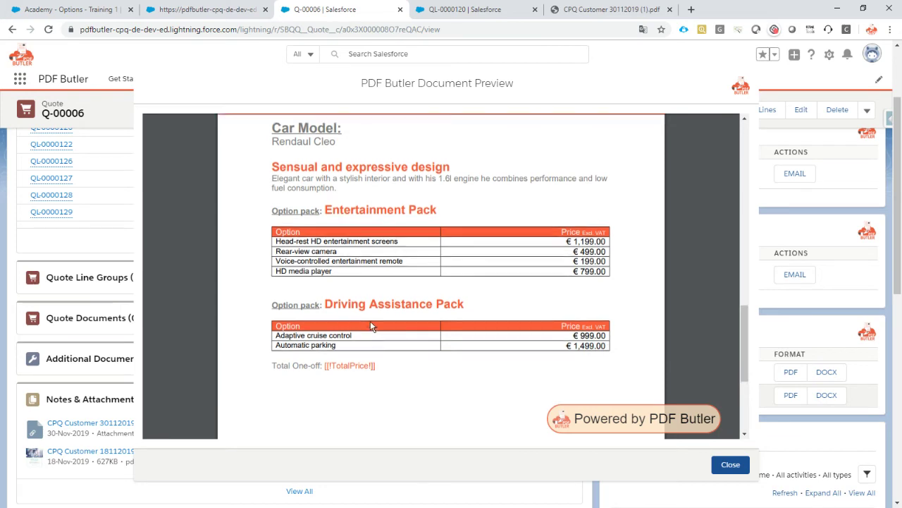
pyautogui.scroll(3, 370, 321)
pyautogui.scroll(11, 392, 319)
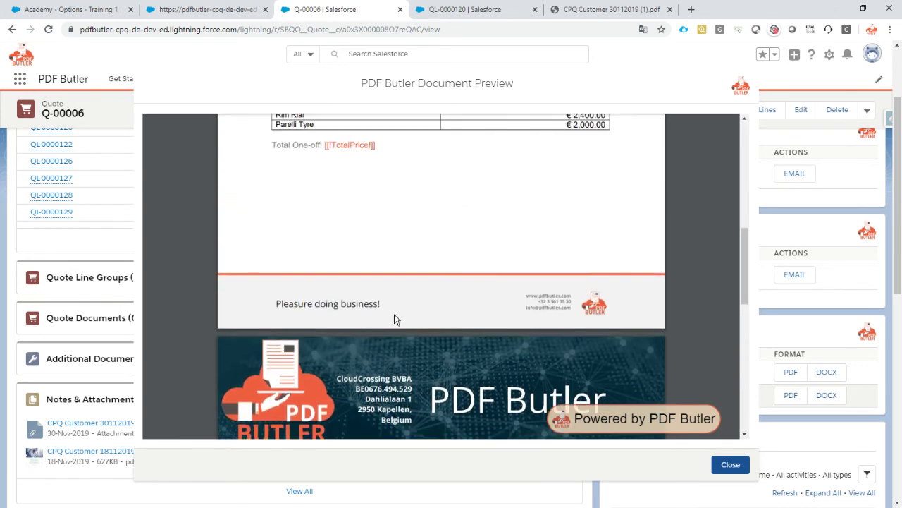
pyautogui.click(586, 10)
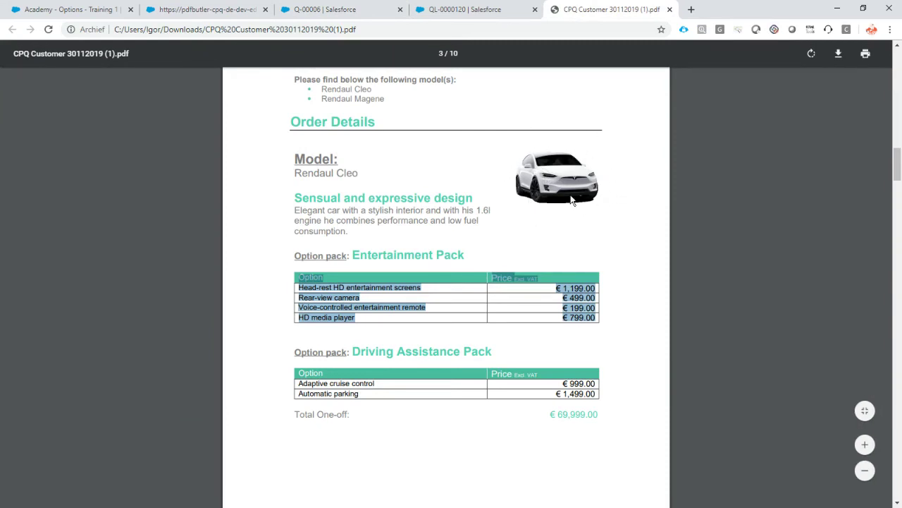
pyautogui.click(354, 12)
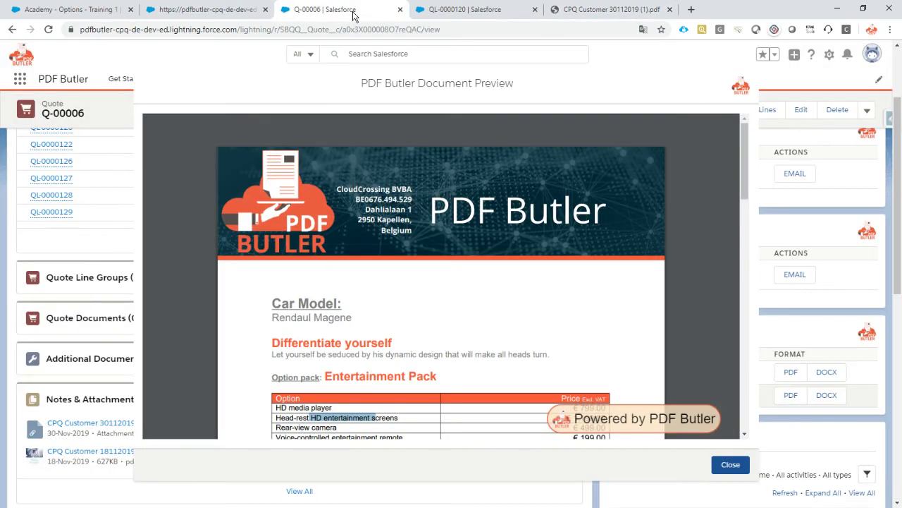
# Step: View the Logo RendaulCleo image attached to the Rendaul Cleo product, and switch to the DEMO CPQ Lines - Empty.docx template in Word
pyautogui.click(469, 12)
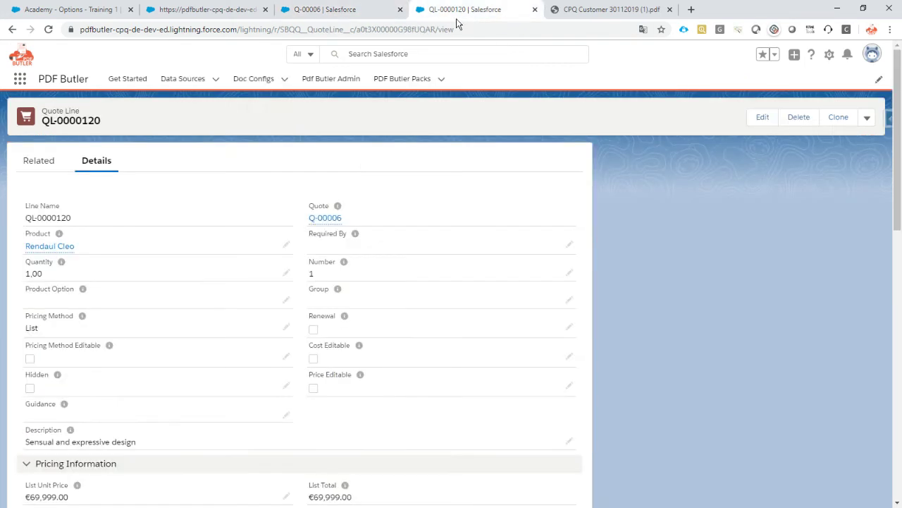
pyautogui.click(55, 246)
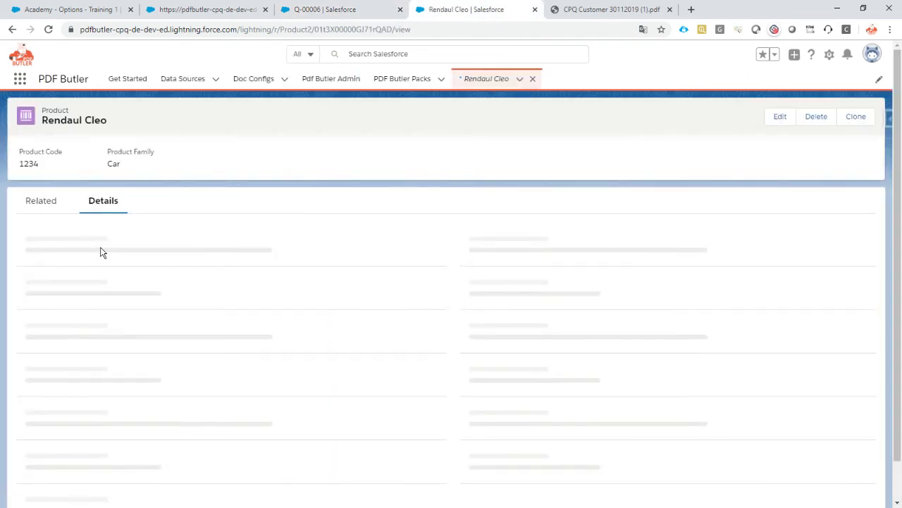
pyautogui.click(53, 203)
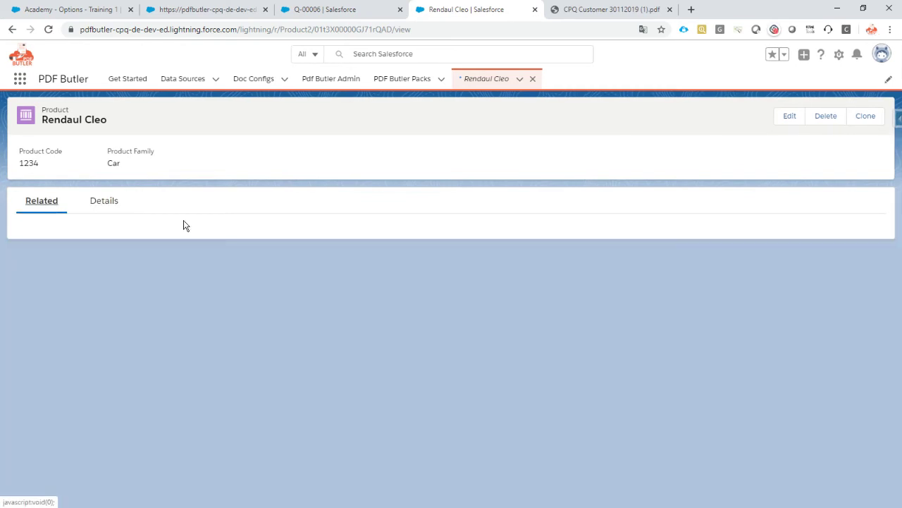
pyautogui.scroll(-3, 252, 227)
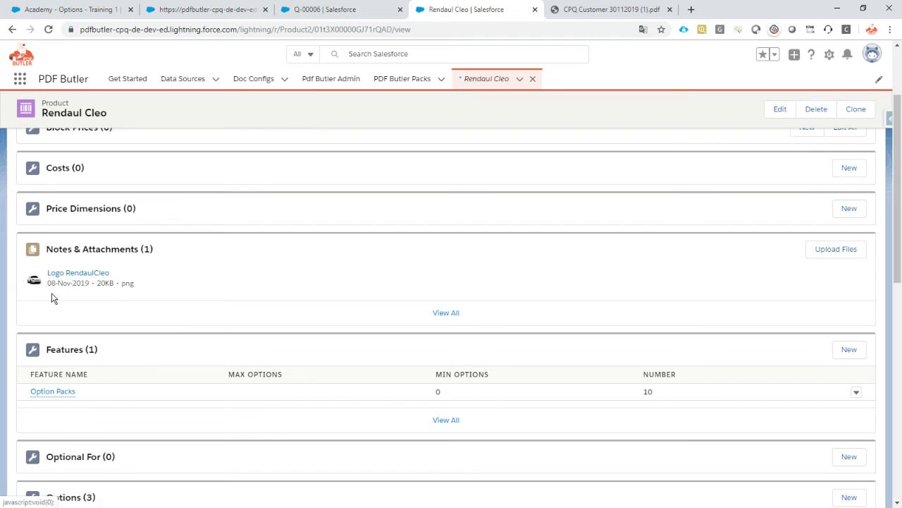
pyautogui.click(94, 275)
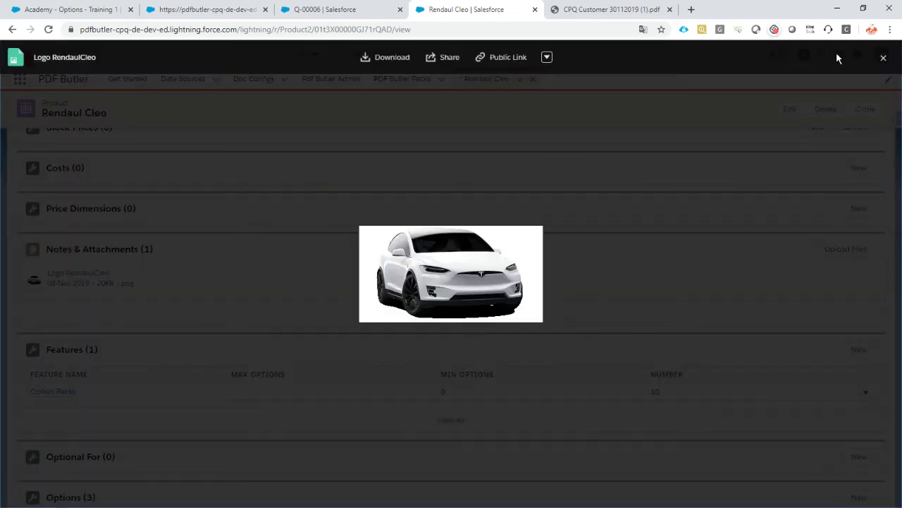
pyautogui.click(884, 57)
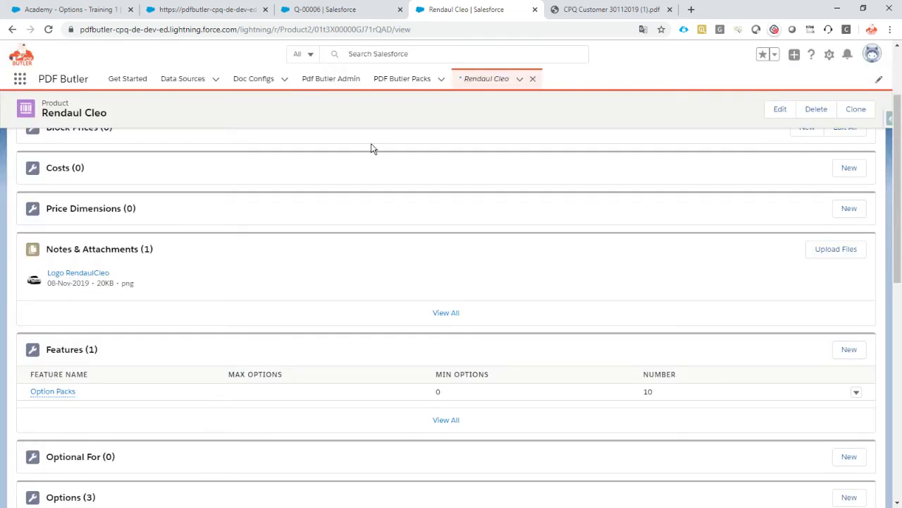
pyautogui.scroll(1, 353, 187)
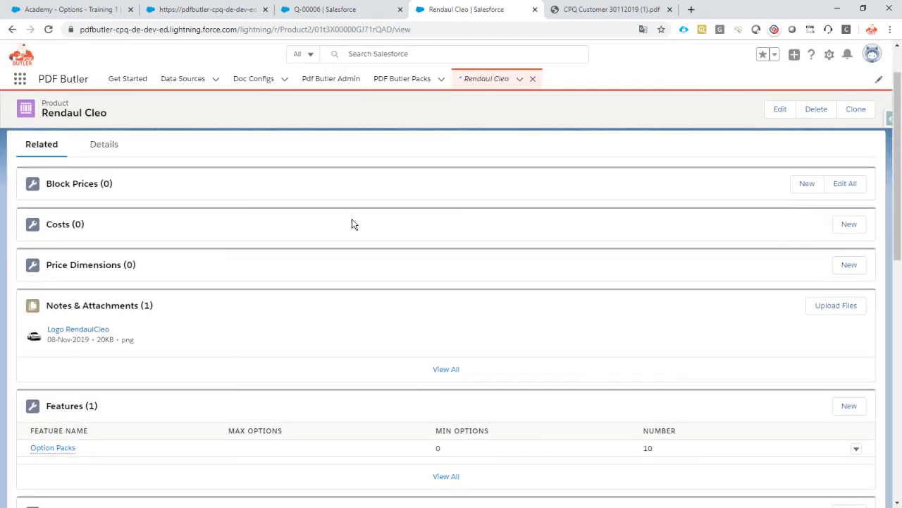
pyautogui.hotkey('alt', 'Tab')
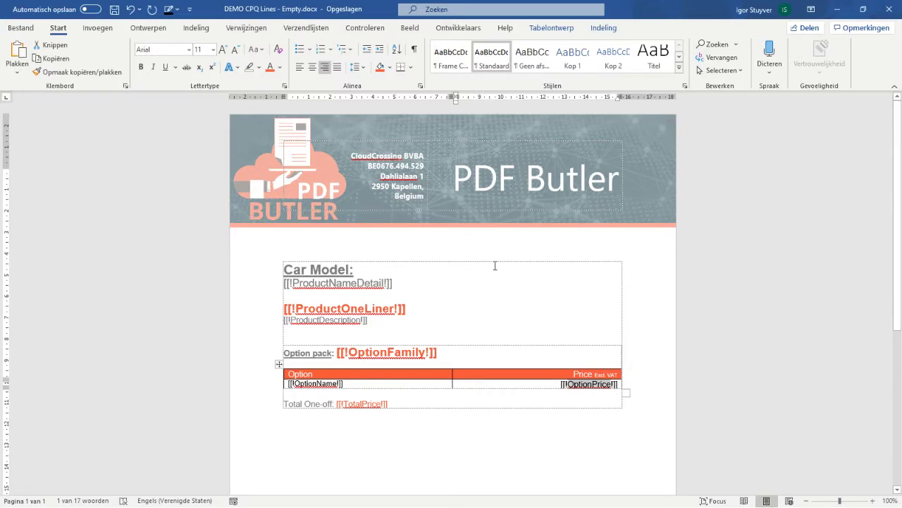
# Step: Try splitting the Car Model table cell into two columns and undo the split
pyautogui.click(494, 273)
pyautogui.rightClick(491, 280)
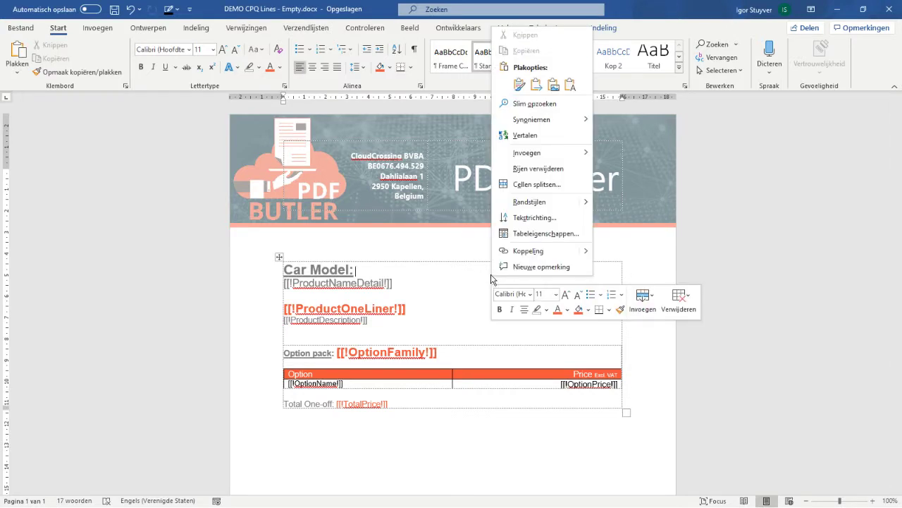
pyautogui.click(536, 184)
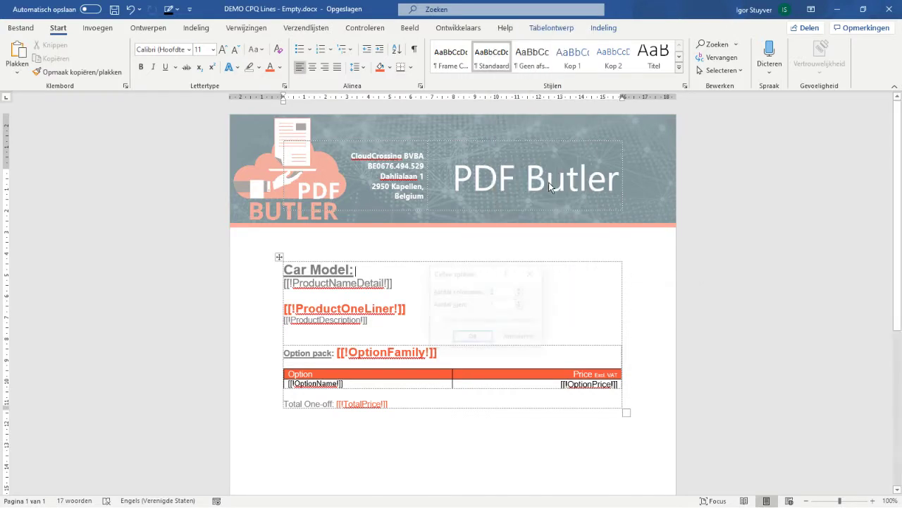
pyautogui.click(485, 337)
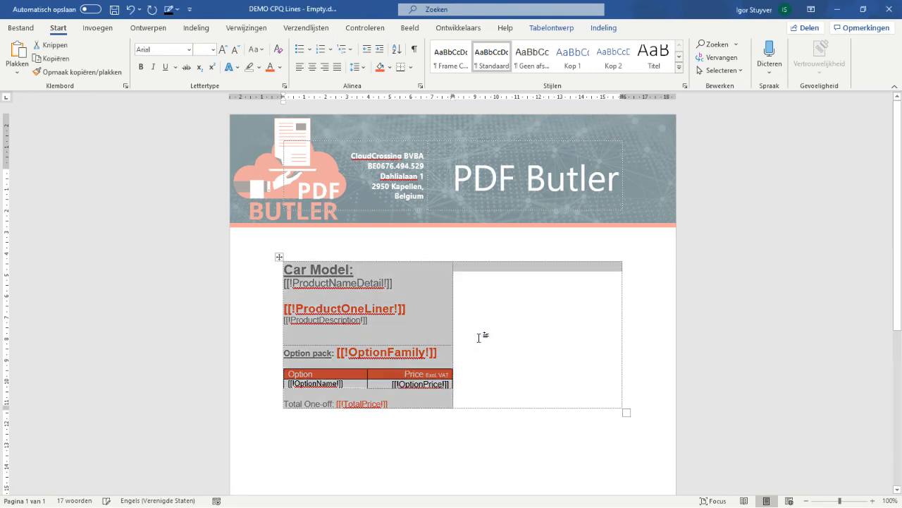
pyautogui.click(476, 318)
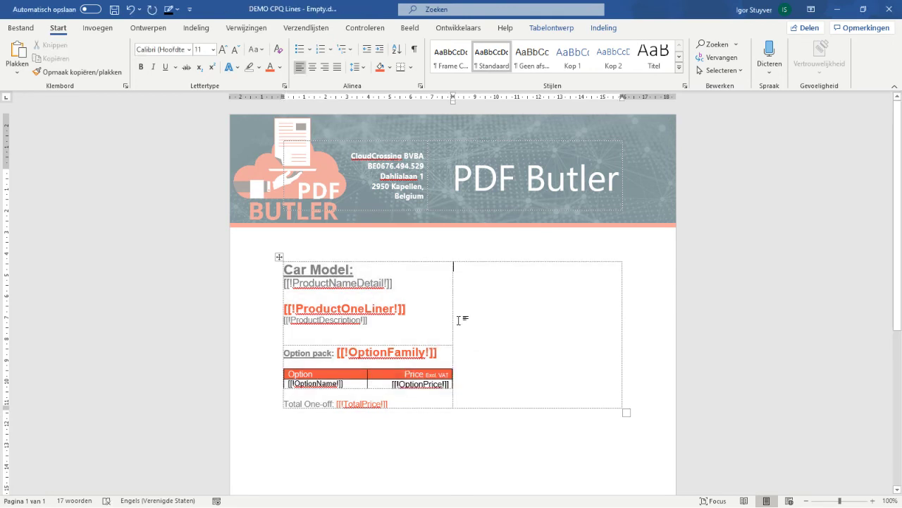
pyautogui.hotkey('ctrl', 'z')
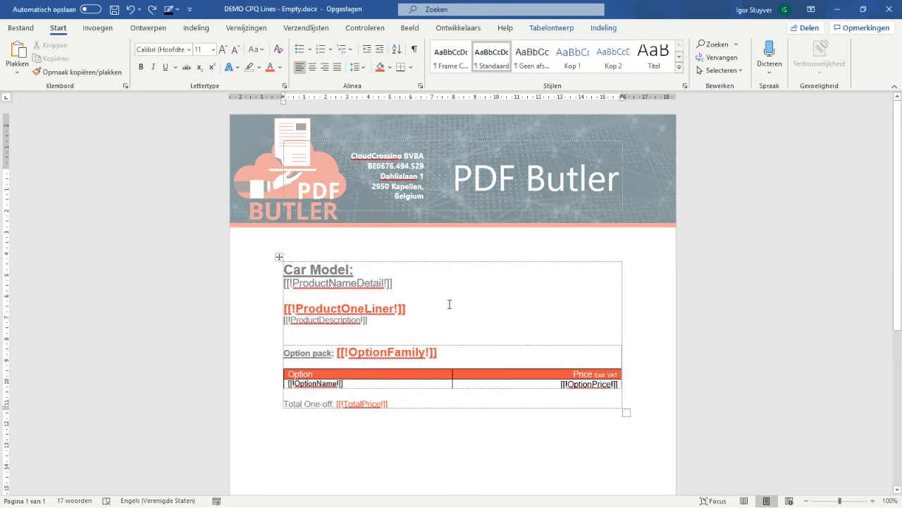
# Step: Paste the copied grey placeholder picture after the Car Model heading in the template
pyautogui.click(401, 299)
pyautogui.moveTo(367, 321); pyautogui.dragTo(284, 268)
pyautogui.click(569, 293)
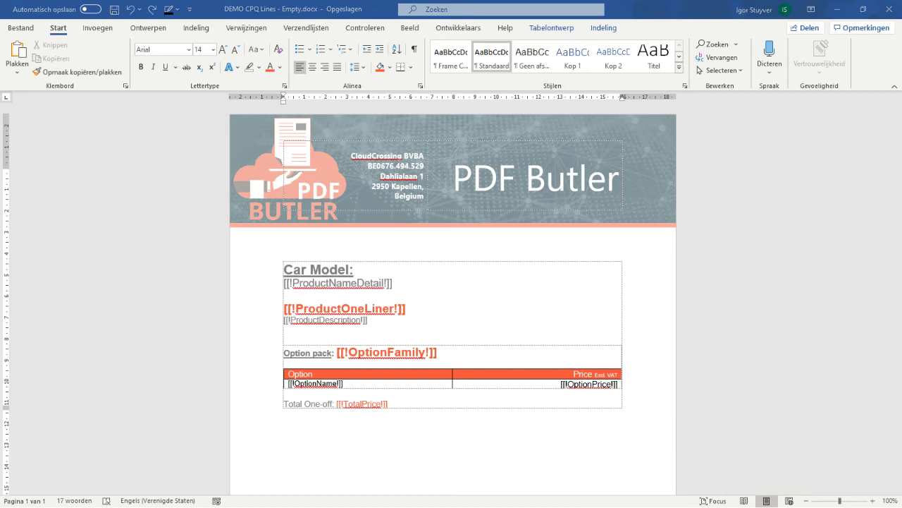
pyautogui.click(451, 271)
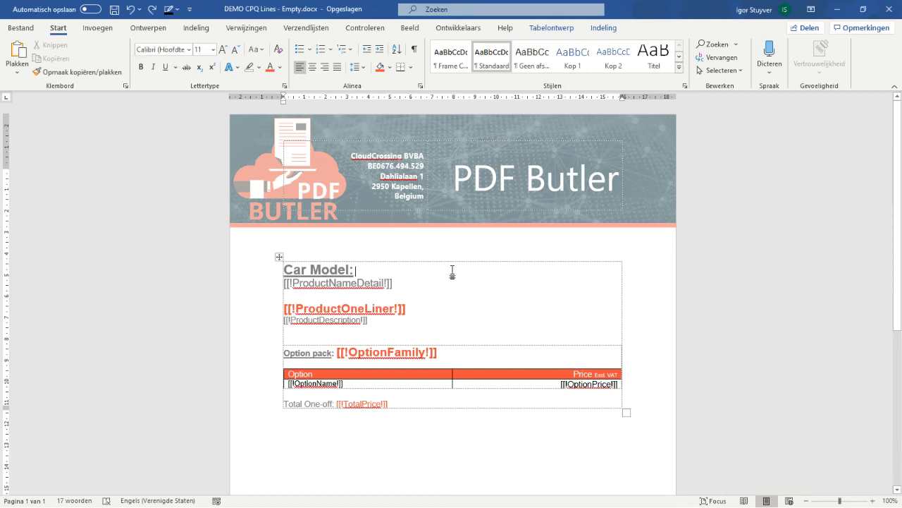
pyautogui.hotkey('ctrl', 'v')
# Step: Set the placeholder picture's text wrapping to in front of text and move it to the right edge of the Car Model cell
pyautogui.click(441, 294)
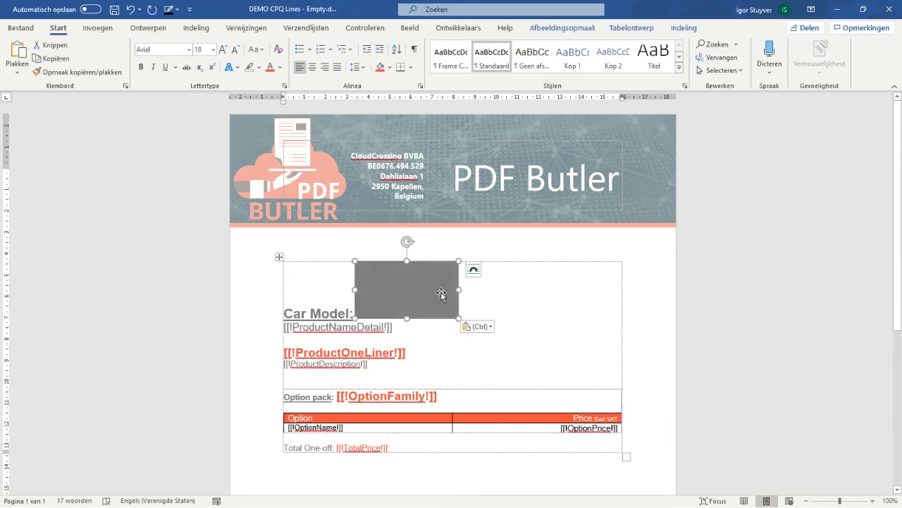
pyautogui.click(473, 269)
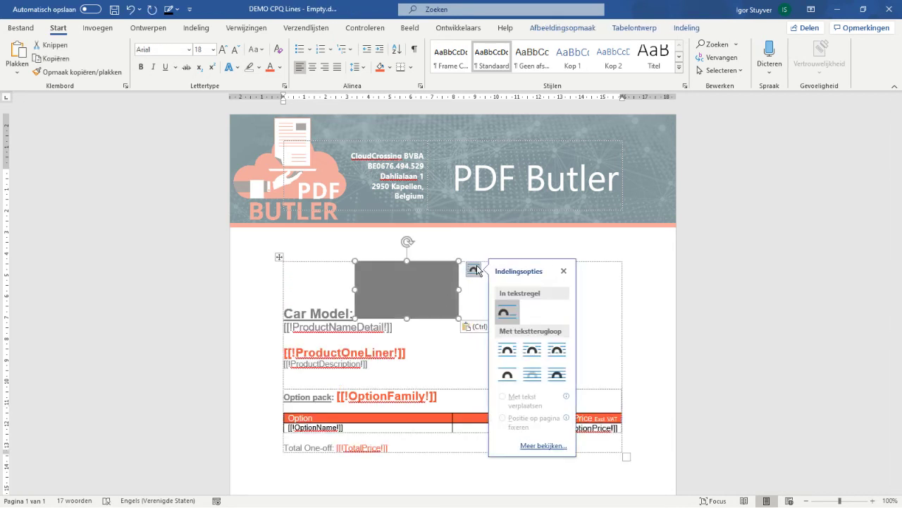
pyautogui.click(557, 374)
pyautogui.moveTo(423, 292); pyautogui.dragTo(576, 292)
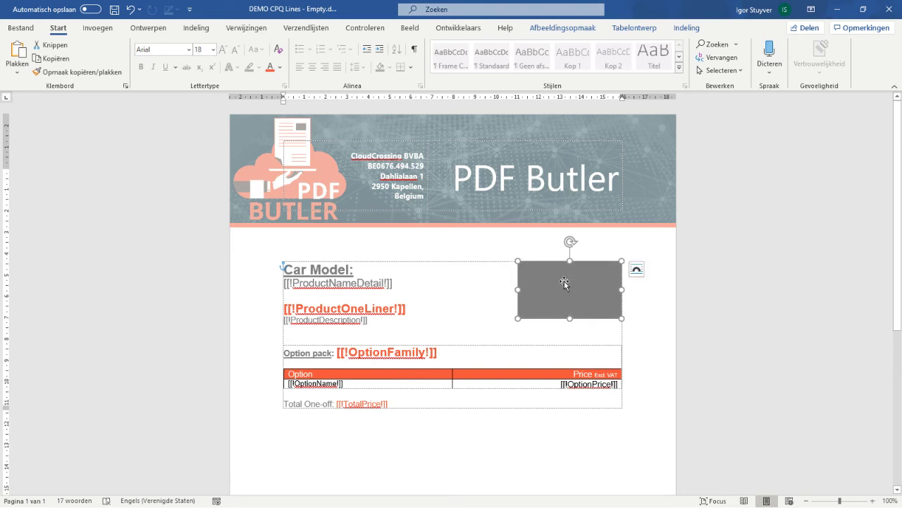
pyautogui.click(461, 306)
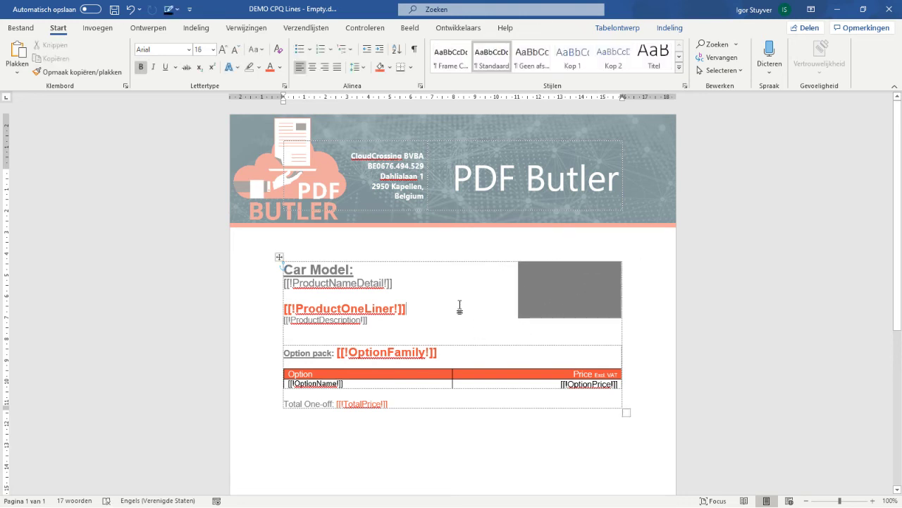
# Step: Check the grey picture's [[!CarPicture!]] merge-field name in the document's object list and save the template
pyautogui.click(559, 286)
pyautogui.rightClick(558, 286)
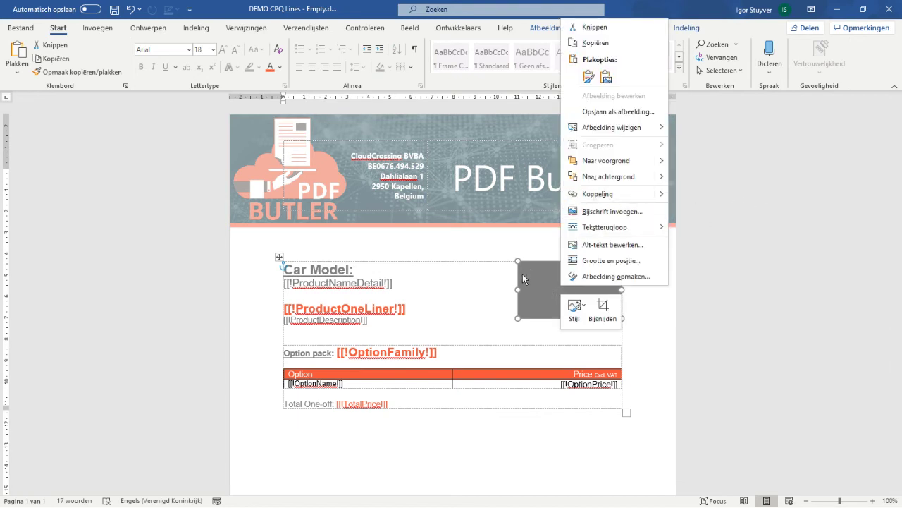
pyautogui.press('Escape')
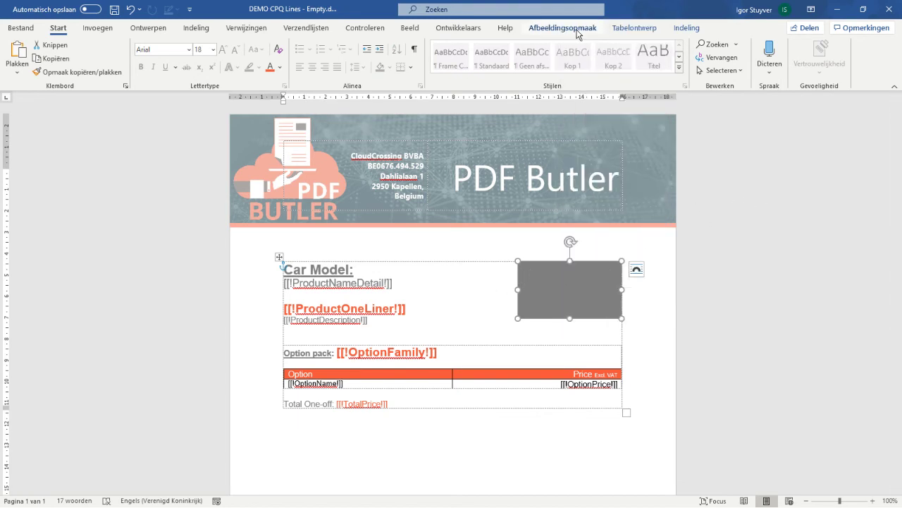
pyautogui.click(633, 28)
pyautogui.click(685, 28)
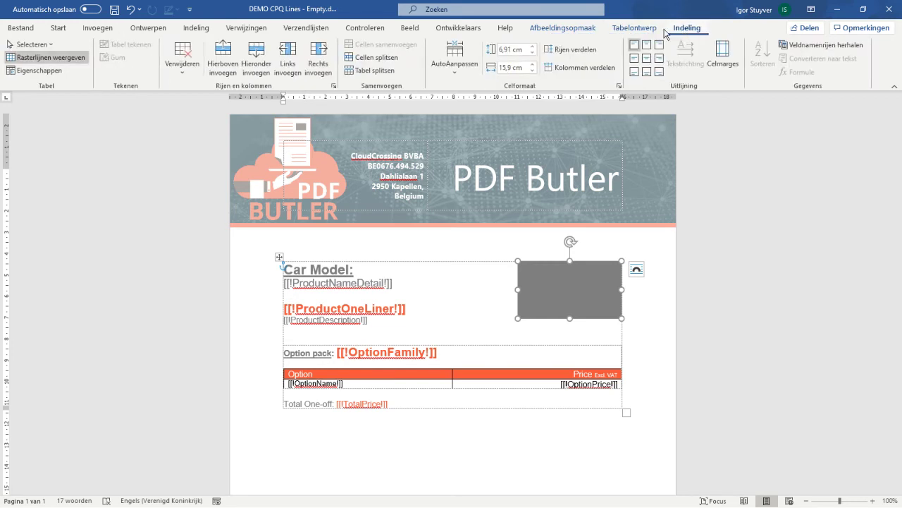
pyautogui.click(581, 32)
pyautogui.click(668, 57)
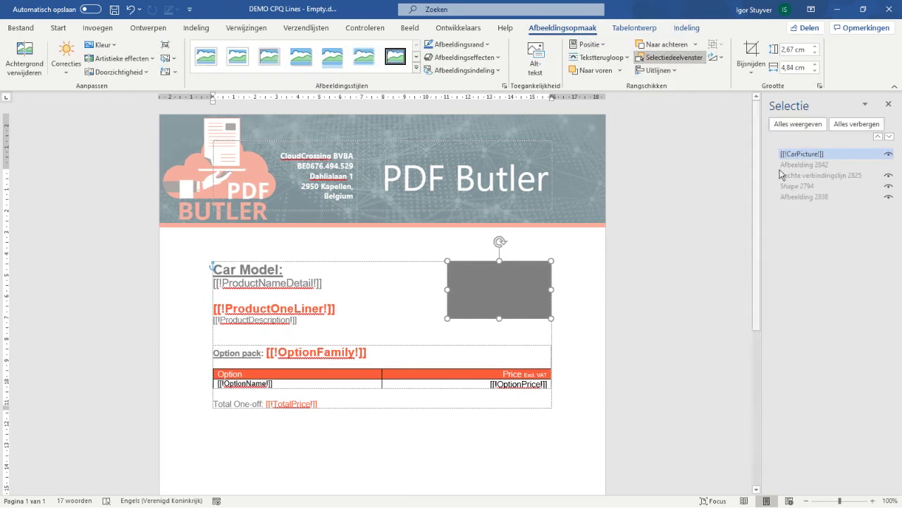
pyautogui.click(802, 154)
pyautogui.doubleClick(803, 154)
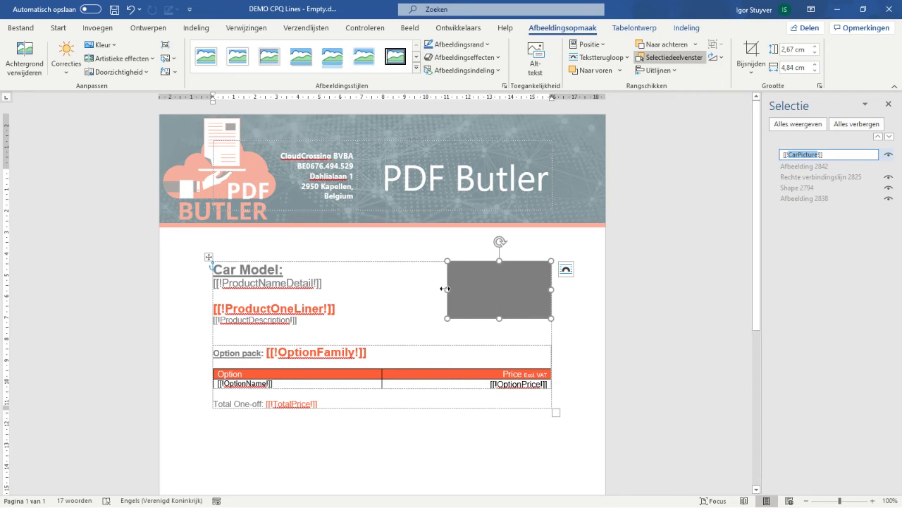
pyautogui.click(113, 10)
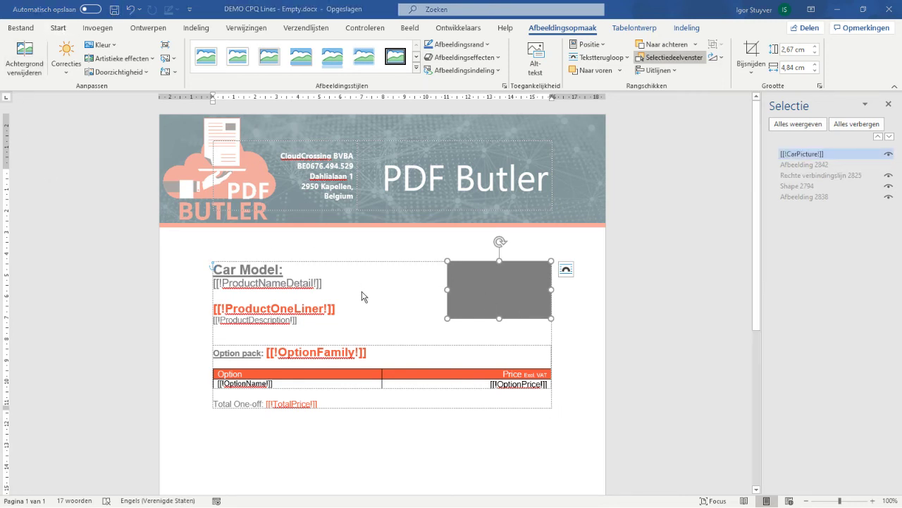
# Step: Switch to Salesforce in the browser, open the parent data source Academy - Option Packs - Training 1 and reload its page
pyautogui.hotkey('alt', 'Tab')
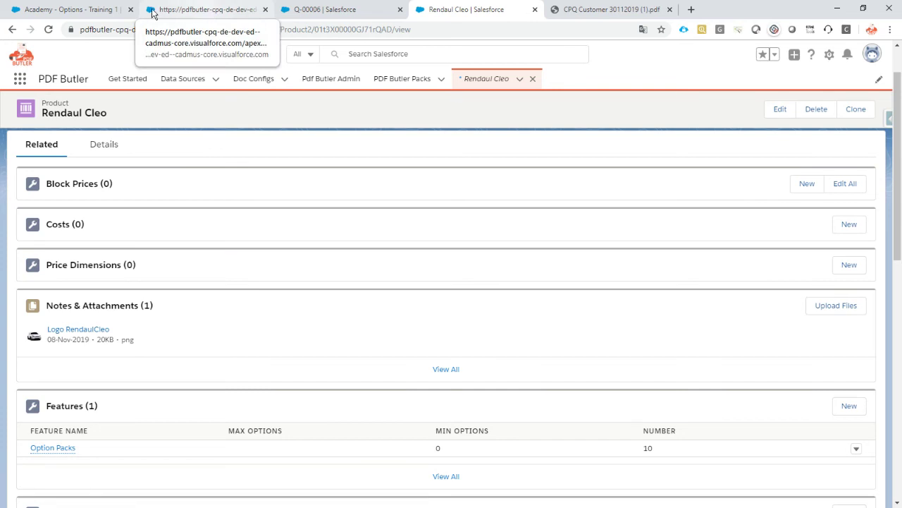
pyautogui.click(76, 14)
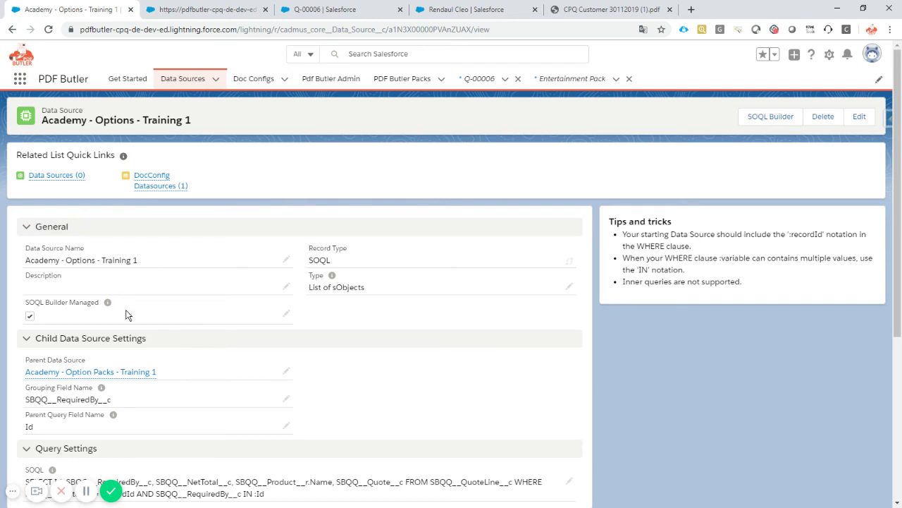
pyautogui.click(131, 372)
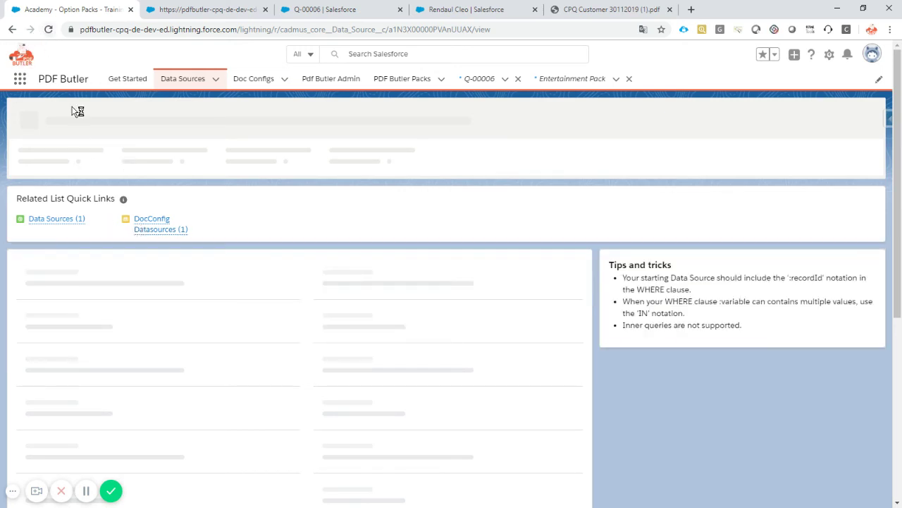
pyautogui.click(48, 29)
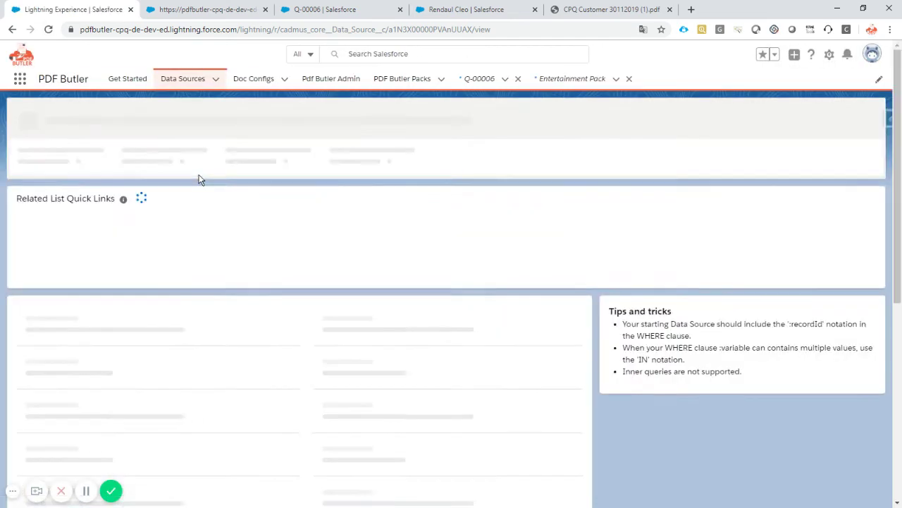
# Step: Open the parent data source Academy - Main Quote Lines - Training 1, reloading the page where it hangs
pyautogui.moveTo(145, 371)
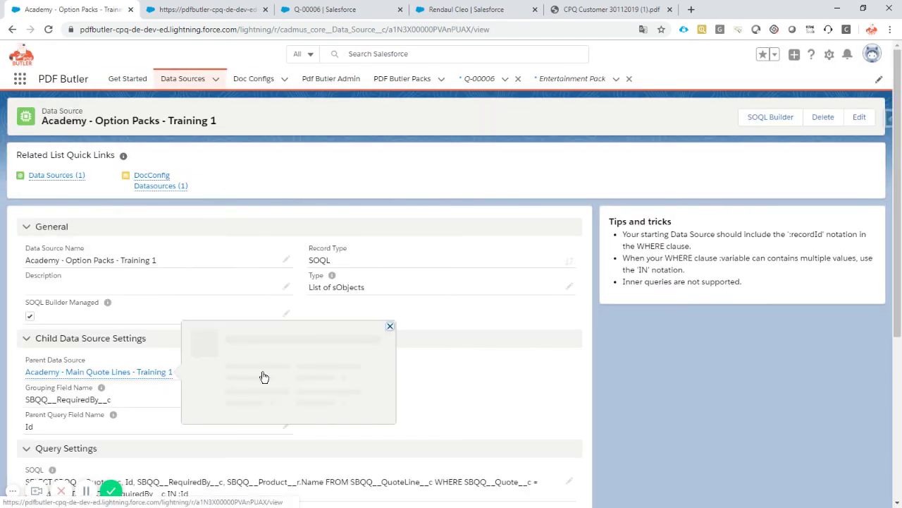
pyautogui.click(48, 30)
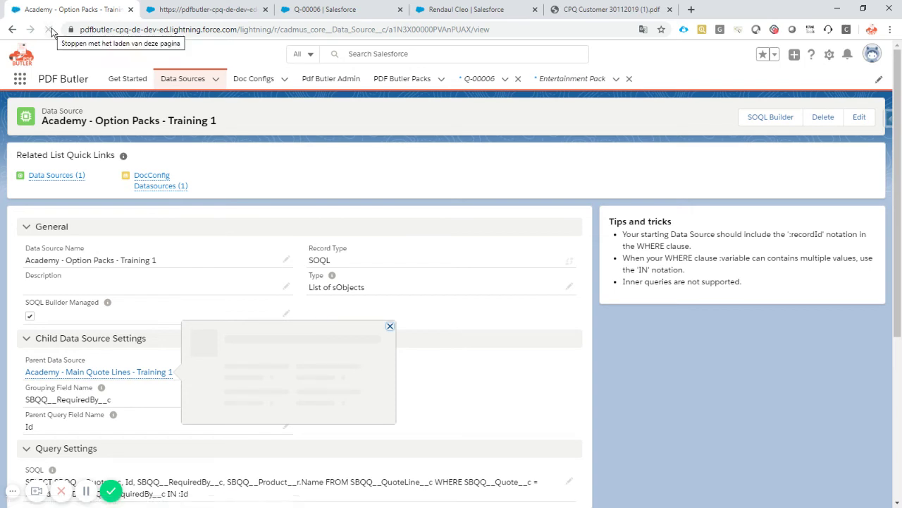
pyautogui.click(49, 29)
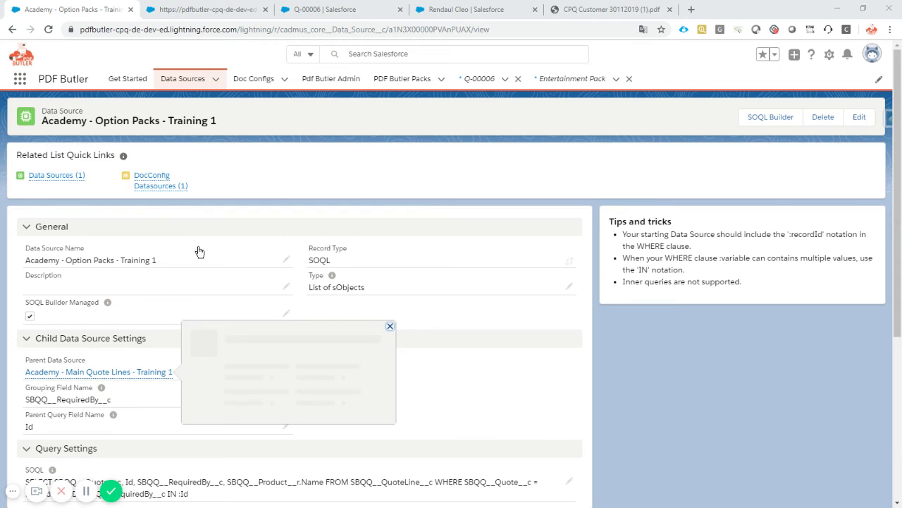
pyautogui.press('F5')
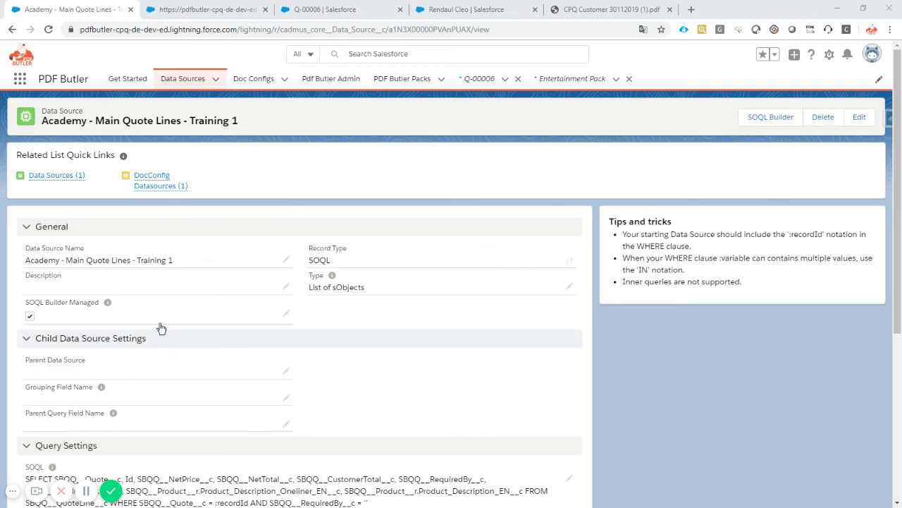
# Step: Add the Quote Line's Product lookup field to the Main Quote Lines query in SOQL Builder, filtering the fields by "produ"
pyautogui.scroll(-1, 251, 273)
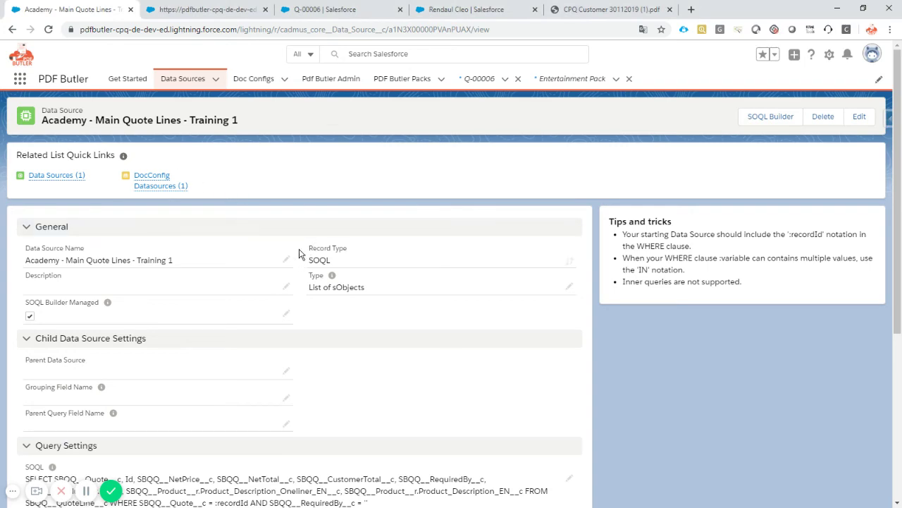
pyautogui.scroll(-2, 314, 310)
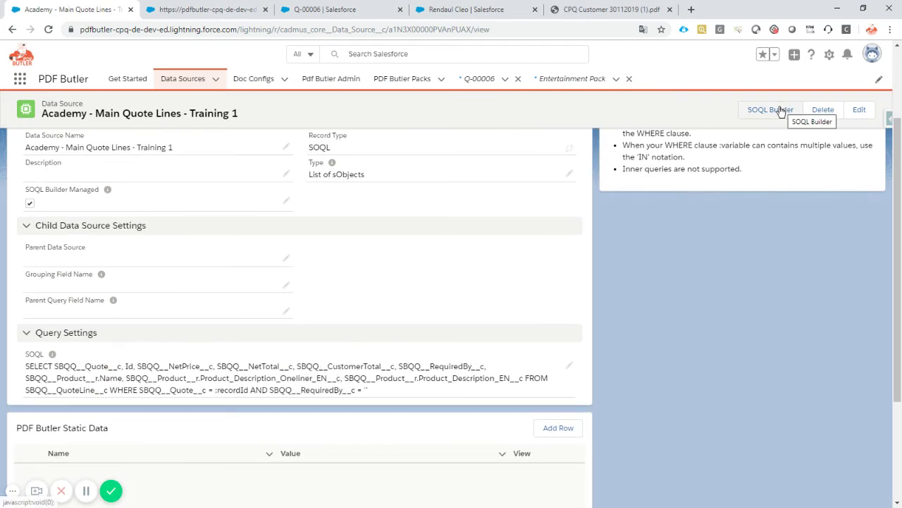
pyautogui.click(761, 114)
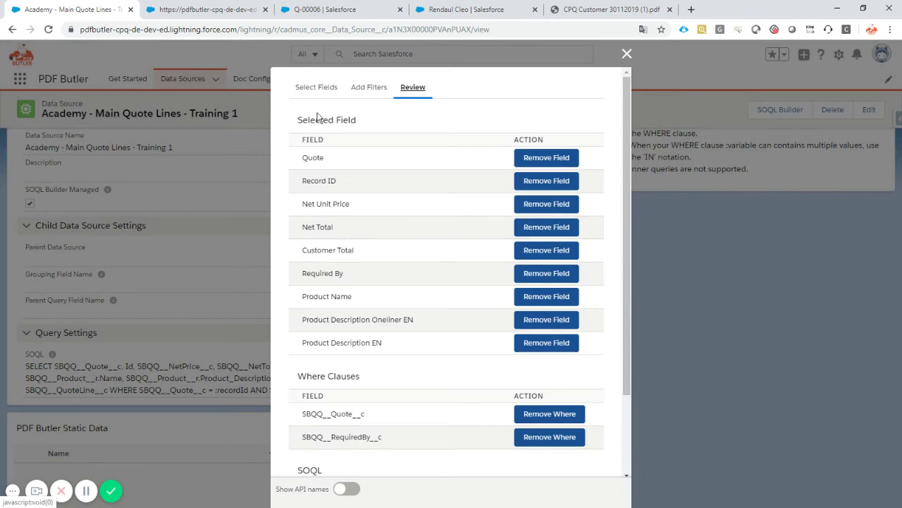
pyautogui.click(314, 86)
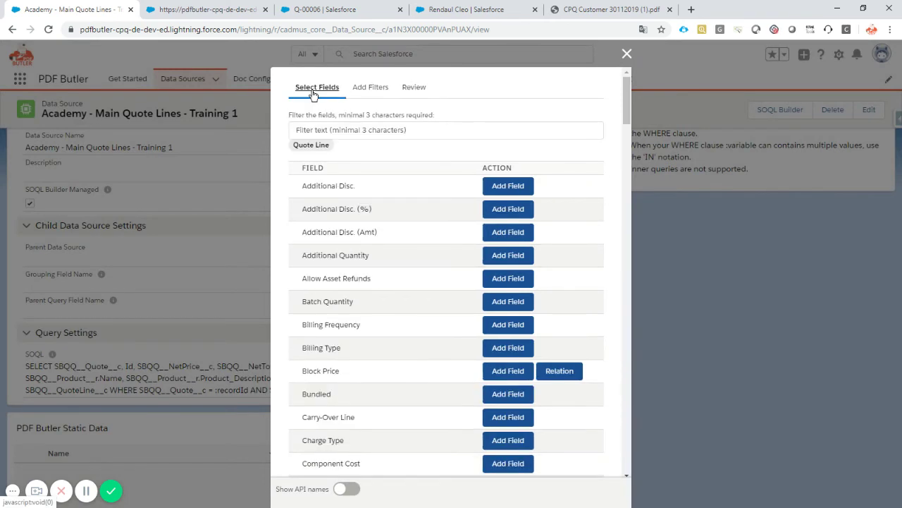
pyautogui.click(328, 130)
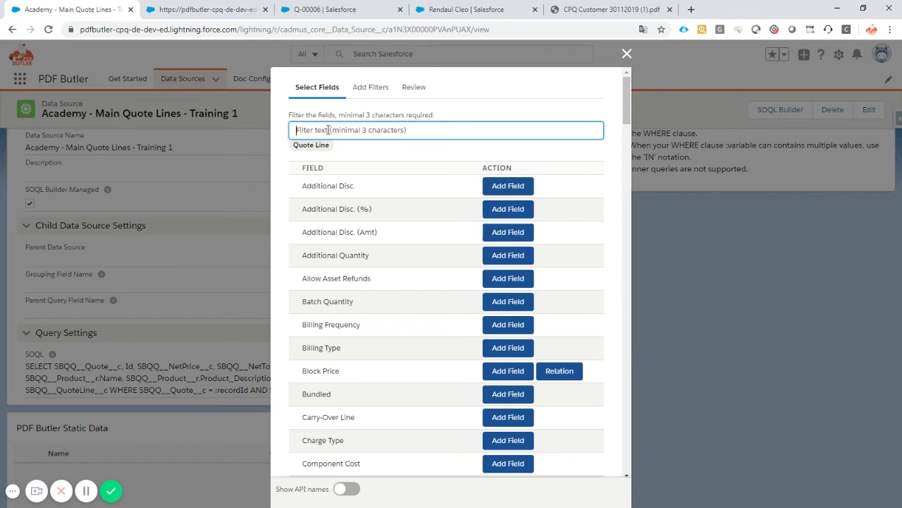
pyautogui.write('pro')
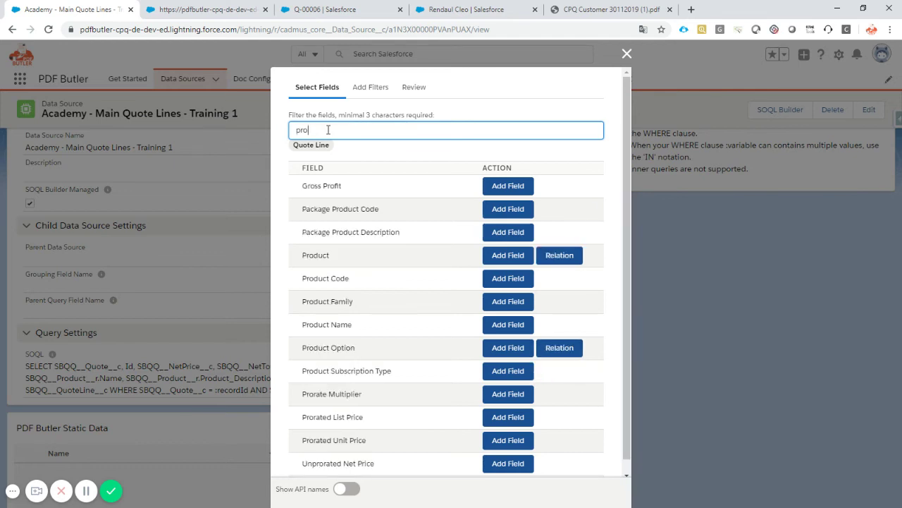
pyautogui.write('du')
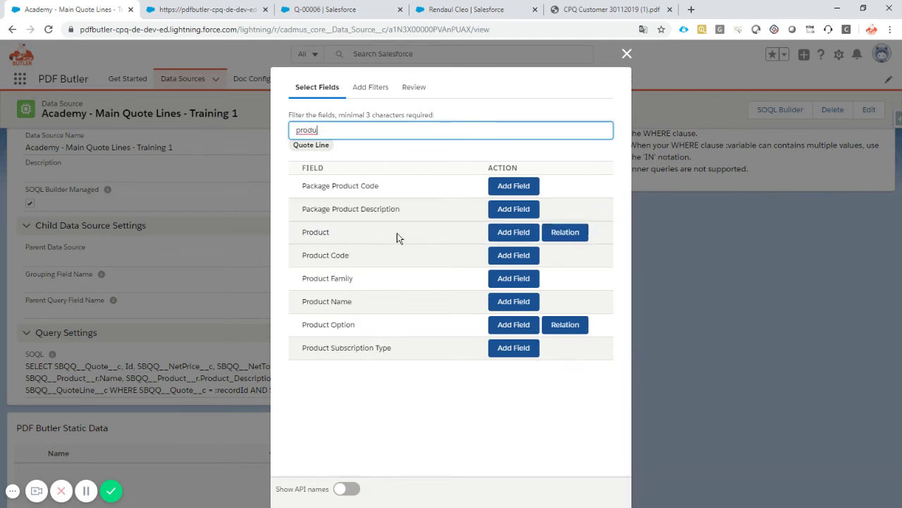
pyautogui.click(513, 235)
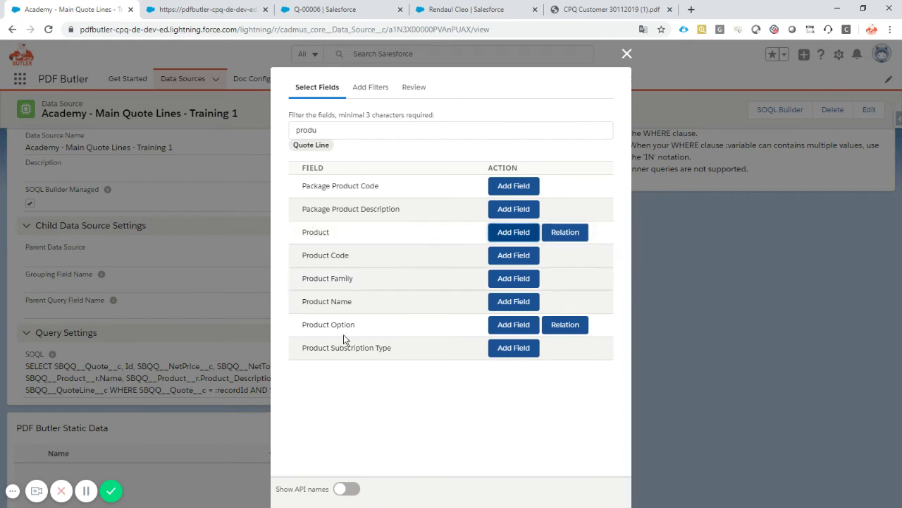
# Step: Show the API names of the fields, copy the Product field's API name SBQQ__Product__c, and switch back to field labels
pyautogui.click(346, 489)
pyautogui.doubleClick(310, 231)
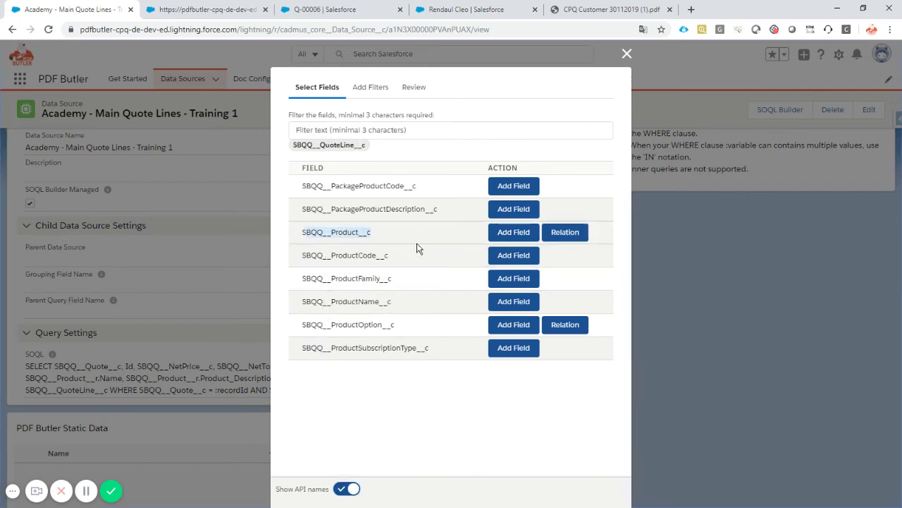
pyautogui.click(346, 489)
# Step: Review the selected fields and SOQL of the Main Quote Lines query, then save the query
pyautogui.click(414, 86)
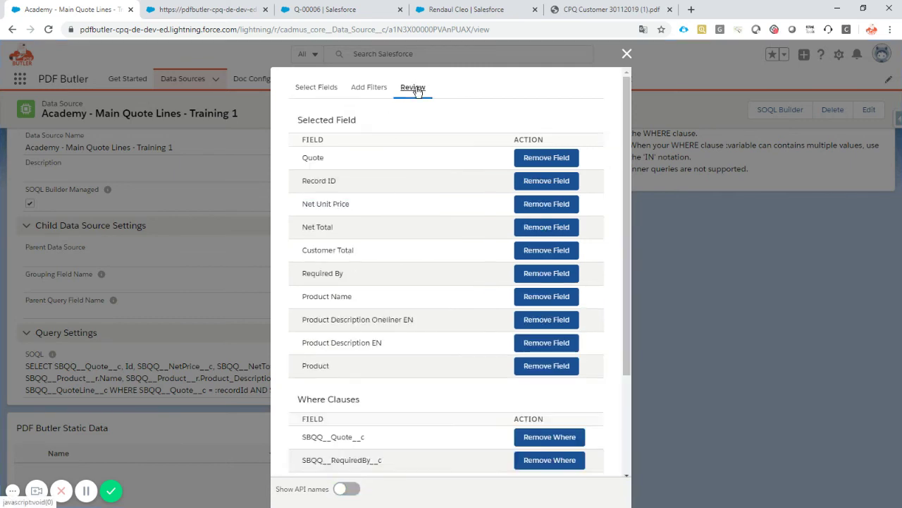
pyautogui.scroll(-3, 405, 185)
pyautogui.scroll(-1, 392, 247)
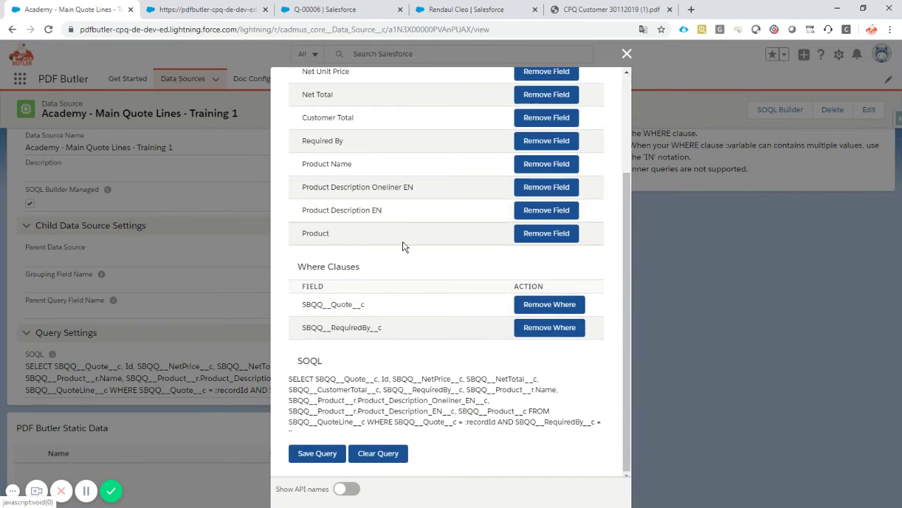
pyautogui.scroll(2, 403, 241)
pyautogui.scroll(-2, 406, 244)
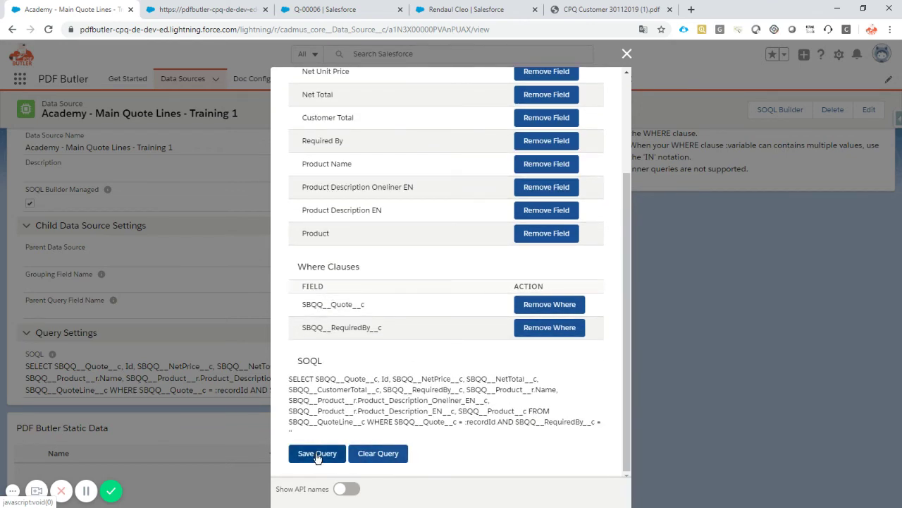
pyautogui.click(318, 454)
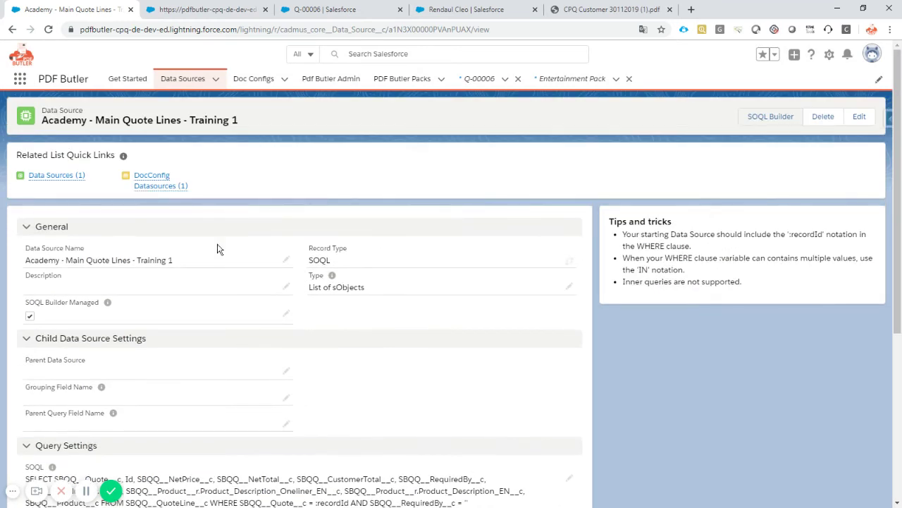
# Step: Start a new child data source of record type PICTURE LIST under Main Quote Lines, with FILES as its image source
pyautogui.moveTo(56, 178)
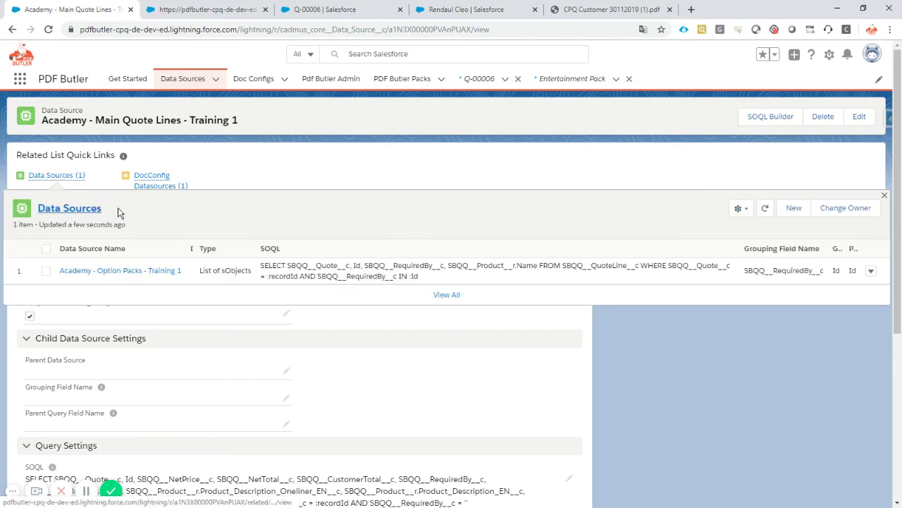
pyautogui.click(793, 208)
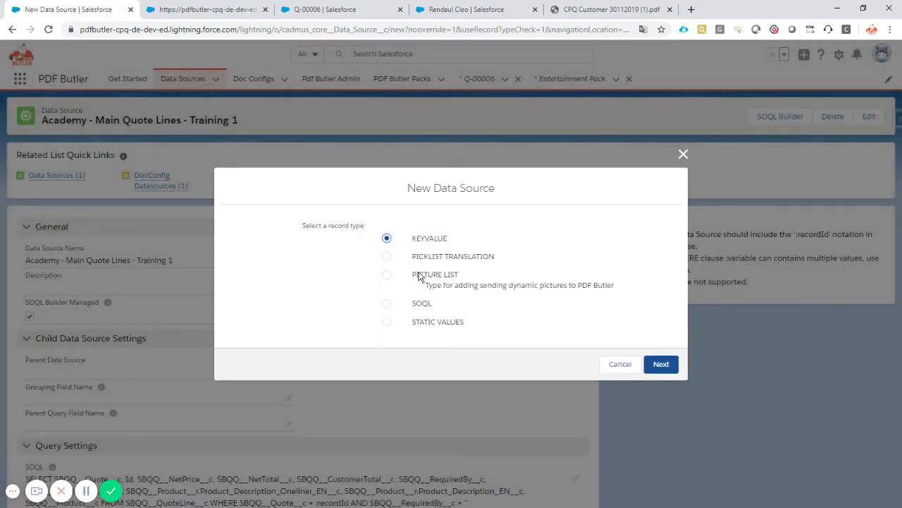
pyautogui.click(418, 276)
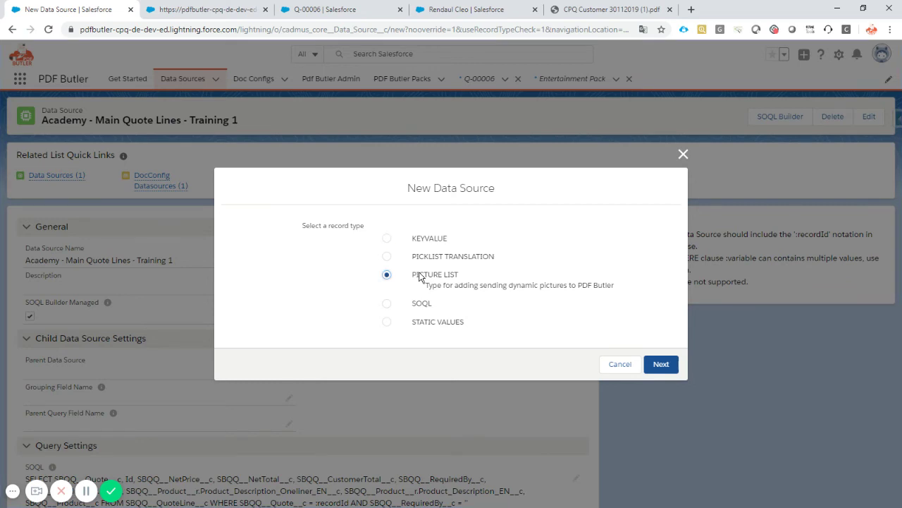
pyautogui.click(662, 365)
pyautogui.click(506, 230)
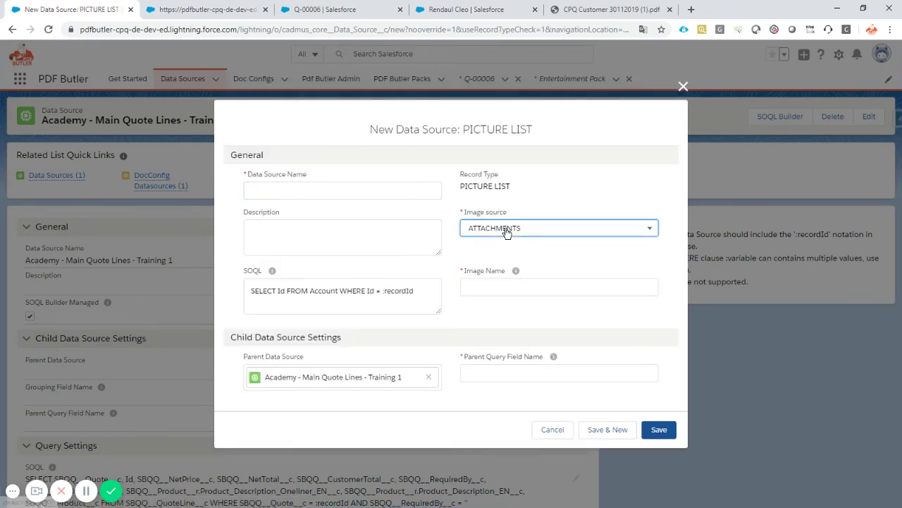
pyautogui.click(495, 308)
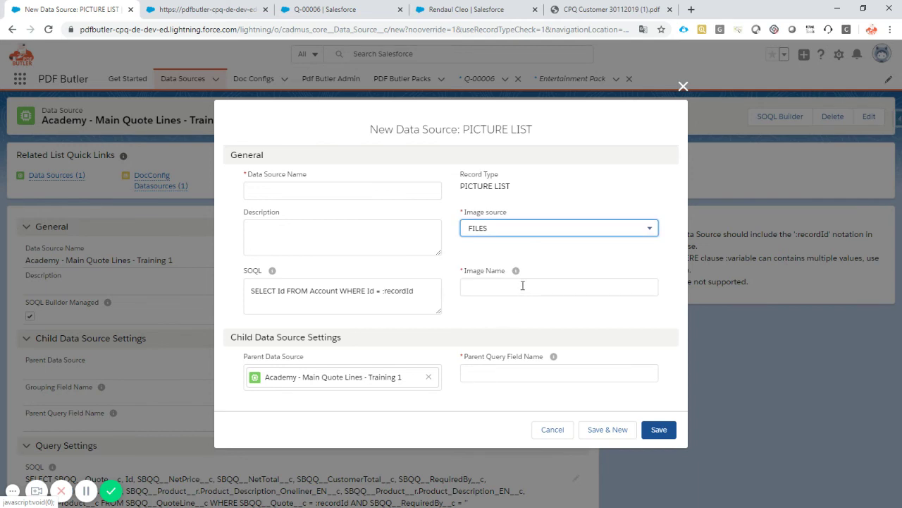
# Step: Set the picture list's image name to Logo% and its data source name to Academy - Logos - Training 1
pyautogui.click(506, 284)
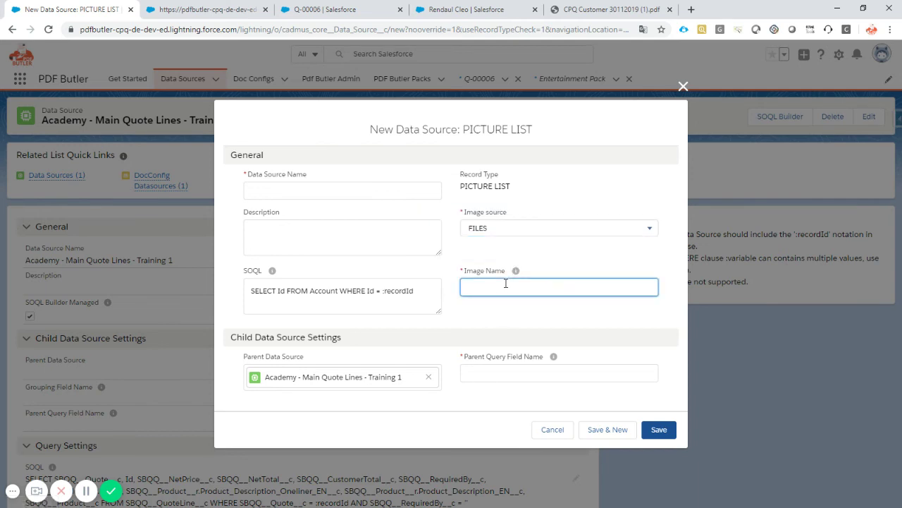
pyautogui.write('Logo%')
pyautogui.click(344, 197)
pyautogui.write('Academ')
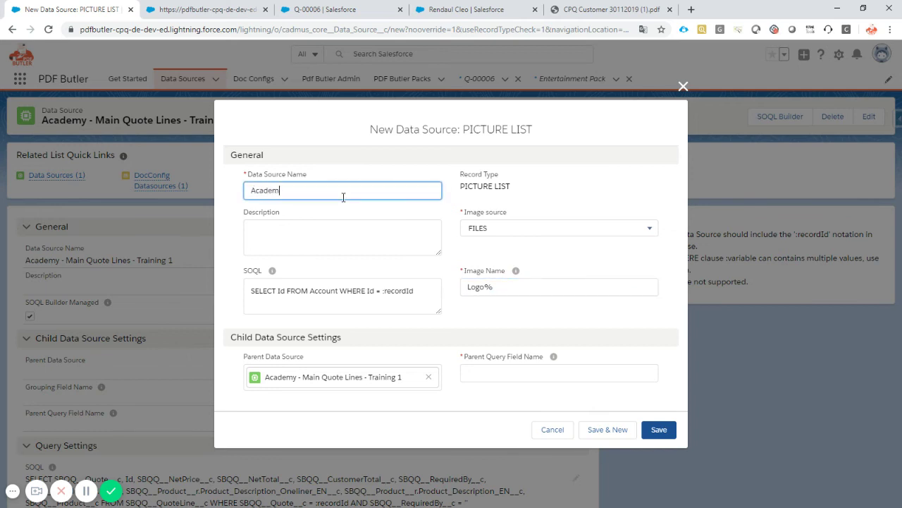
pyautogui.write('y - Logos - Training 1')
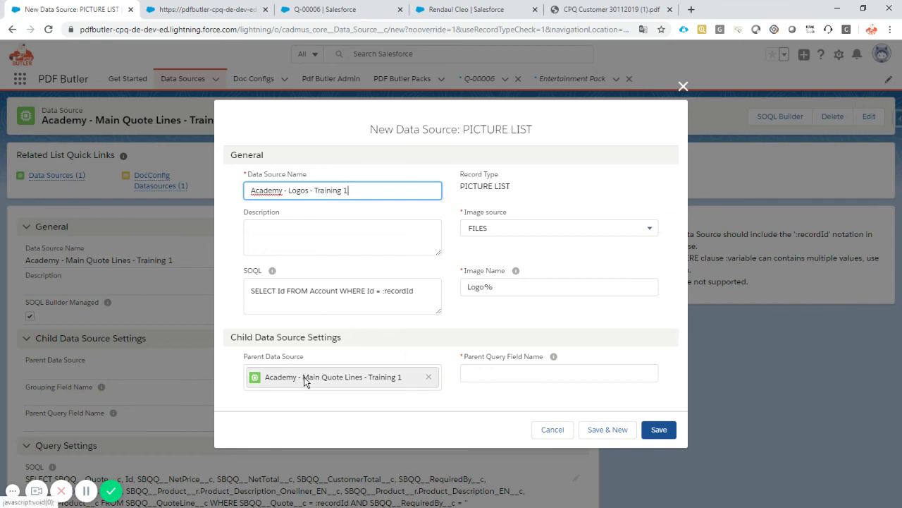
# Step: Enter SBQQ__Product__c as the picture list's parent query field name and save the data source
pyautogui.click(493, 374)
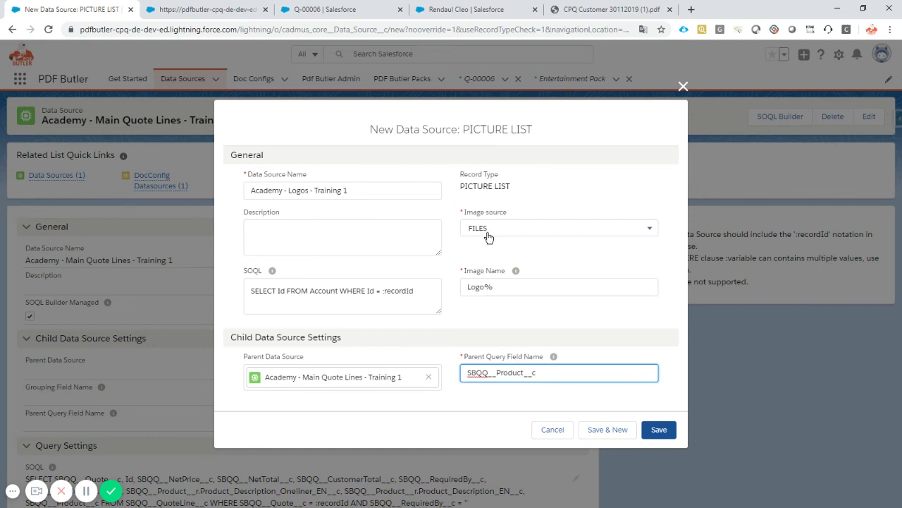
pyautogui.moveTo(538, 373); pyautogui.dragTo(470, 375)
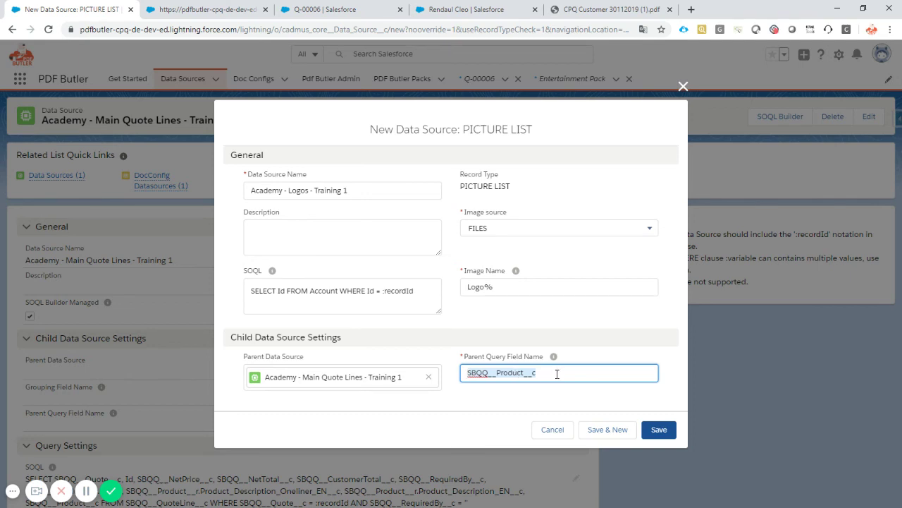
pyautogui.click(659, 430)
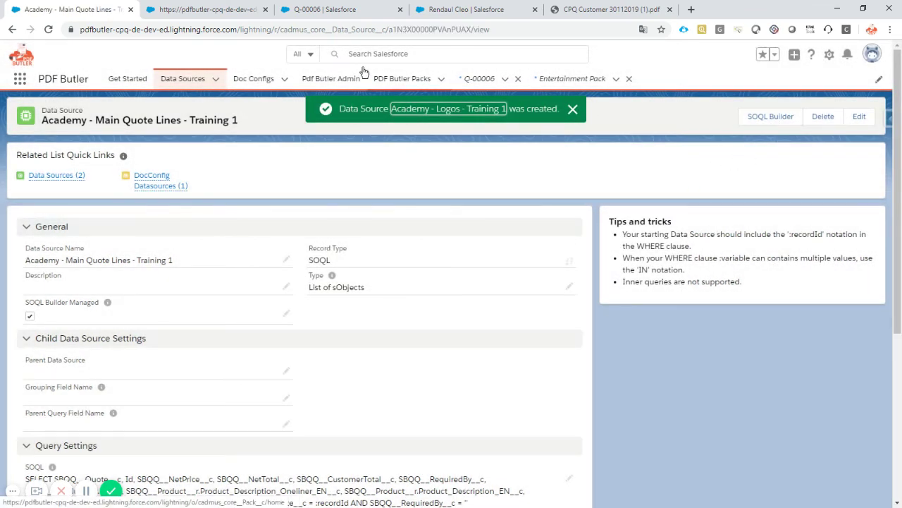
# Step: Choose DEMO CPQ Lines - Empty.docx as the doc config's default document and save the configuration to the server
pyautogui.click(220, 12)
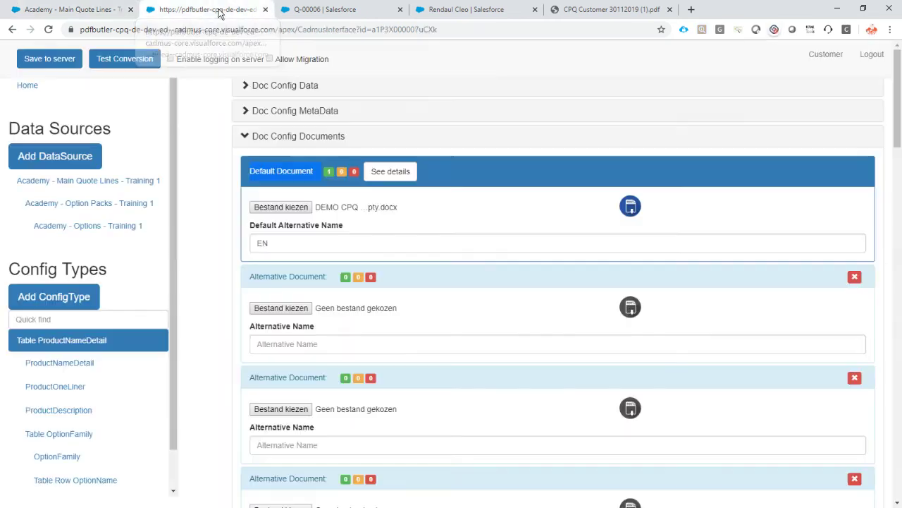
pyautogui.click(296, 209)
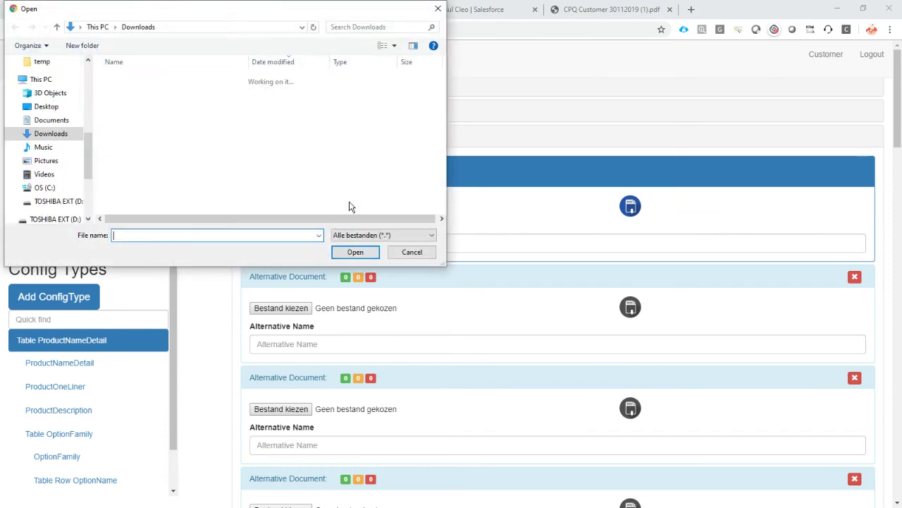
pyautogui.doubleClick(185, 89)
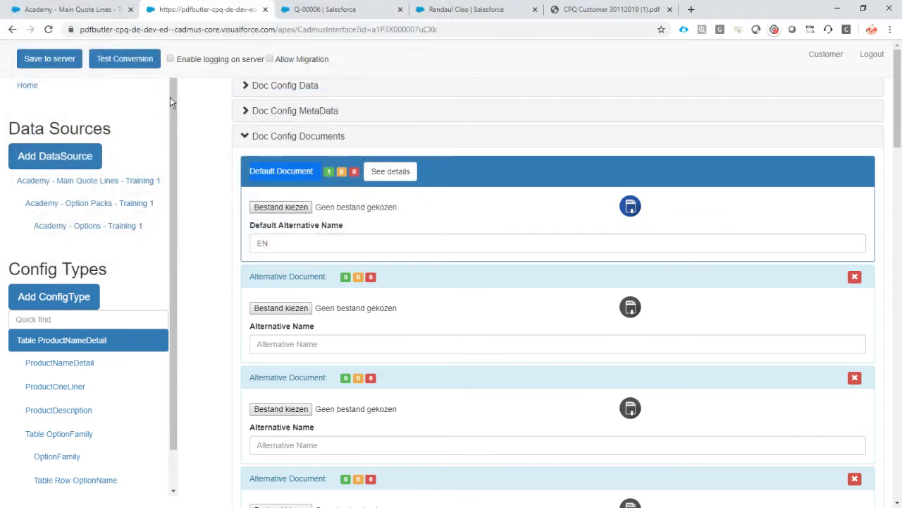
pyautogui.click(70, 62)
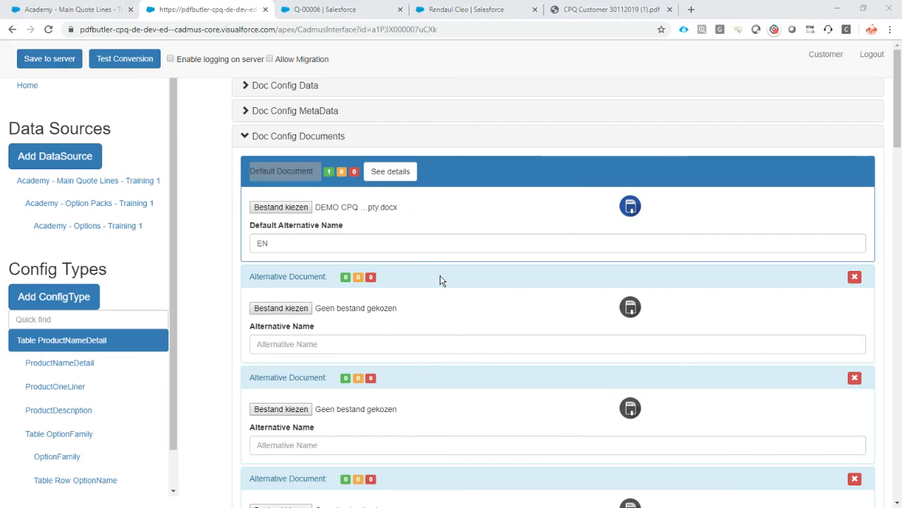
# Step: Switch to Word, copy the name CarPicture from the grey picture's merge field, and return to the doc config in the browser
pyautogui.hotkey('alt', 'Tab')
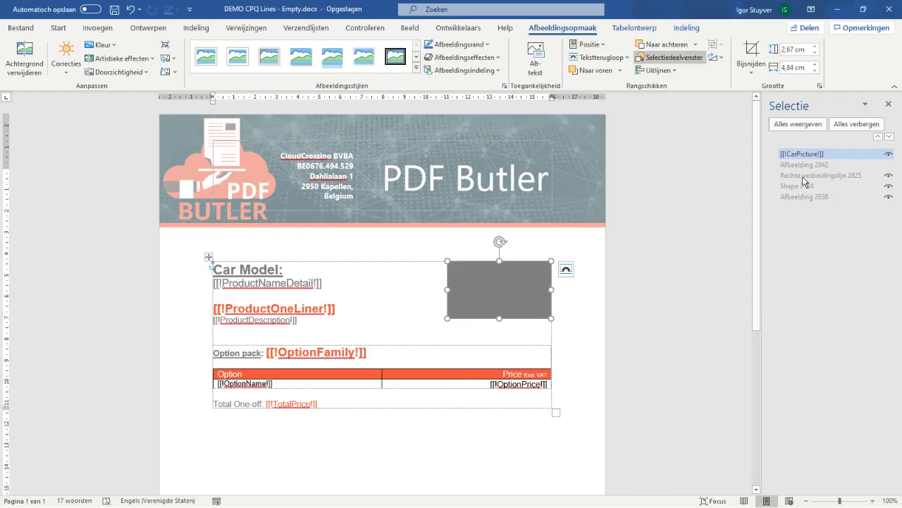
pyautogui.click(806, 155)
pyautogui.doubleClick(806, 155)
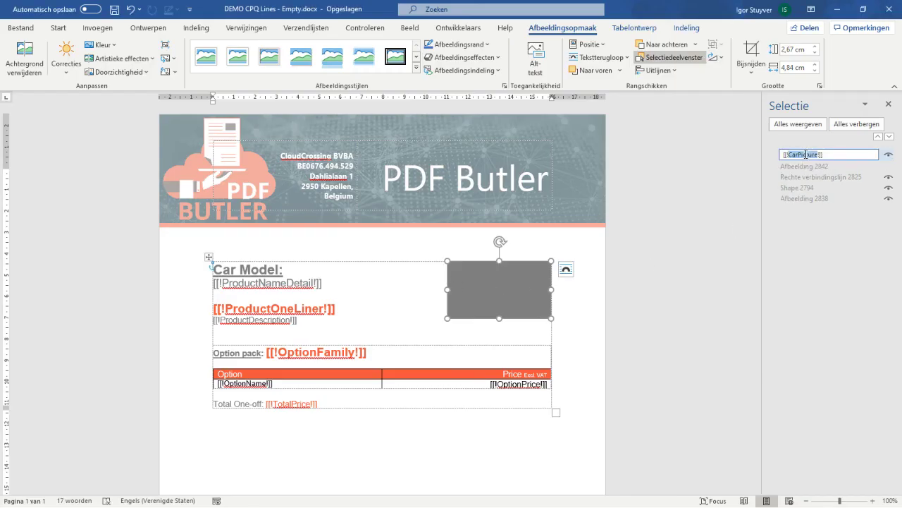
pyautogui.press('Return')
pyautogui.hotkey('alt', 'Tab')
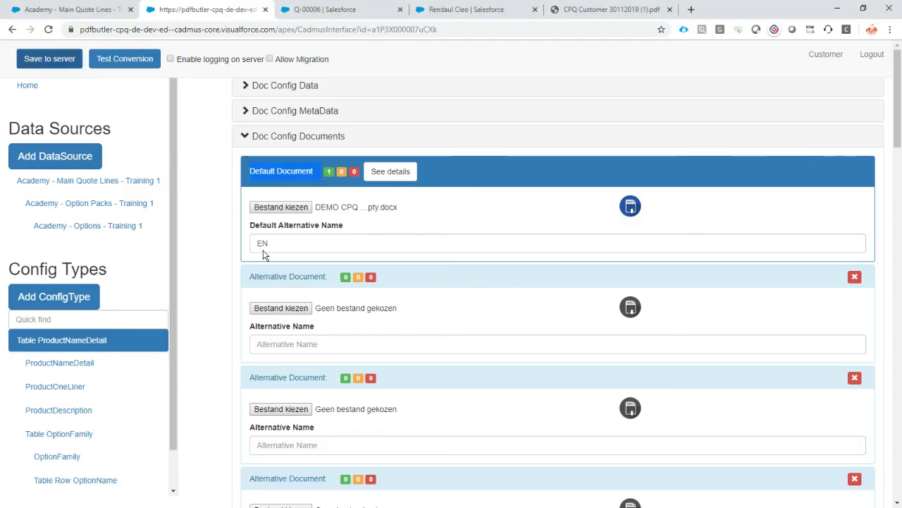
# Step: Reload the fields of the data source Academy - Main Quote Lines - Training 1 from SFDC and accept the updated field list
pyautogui.click(108, 186)
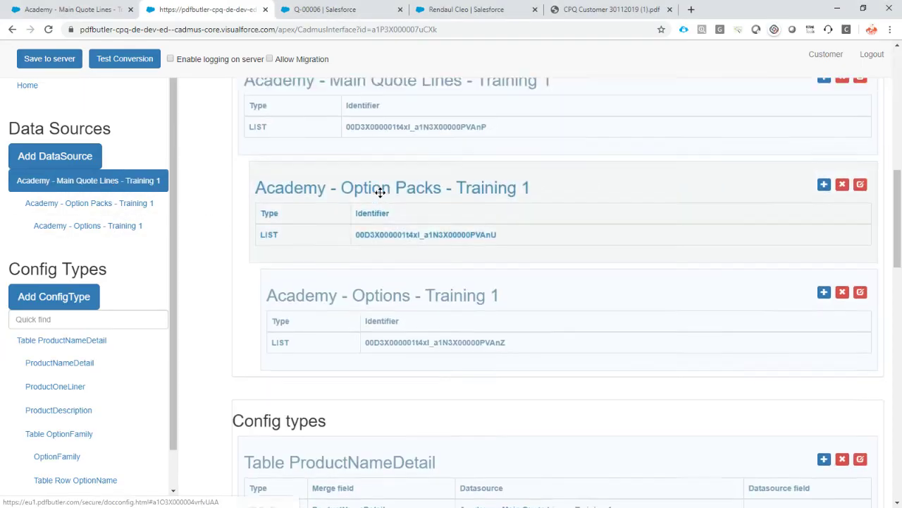
pyautogui.click(861, 120)
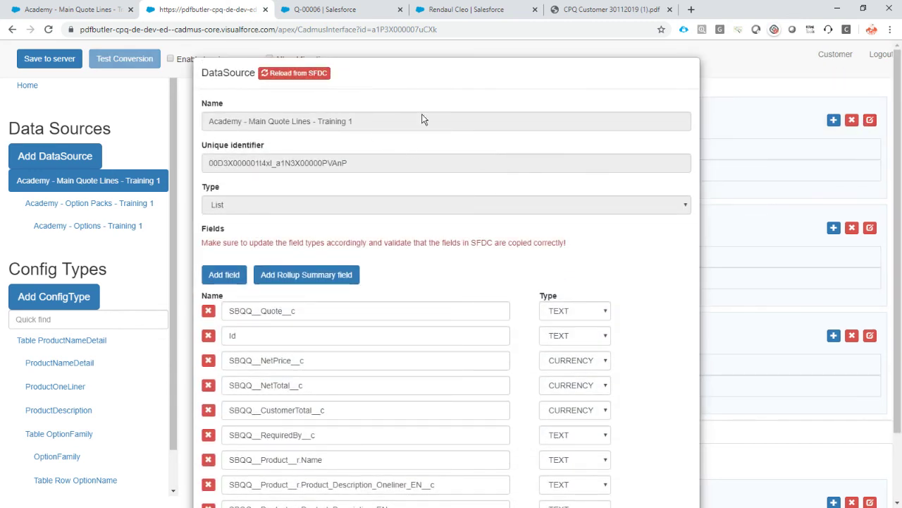
pyautogui.click(297, 76)
pyautogui.scroll(-2, 441, 179)
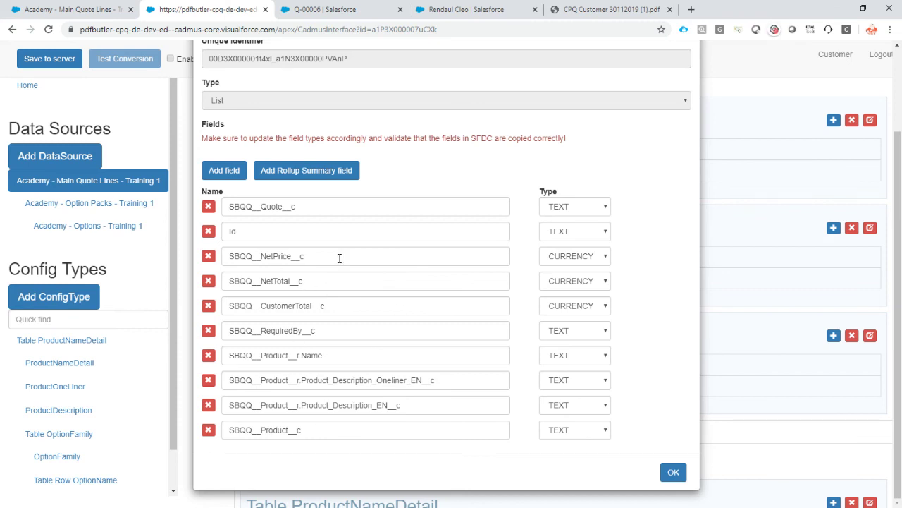
pyautogui.scroll(2, 339, 258)
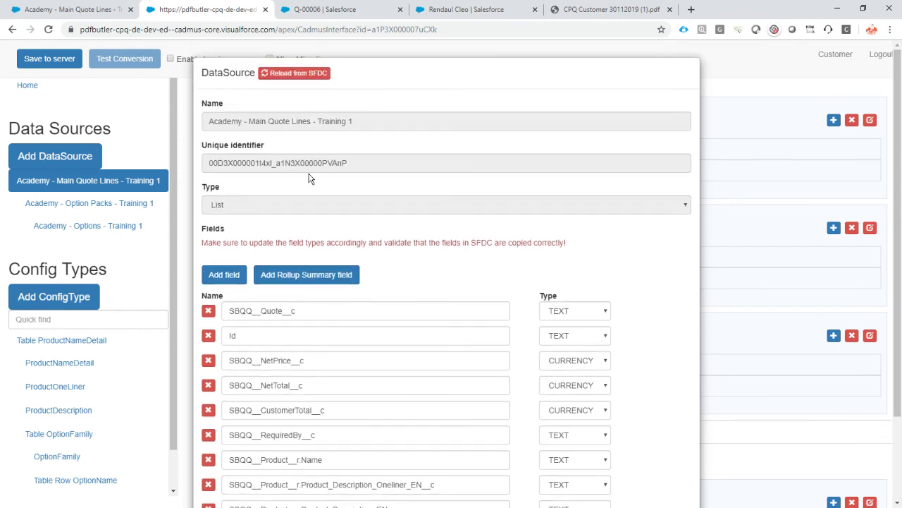
pyautogui.scroll(-2, 310, 183)
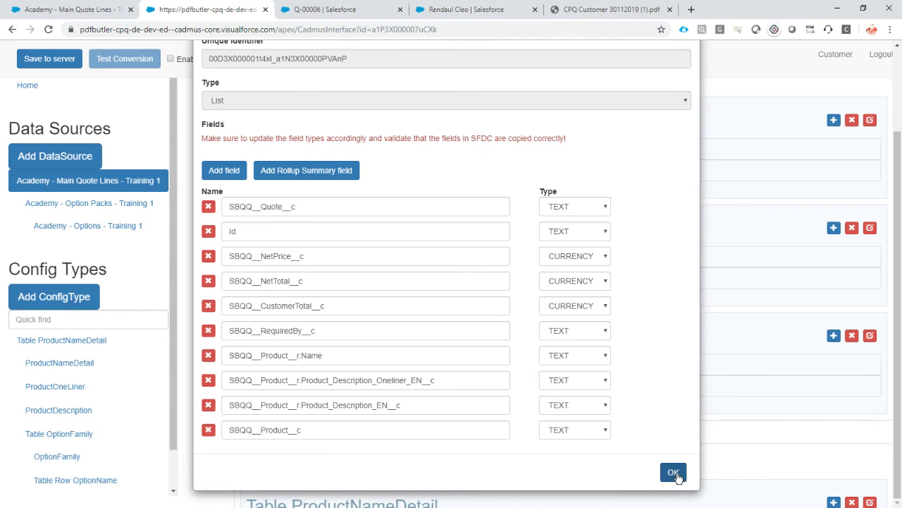
pyautogui.click(674, 472)
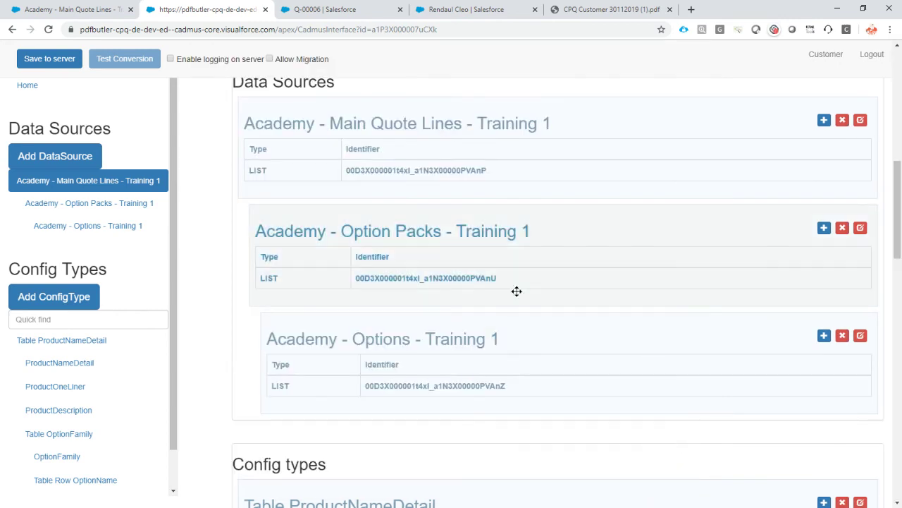
# Step: Add Academy - Logos - Training 1 as a child data source of Academy - Main Quote Lines - Training 1
pyautogui.click(823, 119)
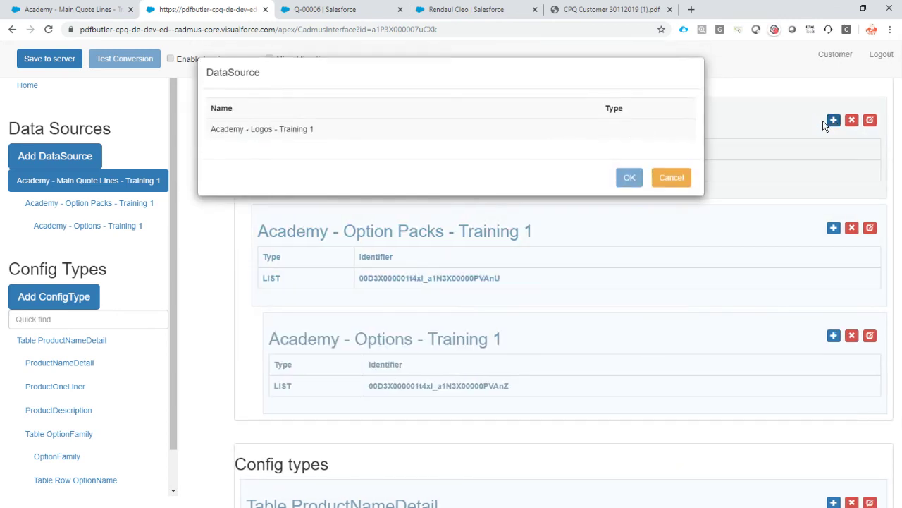
pyautogui.click(256, 132)
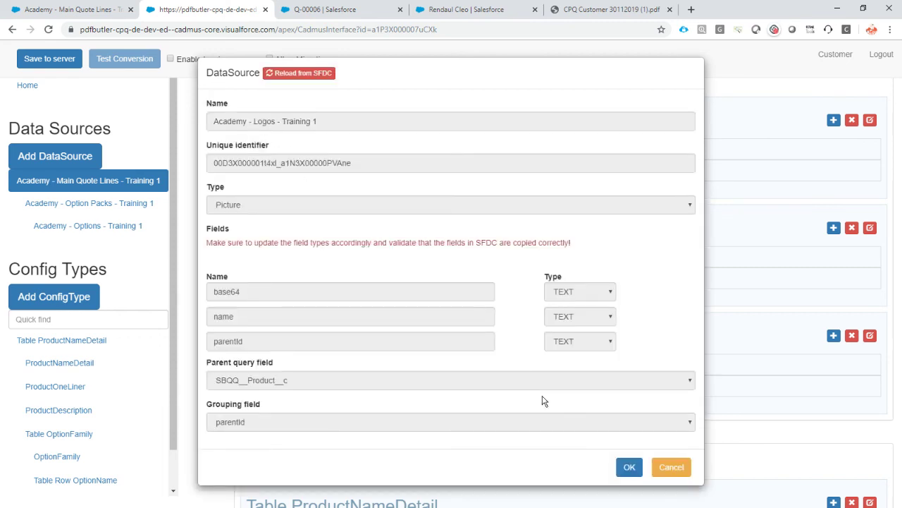
pyautogui.click(630, 468)
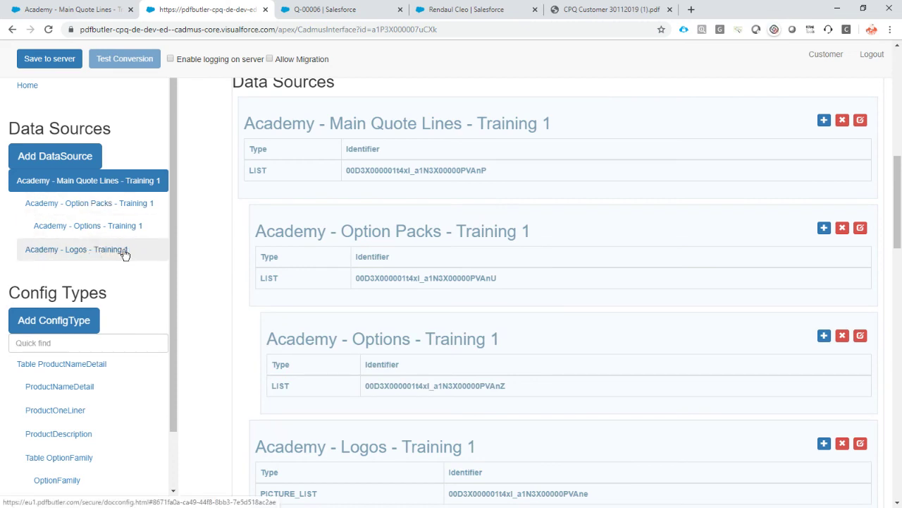
# Step: Start a new child config type under Table ProductNameDetail, named CarPicture and of type PICTURE
pyautogui.scroll(-1, 134, 264)
pyautogui.scroll(-3, 136, 265)
pyautogui.click(63, 299)
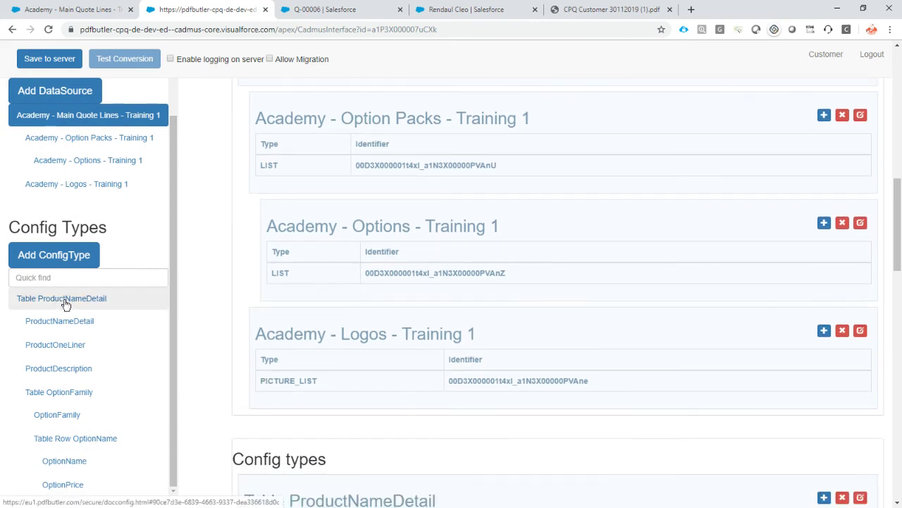
pyautogui.scroll(1, 345, 272)
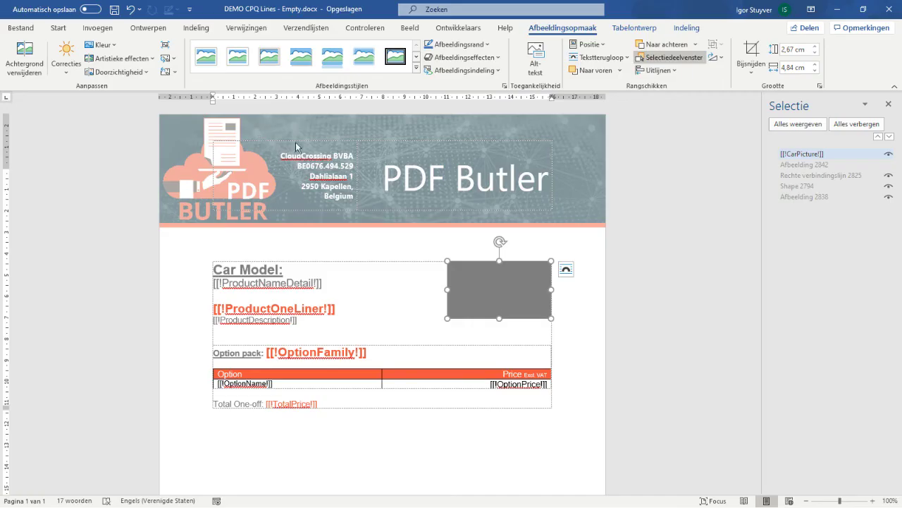
pyautogui.click(220, 268)
pyautogui.click(209, 258)
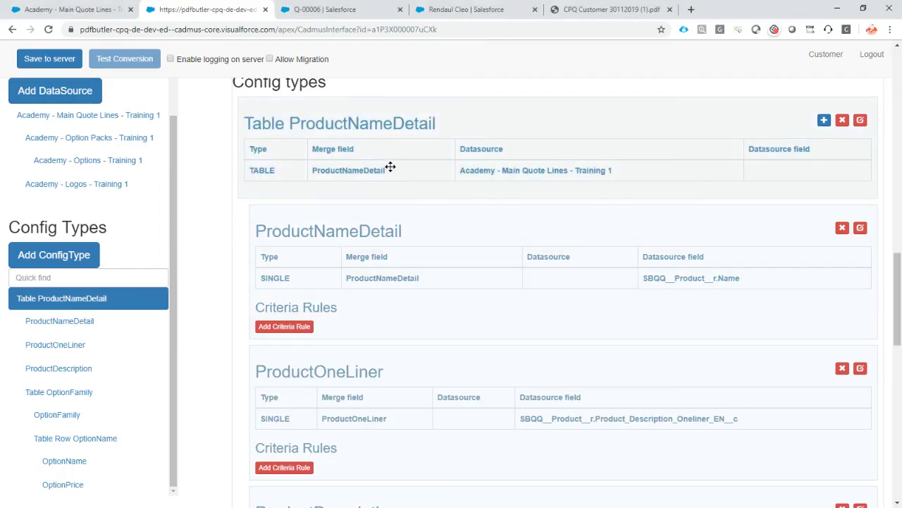
pyautogui.click(822, 121)
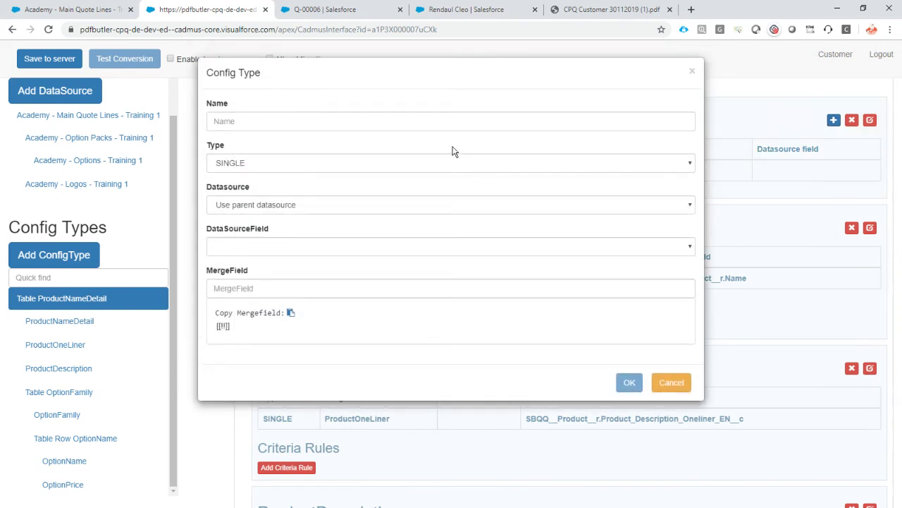
pyautogui.click(270, 122)
pyautogui.write('CarPicture')
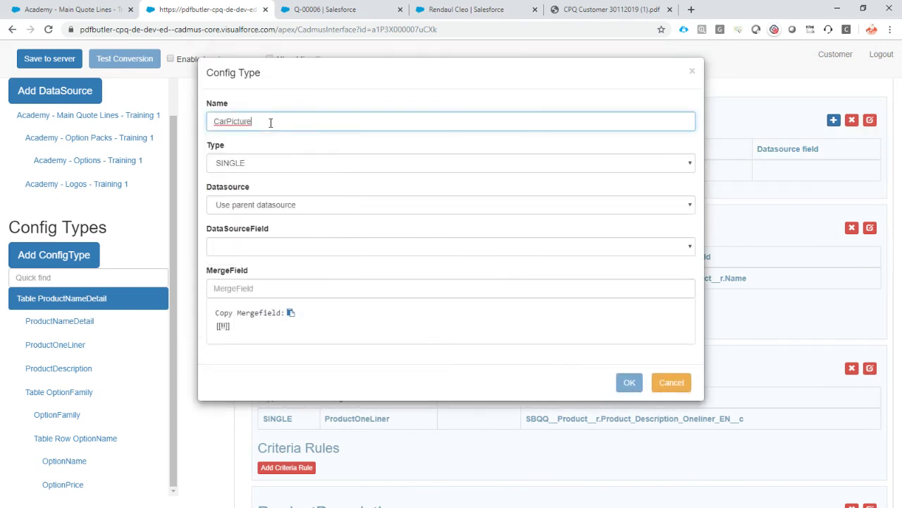
pyautogui.click(272, 164)
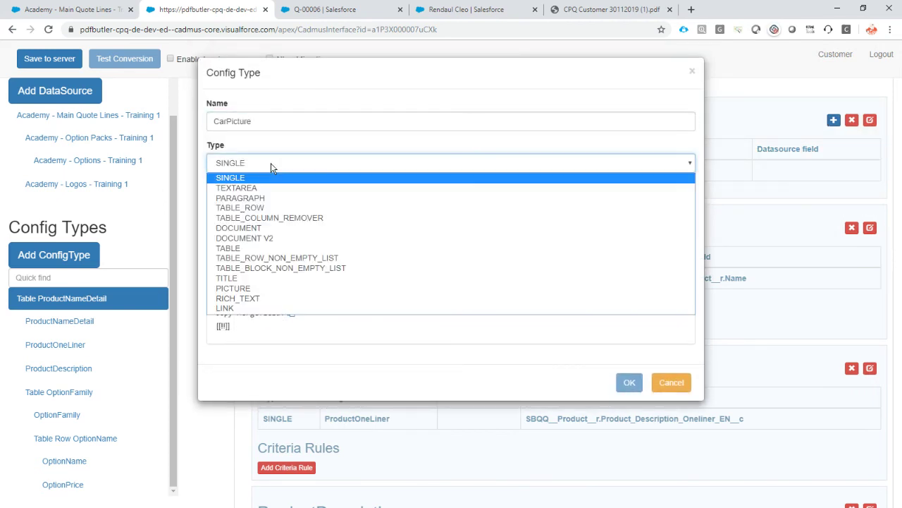
pyautogui.click(327, 286)
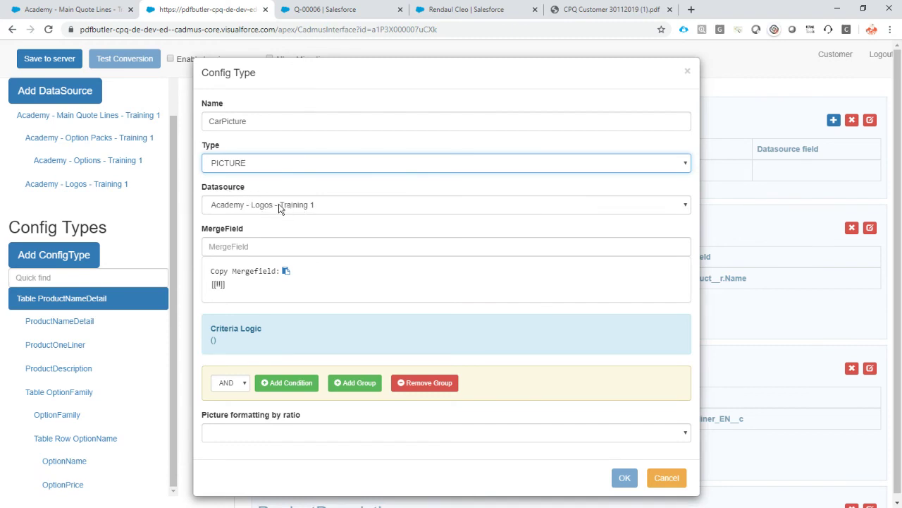
# Step: Set the merge field to CarPicture, scale the picture ratio by placeholder width, and save the configuration to the server
pyautogui.click(280, 246)
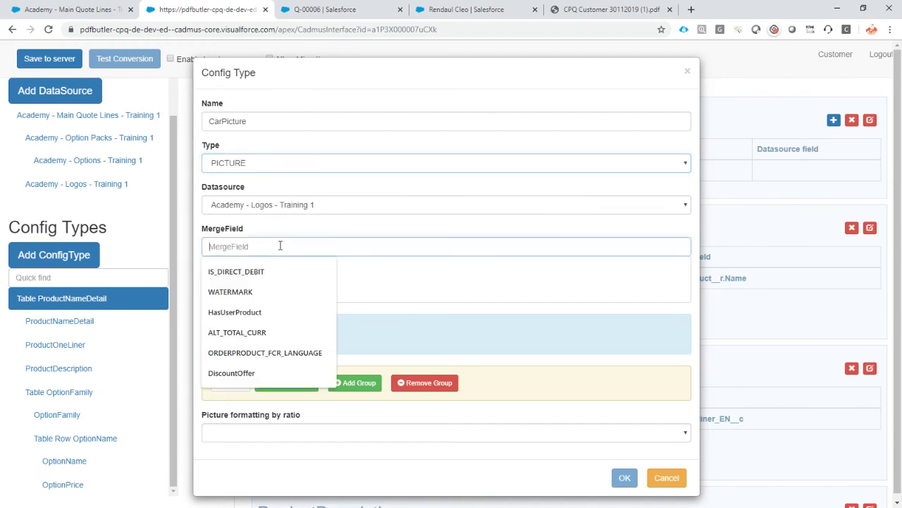
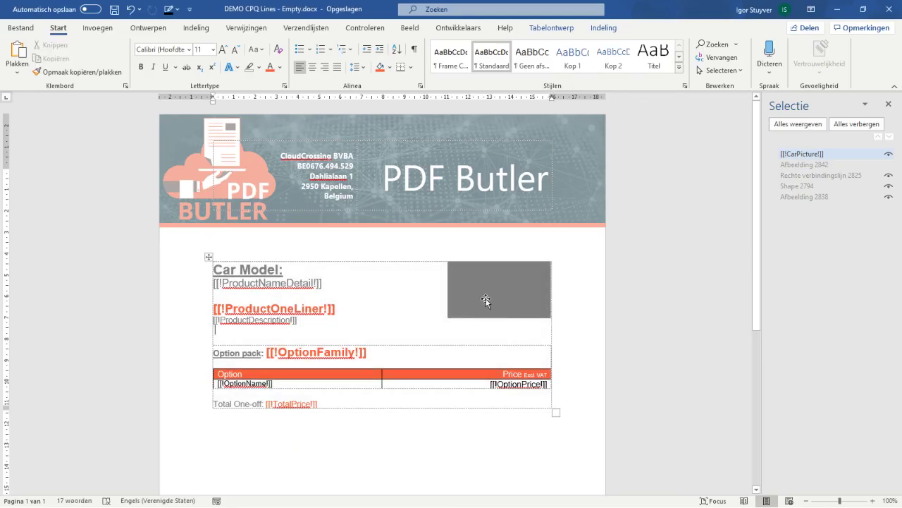
pyautogui.click(484, 299)
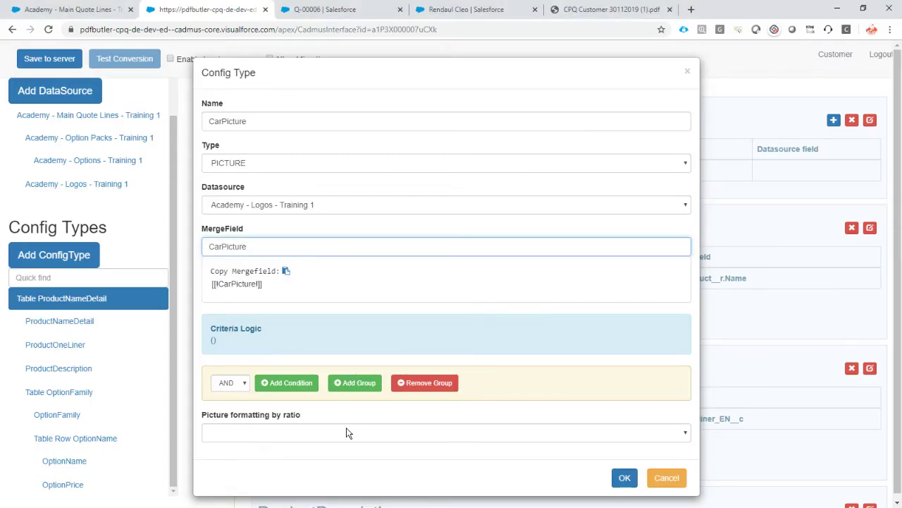
pyautogui.click(348, 432)
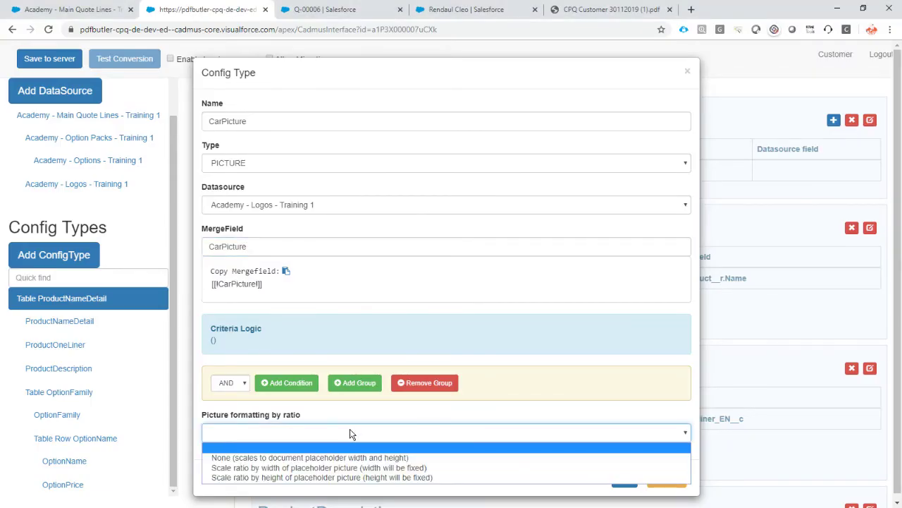
pyautogui.click(431, 468)
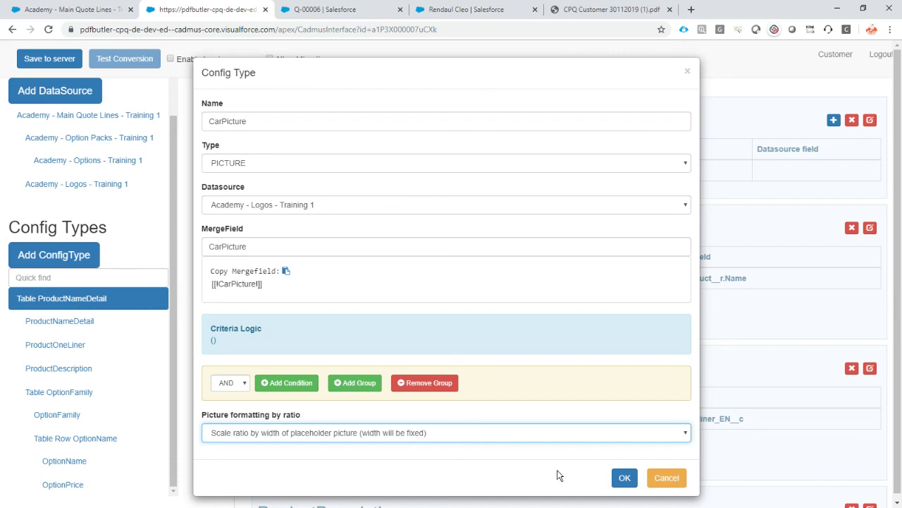
pyautogui.hotkey('alt', 'Tab')
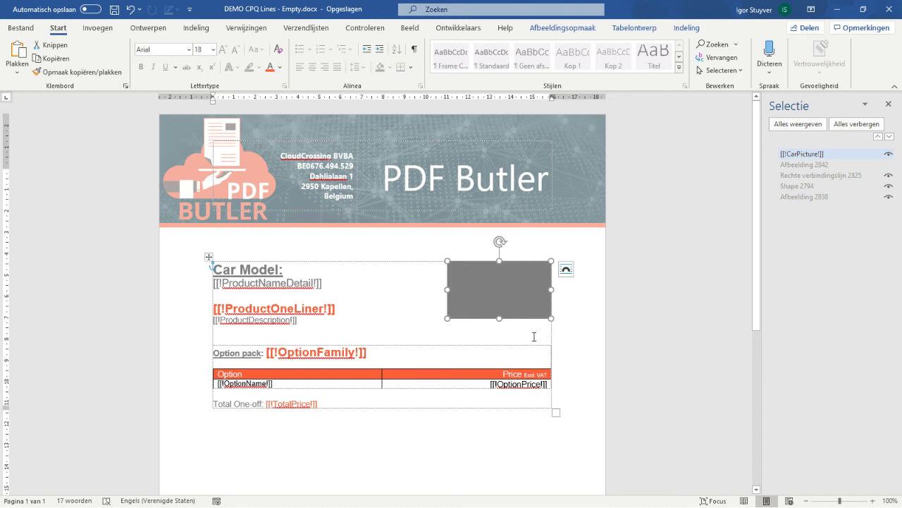
pyautogui.hotkey('alt', 'Tab')
pyautogui.click(624, 478)
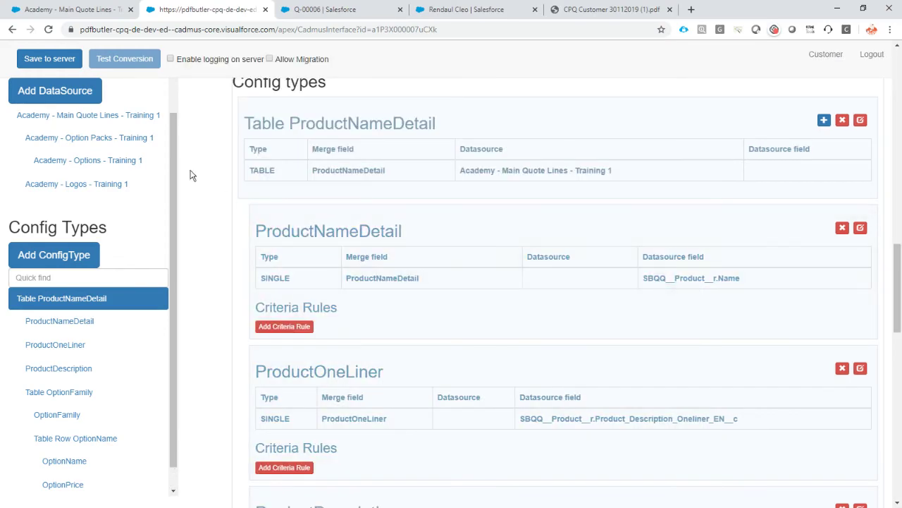
pyautogui.click(46, 61)
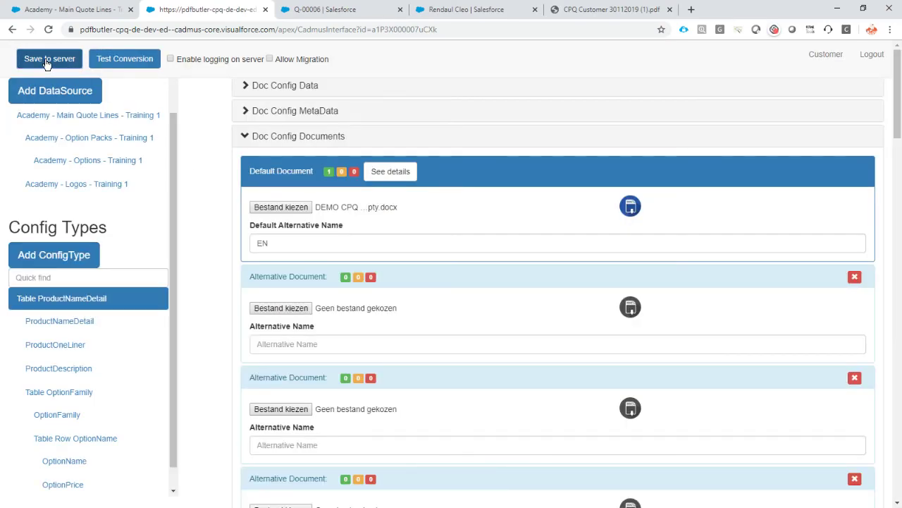
# Step: Switch to the Salesforce quote, close the old preview and generate the Academy - CPQ training 1 template as a PDF
pyautogui.click(311, 10)
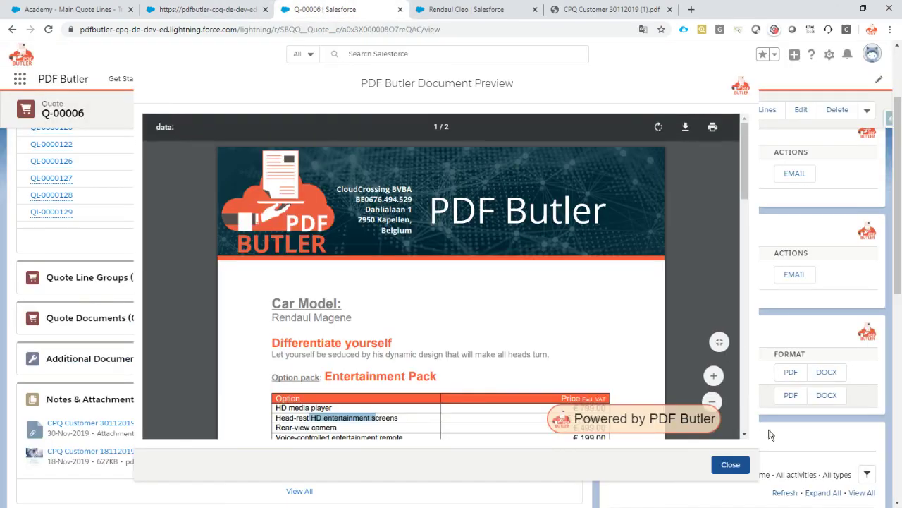
pyautogui.click(731, 464)
pyautogui.click(791, 395)
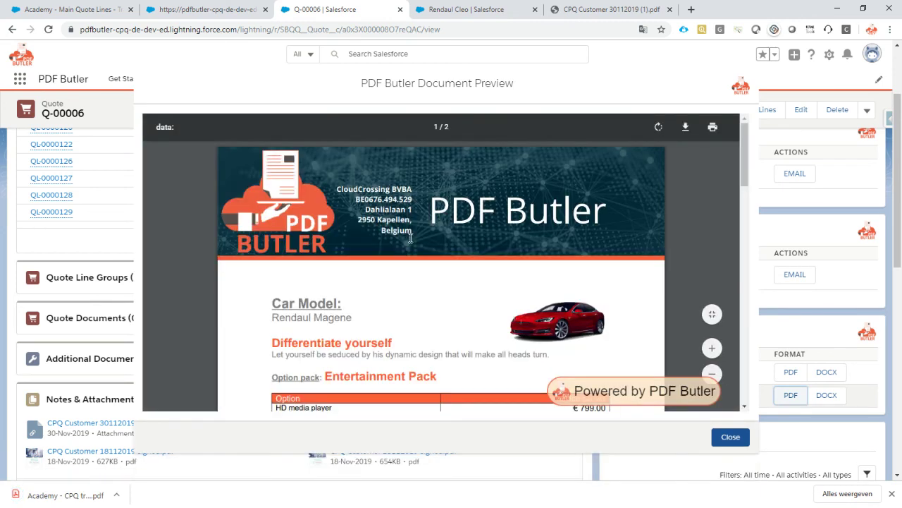
# Step: Examine the car pictures, option packs and TotalPrice merge field on both pages of the PDF preview, and close it
pyautogui.scroll(-2, 464, 264)
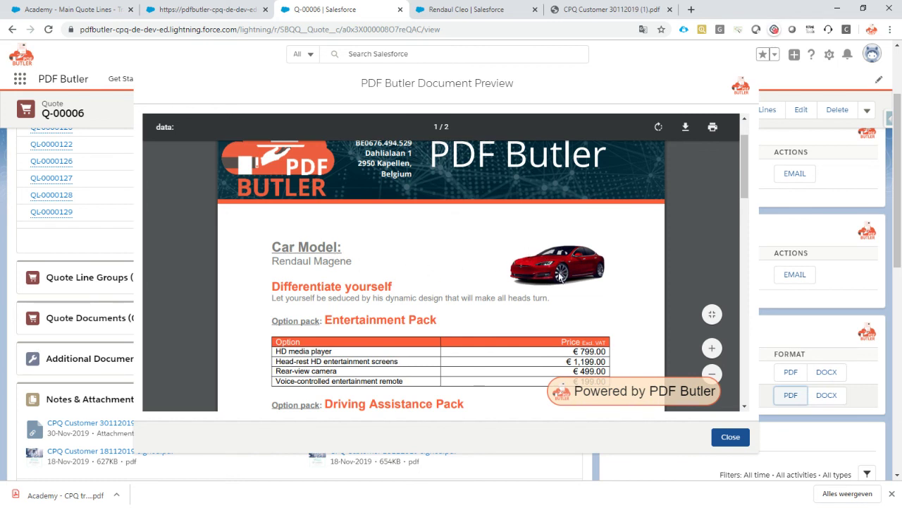
pyautogui.scroll(-3, 469, 234)
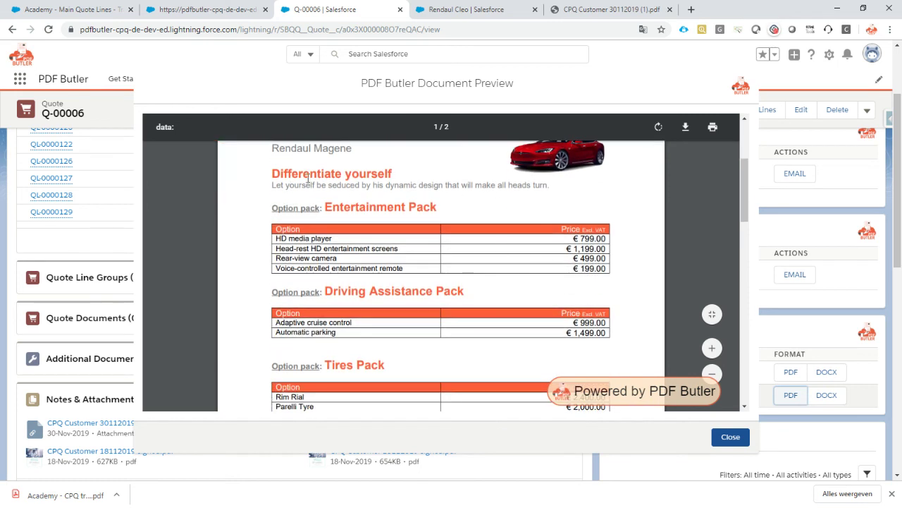
pyautogui.scroll(-7, 365, 215)
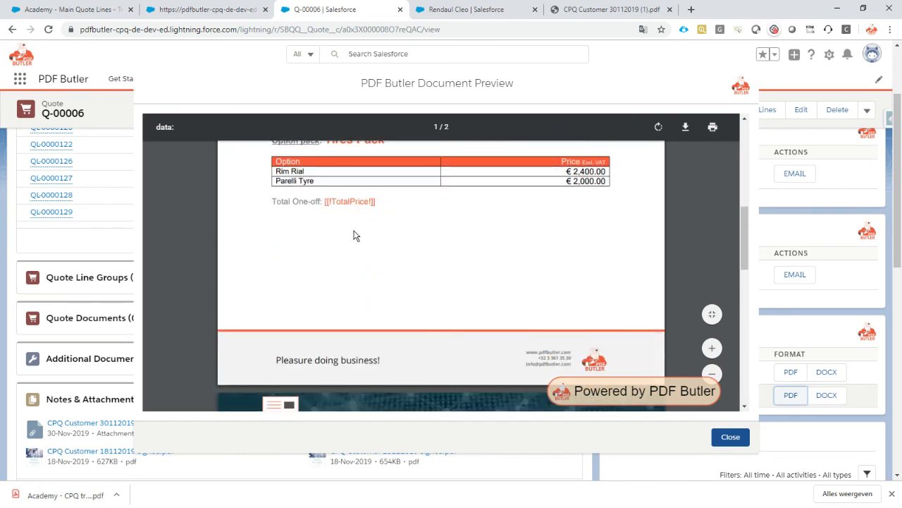
pyautogui.scroll(-7, 352, 228)
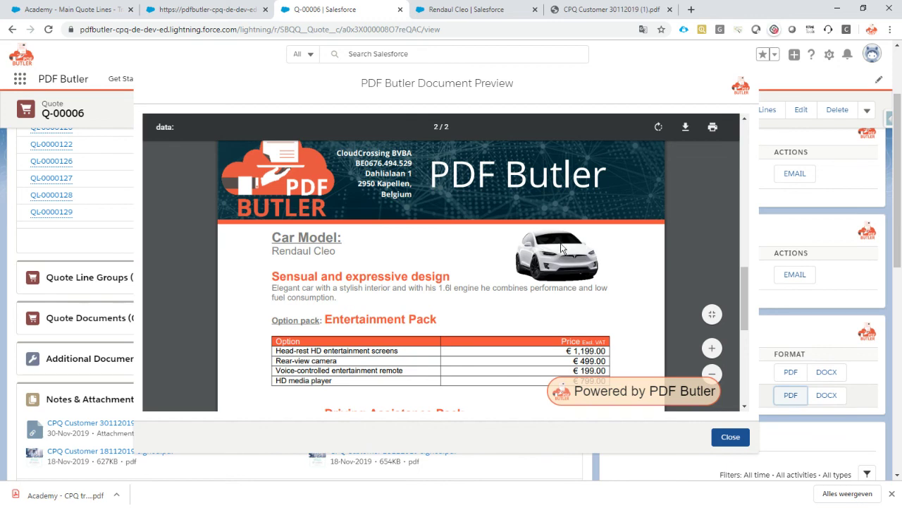
pyautogui.scroll(-8, 459, 247)
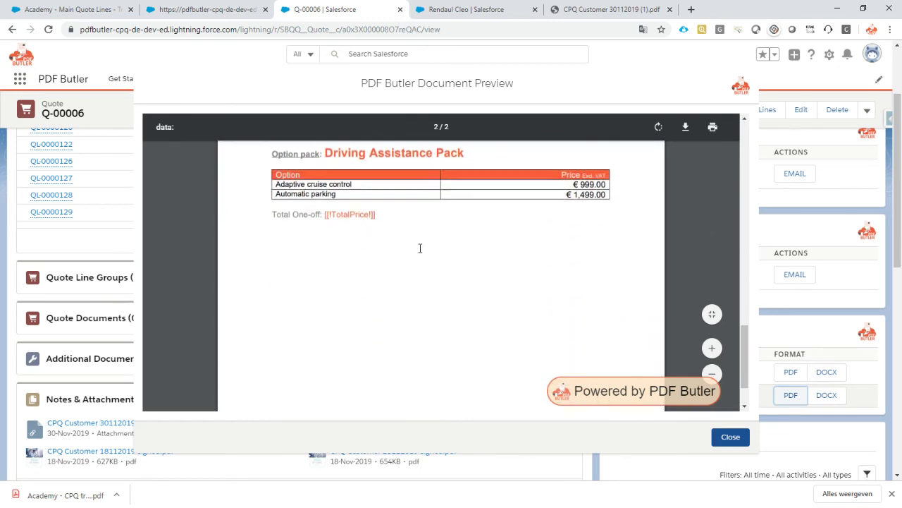
pyautogui.scroll(3, 438, 252)
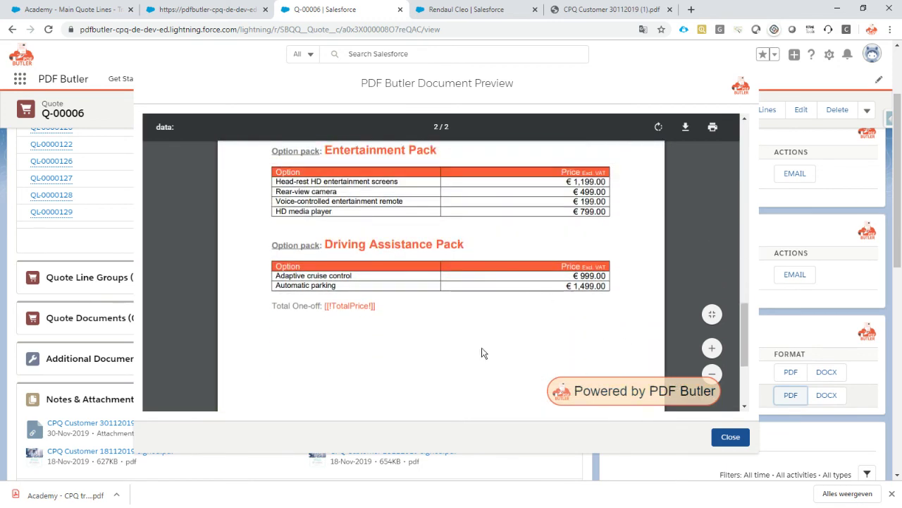
pyautogui.doubleClick(349, 305)
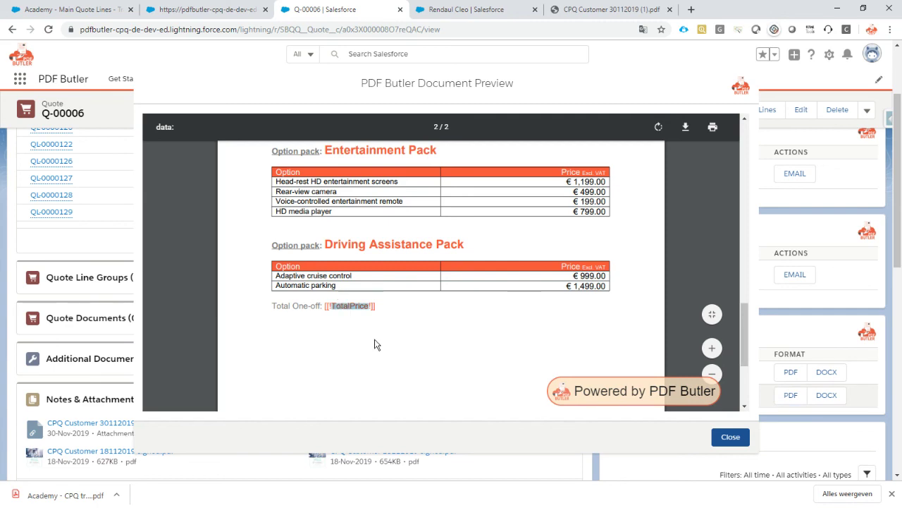
pyautogui.click(723, 437)
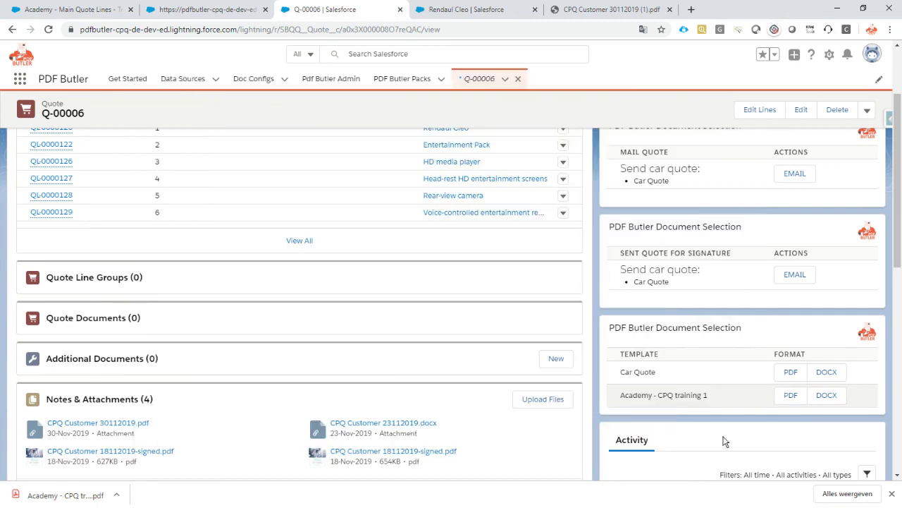
pyautogui.scroll(3, 344, 221)
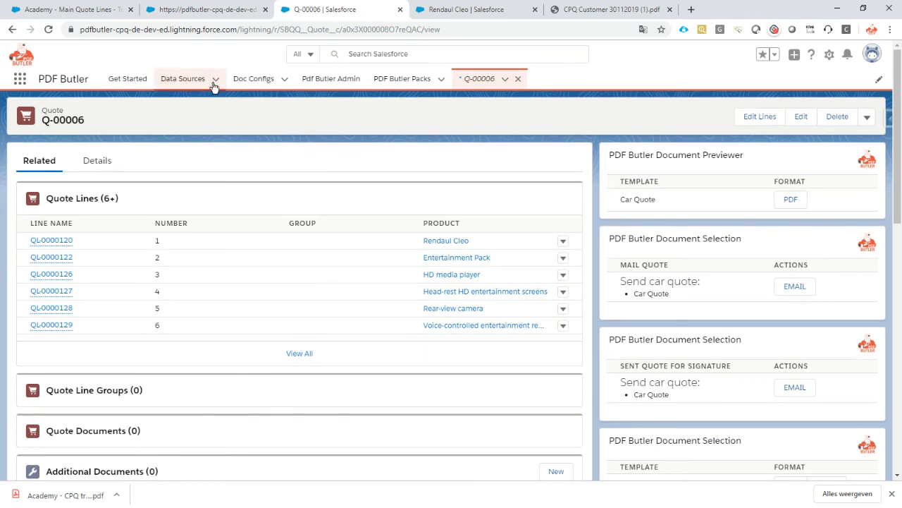
# Step: Switch to the Academy - Main Quote Lines - Training 1 data source and open field selection in its SOQL Builder
pyautogui.click(92, 10)
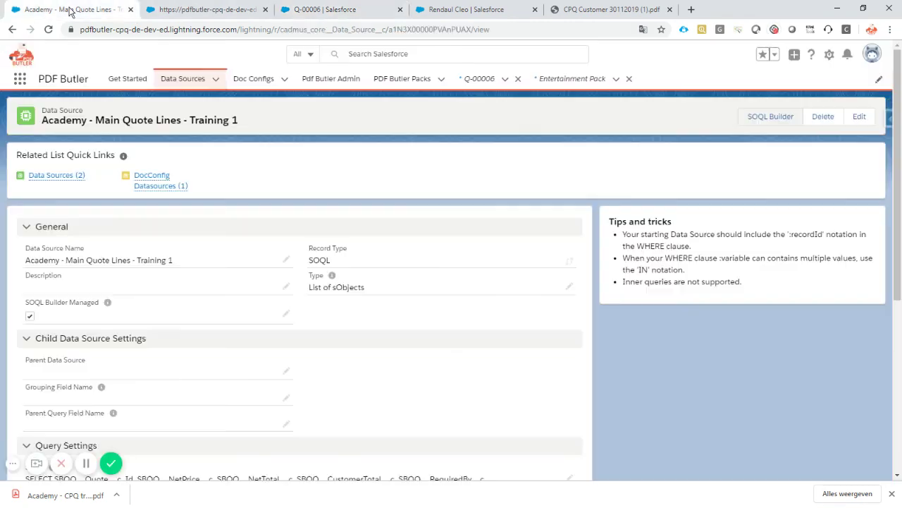
pyautogui.click(216, 83)
pyautogui.click(430, 209)
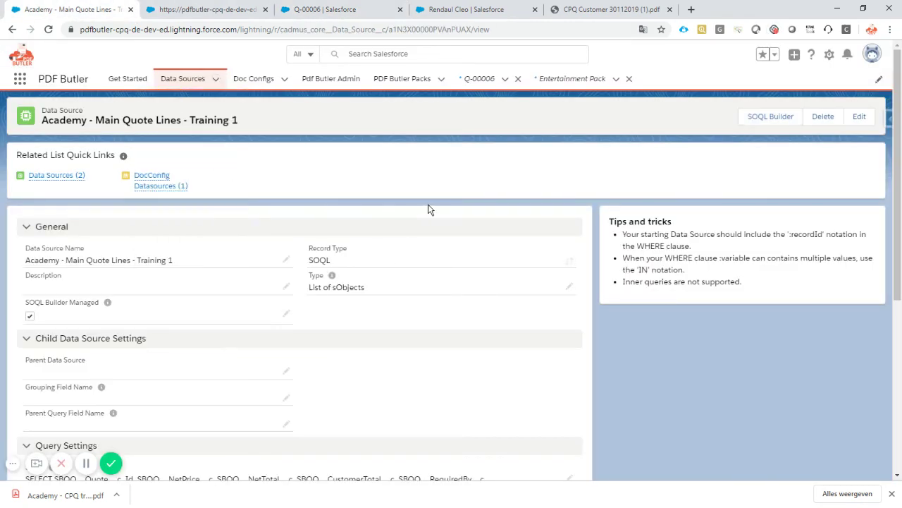
pyautogui.scroll(-2, 176, 282)
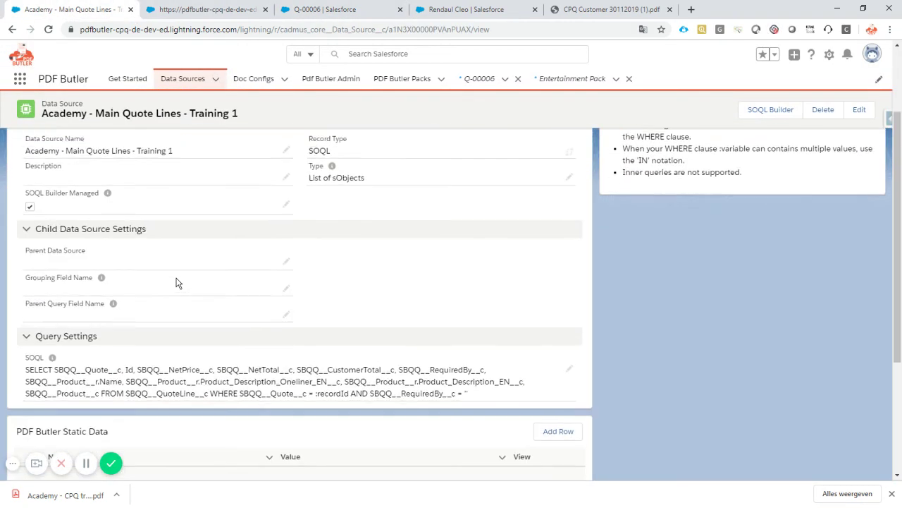
pyautogui.scroll(2, 177, 282)
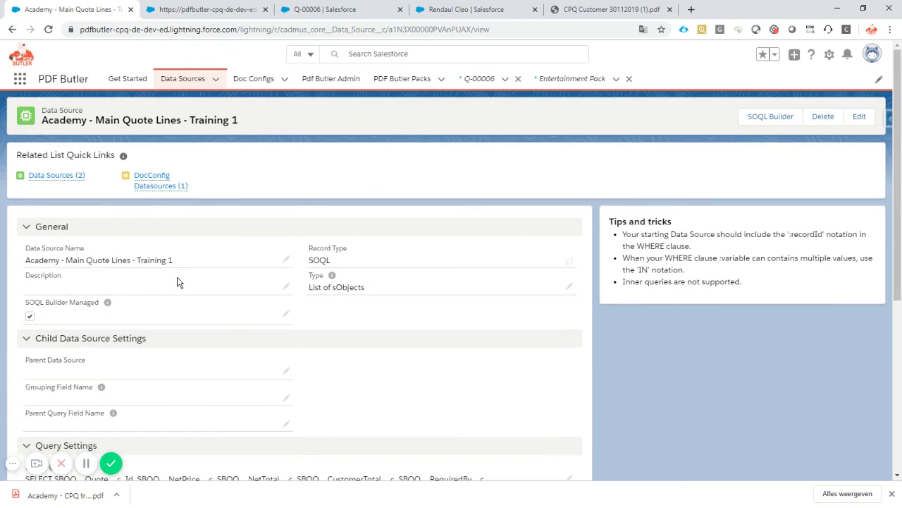
pyautogui.click(743, 126)
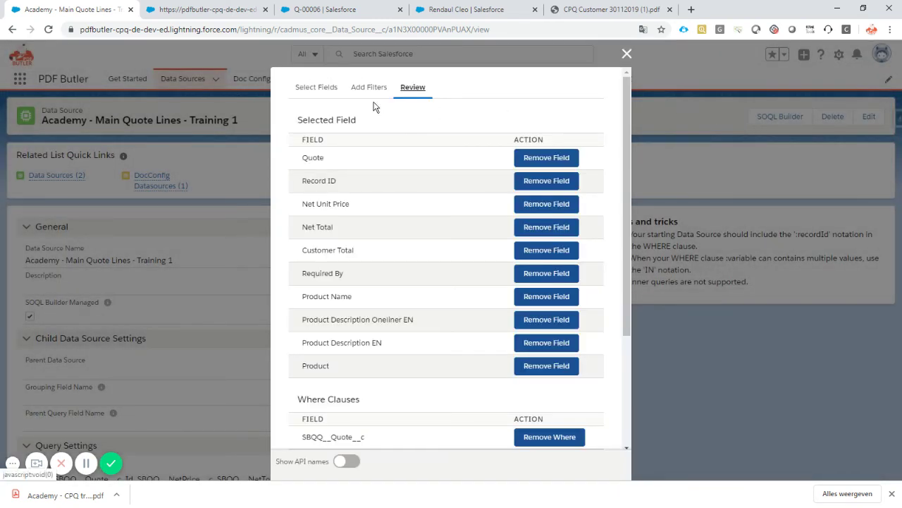
pyautogui.click(330, 91)
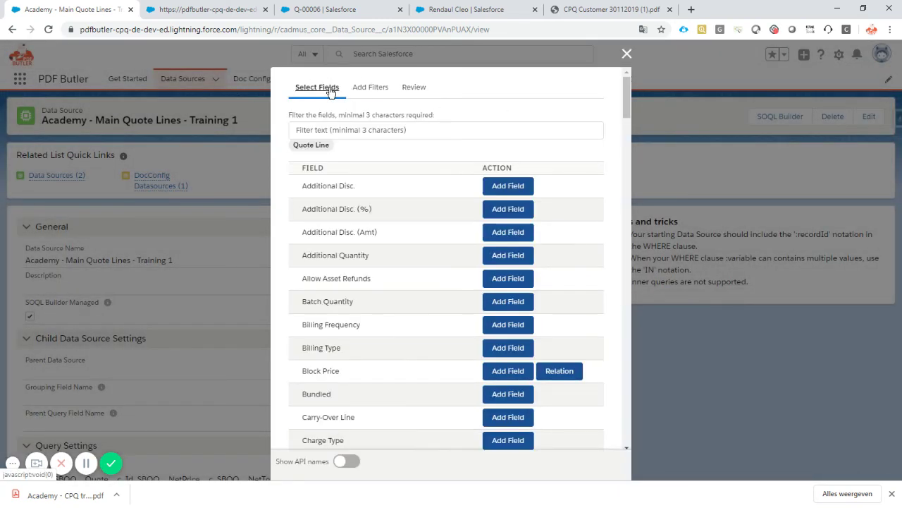
# Step: Search the Quote Line fields for quote, nam and numb, and add the Number field to the query
pyautogui.click(343, 130)
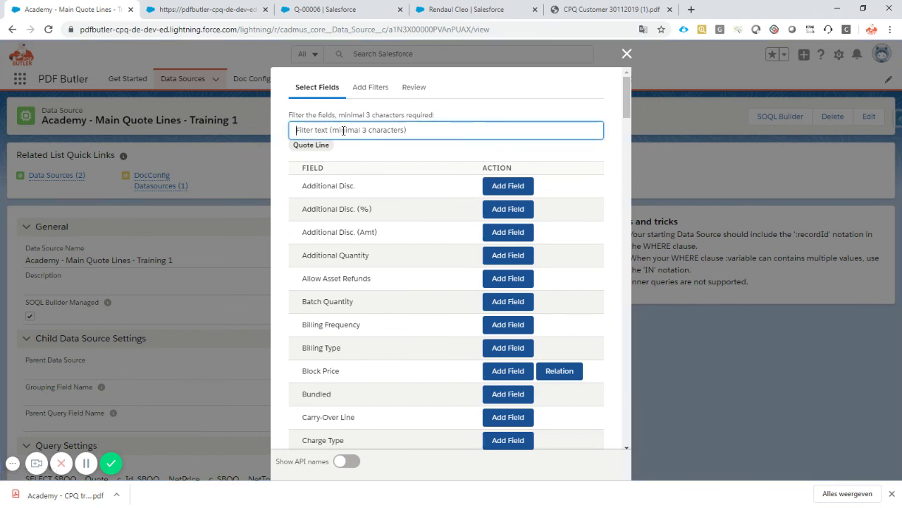
pyautogui.write('quote')
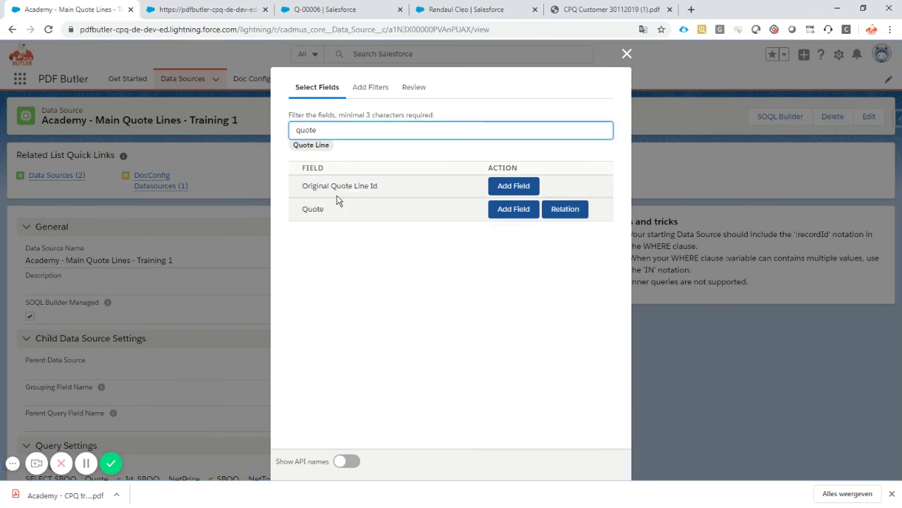
pyautogui.doubleClick(322, 128)
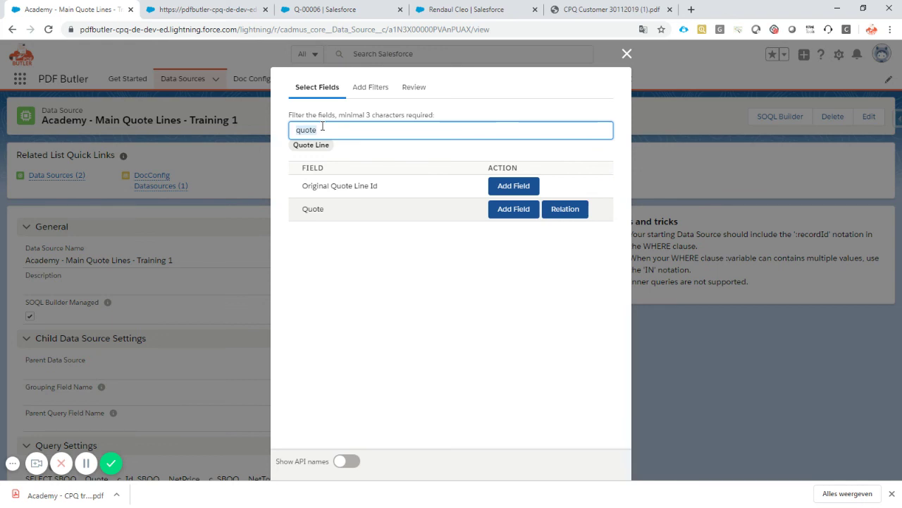
pyautogui.write('nam')
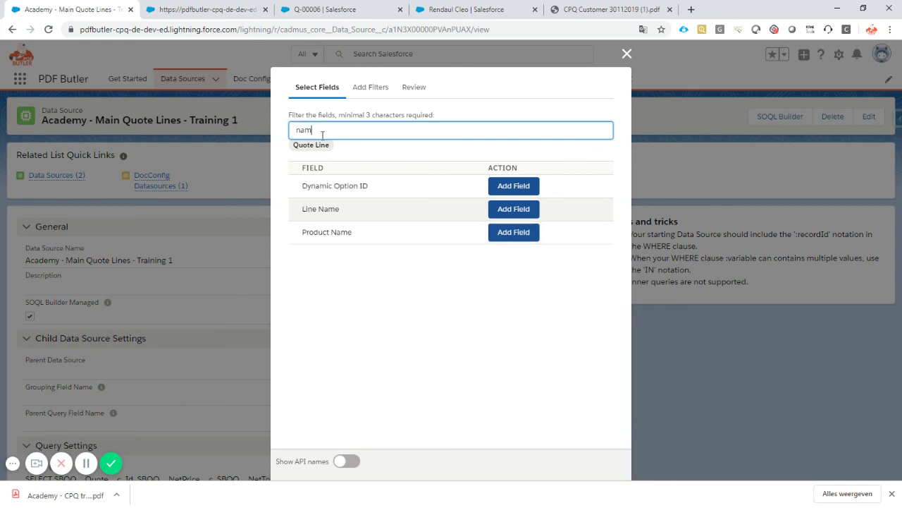
pyautogui.doubleClick(301, 131)
pyautogui.write('numb')
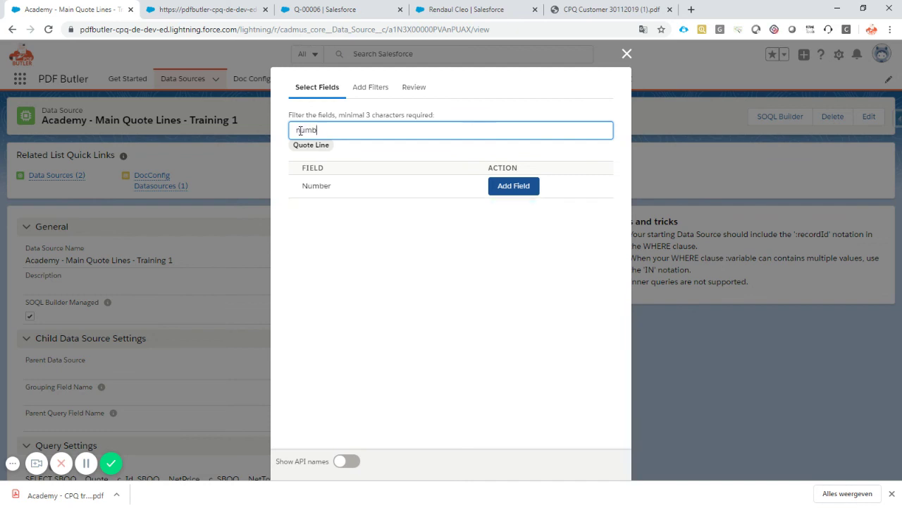
pyautogui.click(511, 192)
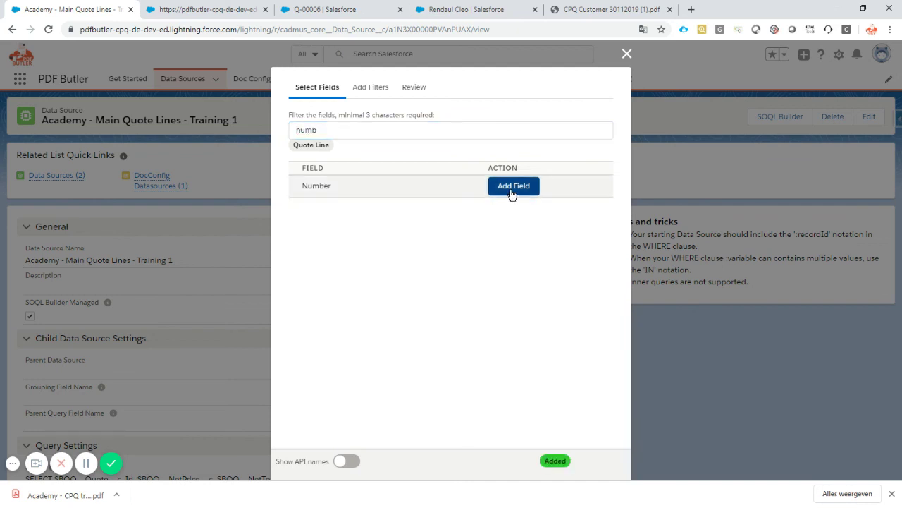
# Step: Filter the fields by tot to look up Net Total, review the selected fields and where clauses, and save the query
pyautogui.click(412, 130)
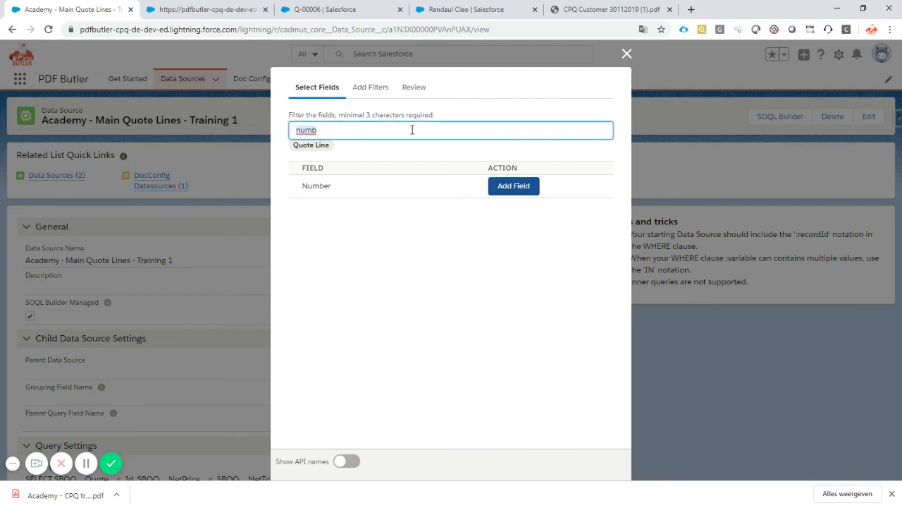
pyautogui.write('tot')
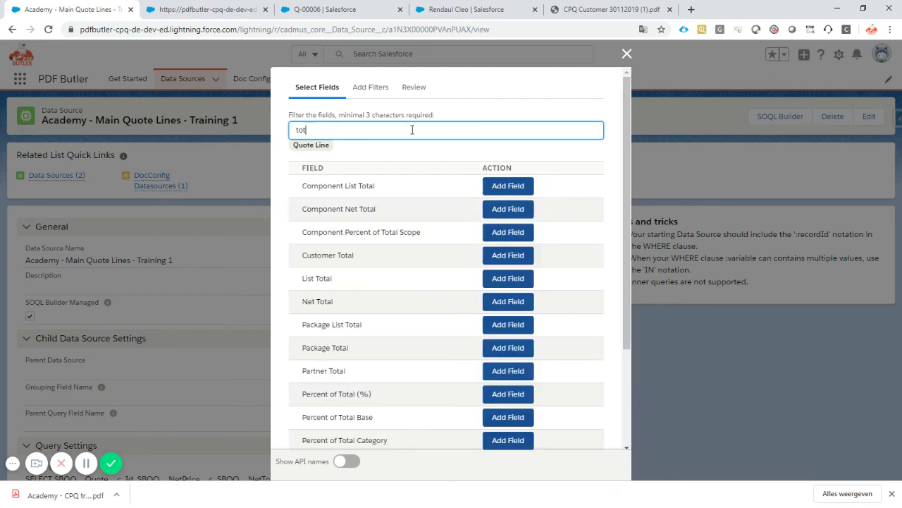
pyautogui.click(493, 302)
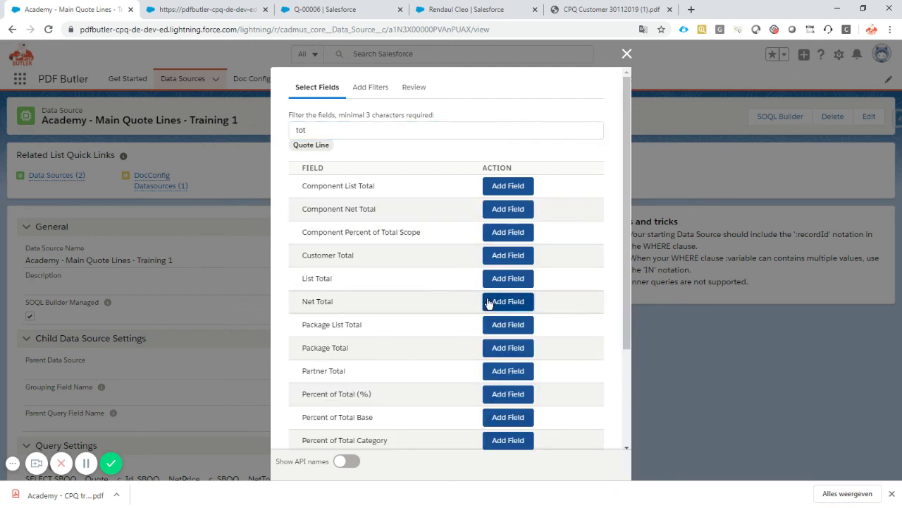
pyautogui.click(419, 87)
pyautogui.scroll(-3, 469, 258)
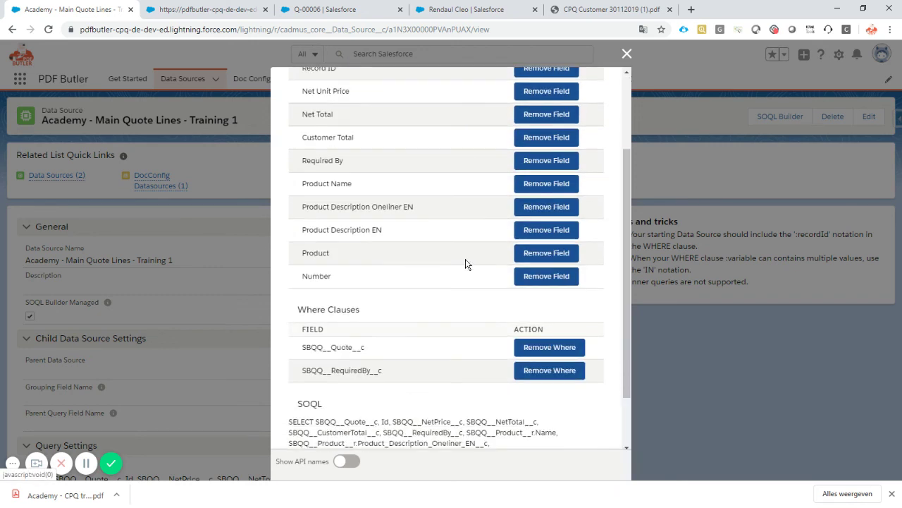
pyautogui.scroll(-2, 461, 292)
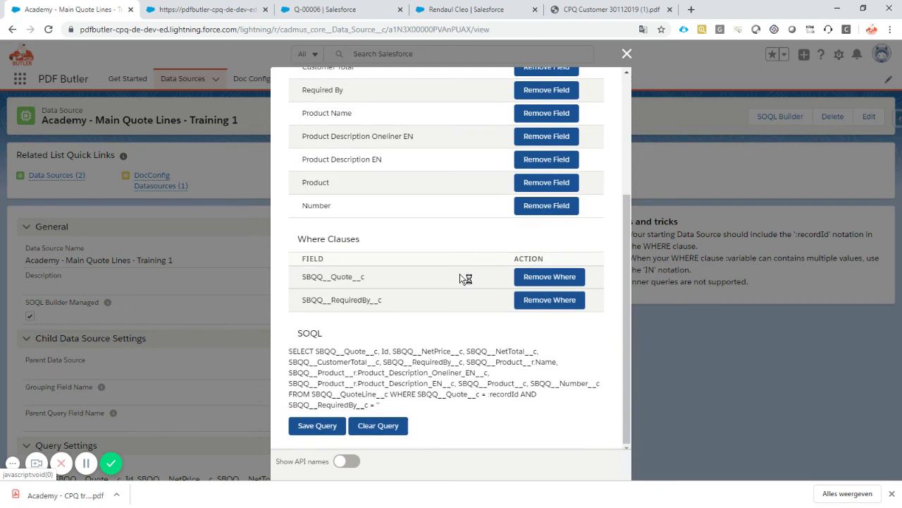
pyautogui.click(317, 426)
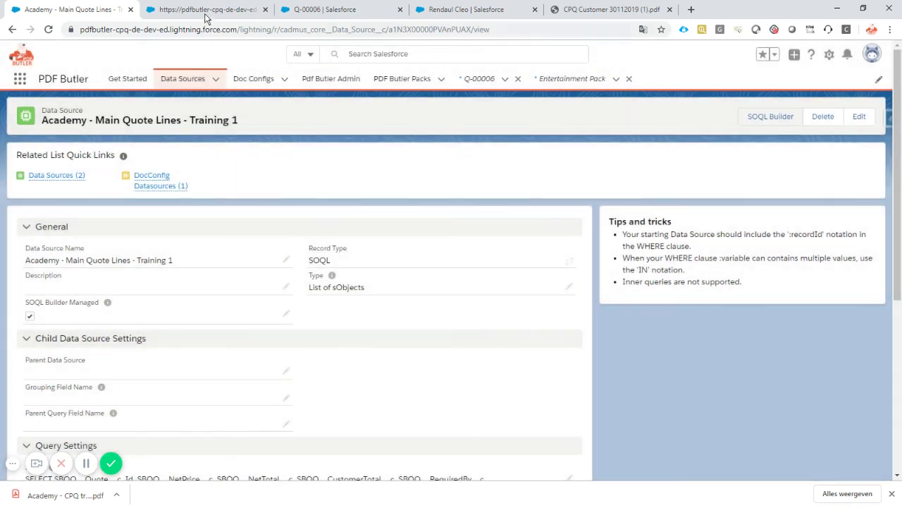
# Step: In the doc config editor, reload the Academy - Main Quote Lines - Training 1 data source fields from SFDC and confirm
pyautogui.click(206, 17)
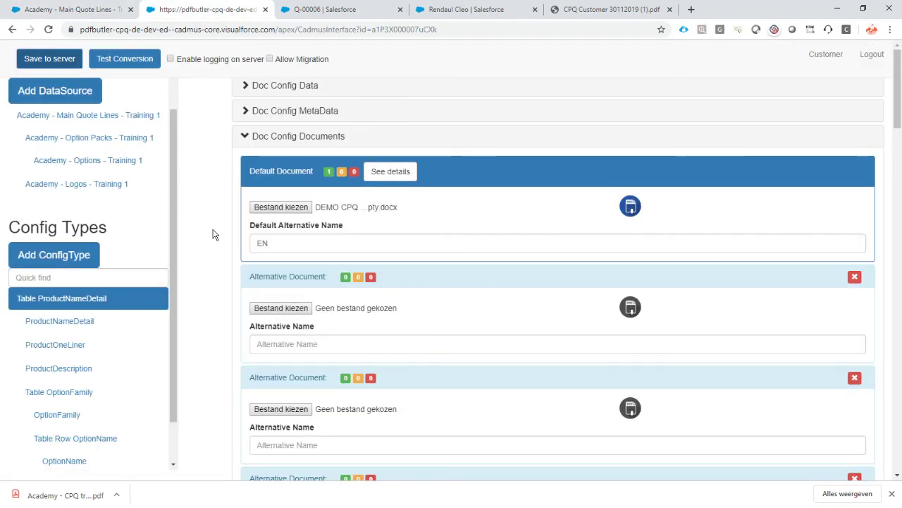
pyautogui.click(103, 117)
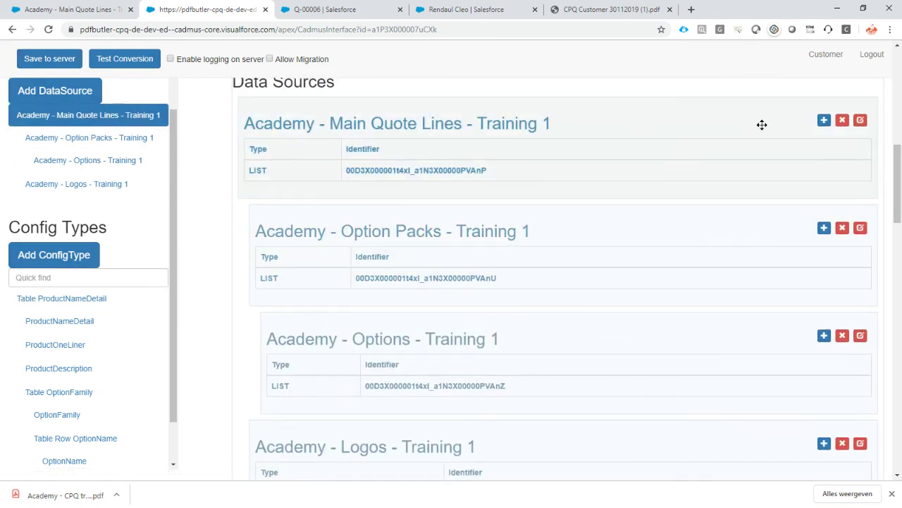
pyautogui.click(861, 122)
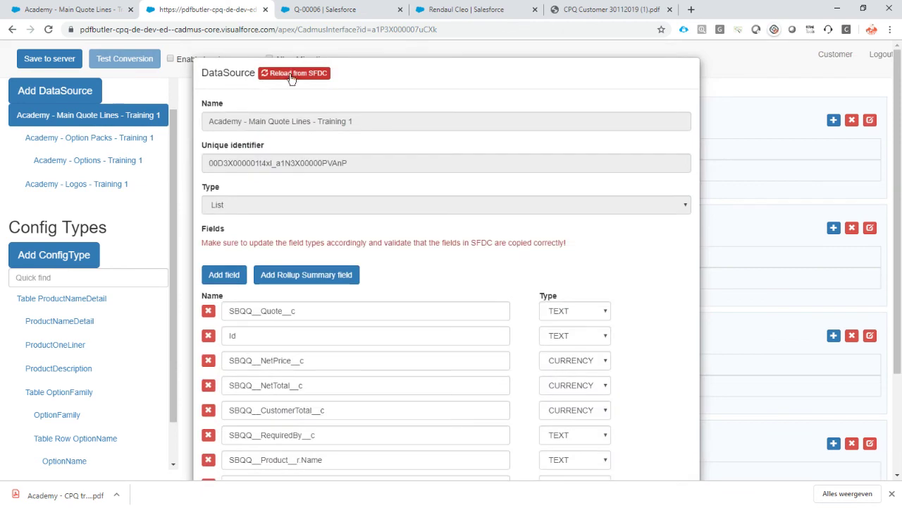
pyautogui.click(292, 75)
pyautogui.scroll(-2, 474, 152)
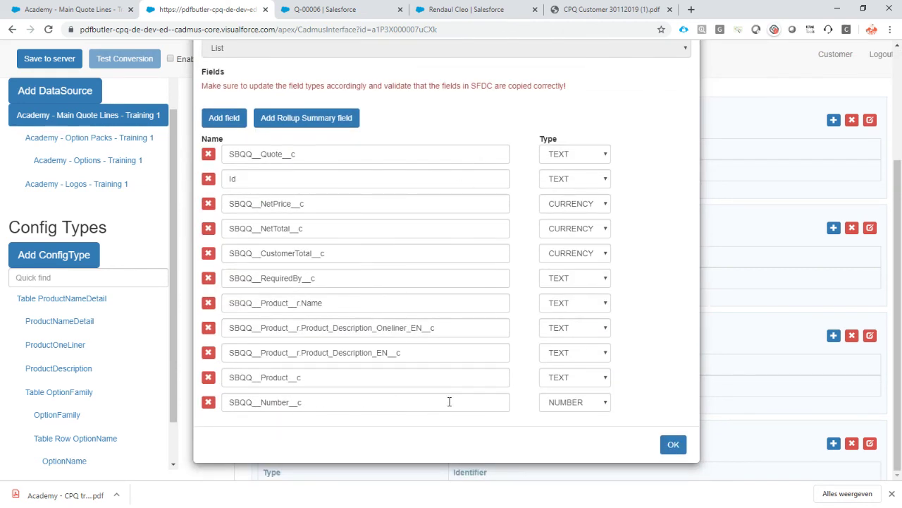
pyautogui.click(673, 444)
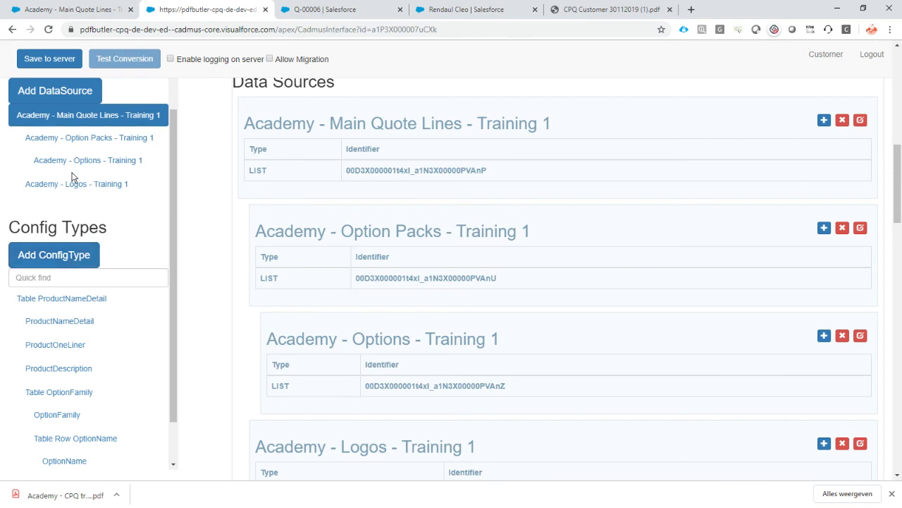
pyautogui.click(63, 263)
pyautogui.click(250, 123)
pyautogui.write('TotalPrice')
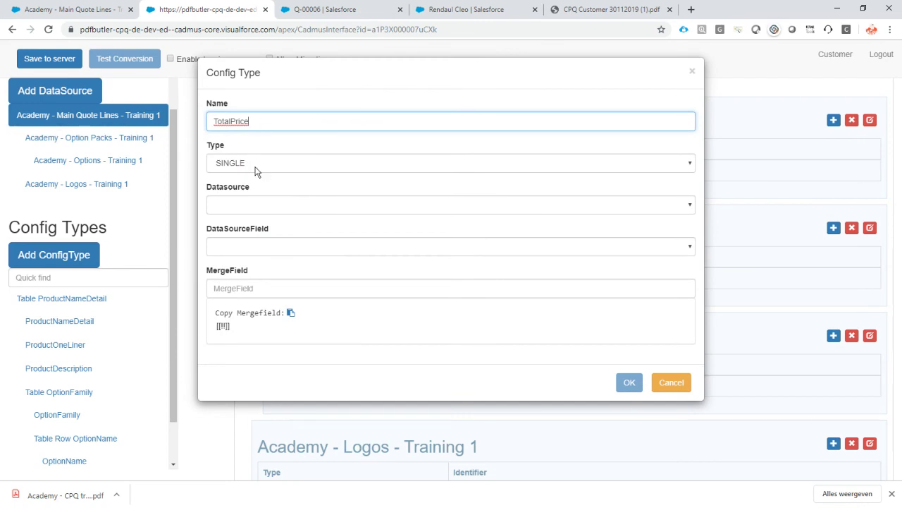
pyautogui.press('Escape')
# Step: Start a new child config type of type SINGLE under Table ProductNameDetail, named TotalPrice
pyautogui.click(62, 300)
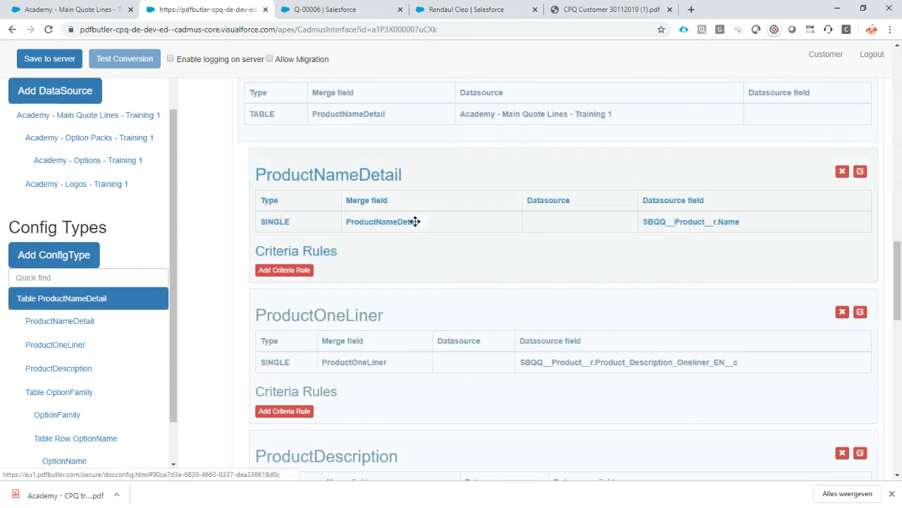
pyautogui.scroll(1, 395, 204)
pyautogui.click(824, 121)
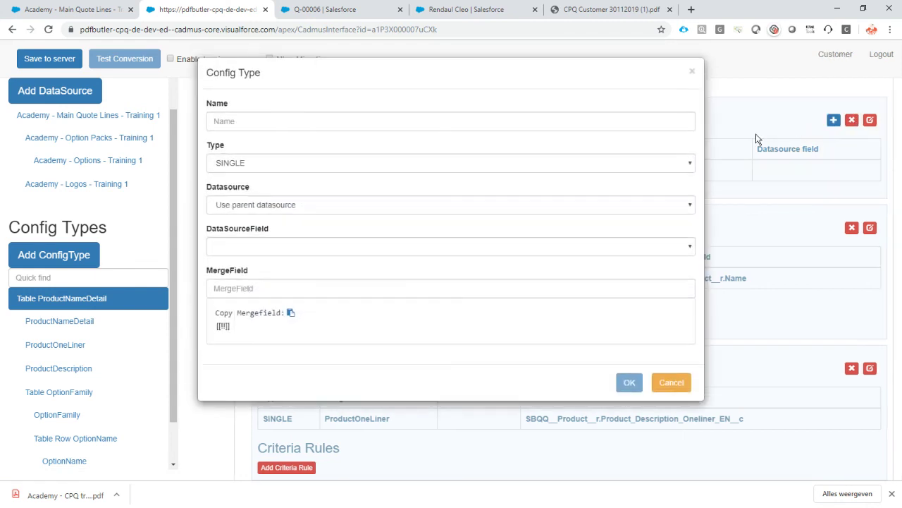
pyautogui.click(284, 119)
pyautogui.write('TotalPrice')
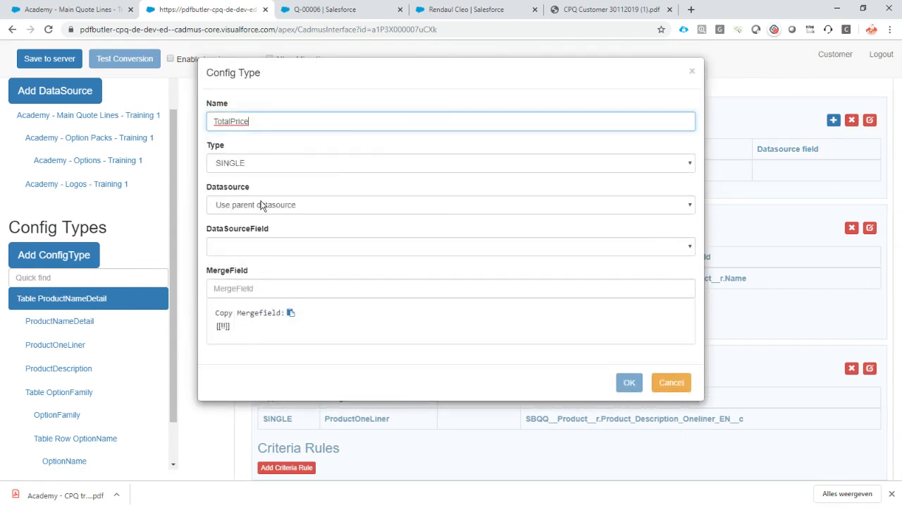
# Step: Link the config type to SBQQ__NetTotal__c with locale currency formatting, set the merge field to TotalPrice, and confirm
pyautogui.click(262, 246)
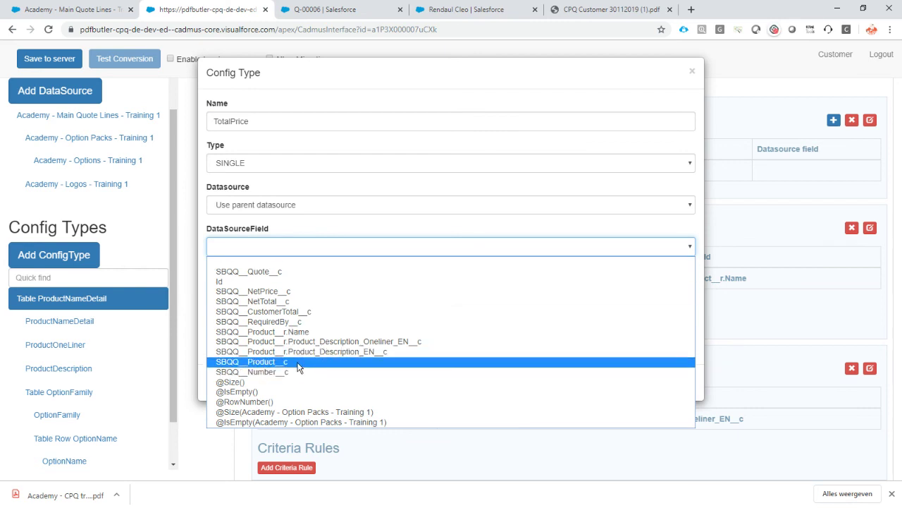
pyautogui.click(304, 301)
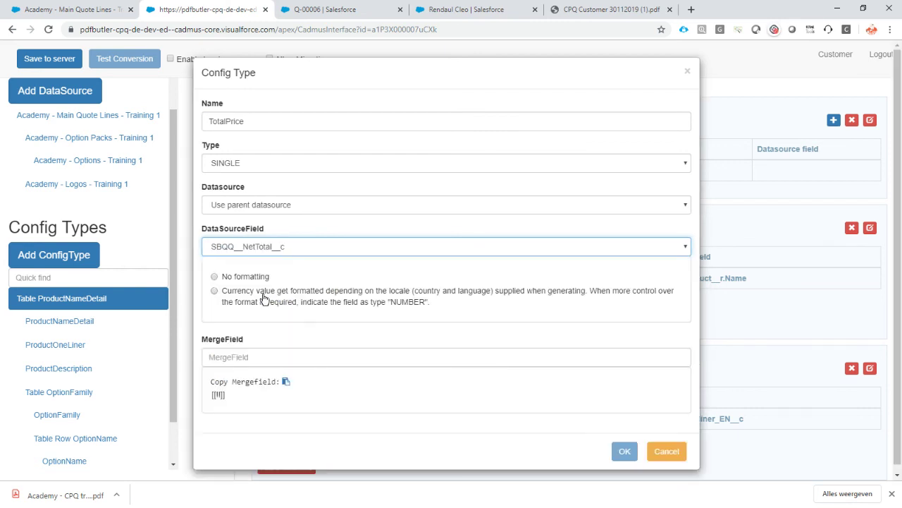
pyautogui.click(263, 297)
pyautogui.click(265, 358)
pyautogui.write('TotalPrice')
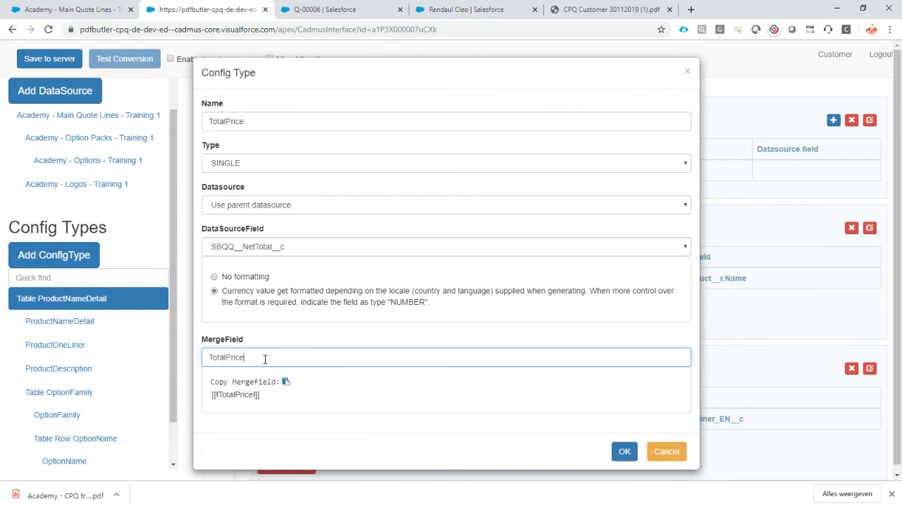
pyautogui.click(621, 453)
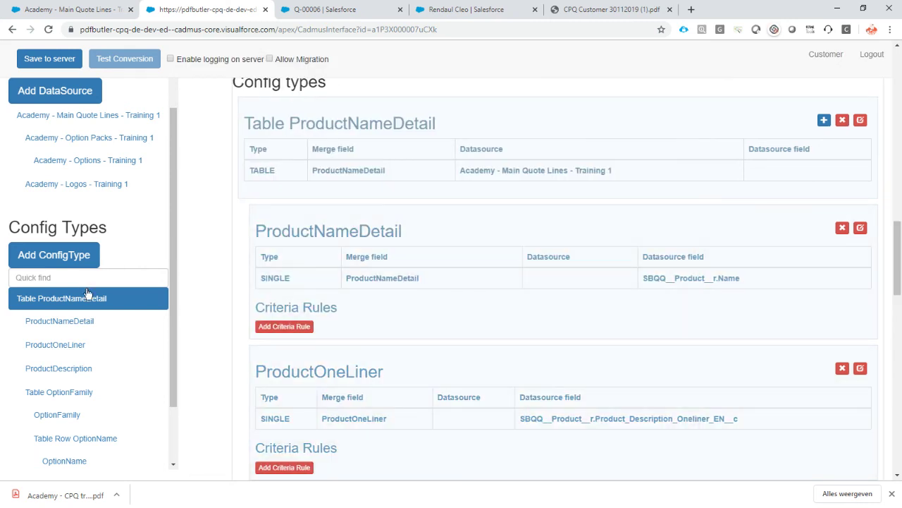
# Step: Open the Academy - CPQ training 1 doc config in Salesforce and copy QuoteNumberTitle from its document title
pyautogui.click(71, 14)
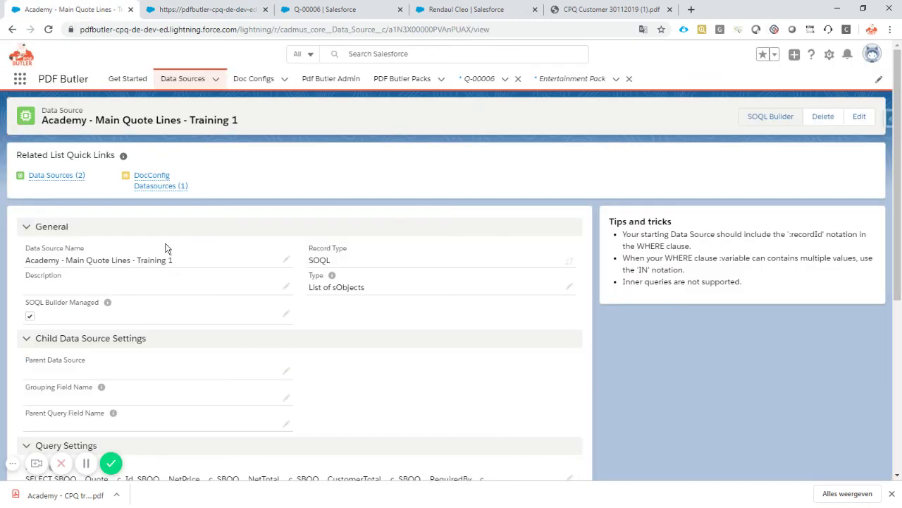
pyautogui.click(285, 79)
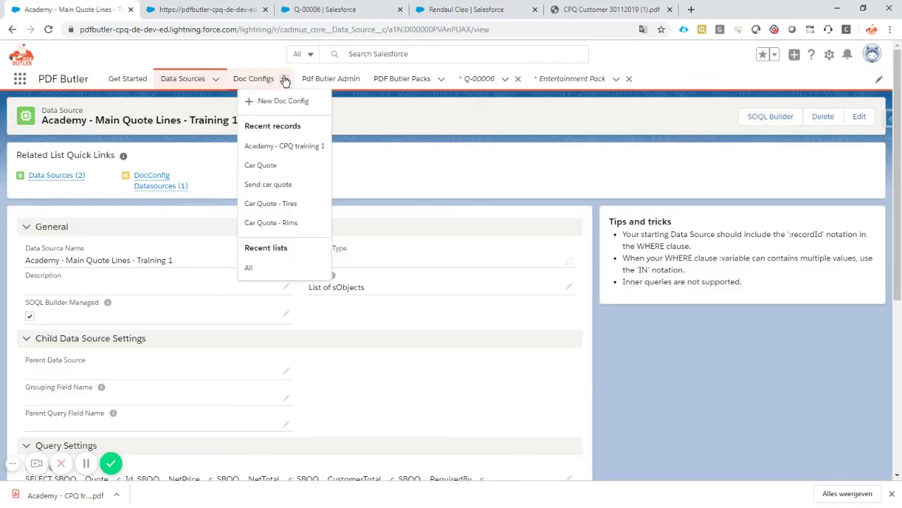
pyautogui.click(278, 145)
pyautogui.scroll(-1, 256, 250)
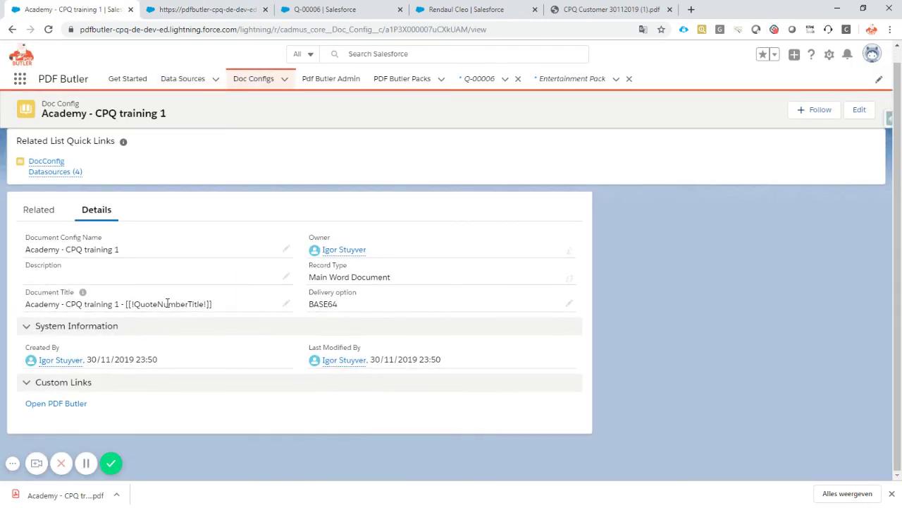
pyautogui.moveTo(134, 304); pyautogui.dragTo(200, 302)
pyautogui.hotkey('ctrl', 'c')
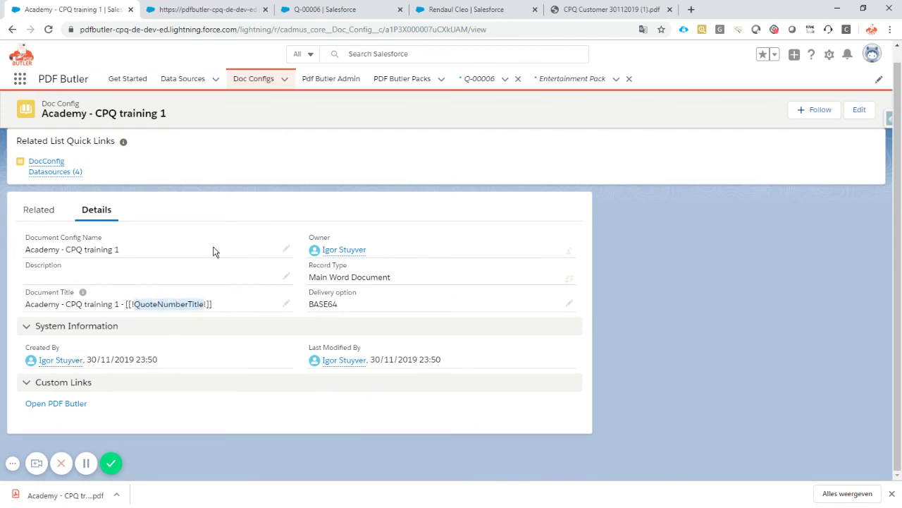
# Step: Back in the doc config editor, start a new top-level config type named QuoteNumberTitle of type TITLE
pyautogui.click(210, 14)
pyautogui.click(71, 254)
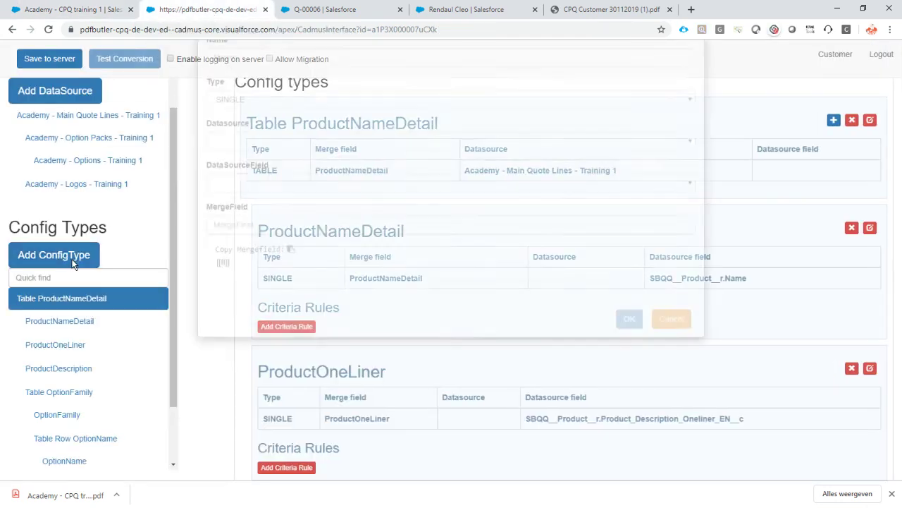
pyautogui.click(234, 123)
pyautogui.hotkey('ctrl', 'v')
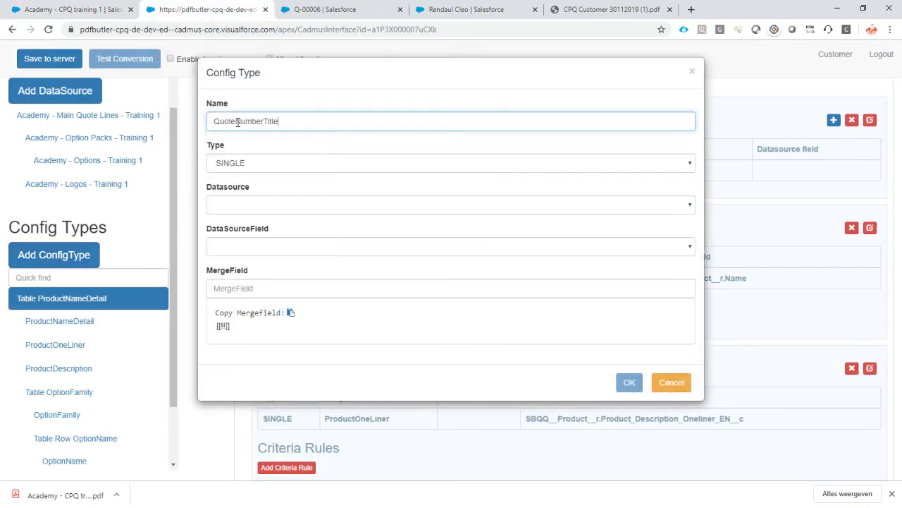
pyautogui.click(243, 164)
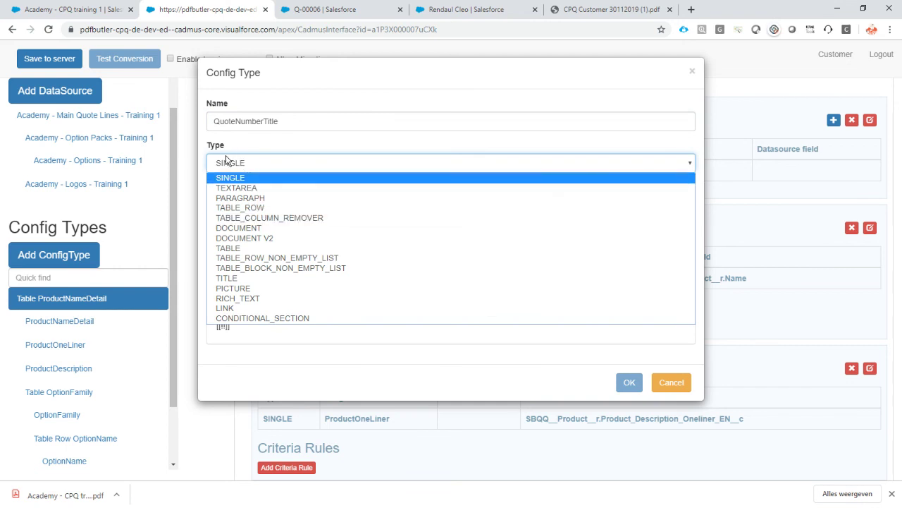
pyautogui.click(226, 278)
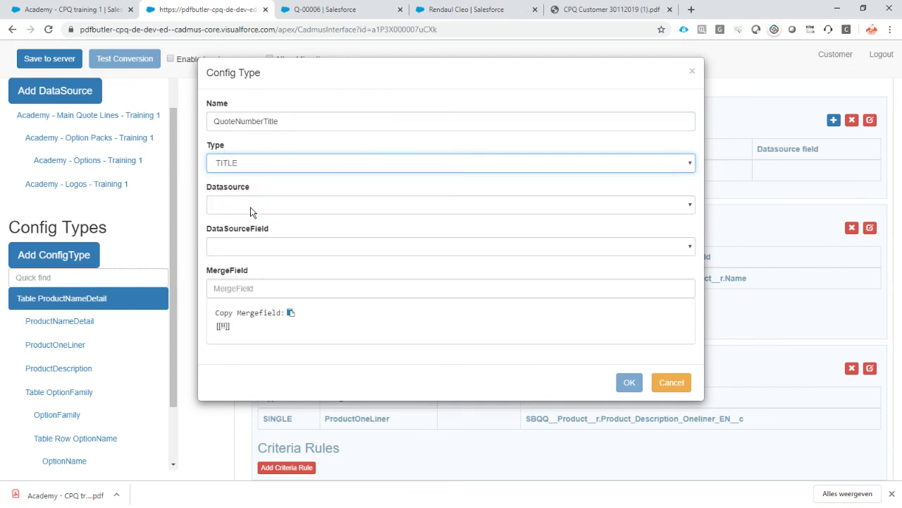
# Step: Link the QuoteNumberTitle config type to the $Today field of the Cadmus constants data source with SHORT date formatting
pyautogui.click(252, 206)
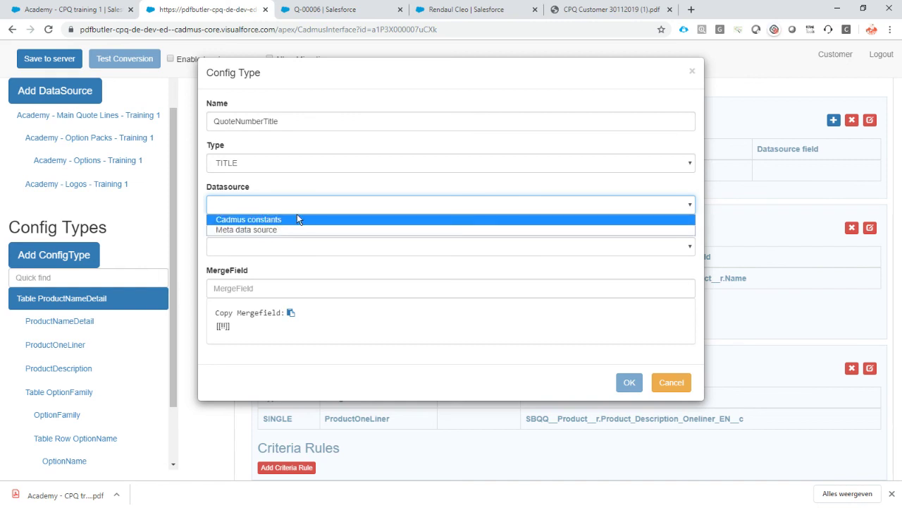
pyautogui.click(306, 192)
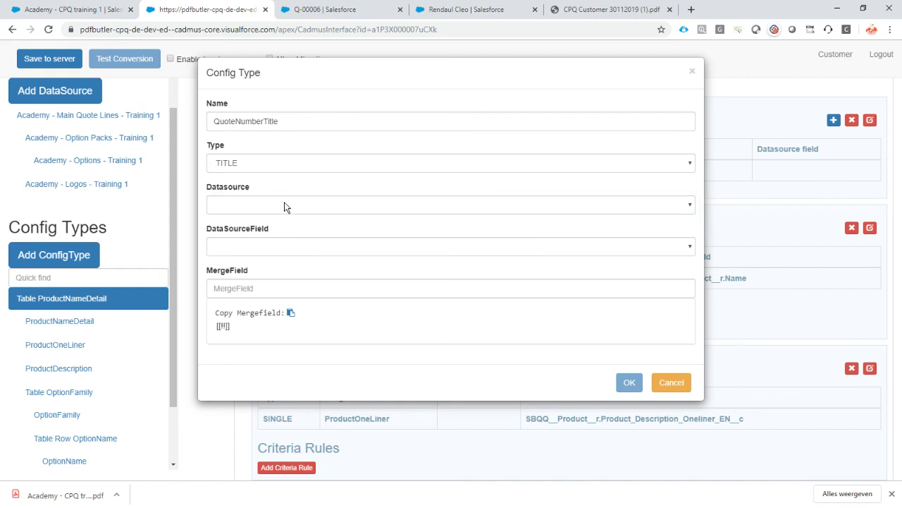
pyautogui.click(284, 202)
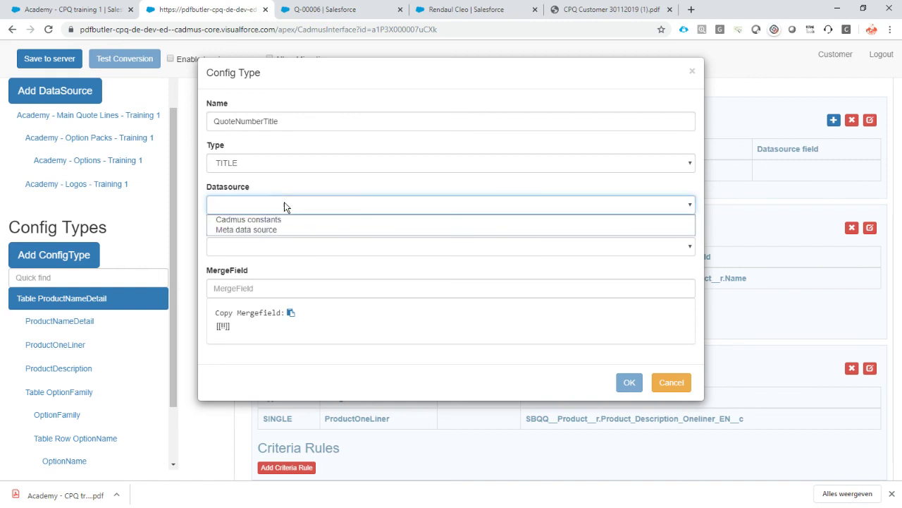
pyautogui.click(317, 220)
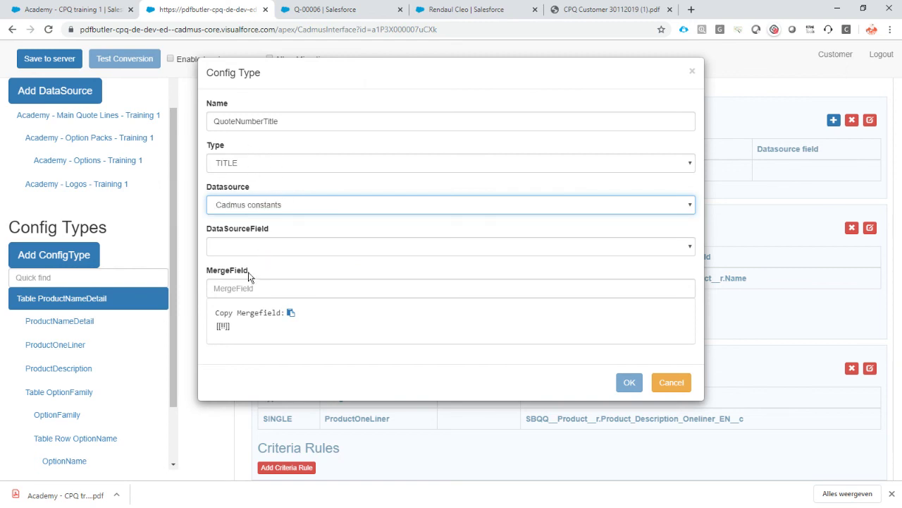
pyautogui.click(245, 249)
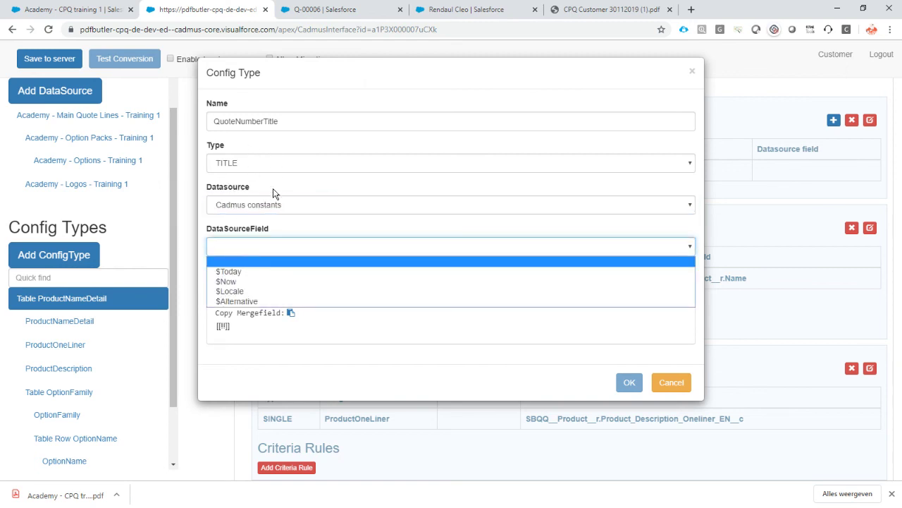
pyautogui.click(256, 275)
pyautogui.click(264, 283)
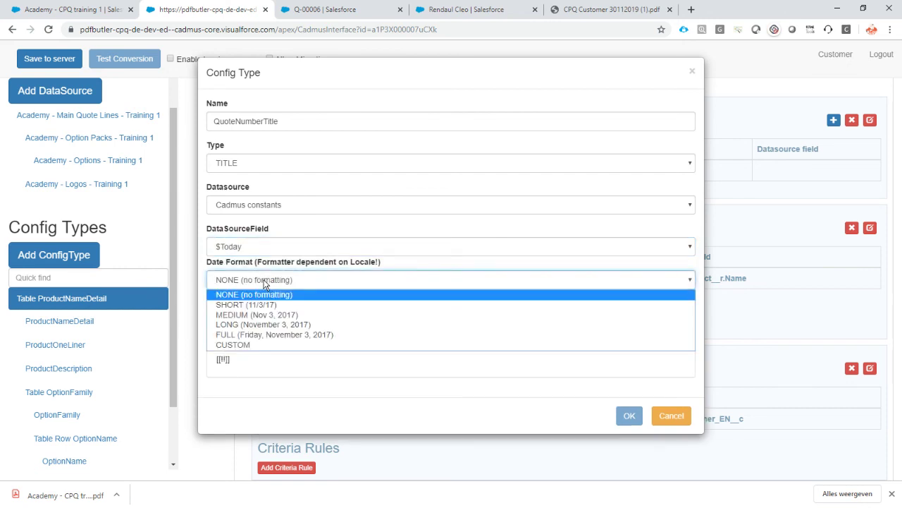
pyautogui.click(285, 304)
# Step: Set the merge field to QuoteNumberTitle, confirm the config type, and save the doc config to the server
pyautogui.click(286, 317)
pyautogui.hotkey('ctrl', 'v')
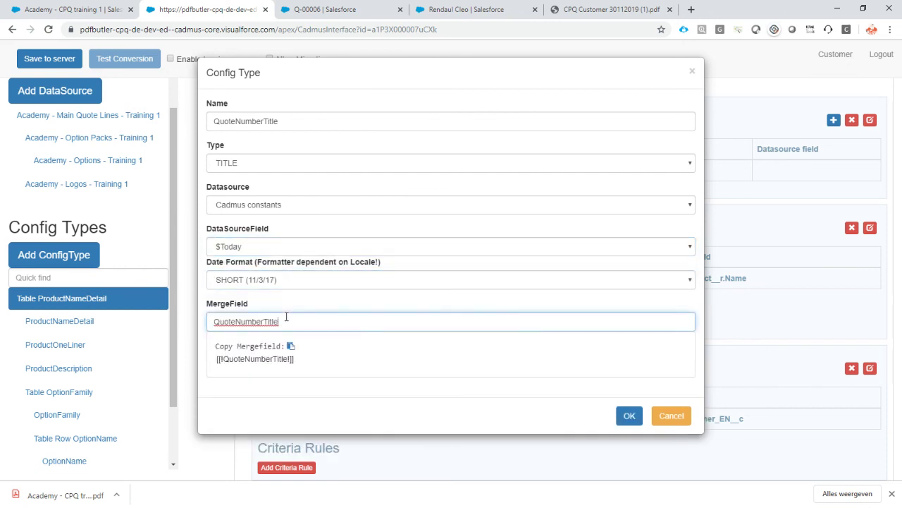
pyautogui.click(629, 416)
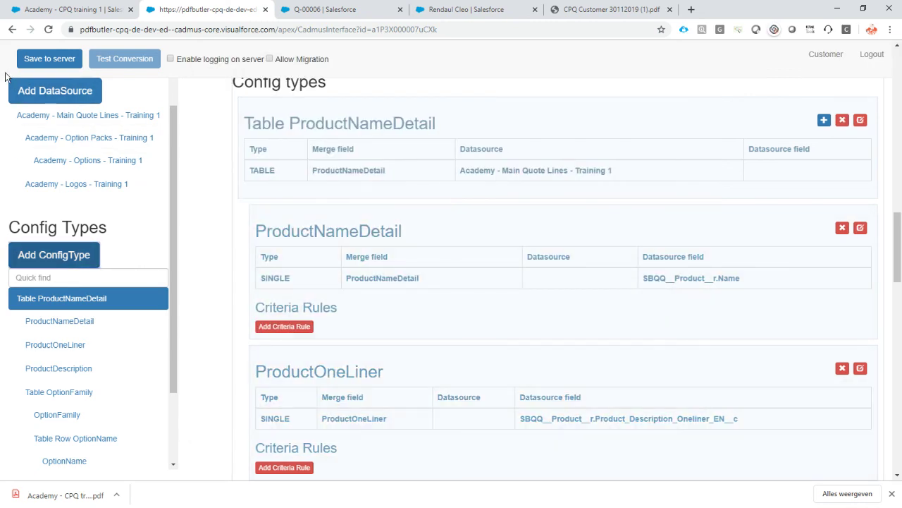
pyautogui.click(47, 62)
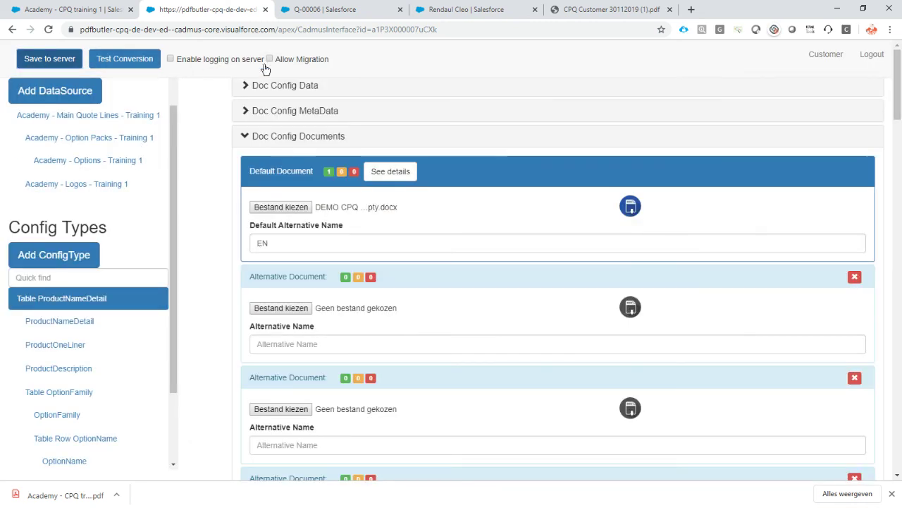
# Step: On quote Q-00006, generate the Academy - CPQ training 1 document as PDF and open the downloaded file
pyautogui.click(314, 15)
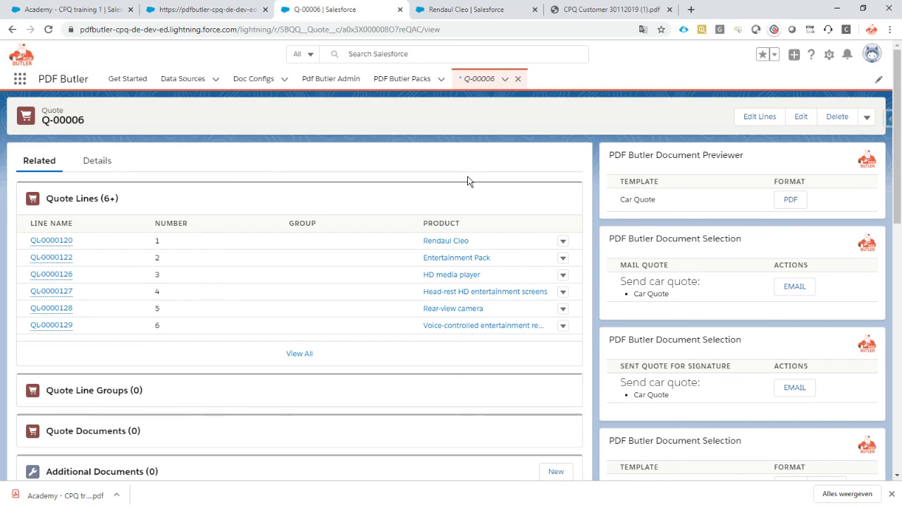
pyautogui.scroll(-2, 774, 369)
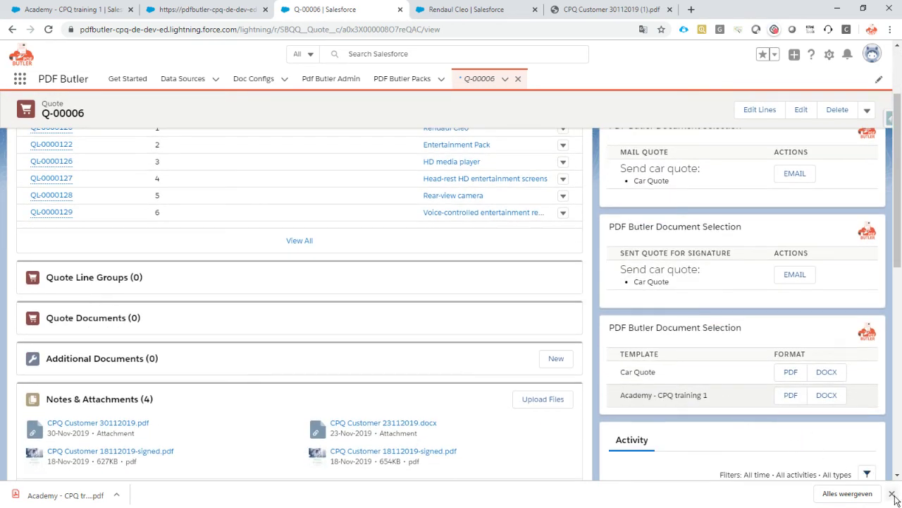
pyautogui.click(892, 493)
pyautogui.click(790, 395)
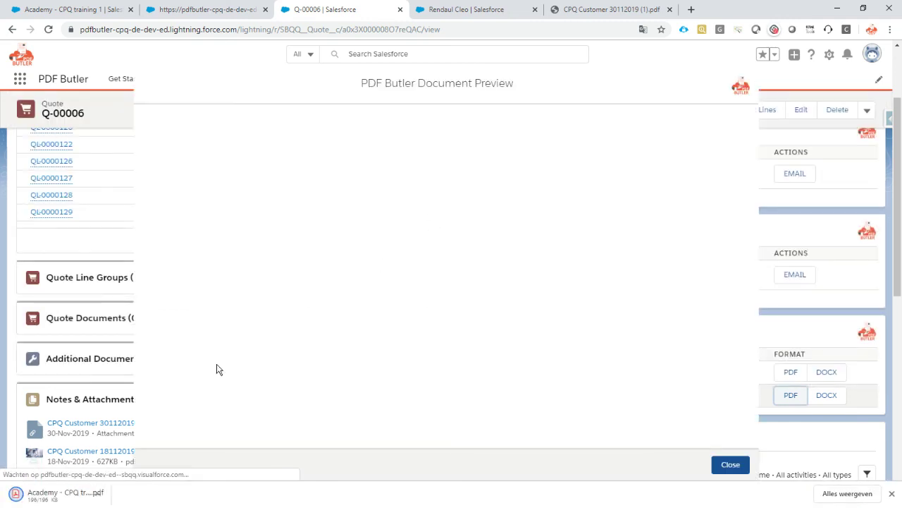
pyautogui.click(78, 497)
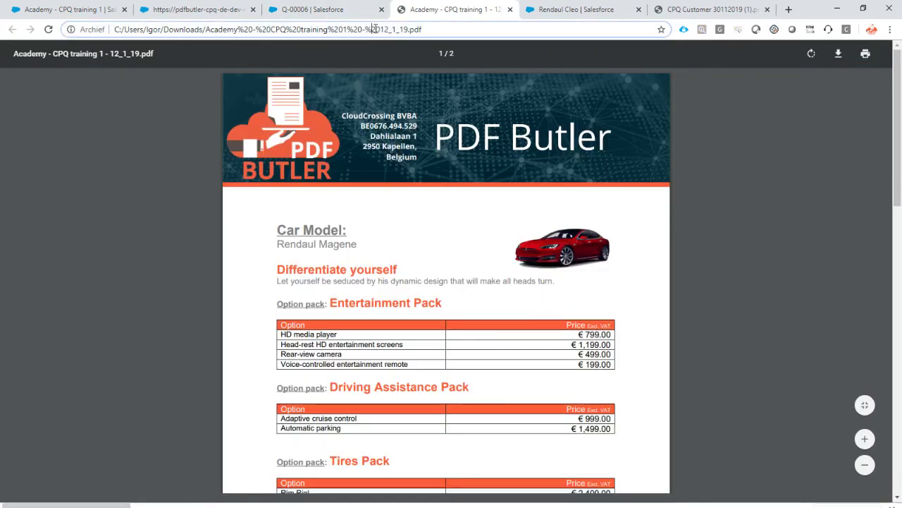
# Step: Examine the date in the PDF's file name and the car details, option prices, and Total One-off on both pages
pyautogui.moveTo(375, 29); pyautogui.dragTo(412, 28)
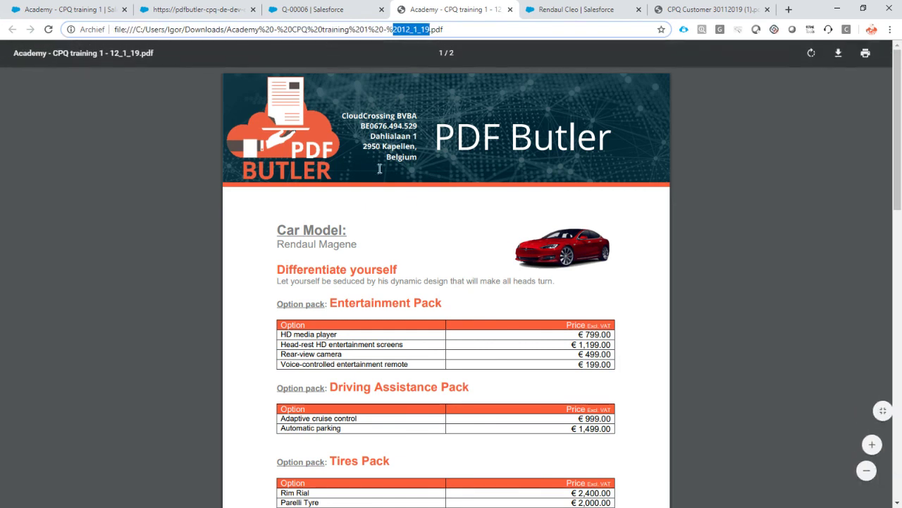
pyautogui.scroll(-2, 393, 215)
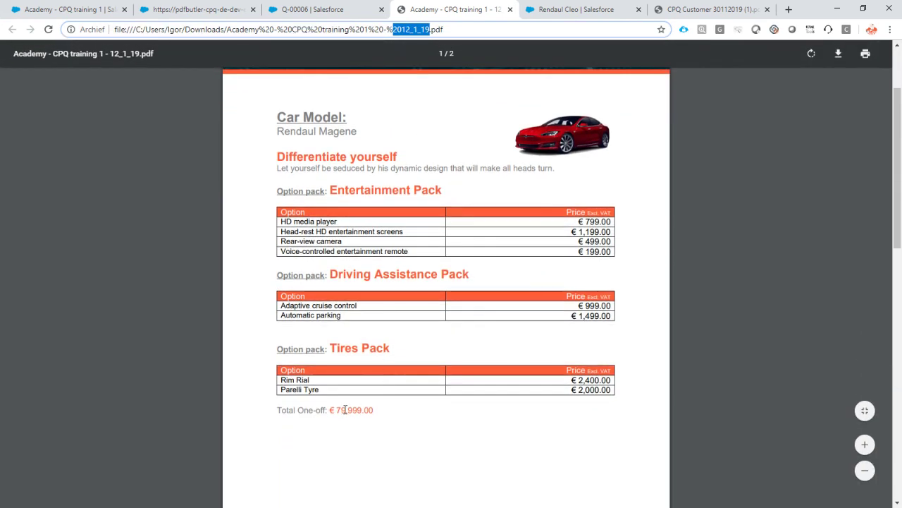
pyautogui.moveTo(328, 409); pyautogui.dragTo(393, 416)
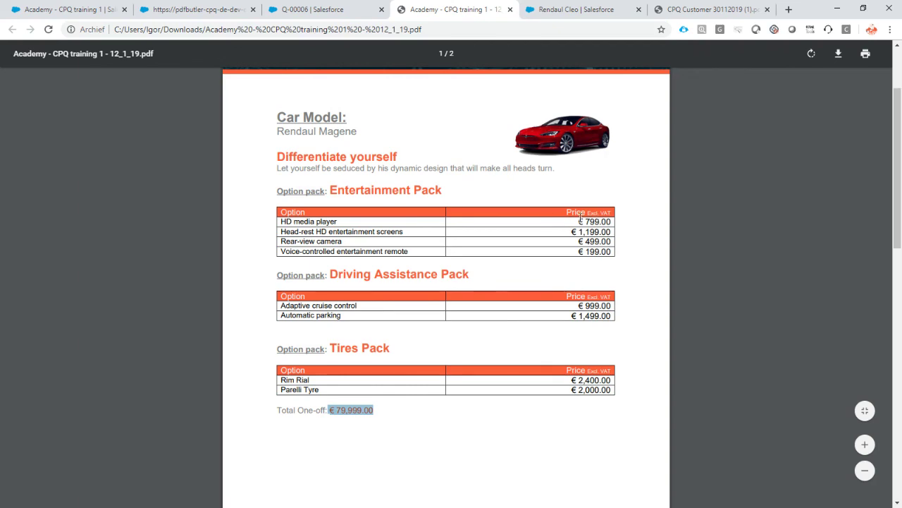
pyautogui.moveTo(577, 220); pyautogui.dragTo(604, 322)
pyautogui.scroll(2, 368, 166)
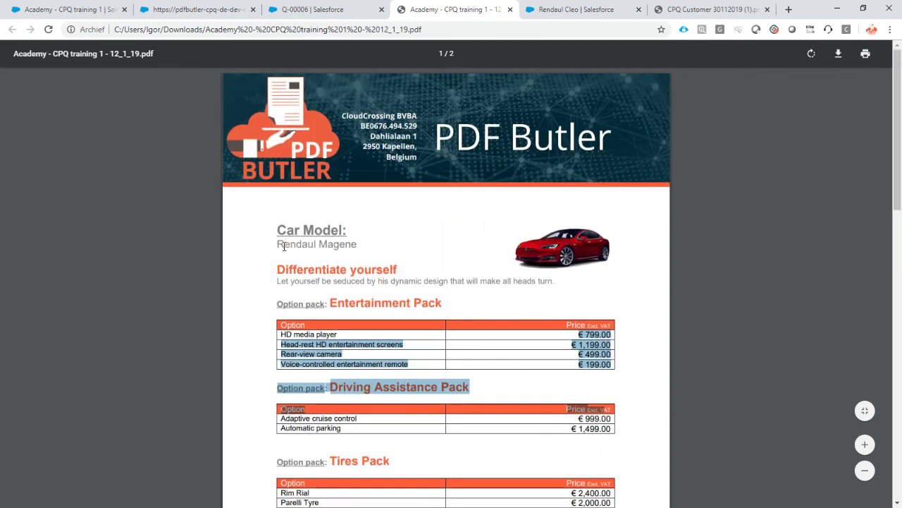
pyautogui.moveTo(278, 275); pyautogui.dragTo(359, 271)
pyautogui.scroll(-4, 541, 244)
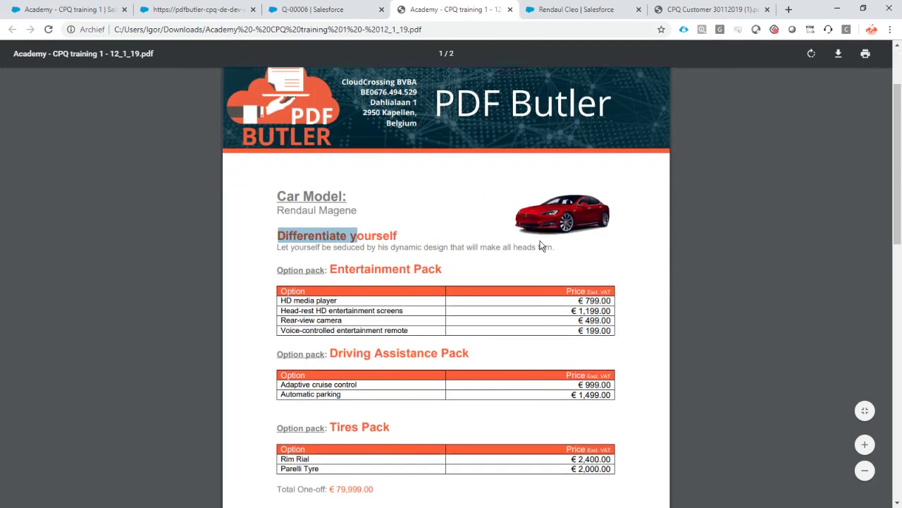
pyautogui.scroll(-12, 537, 237)
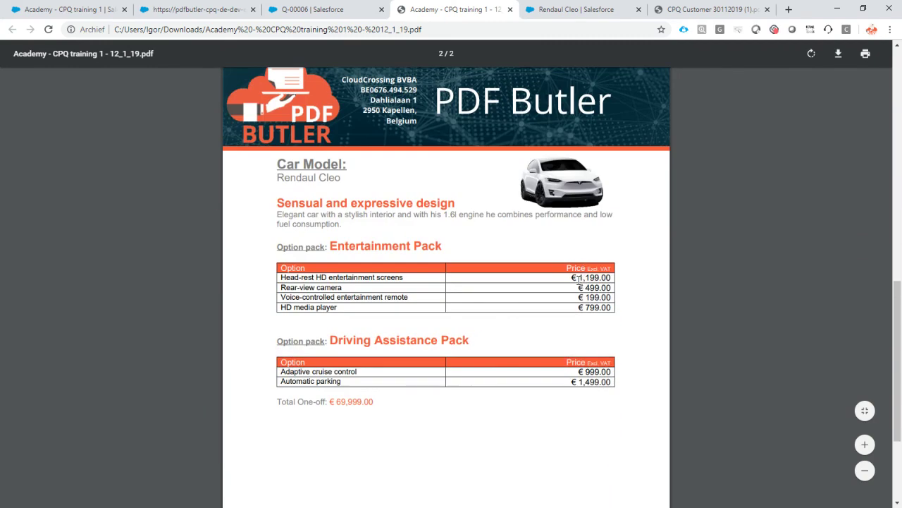
pyautogui.scroll(-3, 573, 270)
pyautogui.scroll(3, 566, 266)
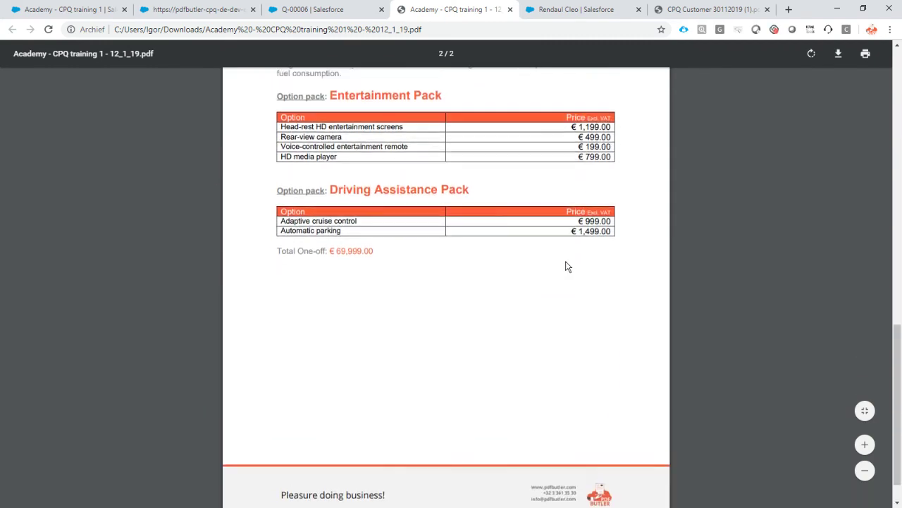
pyautogui.scroll(15, 565, 267)
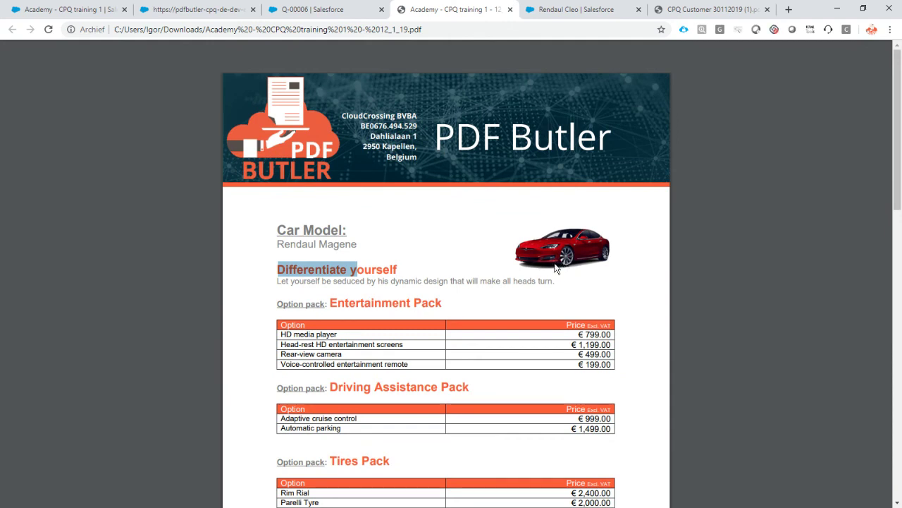
# Step: Close the document preview, open the line editor of quote Q-00006 to compare it with the PDF, and return to the doc config record
pyautogui.click(328, 19)
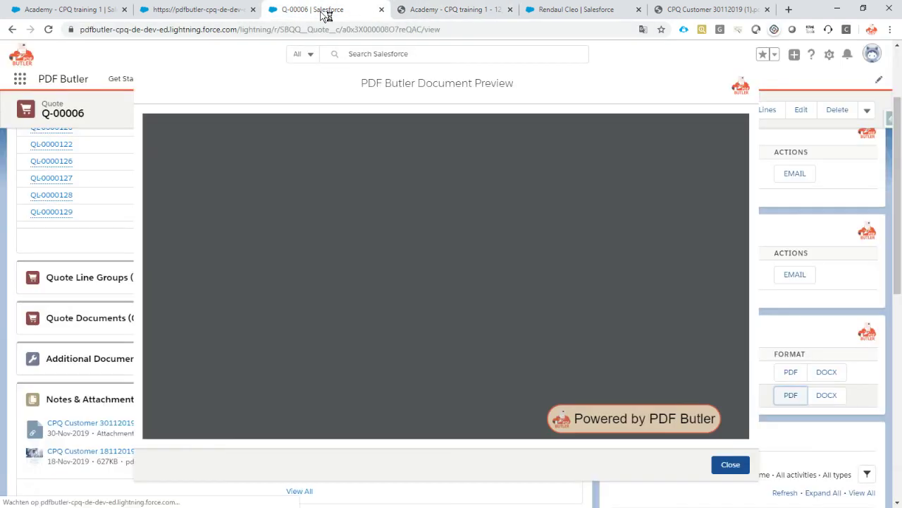
pyautogui.click(731, 463)
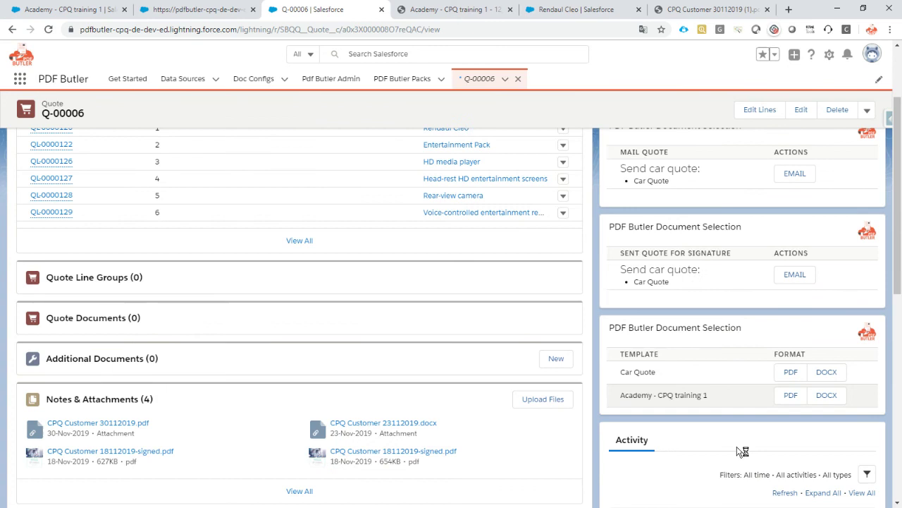
pyautogui.click(750, 111)
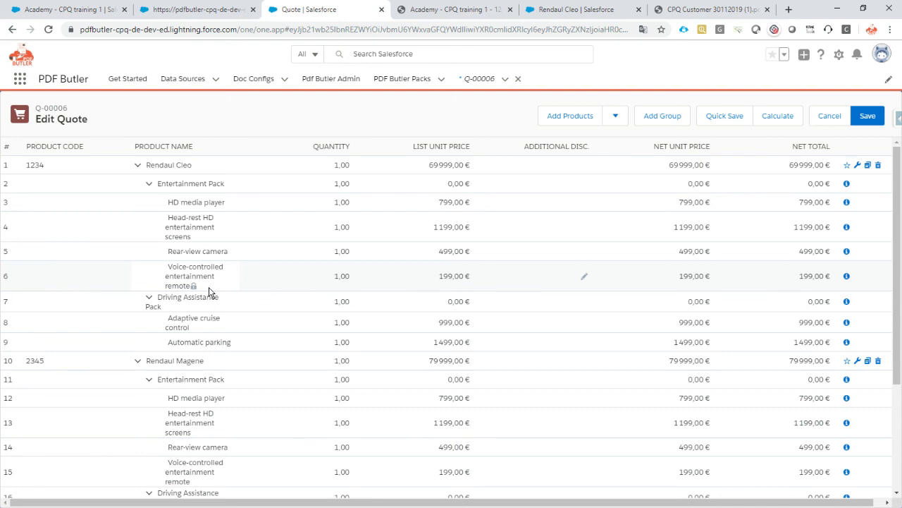
pyautogui.click(465, 11)
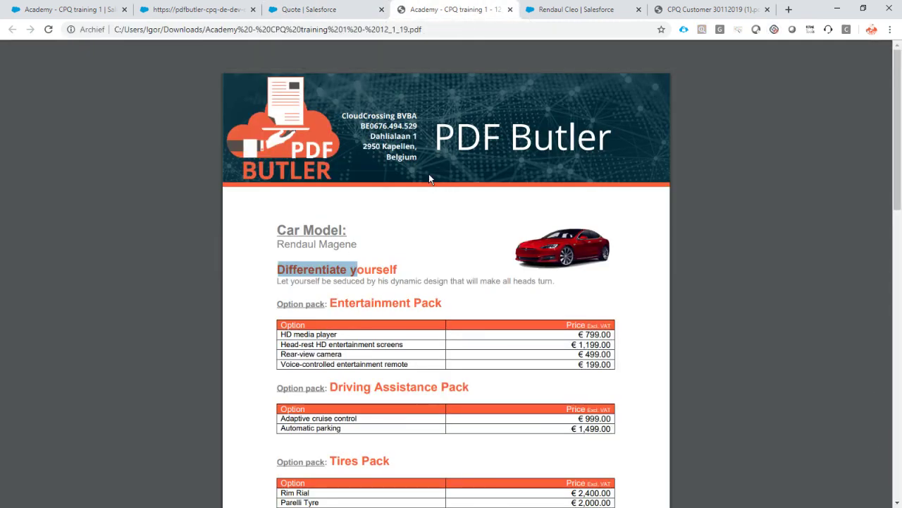
pyautogui.scroll(-2, 429, 174)
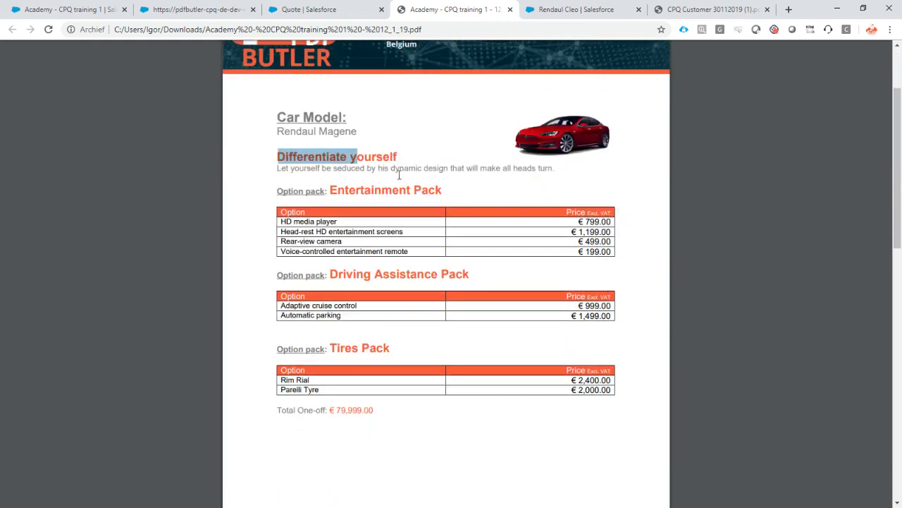
pyautogui.click(90, 11)
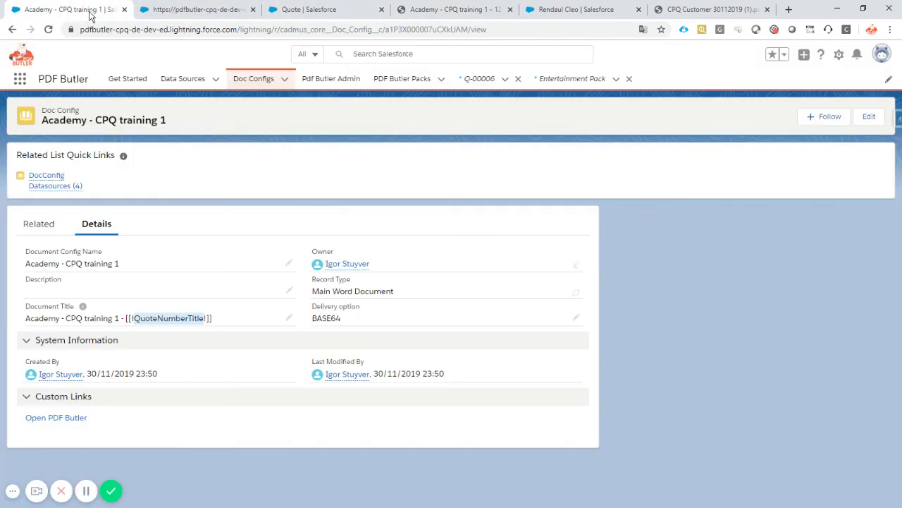